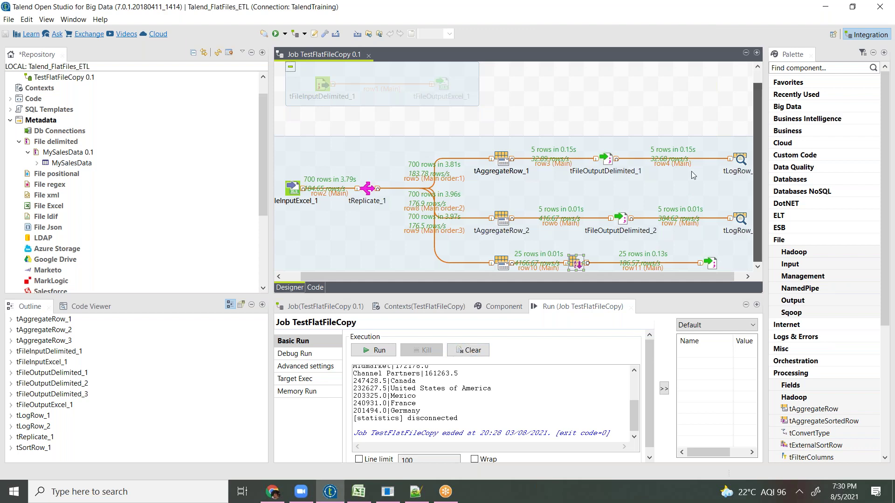
Add a tFilterRow component to the empty canvas area below the existing subjobs of the TestFlatFileCopy job.
{"action": "scroll", "coordinate": [497, 192], "scroll_direction": "down", "scroll_amount": 1}
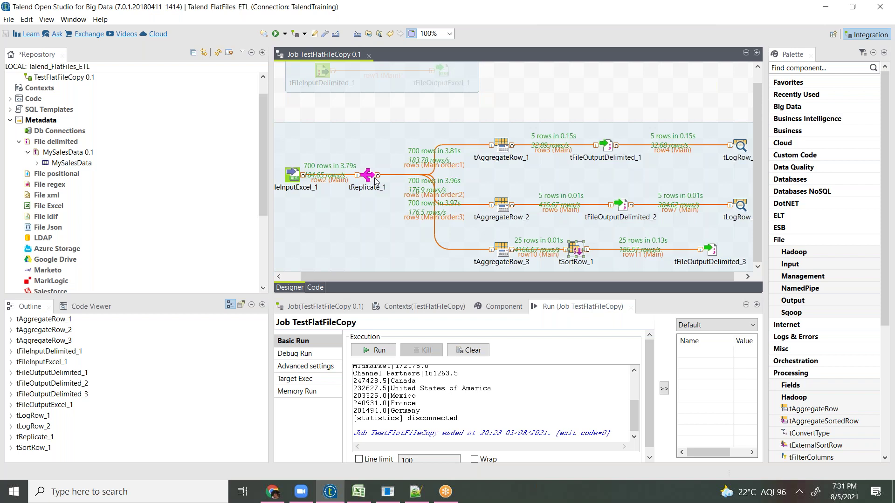
{"action": "double_click", "coordinate": [340, 54]}
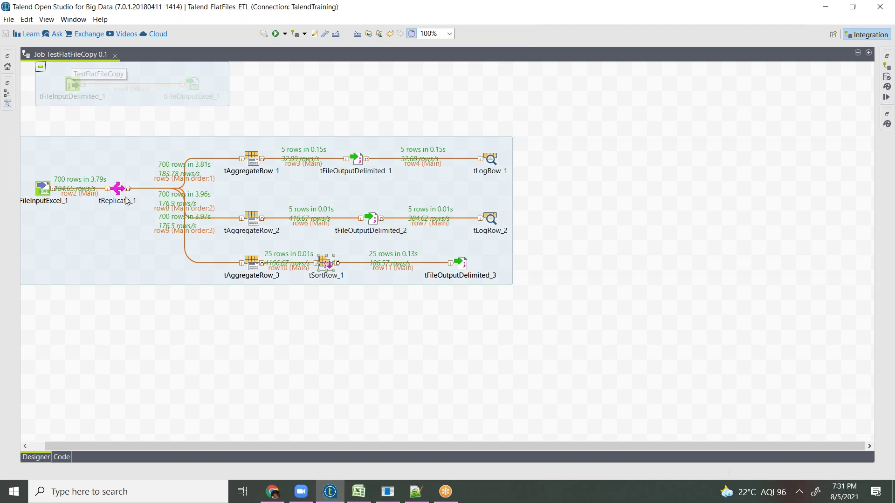
{"action": "left_click", "coordinate": [204, 329]}
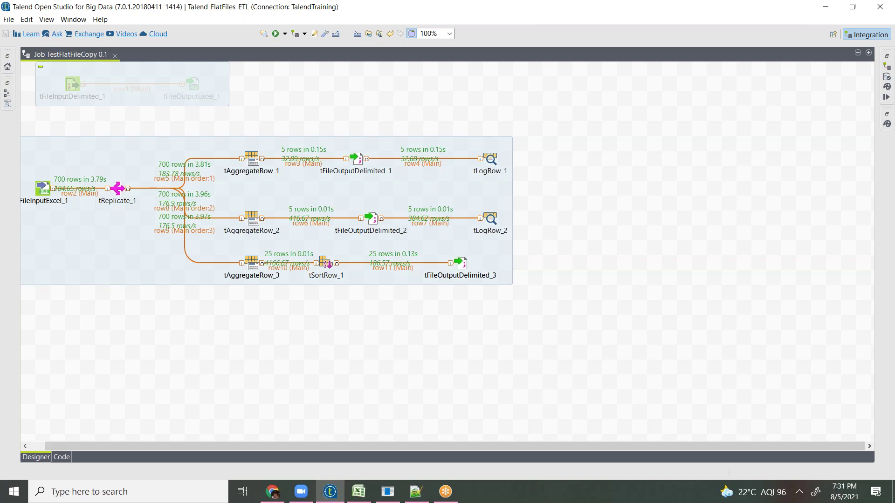
{"action": "type", "text": "t"}
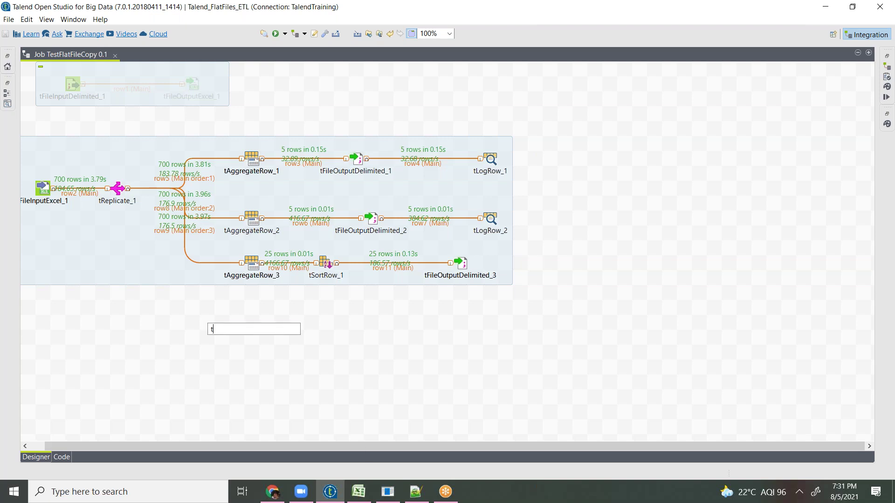
{"action": "type", "text": "Filter"}
{"action": "key", "text": "Return"}
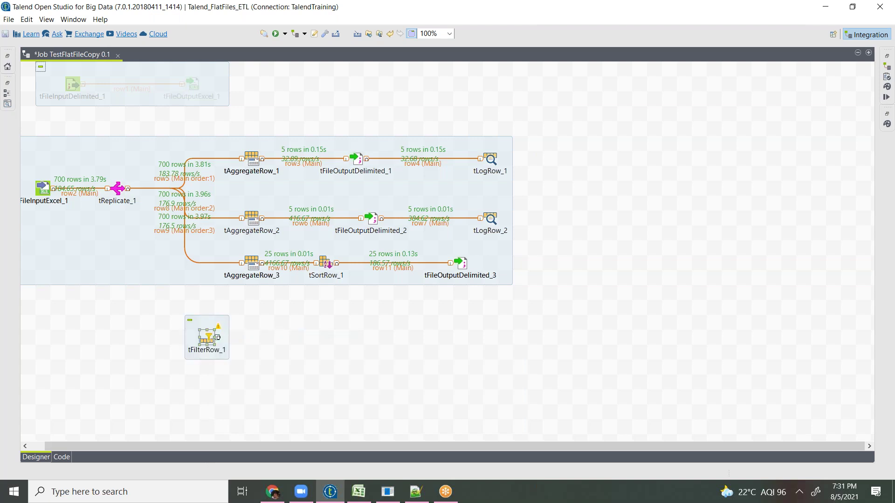
Examine the tFilterRow_1 basic settings, including the logical operator choices and the advanced mode expression, and return to the normal layout.
{"action": "double_click", "coordinate": [208, 336]}
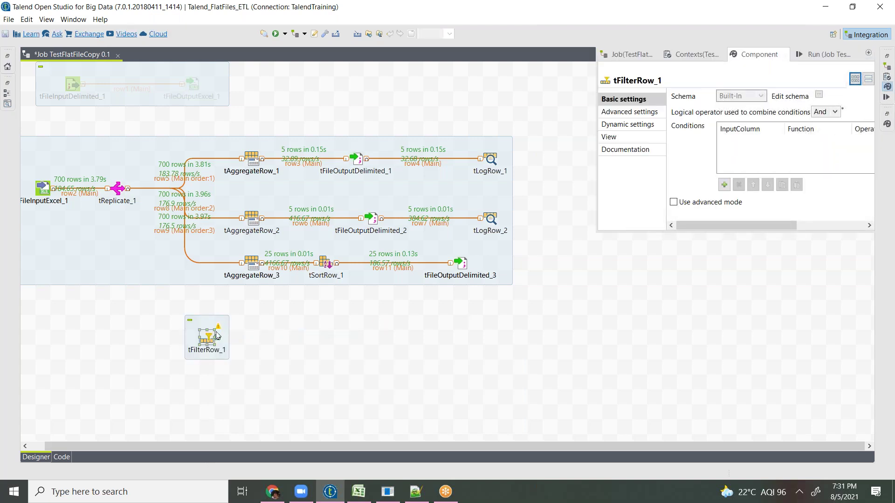
{"action": "left_click_drag", "start_coordinate": [757, 57], "coordinate": [452, 361]}
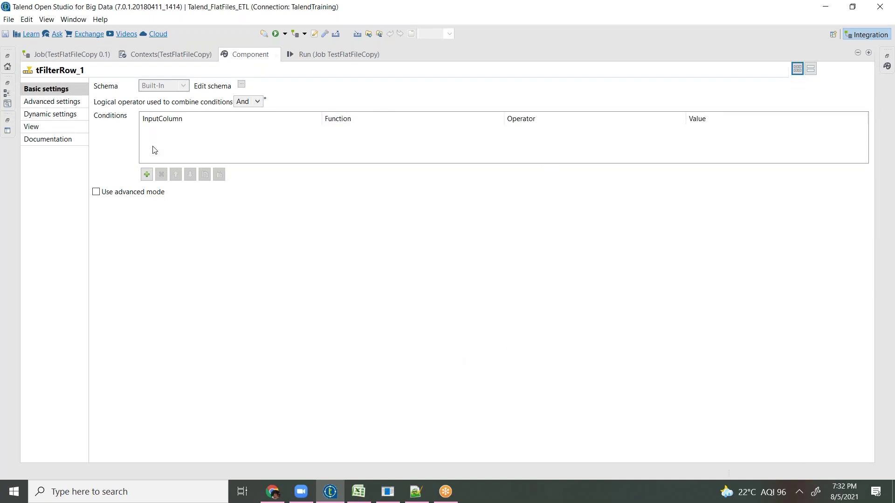
{"action": "left_click", "coordinate": [259, 102]}
{"action": "left_click", "coordinate": [258, 102]}
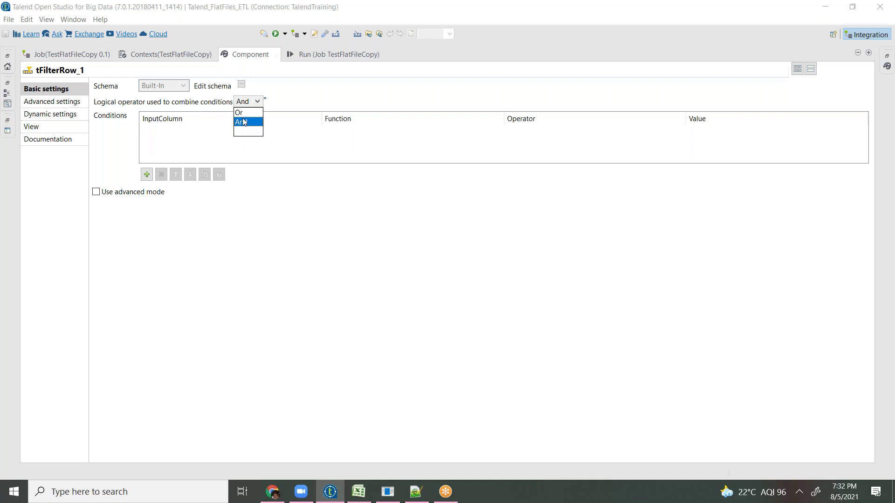
{"action": "left_click", "coordinate": [158, 141]}
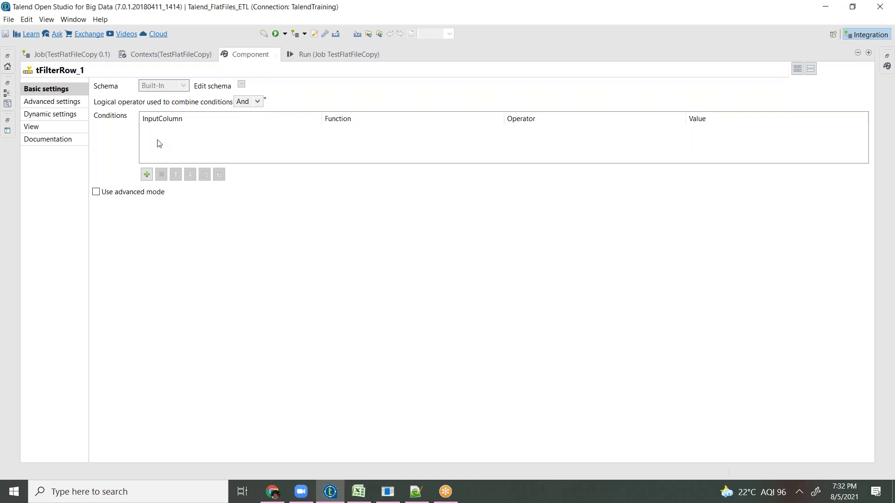
{"action": "left_click", "coordinate": [97, 192]}
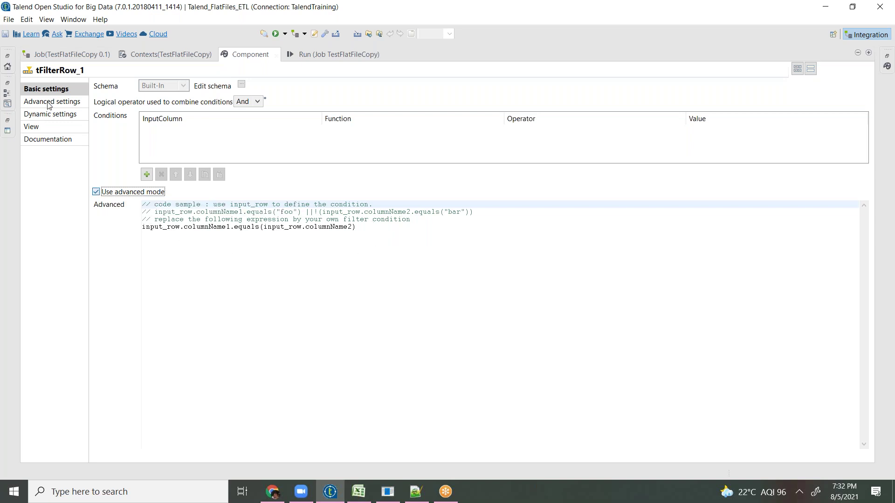
{"action": "key", "text": "space"}
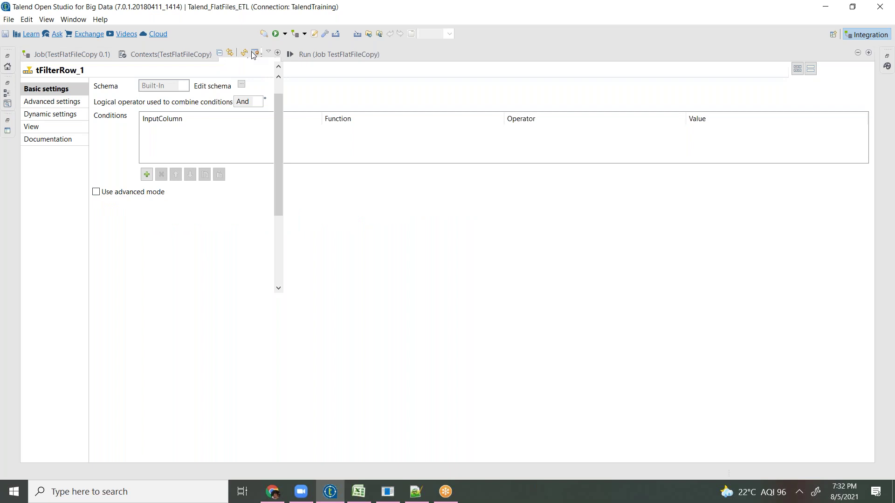
{"action": "double_click", "coordinate": [252, 54]}
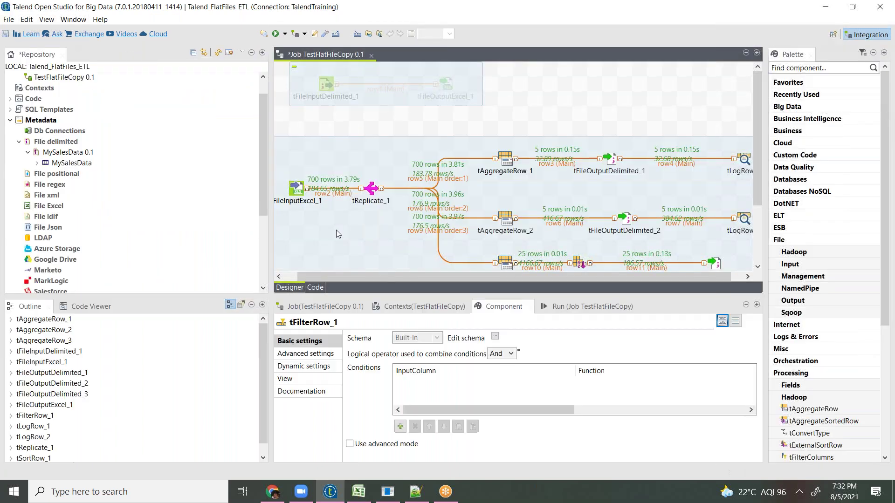
Duplicate the tFileInputExcel_1 component and place the copy on the empty canvas, left of tFilterRow_1.
{"action": "left_click_drag", "start_coordinate": [760, 154], "coordinate": [762, 193]}
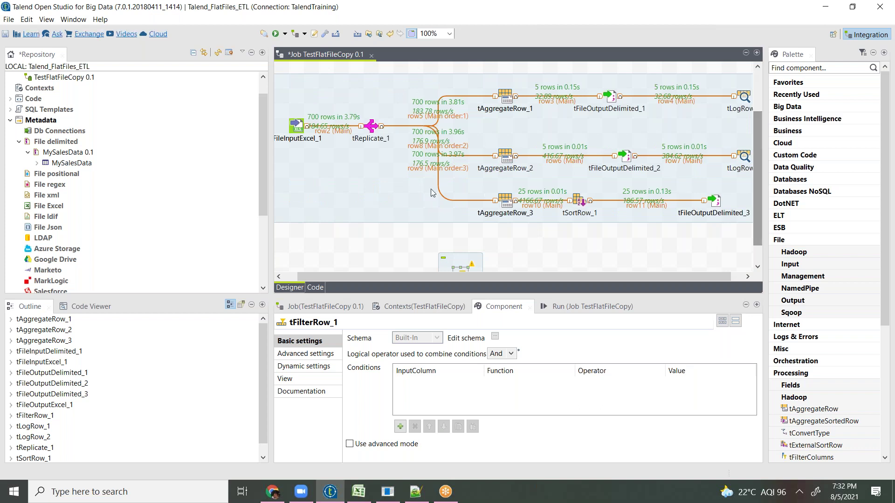
{"action": "left_click", "coordinate": [296, 126]}
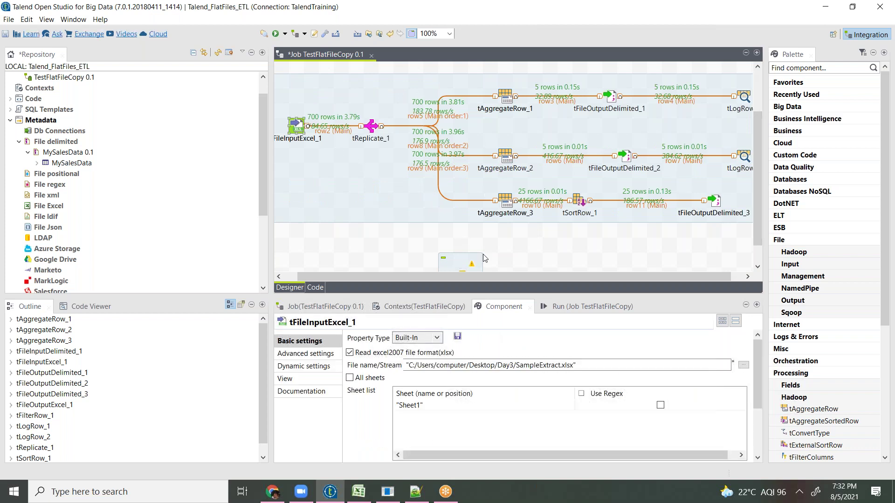
{"action": "key", "text": "ctrl+v"}
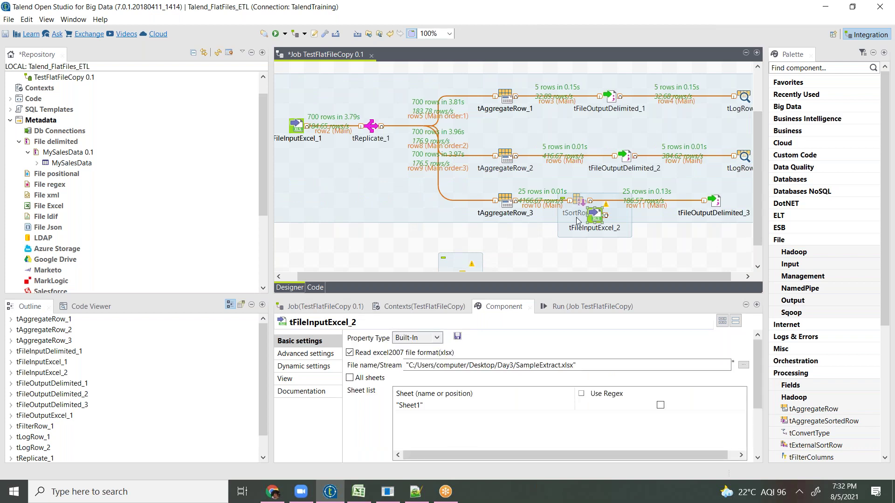
{"action": "left_click_drag", "start_coordinate": [592, 221], "coordinate": [316, 255]}
Deactivate all linked subjobs of the original tFileInputExcel_1 component.
{"action": "left_click", "coordinate": [295, 129]}
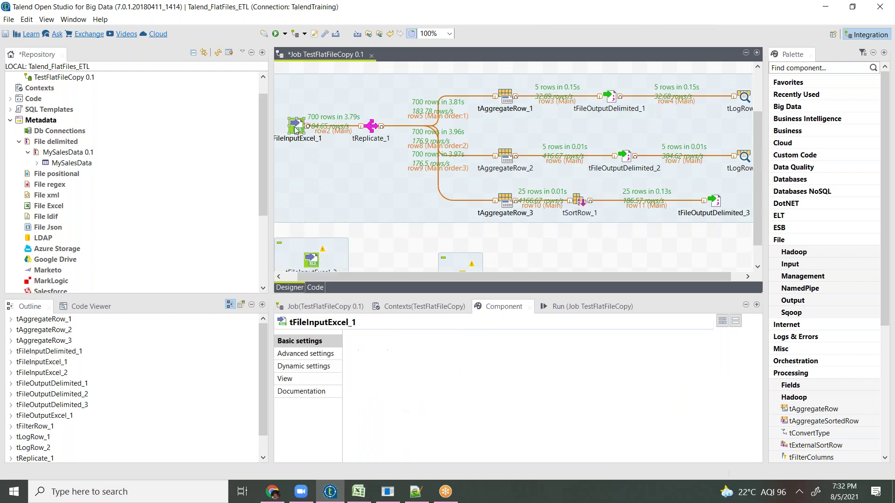
{"action": "right_click", "coordinate": [296, 129]}
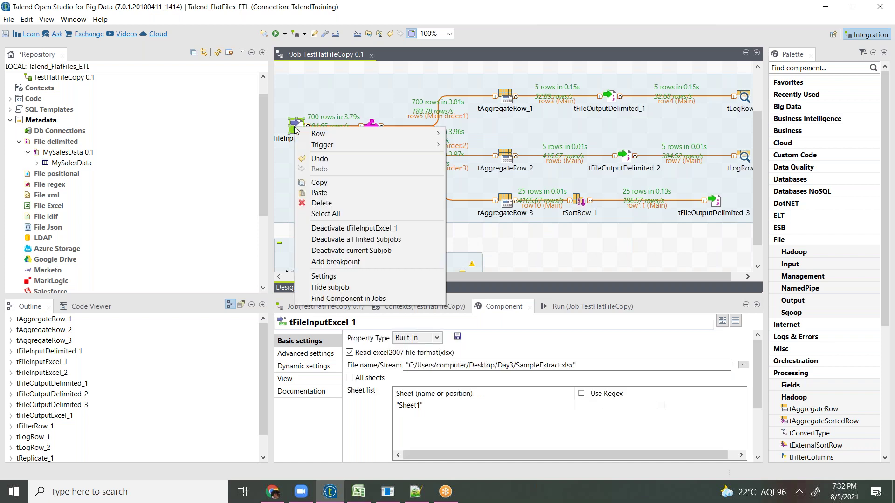
{"action": "left_click", "coordinate": [345, 239]}
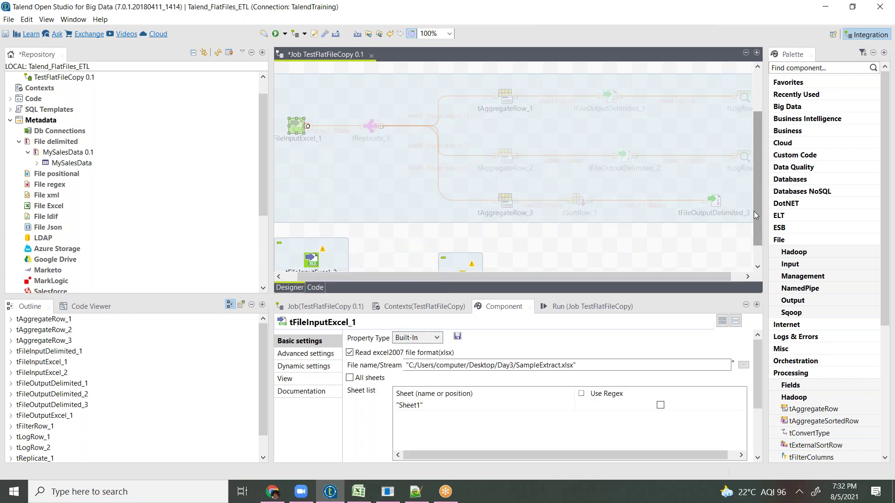
Connect tFileInputExcel_2 to tFilterRow_1 with a Main row and align the filter component horizontally with the input.
{"action": "scroll", "coordinate": [758, 199], "scroll_direction": "down", "scroll_amount": 1}
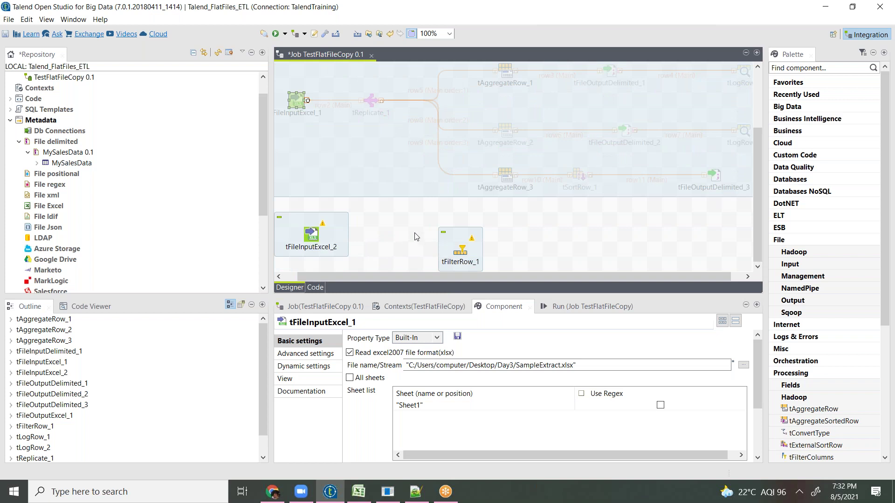
{"action": "left_click", "coordinate": [313, 233]}
{"action": "right_click", "coordinate": [313, 233]}
{"action": "mouse_move", "coordinate": [336, 239]}
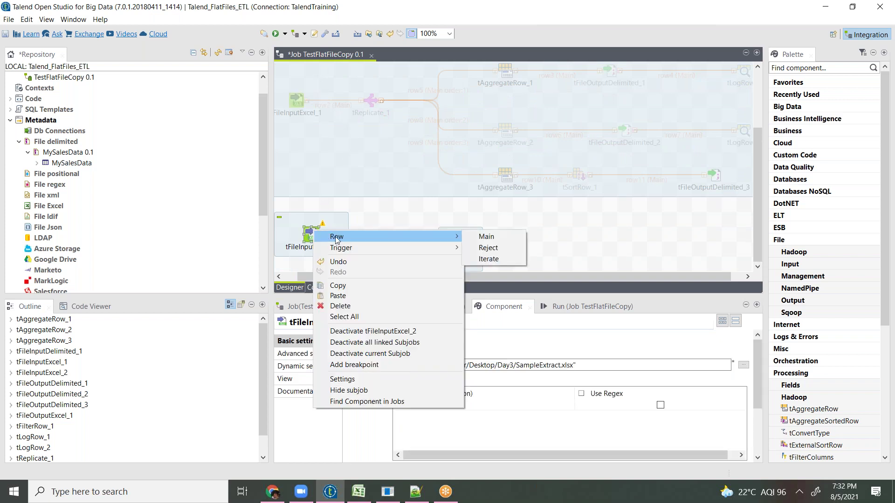
{"action": "left_click", "coordinate": [486, 237]}
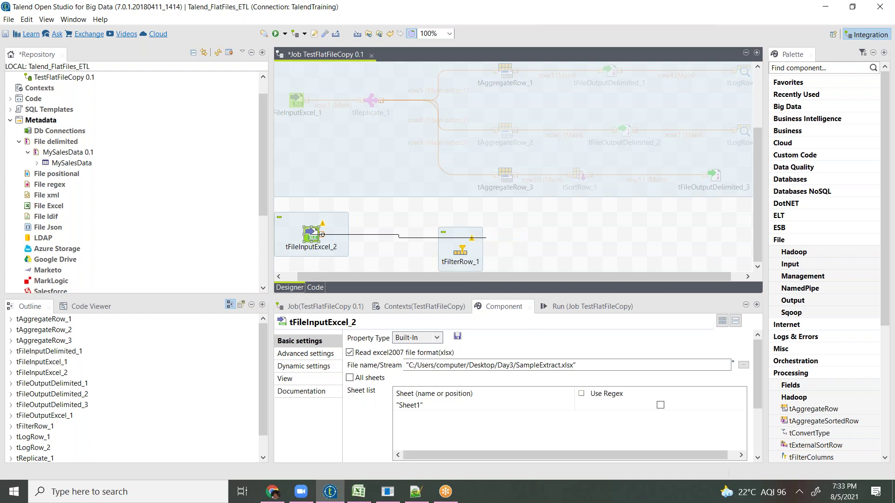
{"action": "left_click", "coordinate": [460, 254]}
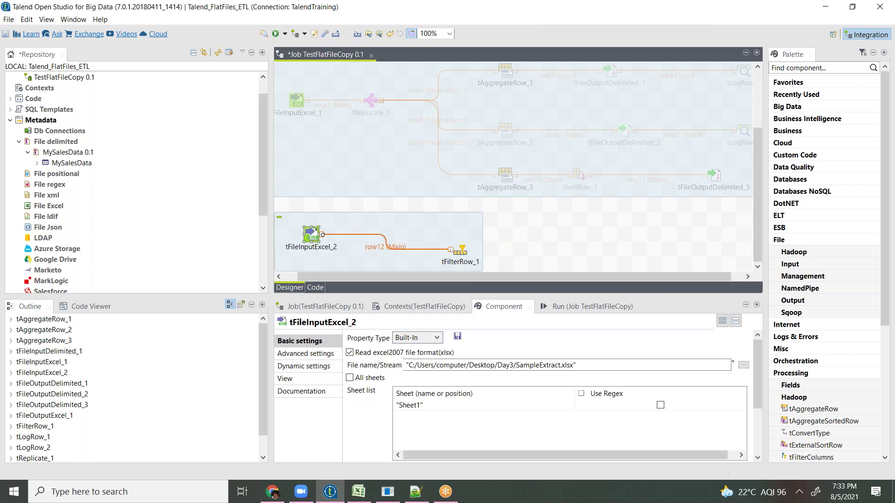
{"action": "left_click_drag", "start_coordinate": [461, 254], "coordinate": [445, 249]}
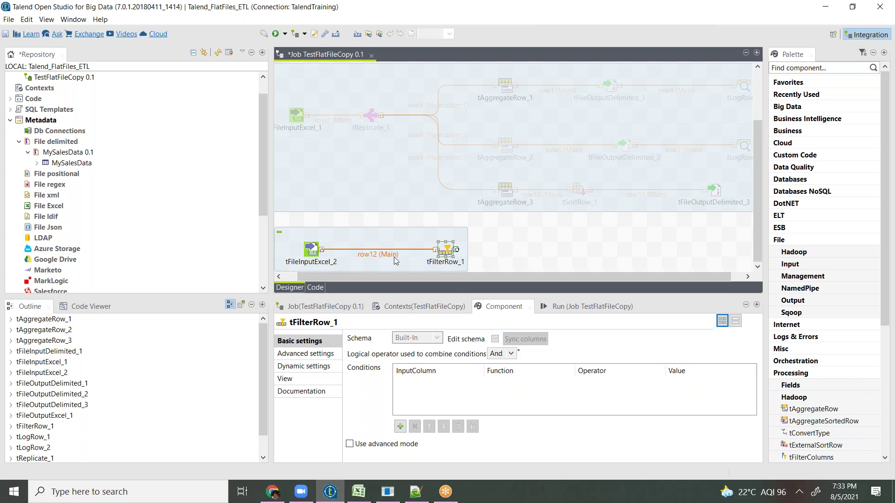
Review the tFilterRow_1 schema and add a filter condition with Country as its input column.
{"action": "left_click", "coordinate": [495, 339]}
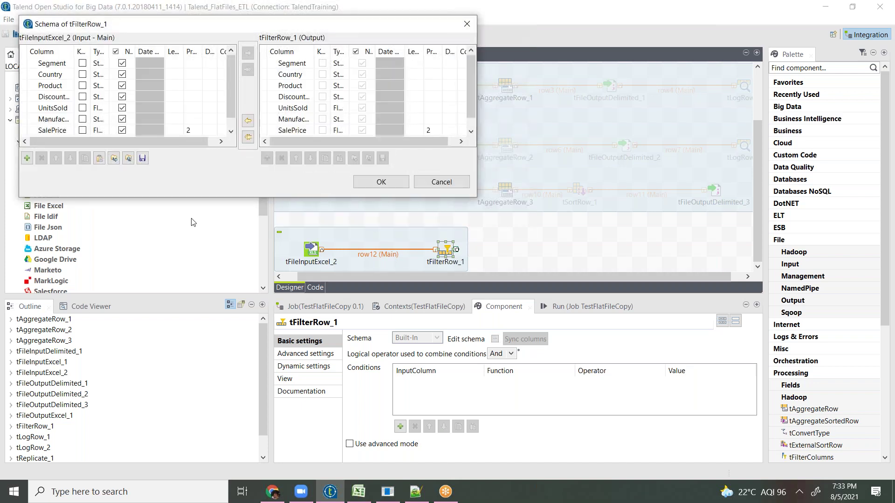
{"action": "left_click", "coordinate": [437, 182]}
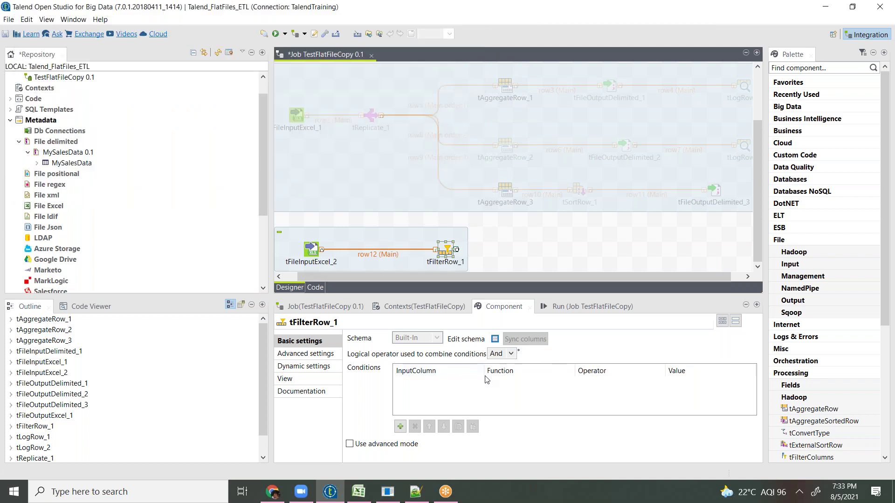
{"action": "left_click", "coordinate": [400, 428]}
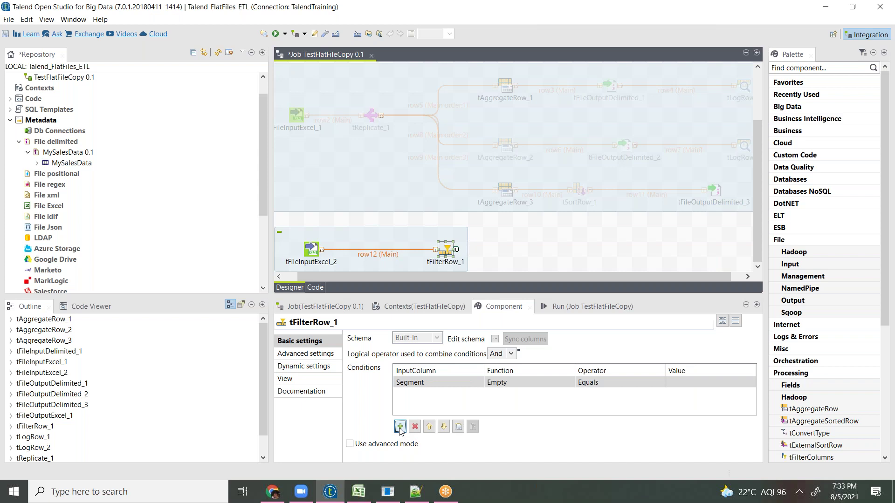
{"action": "left_click", "coordinate": [479, 385]}
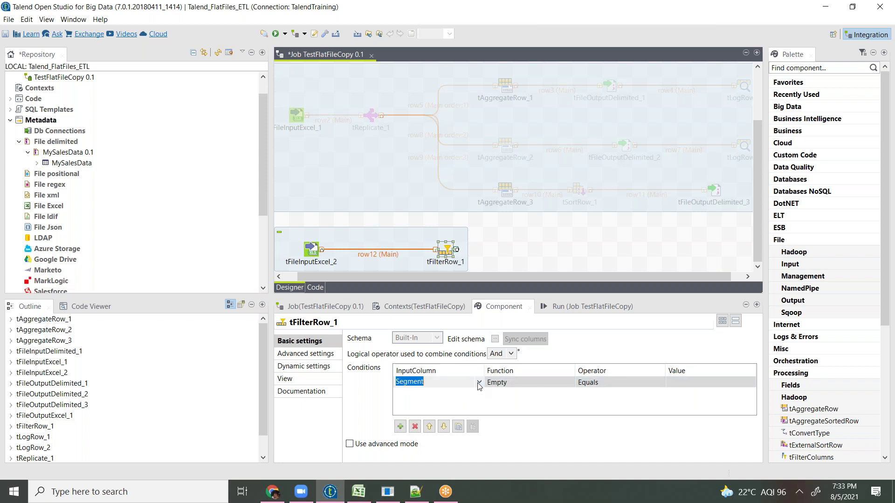
{"action": "left_click", "coordinate": [478, 383]}
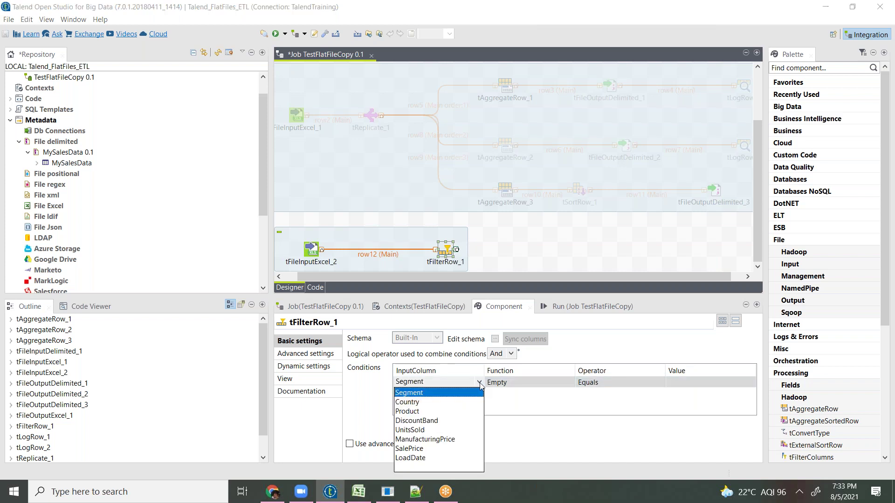
{"action": "left_click", "coordinate": [408, 403]}
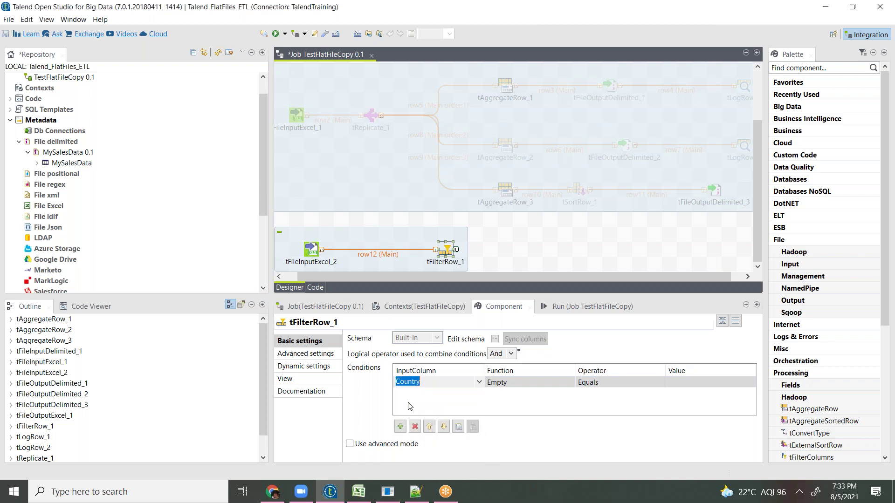
Examine the functions and operators available for the Country condition, and check the Country column in the SampleExtract workbook in Excel.
{"action": "left_click", "coordinate": [549, 384]}
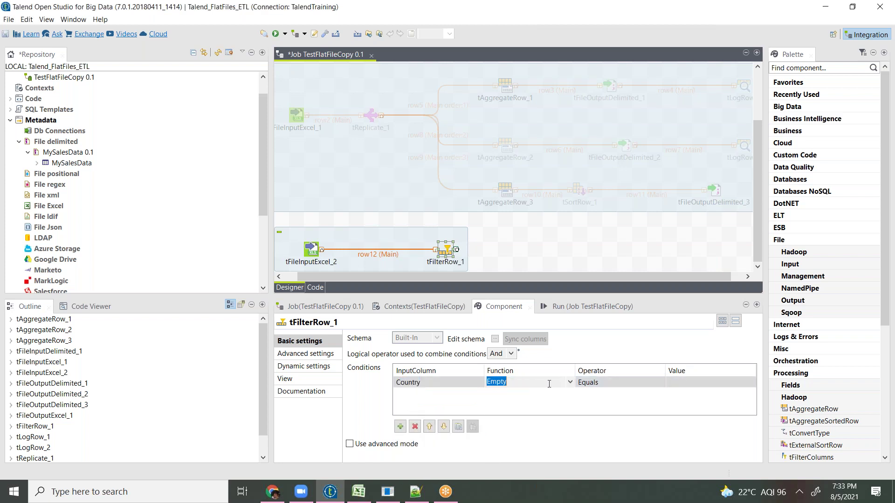
{"action": "left_click", "coordinate": [569, 384]}
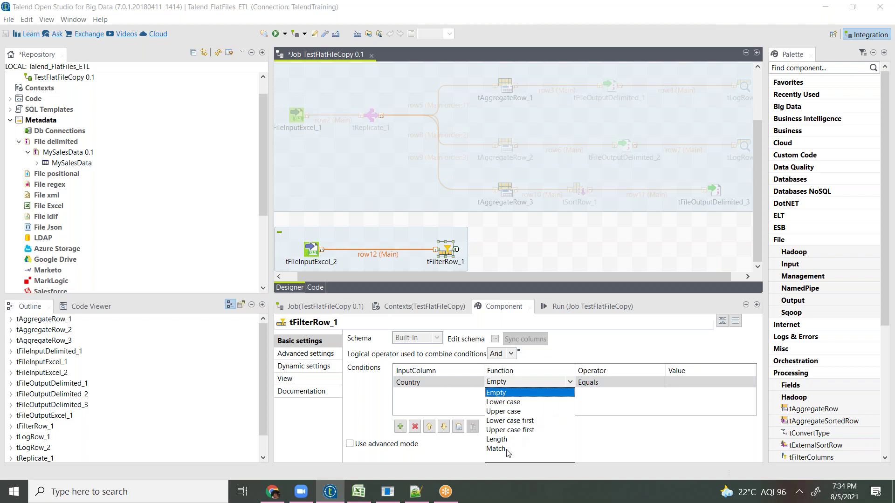
{"action": "left_click", "coordinate": [623, 411]}
{"action": "left_click", "coordinate": [629, 382]}
{"action": "left_click", "coordinate": [661, 382]}
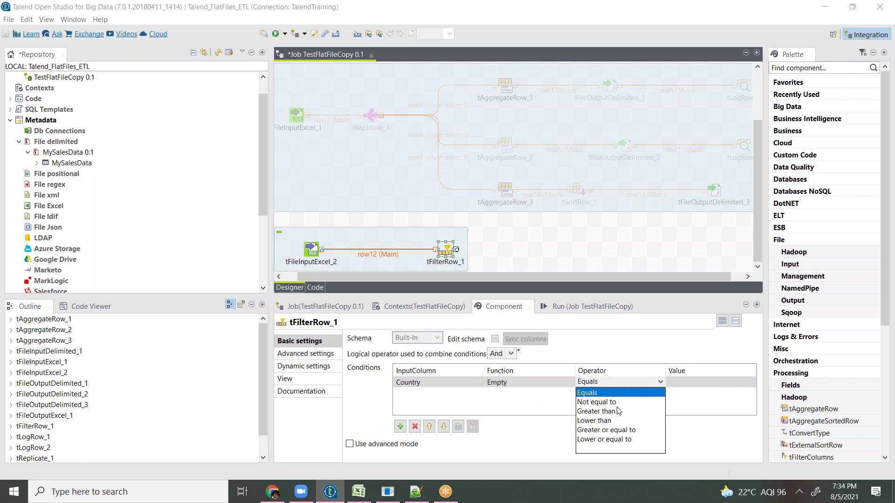
{"action": "left_click", "coordinate": [709, 386]}
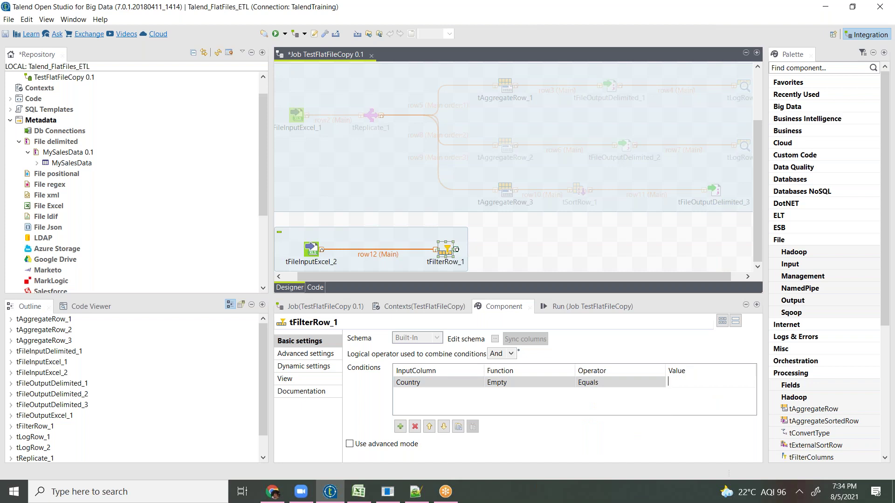
{"action": "left_click", "coordinate": [359, 491]}
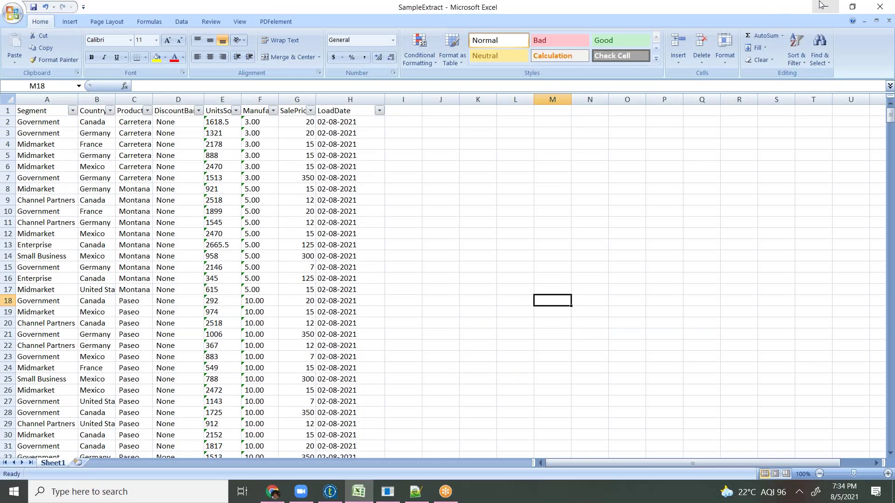
{"action": "key", "text": "alt+Tab"}
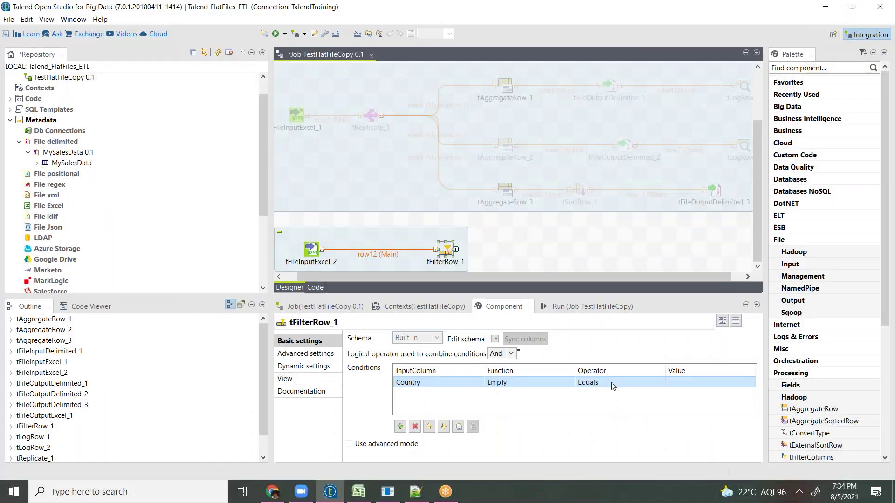
Set the comparison value of the Country filter condition in tFilterRow_1 to "France".
{"action": "left_click", "coordinate": [681, 383]}
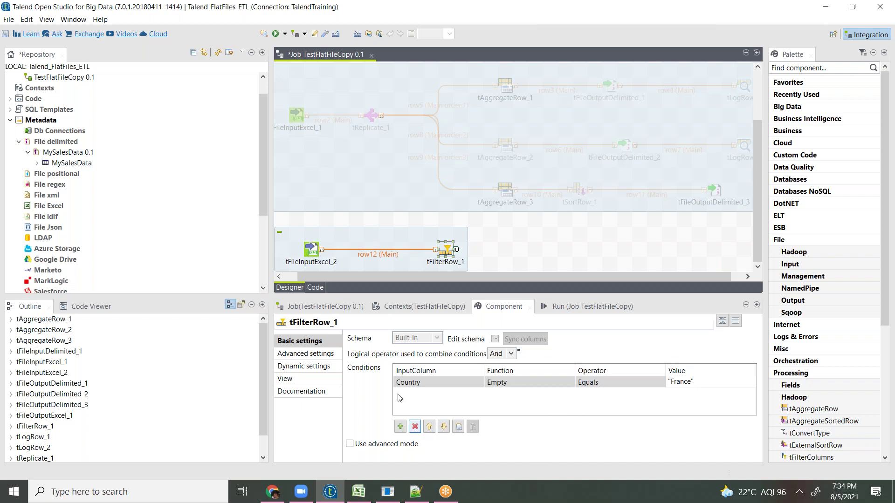
{"action": "left_click", "coordinate": [512, 247]}
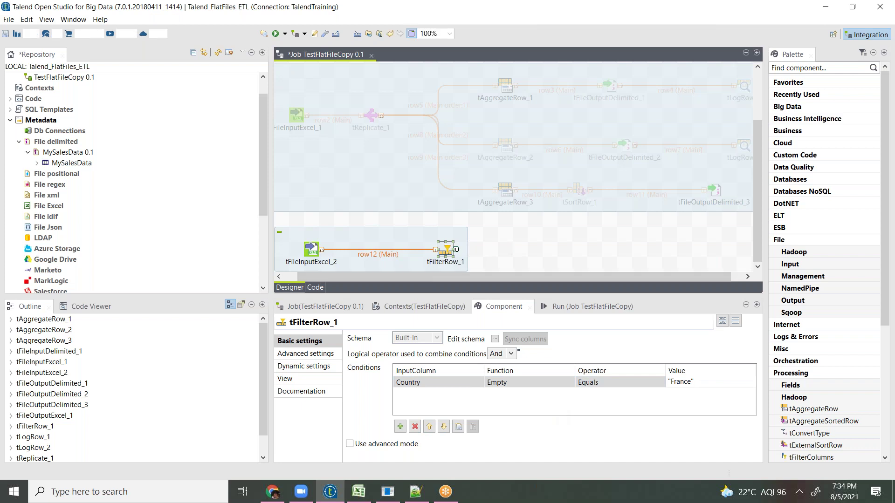
Duplicate tFileOutputDelimited_3, place the copy to the right of tFilterRow_1 and activate the copy's subjob.
{"action": "left_click", "coordinate": [713, 189]}
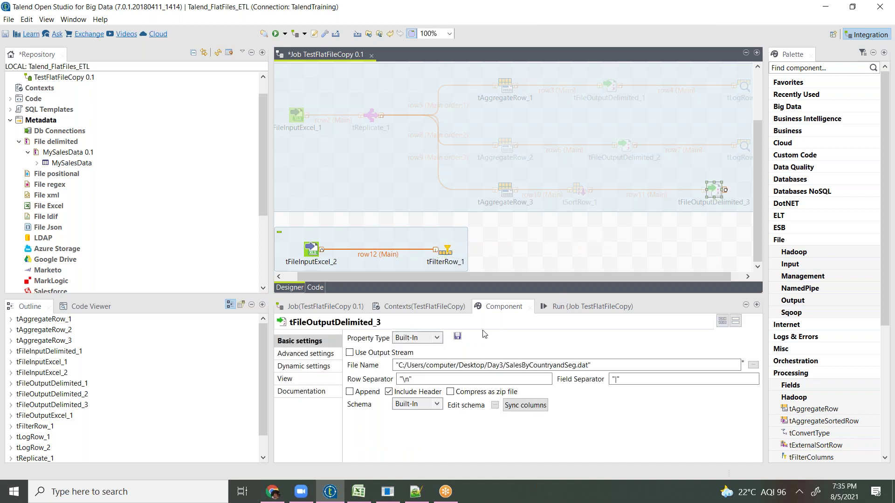
{"action": "key", "text": "ctrl+v"}
{"action": "left_click_drag", "start_coordinate": [327, 265], "coordinate": [594, 245]}
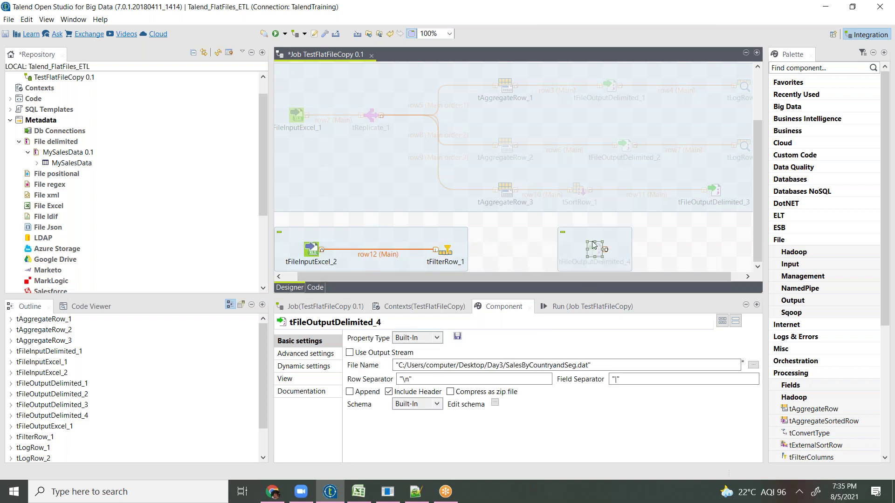
{"action": "right_click", "coordinate": [592, 242]}
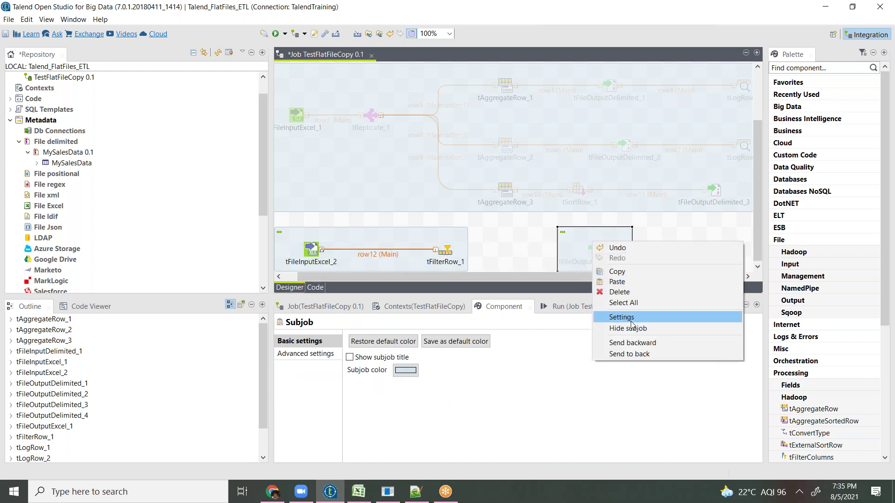
{"action": "left_click", "coordinate": [592, 252]}
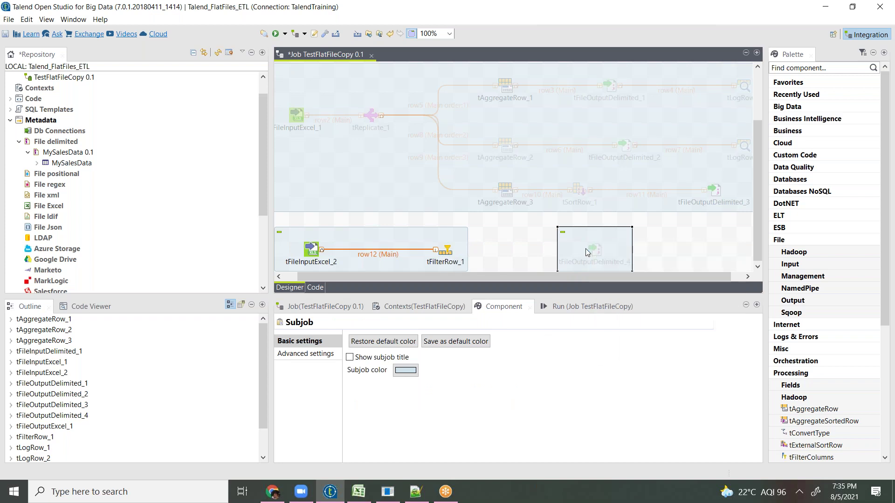
{"action": "right_click", "coordinate": [596, 255]}
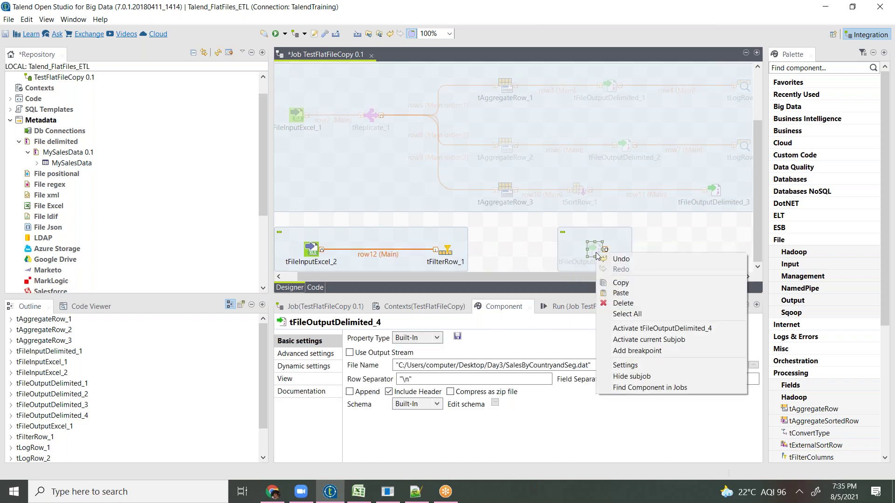
{"action": "left_click", "coordinate": [644, 340]}
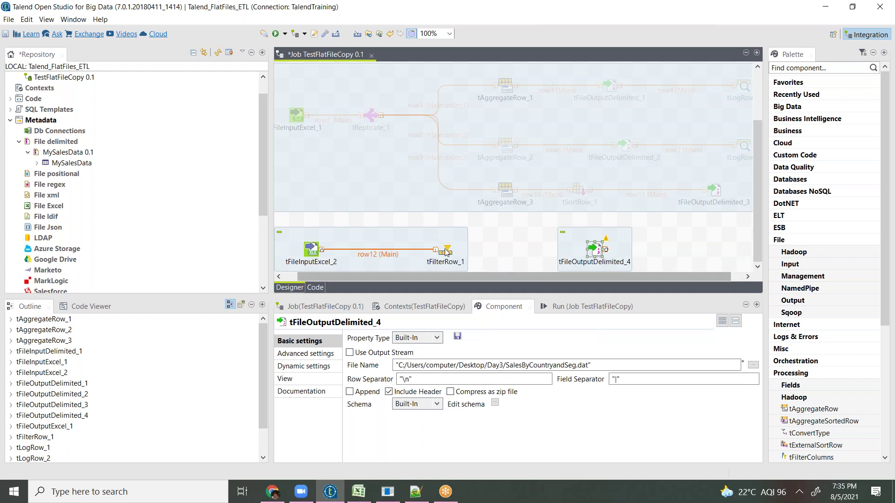
Connect tFilterRow_1 to the tFileOutputDelimited_4 component with a Filter row.
{"action": "left_click", "coordinate": [446, 252]}
{"action": "right_click", "coordinate": [445, 250]}
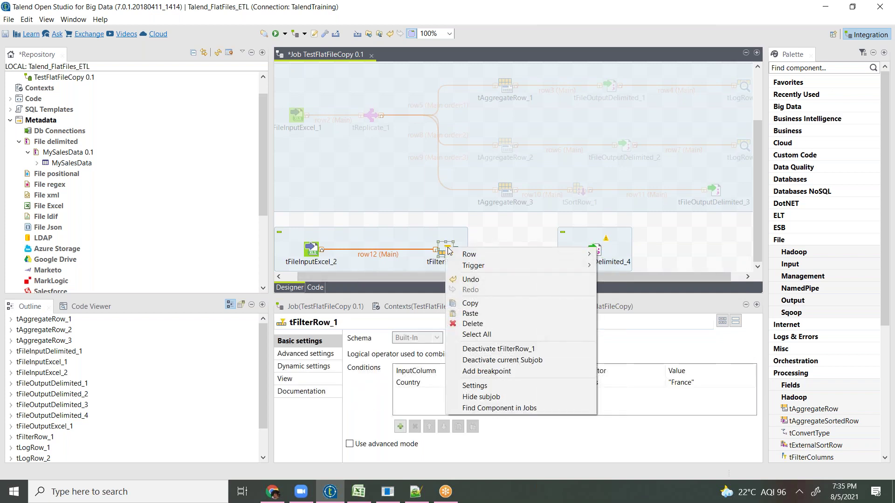
{"action": "mouse_move", "coordinate": [474, 257]}
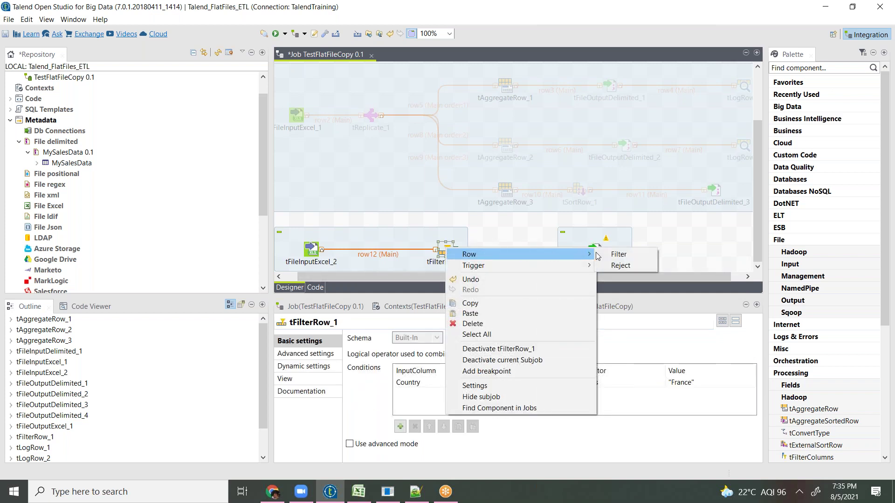
{"action": "left_click", "coordinate": [625, 257]}
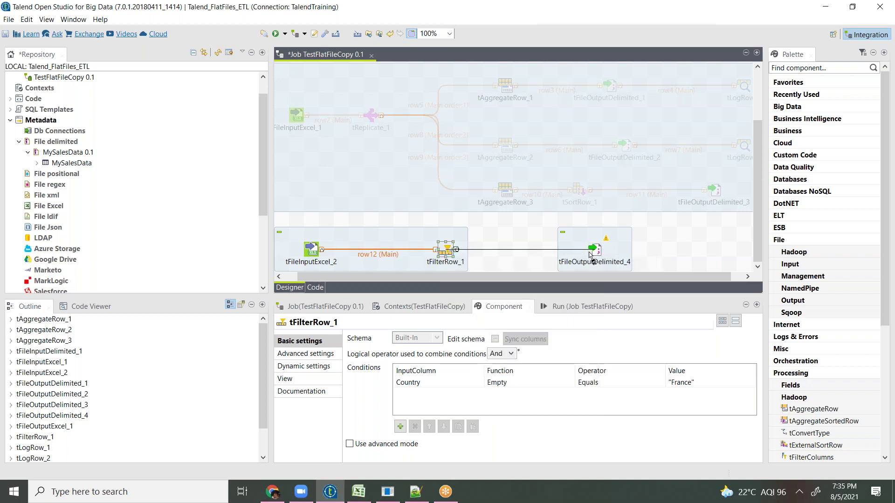
{"action": "left_click", "coordinate": [597, 251]}
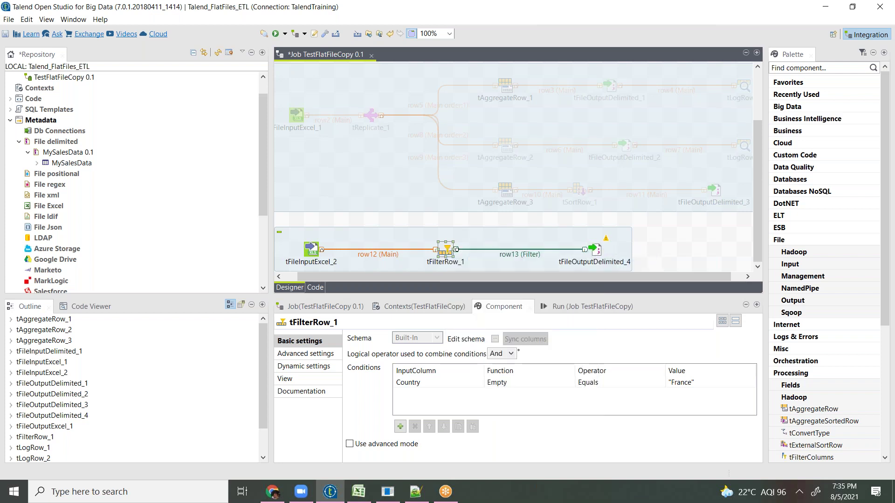
Review the tFileOutputDelimited_4 schema and synchronize its columns with the tFilterRow_1 input.
{"action": "left_click", "coordinate": [601, 252]}
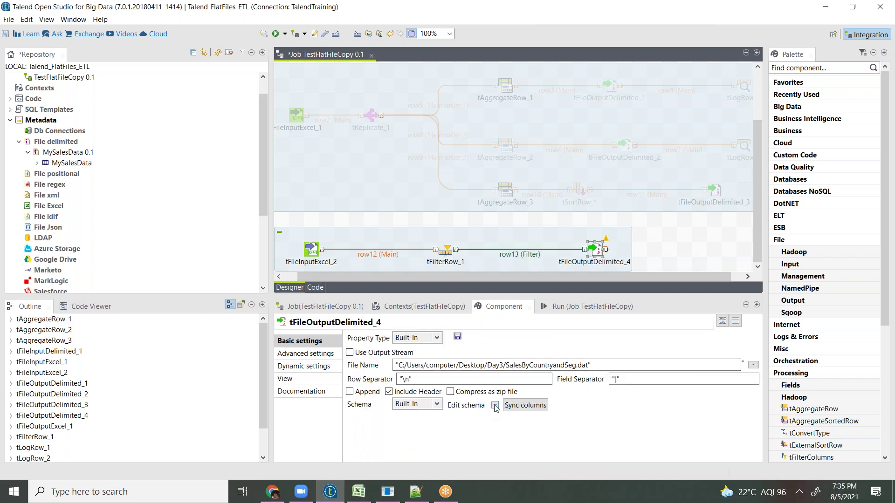
{"action": "left_click", "coordinate": [495, 406]}
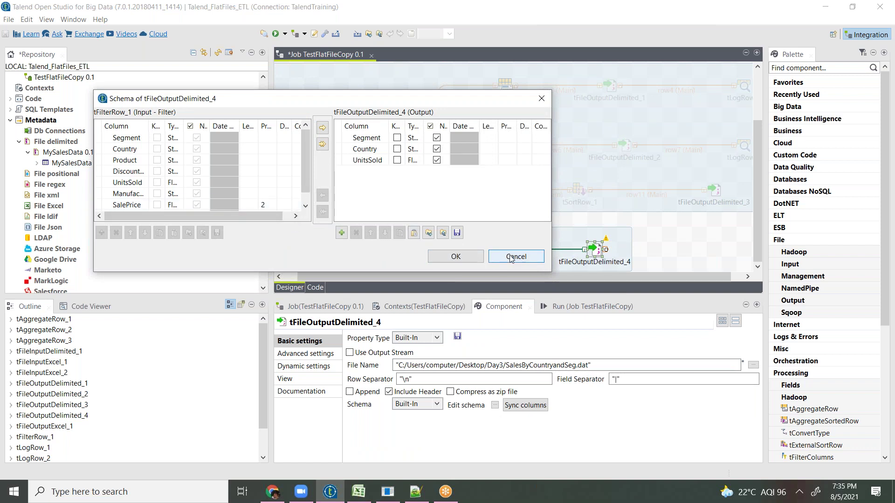
{"action": "left_click", "coordinate": [511, 257]}
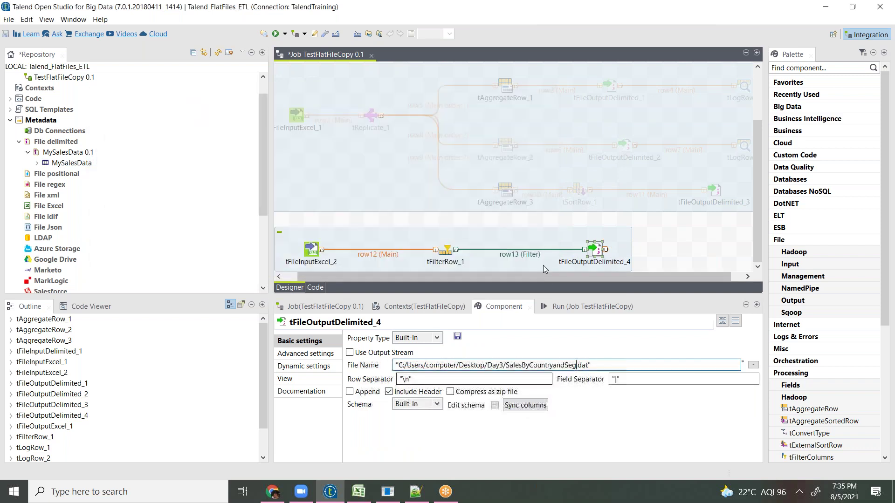
{"action": "left_click", "coordinate": [647, 241]}
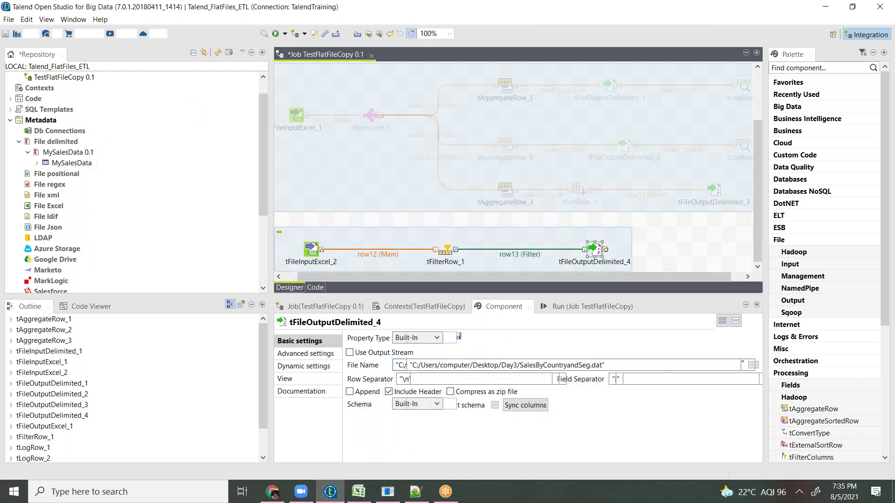
{"action": "left_click", "coordinate": [595, 253]}
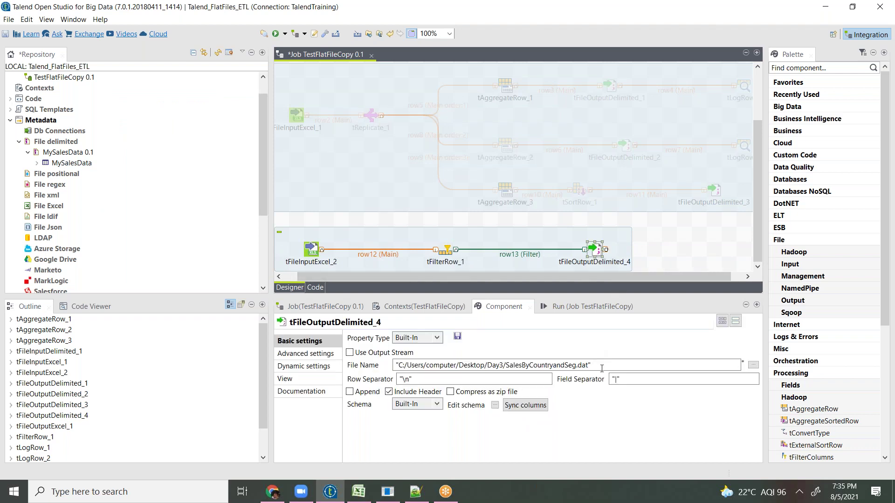
Set the output file name of tFileOutputDelimited_4 to "C:/Users/computer/Desktop/Day4/France.dat".
{"action": "left_click", "coordinate": [602, 367]}
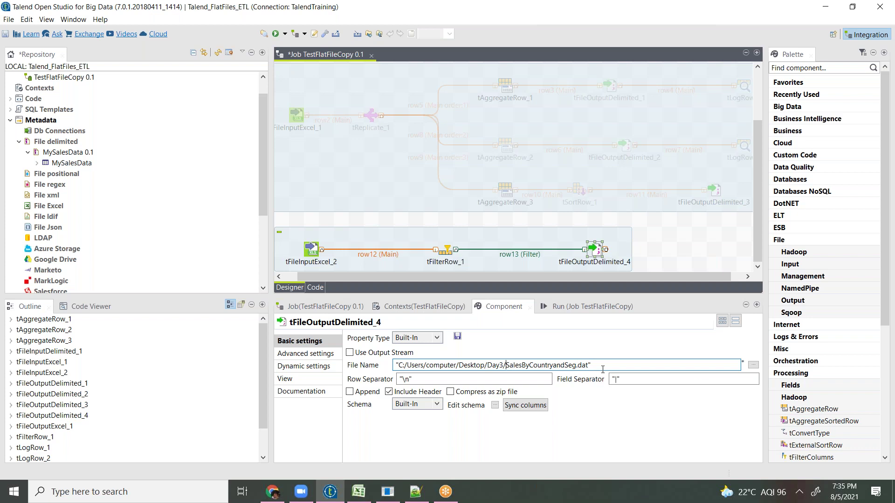
{"action": "key", "text": "BackSpace"}
{"action": "type", "text": "4"}
{"action": "key", "text": "shift+Right"}
{"action": "key", "text": "shift+Right"}
{"action": "key", "text": "shift+Right"}
{"action": "key", "text": "shift+Right"}
{"action": "key", "text": "shift+Right"}
{"action": "key", "text": "shift+Right"}
{"action": "key", "text": "shift+Right"}
{"action": "key", "text": "shift+Right"}
{"action": "key", "text": "shift+Right"}
{"action": "key", "text": "shift+Right"}
{"action": "key", "text": "shift+Right"}
{"action": "key", "text": "shift+Right"}
{"action": "key", "text": "shift+Right"}
{"action": "key", "text": "shift+Right"}
{"action": "key", "text": "shift+Right"}
{"action": "key", "text": "shift+Right"}
{"action": "key", "text": "shift+Right"}
{"action": "key", "text": "shift+Right"}
{"action": "key", "text": "shift+Right"}
{"action": "key", "text": "shift+Right"}
{"action": "type", "text": "France"}
{"action": "left_click", "coordinate": [745, 196]}
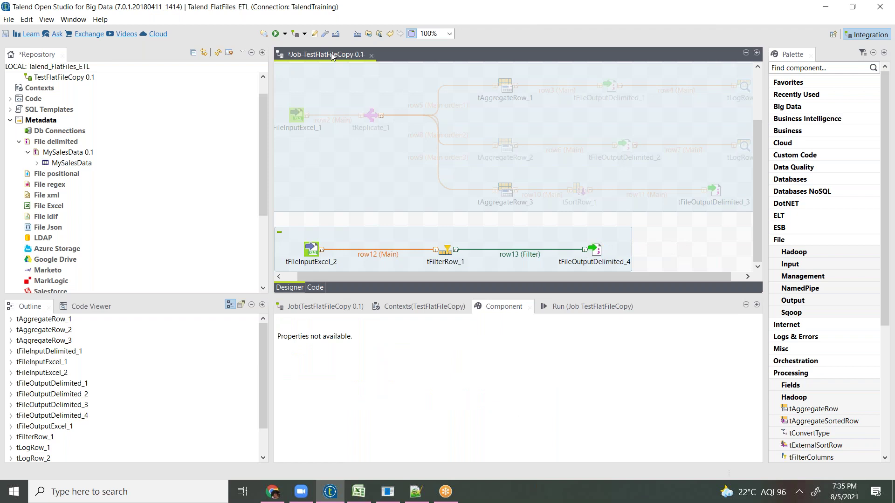
Maximize the job designer, duplicate tFileOutputDelimited_4 and place the copy directly below the original.
{"action": "key", "text": "ctrl+m"}
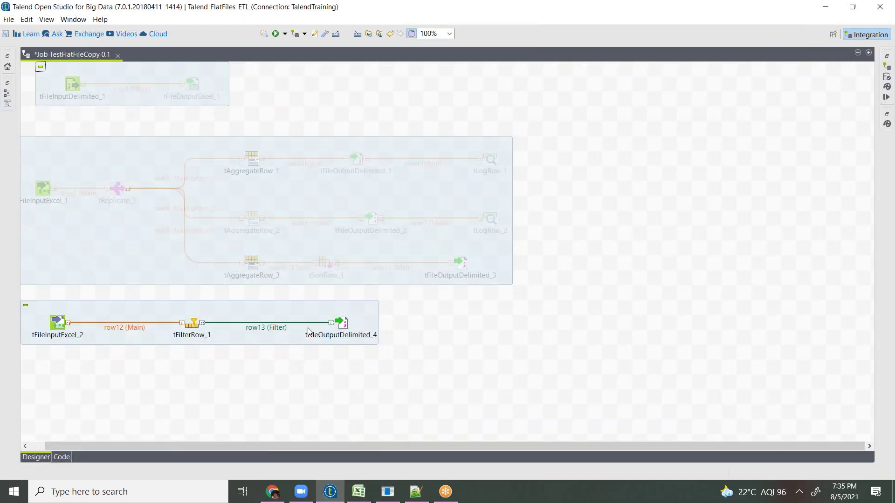
{"action": "right_click", "coordinate": [338, 327]}
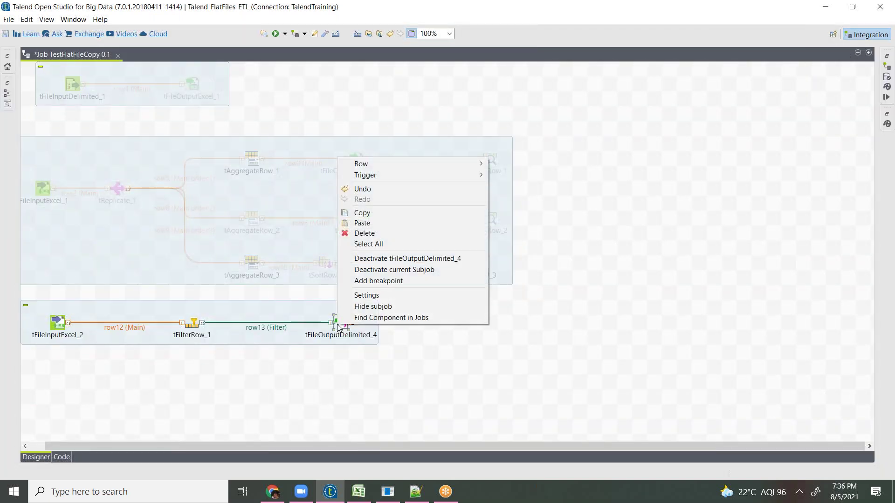
{"action": "mouse_move", "coordinate": [372, 164]}
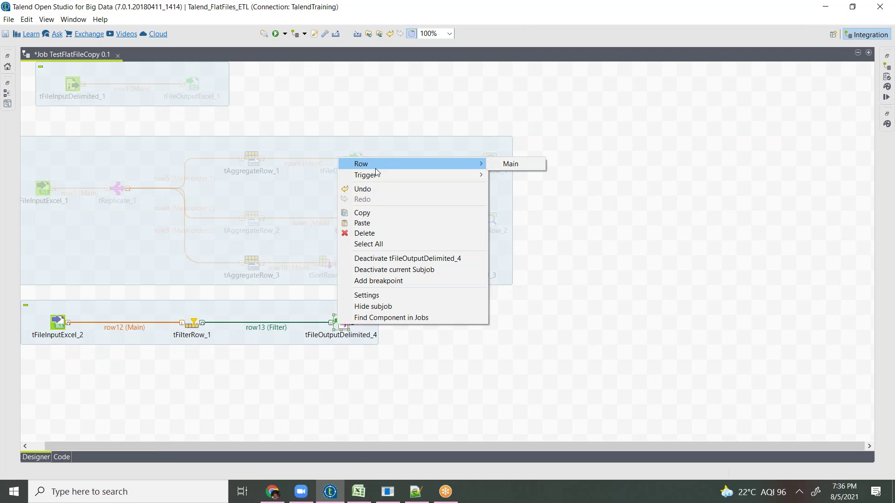
{"action": "left_click", "coordinate": [340, 353]}
{"action": "left_click", "coordinate": [343, 325]}
{"action": "key", "text": "ctrl+c"}
{"action": "key", "text": "ctrl+v"}
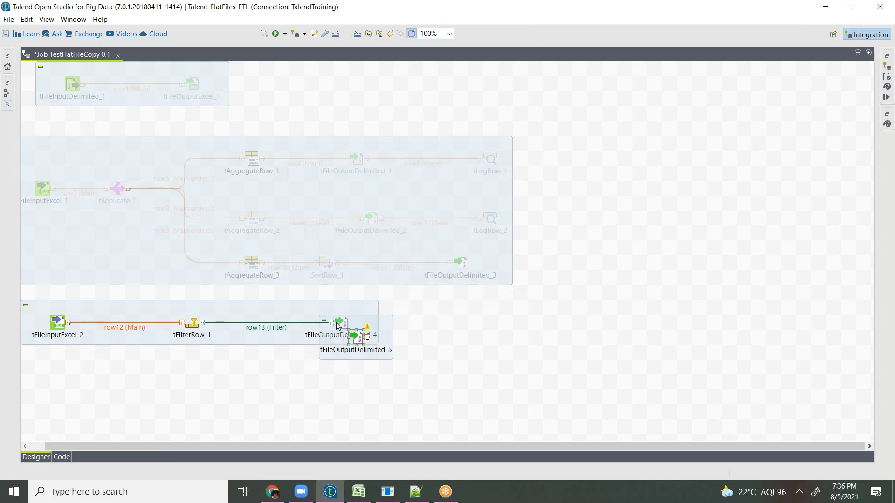
{"action": "left_click_drag", "start_coordinate": [361, 342], "coordinate": [346, 389]}
Connect tFilterRow_1 to the tFileOutputDelimited_5 component with a Reject row.
{"action": "left_click", "coordinate": [189, 325]}
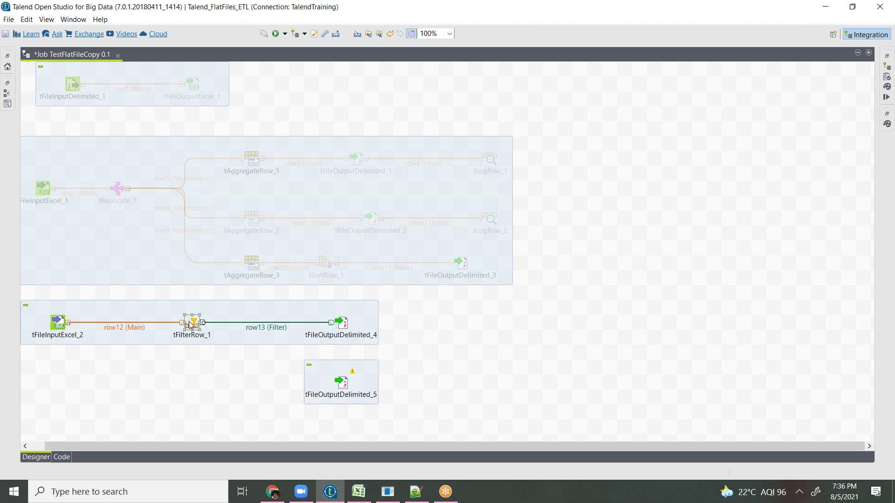
{"action": "right_click", "coordinate": [190, 325]}
{"action": "mouse_move", "coordinate": [242, 164]}
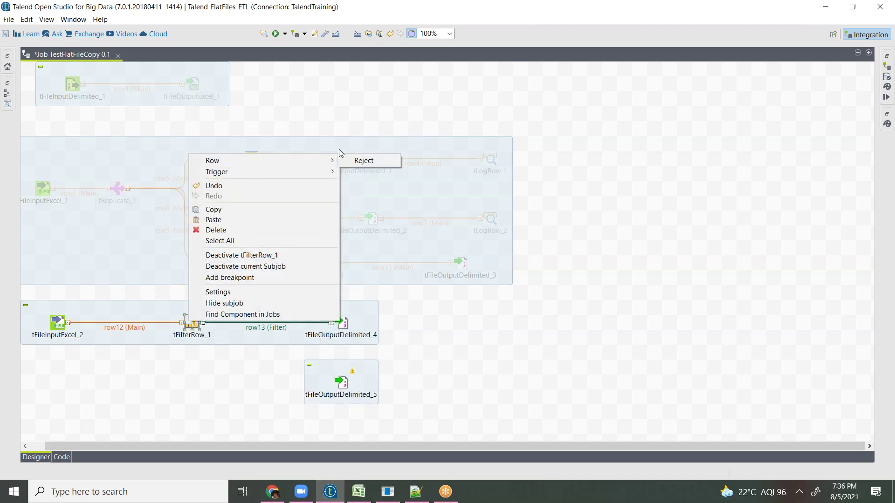
{"action": "left_click", "coordinate": [358, 161]}
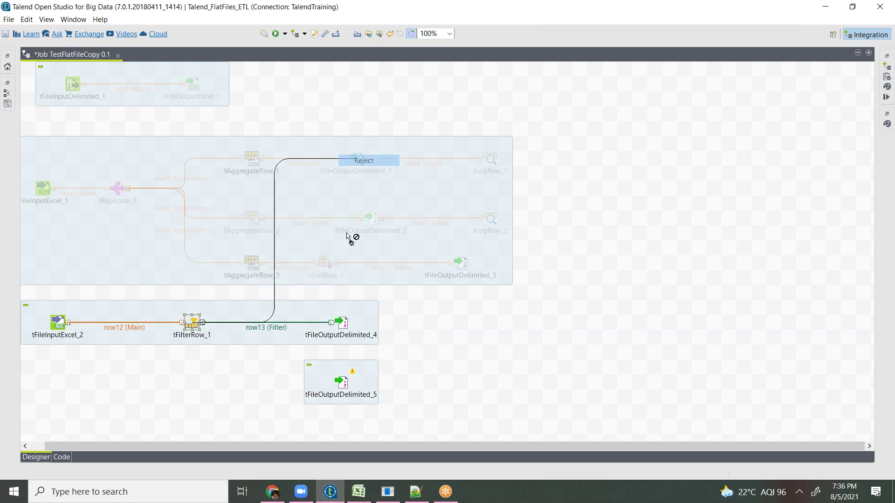
{"action": "left_click", "coordinate": [344, 384]}
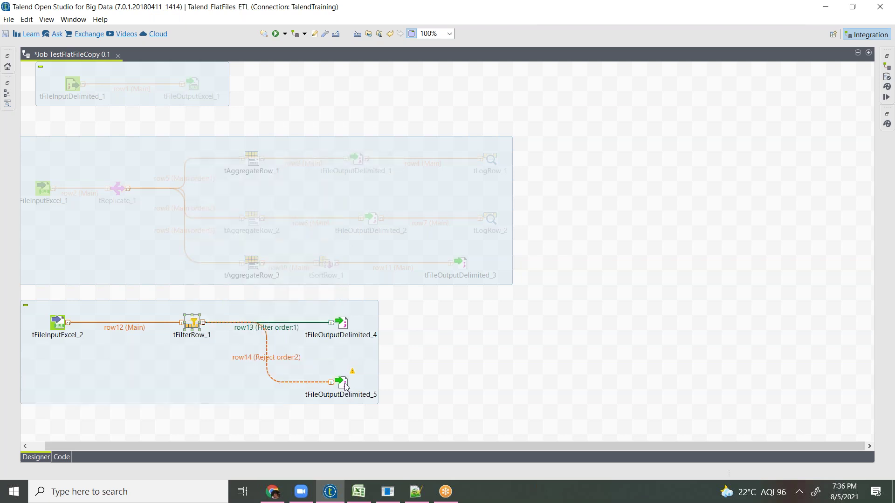
Set the output file name of tFileOutputDelimited_5 to "C:/Users/computer/Desktop/Day4/NoNFrance.dat".
{"action": "double_click", "coordinate": [342, 382]}
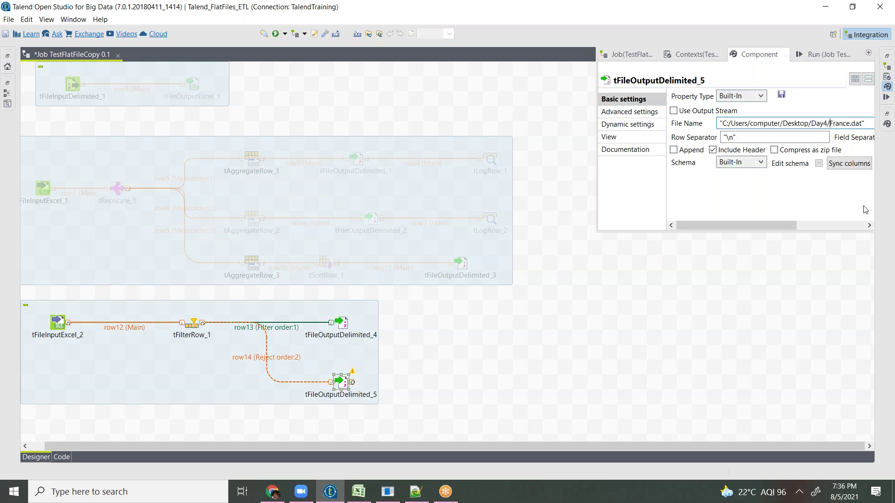
{"action": "type", "text": "Non"}
{"action": "key", "text": "BackSpace"}
{"action": "type", "text": "N"}
{"action": "double_click", "coordinate": [644, 300]}
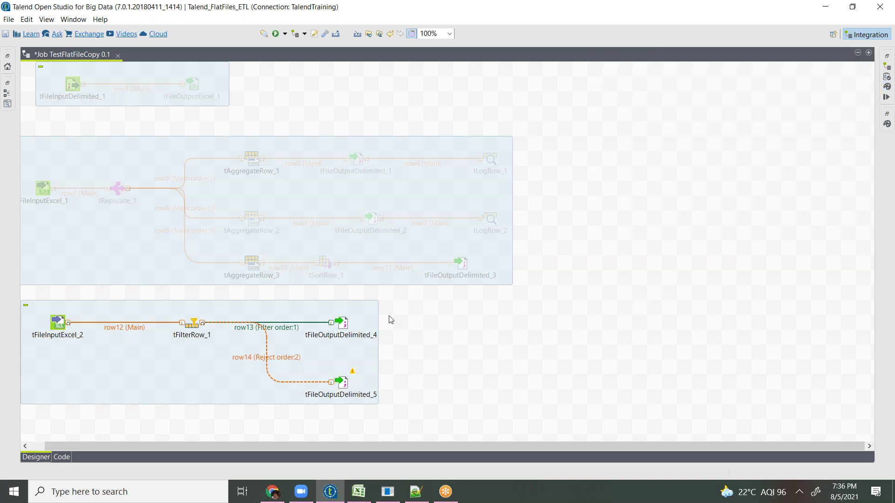
Run the TestFlatFileCopy job with the filter and reject outputs connected.
{"action": "left_click", "coordinate": [886, 97]}
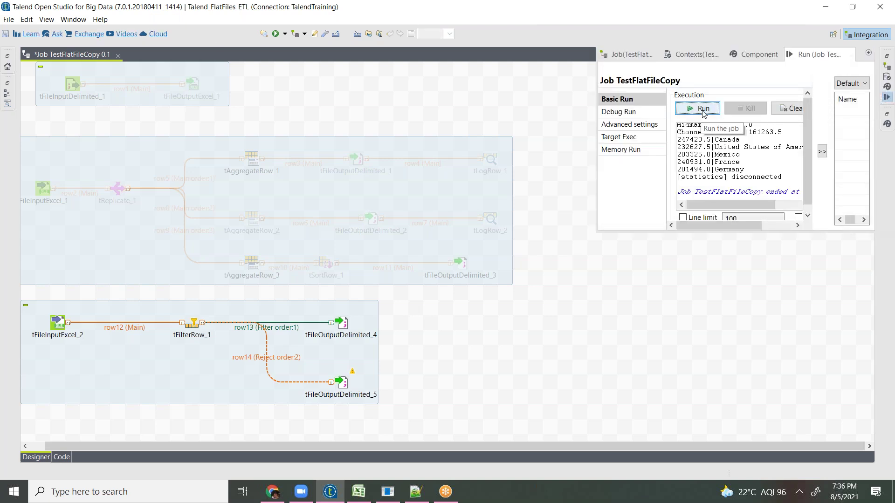
{"action": "left_click", "coordinate": [697, 108]}
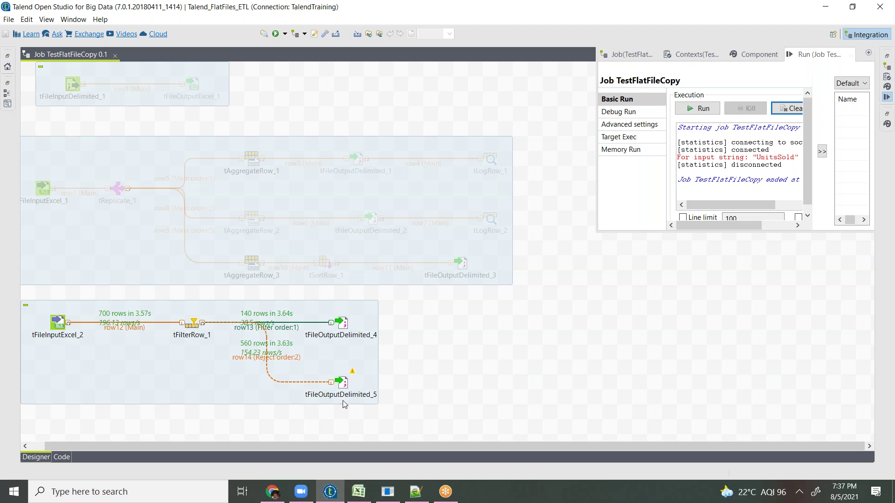
Review the warning and schema of tFileOutputDelimited_5, and synchronize its columns with the reject input.
{"action": "mouse_move", "coordinate": [353, 373]}
{"action": "left_click", "coordinate": [342, 382]}
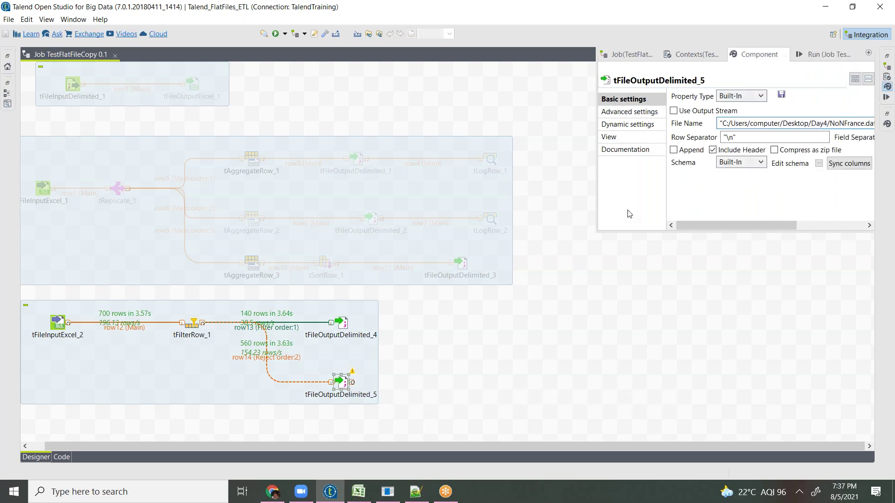
{"action": "left_click", "coordinate": [819, 164]}
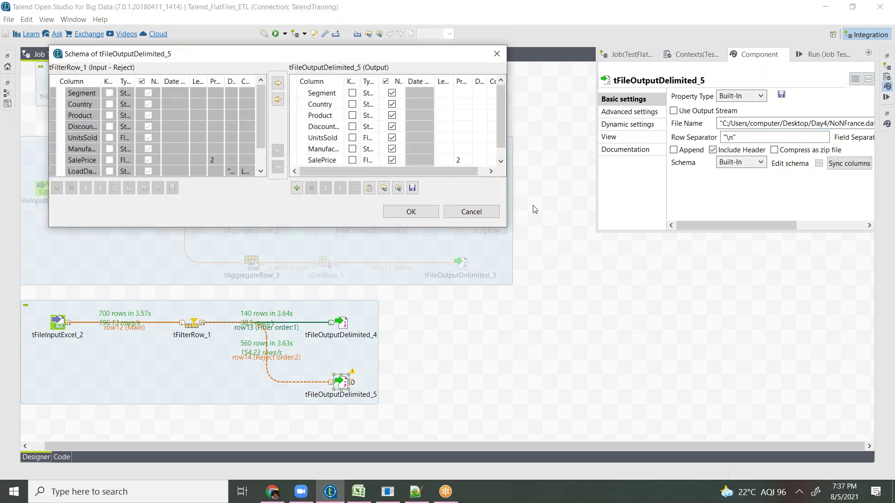
{"action": "left_click", "coordinate": [489, 212]}
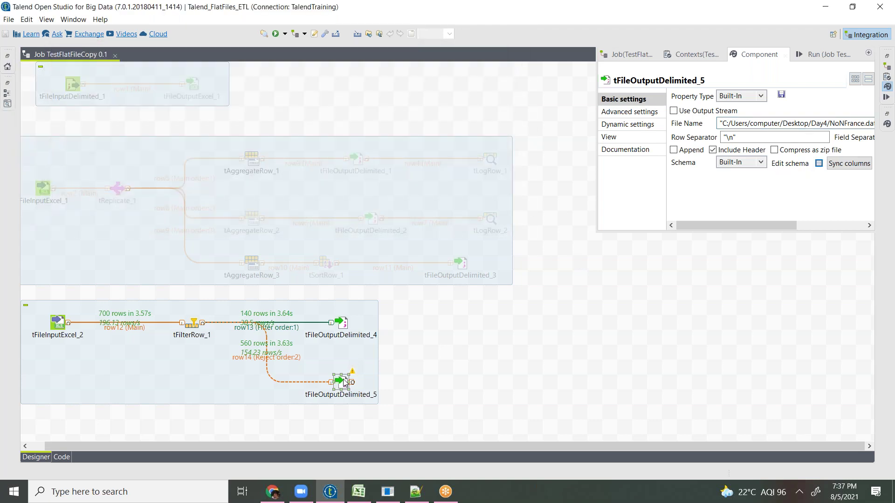
{"action": "left_click", "coordinate": [849, 163]}
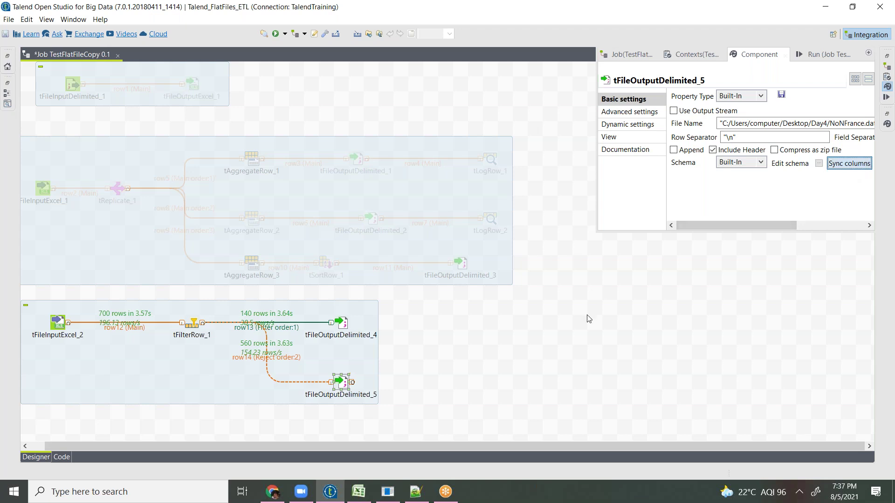
Compare the reject input and output schemas of tFileOutputDelimited_5 down to the errorMessage column, and dismiss the schema without changes.
{"action": "double_click", "coordinate": [342, 385]}
{"action": "left_click", "coordinate": [819, 163]}
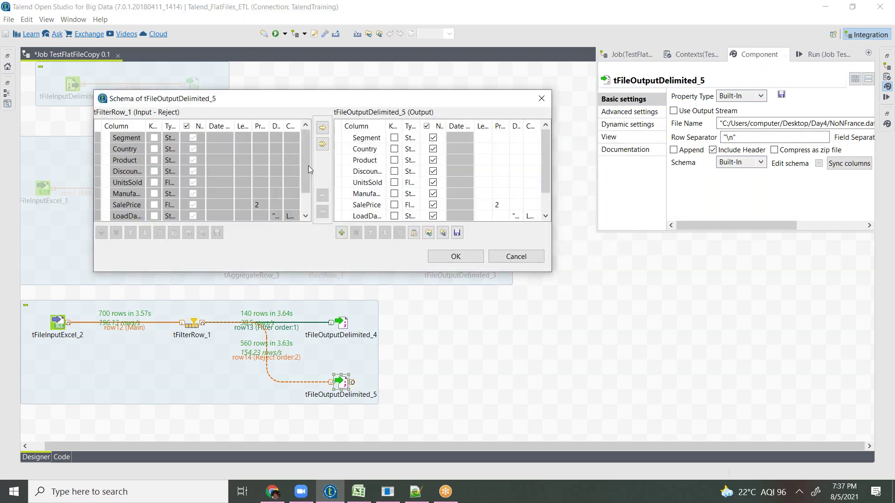
{"action": "scroll", "coordinate": [305, 168], "scroll_direction": "down", "scroll_amount": 3}
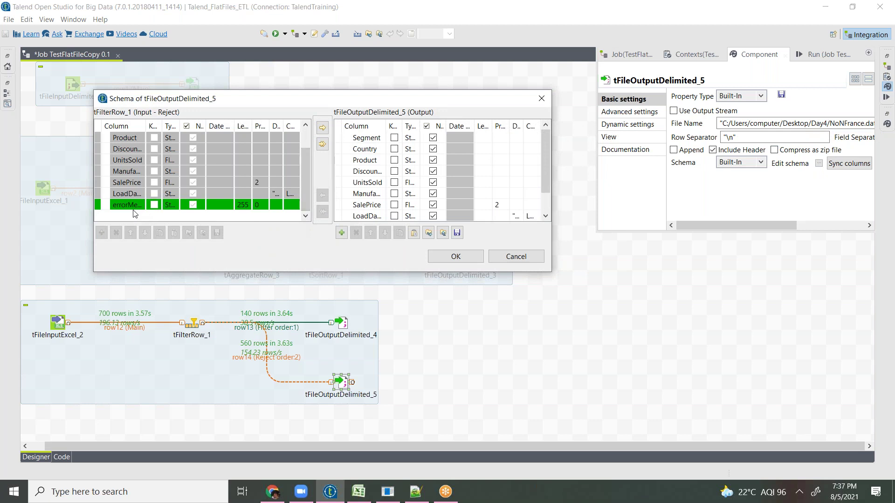
{"action": "left_click", "coordinate": [134, 207]}
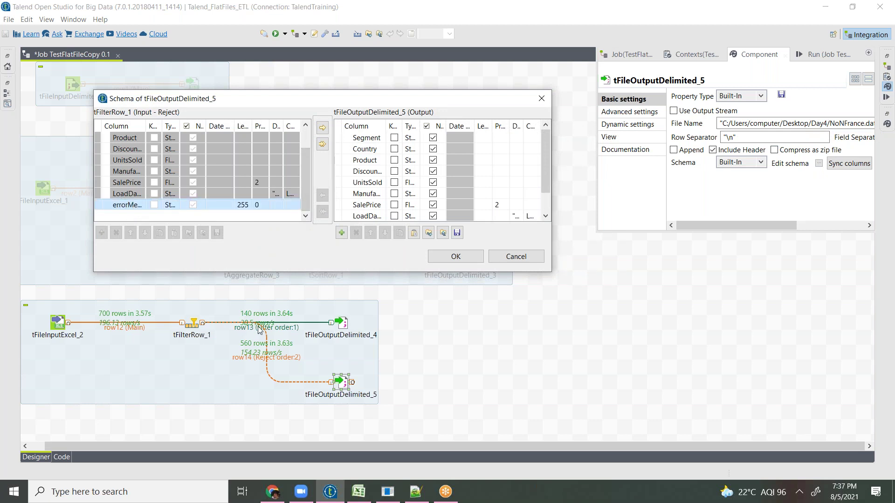
{"action": "left_click_drag", "start_coordinate": [546, 175], "coordinate": [547, 209]}
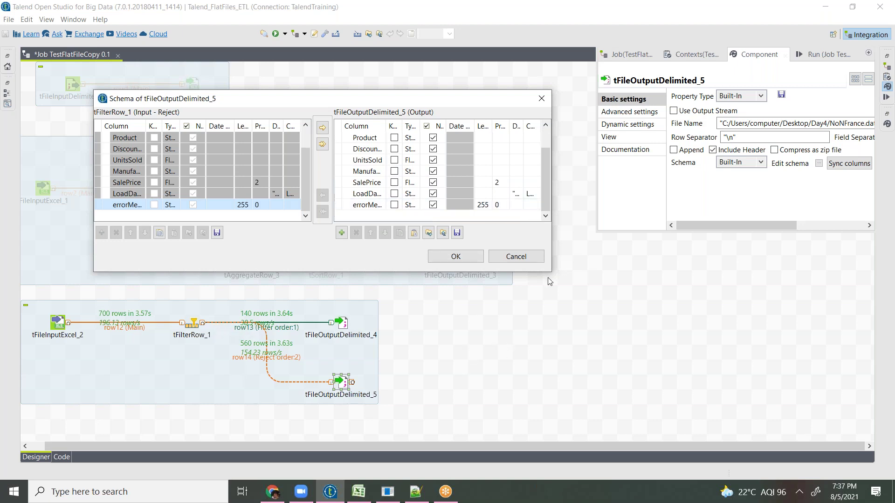
{"action": "left_click", "coordinate": [515, 257]}
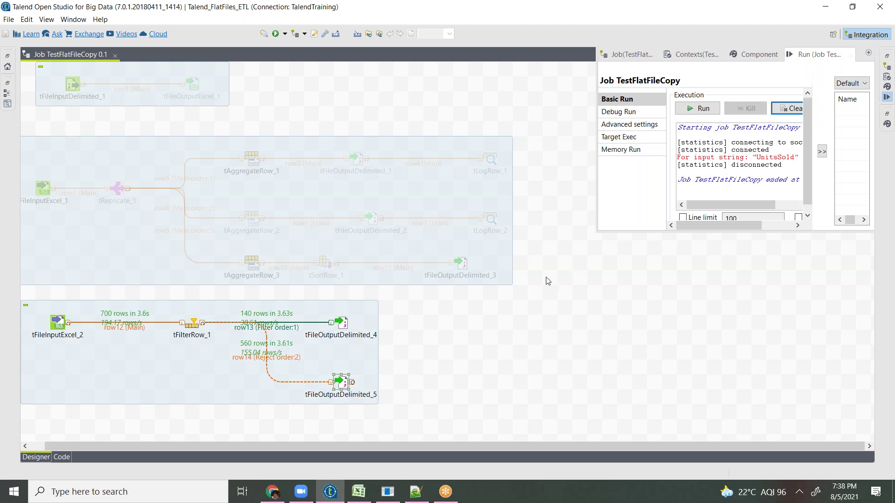
Open France.dat from the desktop's Day4 folder in Notepad++ and examine the Country values of its rows.
{"action": "key", "text": "super+d"}
{"action": "left_click", "coordinate": [164, 196]}
{"action": "key", "text": "Return"}
{"action": "left_click", "coordinate": [445, 97]}
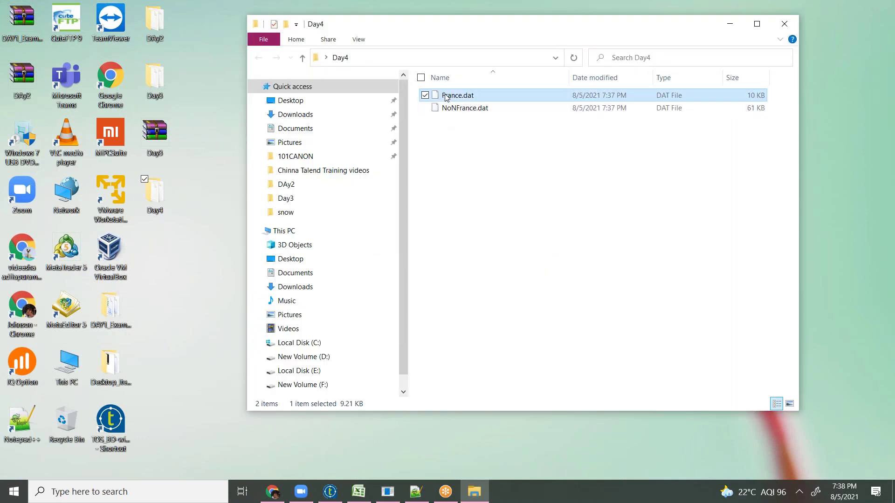
{"action": "right_click", "coordinate": [445, 97]}
{"action": "left_click", "coordinate": [309, 155]}
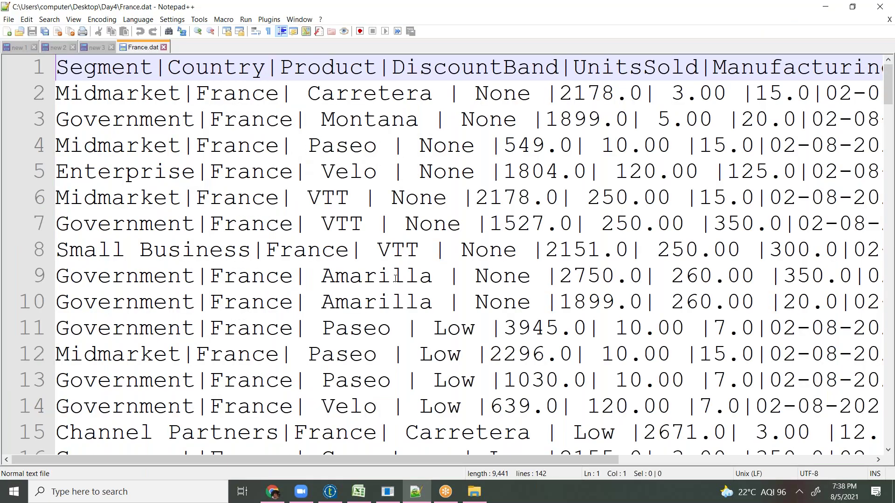
{"action": "scroll", "coordinate": [253, 161], "scroll_direction": "down", "scroll_amount": 1}
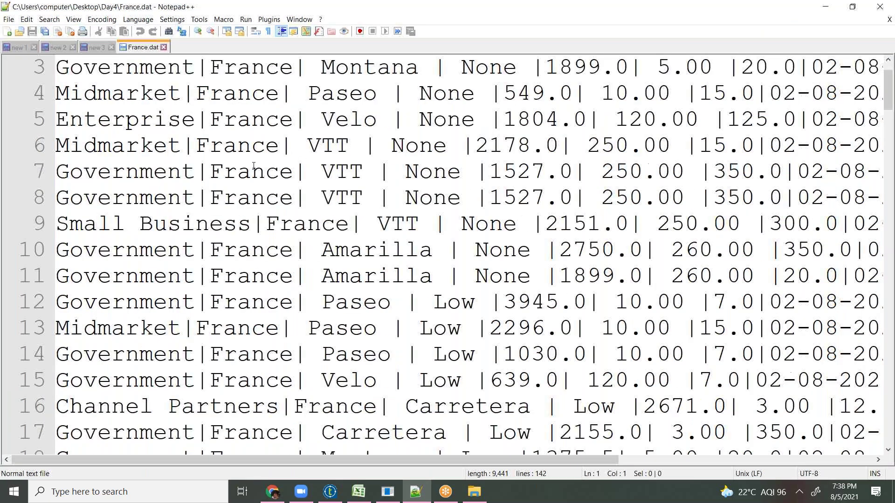
{"action": "scroll", "coordinate": [253, 166], "scroll_direction": "down", "scroll_amount": 20}
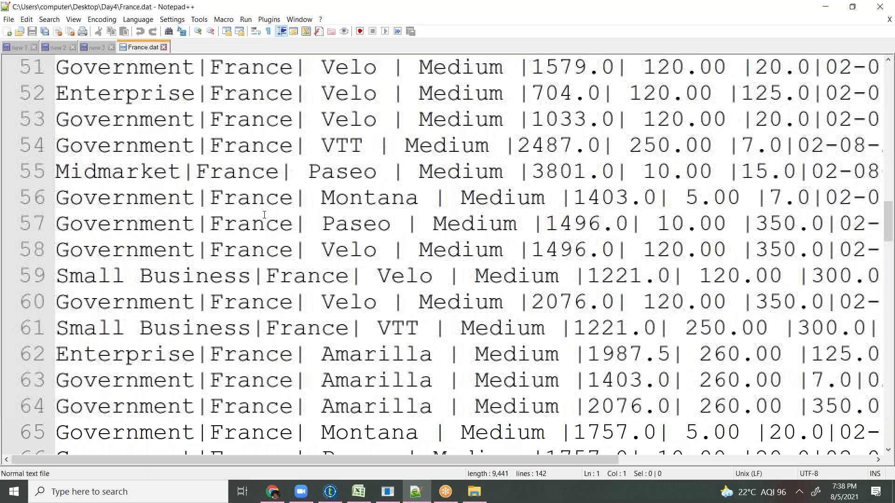
{"action": "scroll", "coordinate": [264, 215], "scroll_direction": "down", "scroll_amount": 2}
Open NoNFrance.dat from the Day4 folder in Notepad++ and examine the errorMessage column of the rejected rows.
{"action": "left_click", "coordinate": [474, 492]}
{"action": "left_click", "coordinate": [454, 108]}
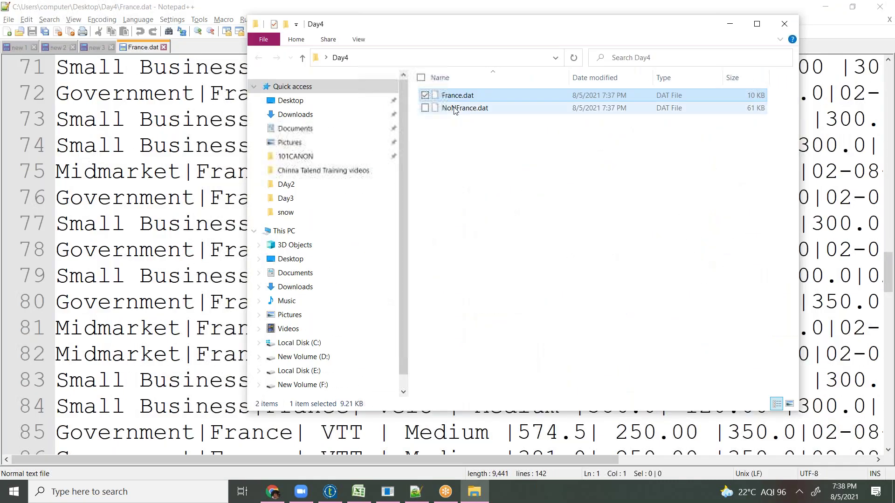
{"action": "right_click", "coordinate": [454, 108]}
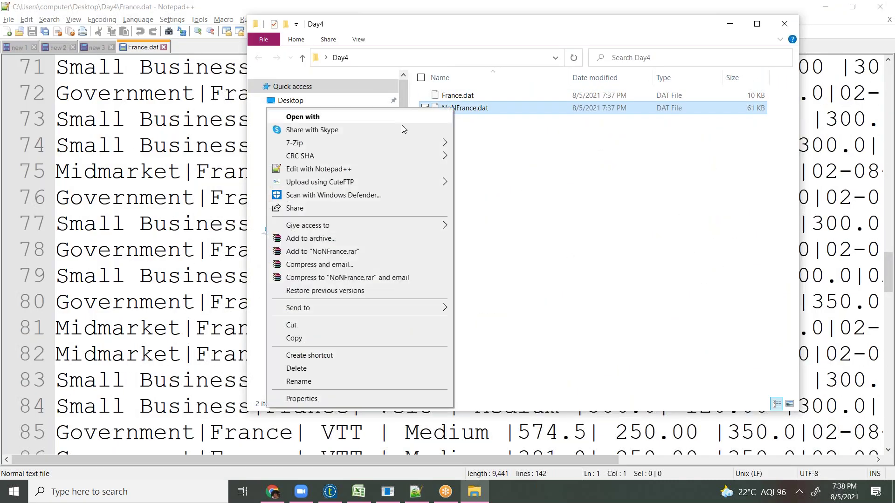
{"action": "left_click", "coordinate": [344, 171]}
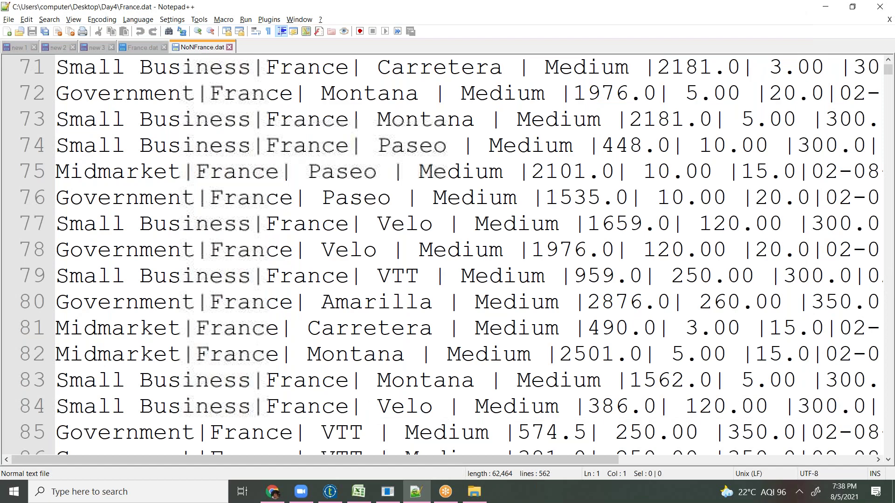
{"action": "left_click_drag", "start_coordinate": [371, 458], "coordinate": [849, 475]}
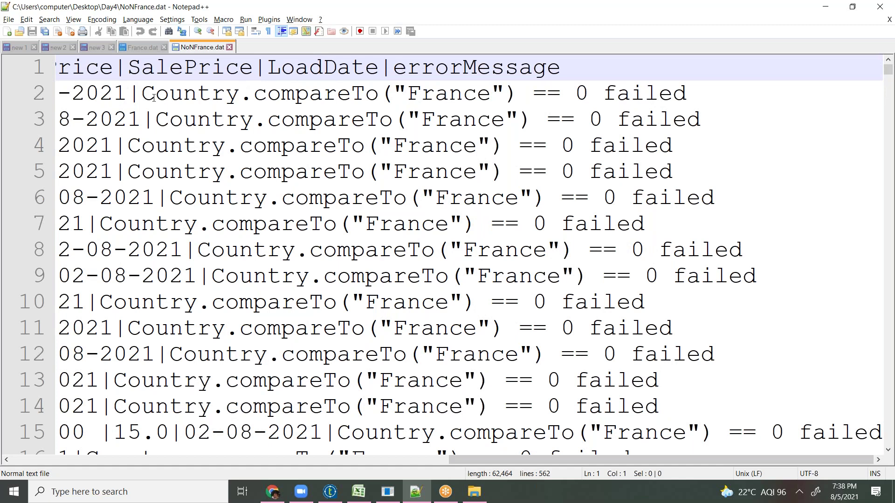
{"action": "left_click_drag", "start_coordinate": [146, 93], "coordinate": [687, 101]}
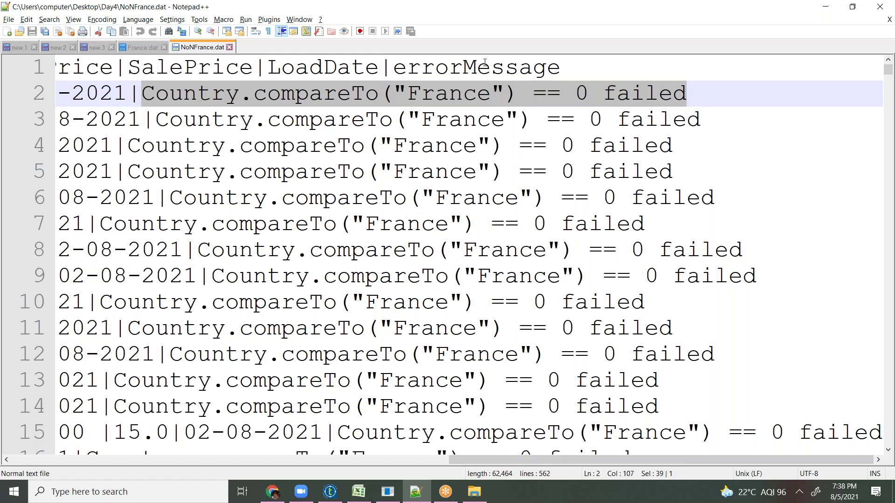
{"action": "left_click_drag", "start_coordinate": [394, 70], "coordinate": [561, 64]}
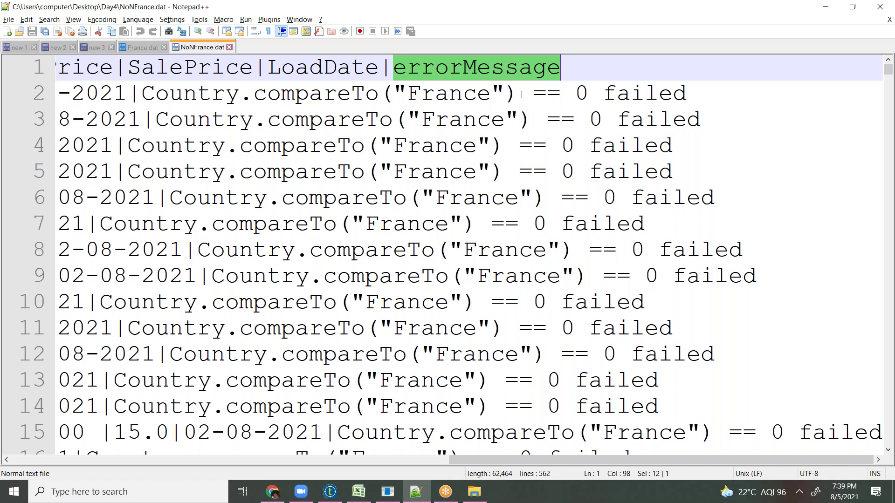
{"action": "left_click_drag", "start_coordinate": [589, 91], "coordinate": [144, 98]}
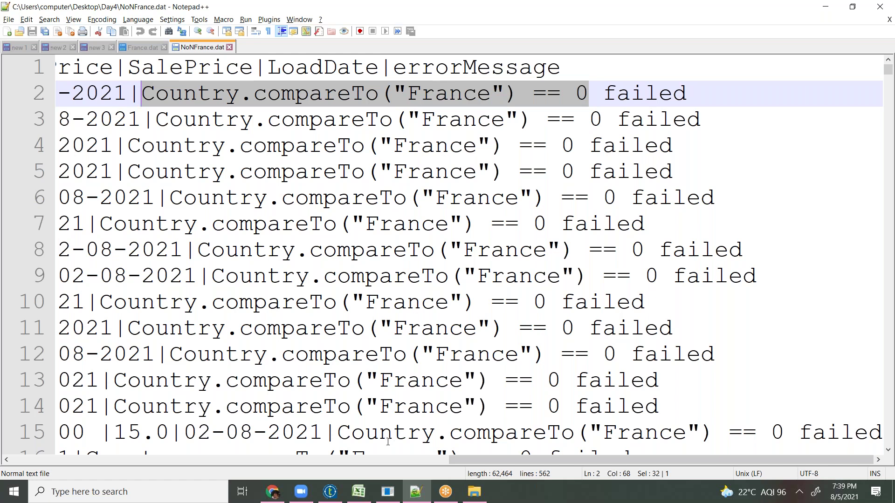
Close NoNFrance.dat and France.dat in Notepad++ and switch back to Talend Open Studio.
{"action": "left_click", "coordinate": [330, 492]}
{"action": "left_click", "coordinate": [331, 492]}
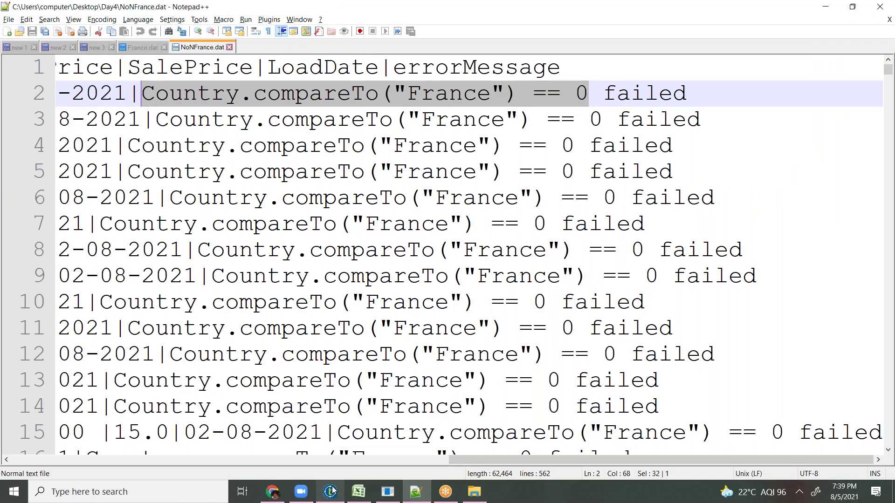
{"action": "key", "text": "ctrl+w"}
{"action": "key", "text": "ctrl+w"}
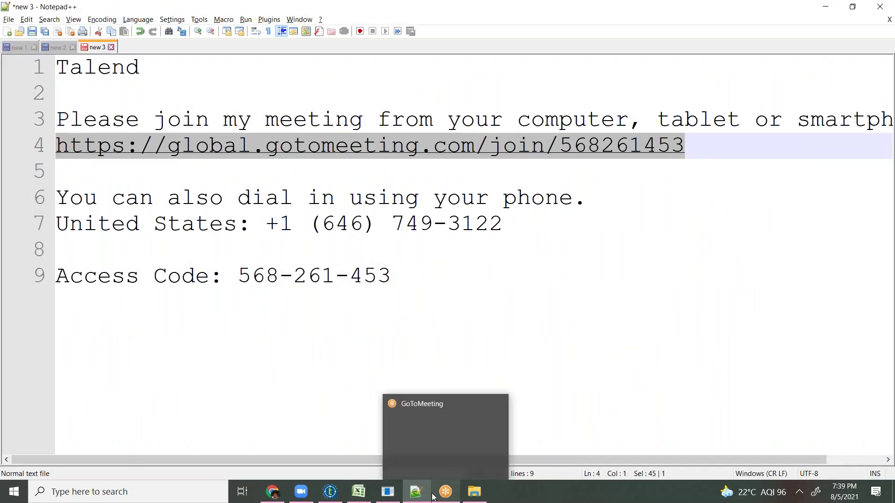
{"action": "left_click", "coordinate": [338, 495]}
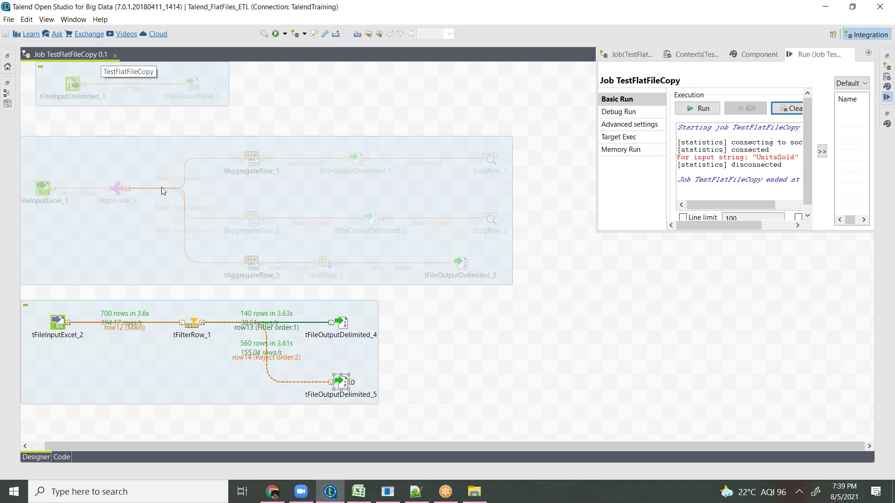
Open the basic settings of tFilterRow_1 in an enlarged view and review the logical operators for combining conditions.
{"action": "double_click", "coordinate": [191, 328]}
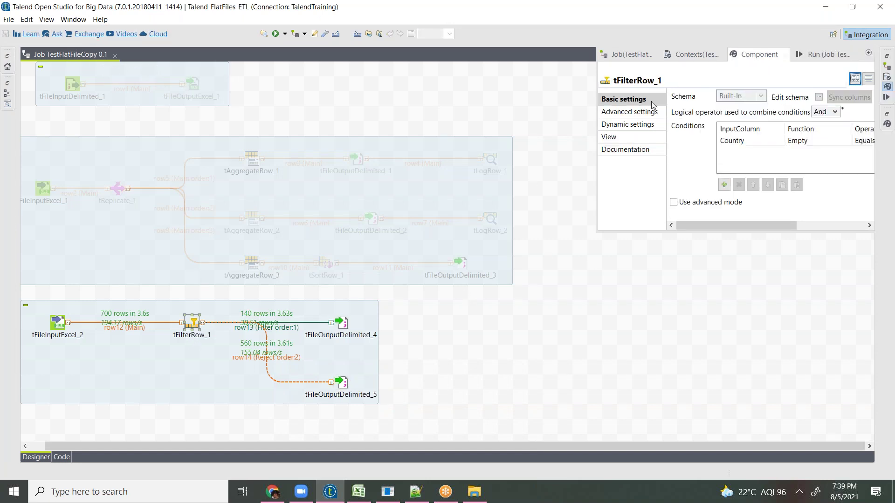
{"action": "double_click", "coordinate": [760, 55]}
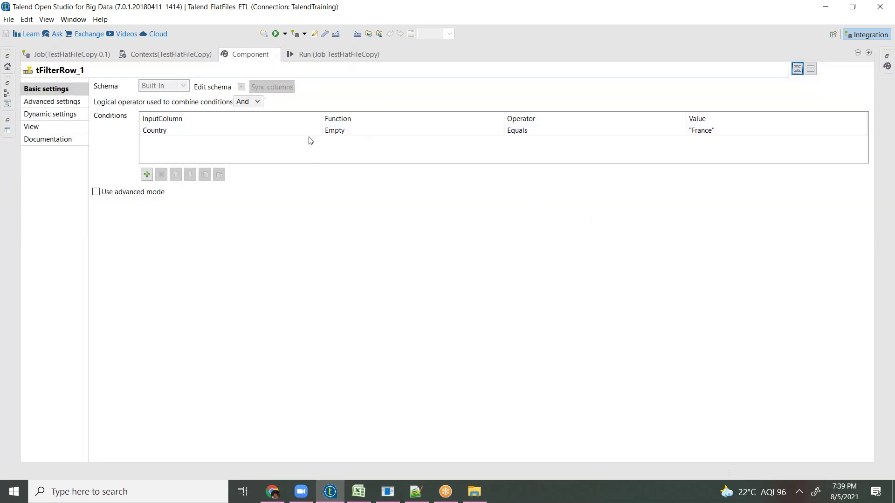
{"action": "left_click", "coordinate": [258, 100]}
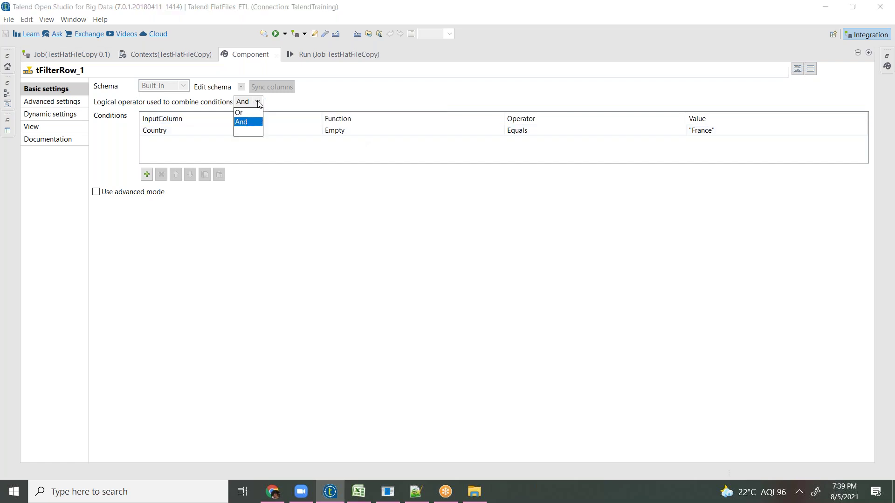
{"action": "left_click", "coordinate": [198, 163]}
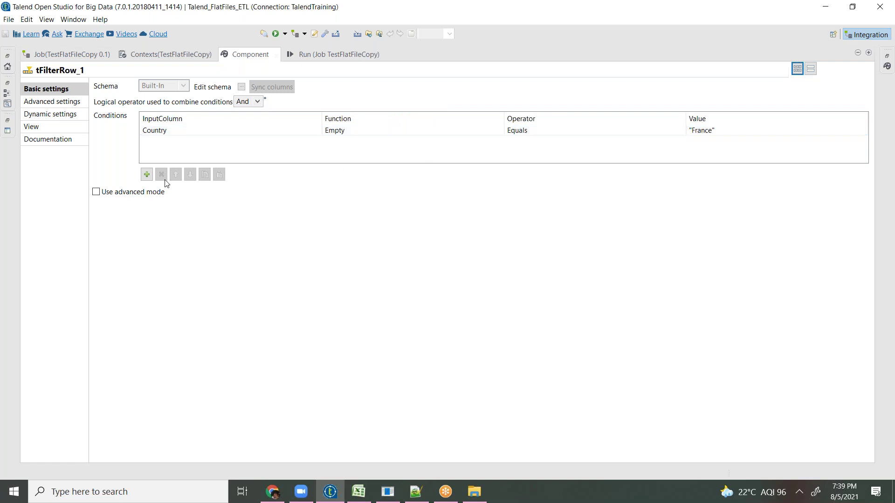
Add a second condition on the Segment column to tFilterRow_1 and set the logical operator combining conditions to Or.
{"action": "left_click", "coordinate": [147, 176]}
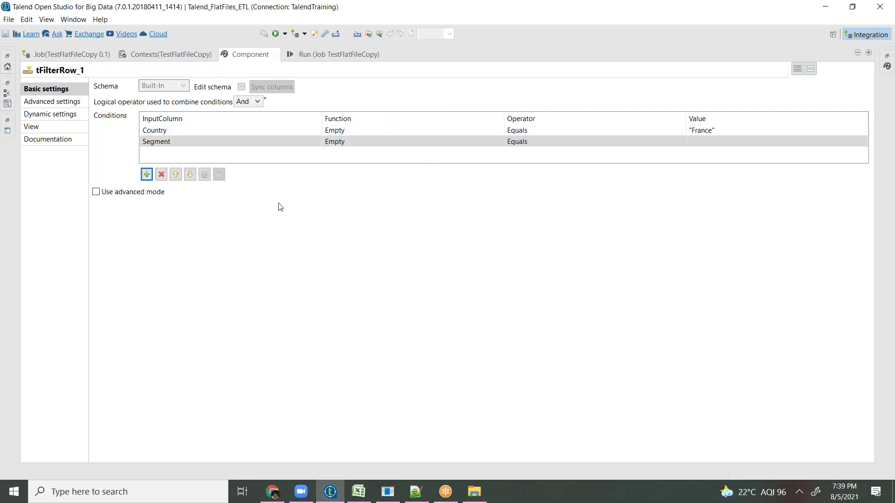
{"action": "left_click", "coordinate": [250, 146]}
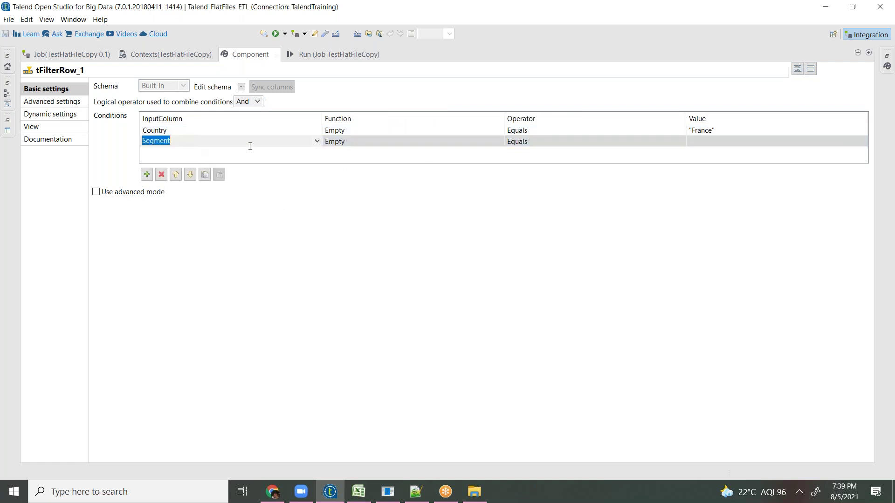
{"action": "left_click", "coordinate": [317, 142]}
{"action": "left_click", "coordinate": [318, 143]}
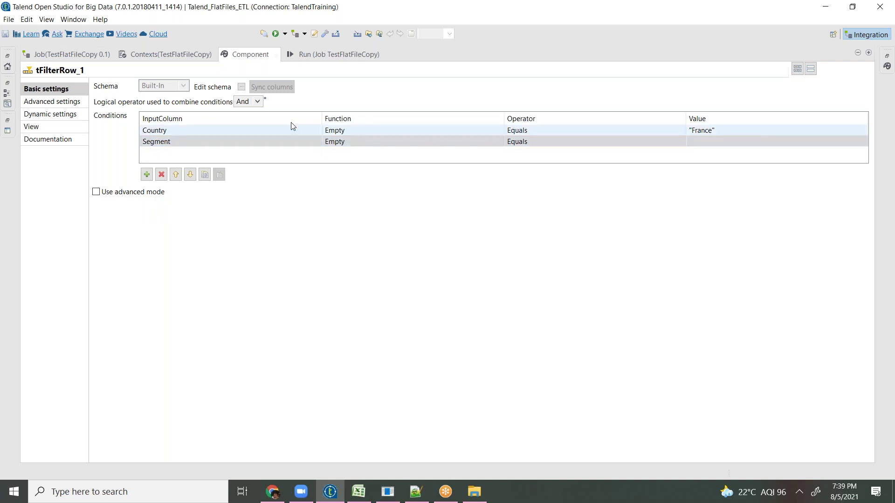
{"action": "left_click", "coordinate": [256, 102]}
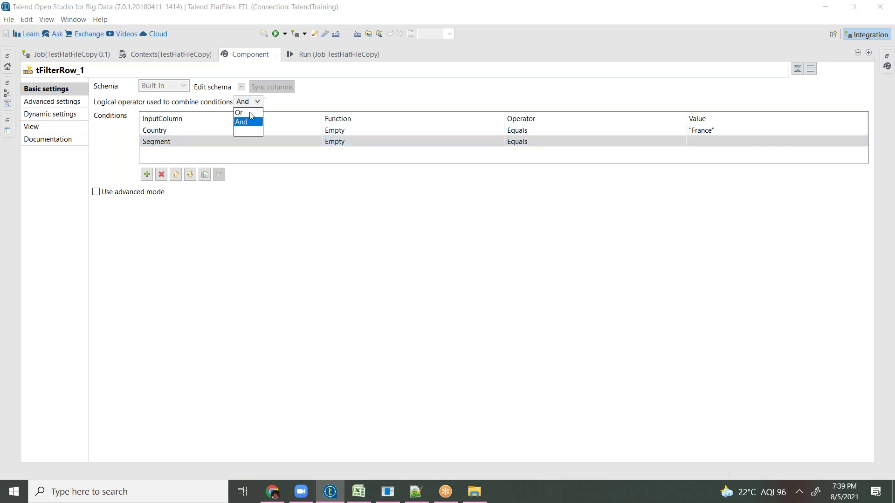
{"action": "left_click", "coordinate": [249, 112]}
Set the Segment condition's value to "Germany" and restore the normal workspace layout.
{"action": "left_click", "coordinate": [522, 143]}
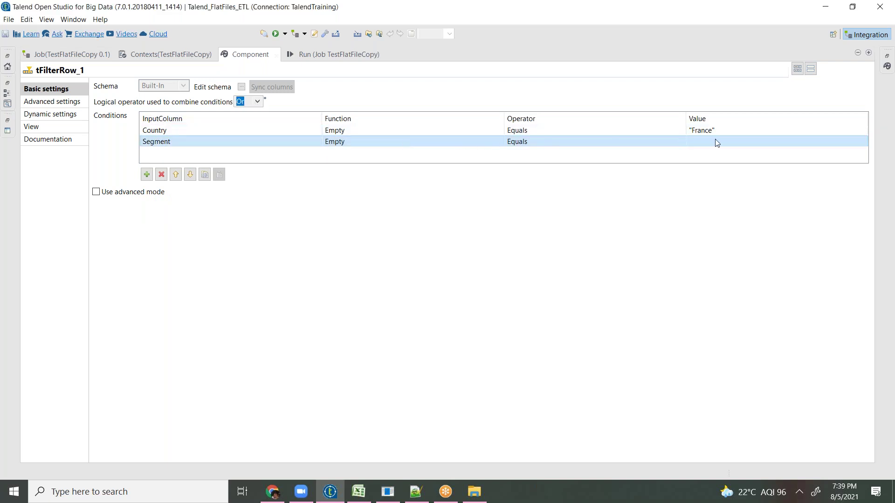
{"action": "left_click", "coordinate": [700, 140]}
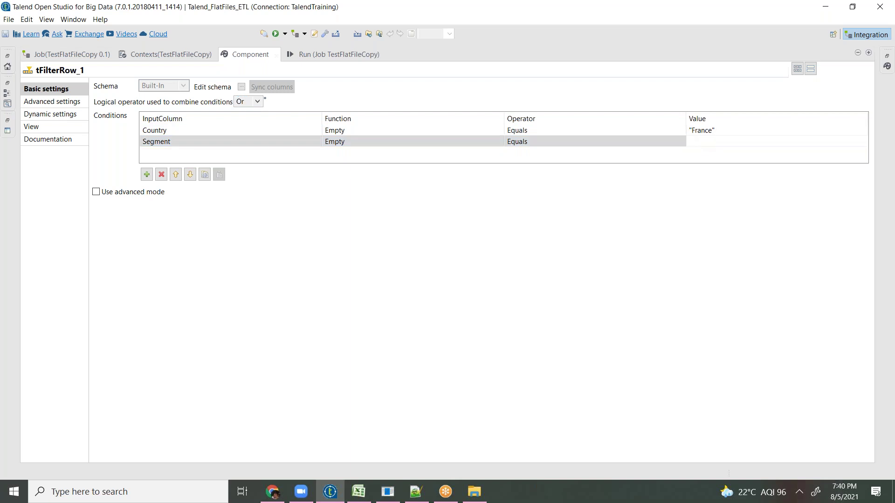
{"action": "type", "text": "\"Germany"}
{"action": "left_click", "coordinate": [254, 54]}
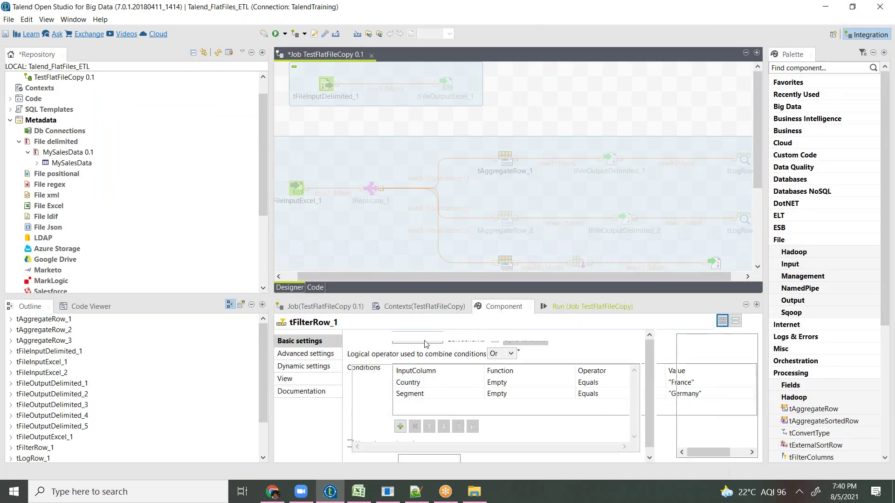
Save and rerun the TestFlatFileCopy job with a cleared console, and check the row counts in the tFilterRow_1 subjob.
{"action": "left_click", "coordinate": [560, 308]}
{"action": "left_click", "coordinate": [469, 350]}
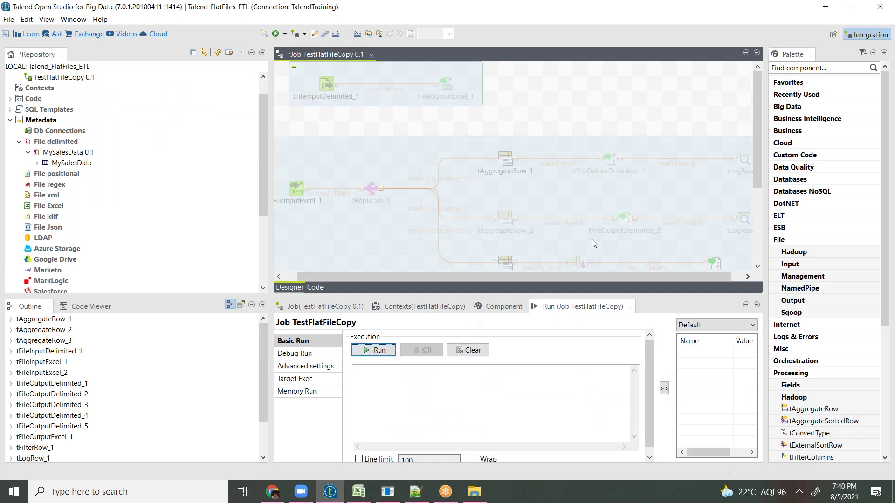
{"action": "key", "text": "ctrl+s"}
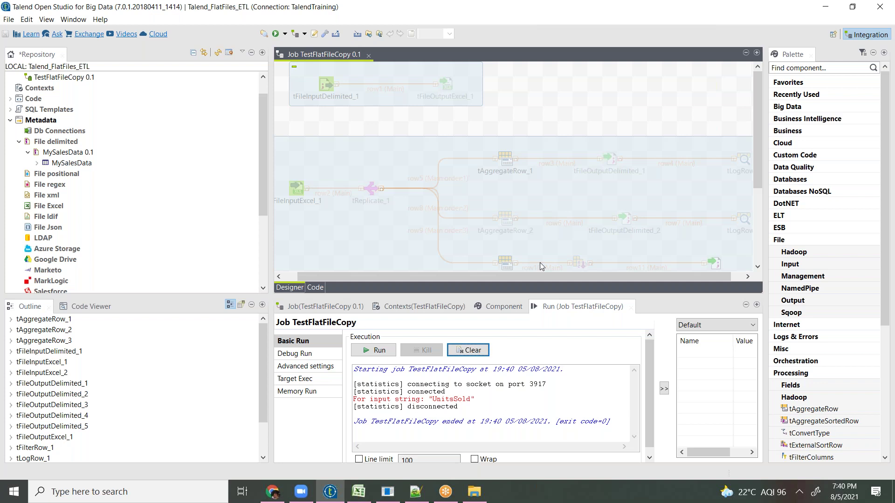
{"action": "left_click_drag", "start_coordinate": [760, 124], "coordinate": [767, 209]}
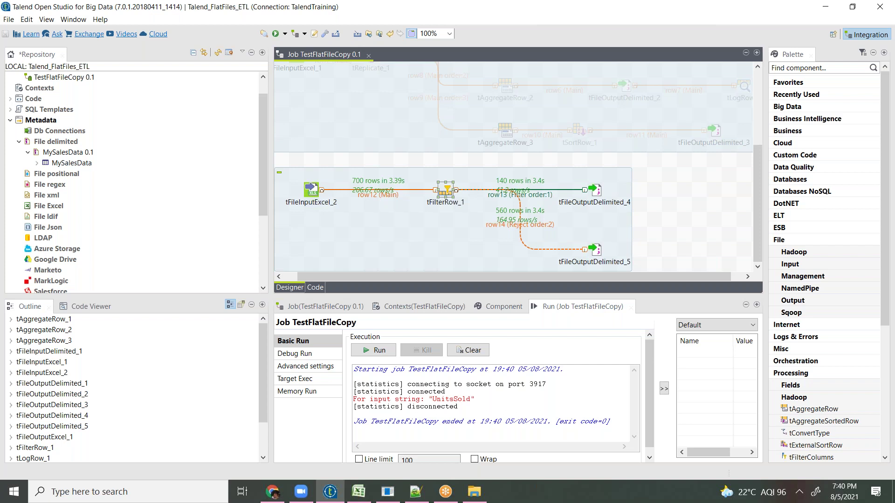
{"action": "left_click_drag", "start_coordinate": [766, 198], "coordinate": [755, 224]}
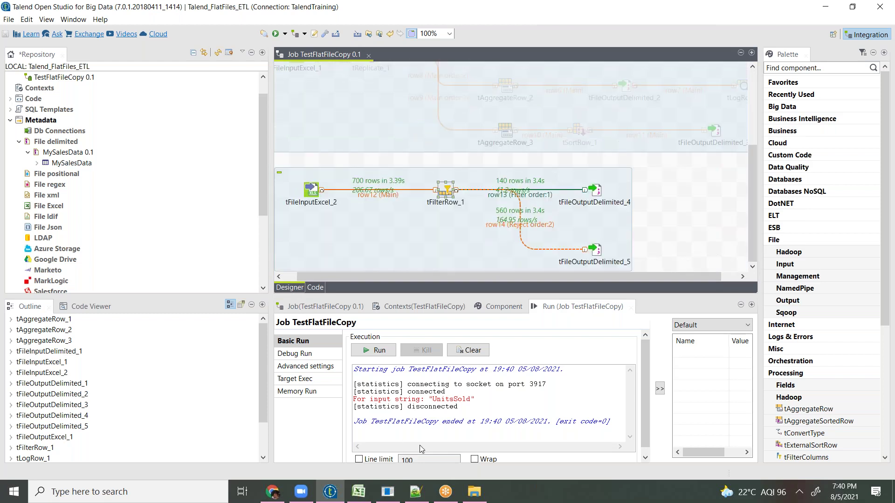
Check the Segment and Country columns of the SampleExtract workbook in Excel, return to Talend and clear the job's run console.
{"action": "left_click", "coordinate": [359, 492]}
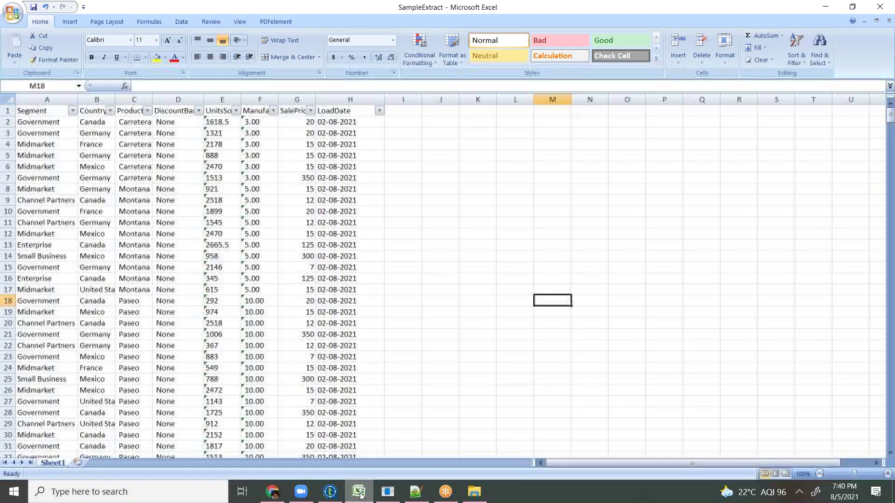
{"action": "left_click", "coordinate": [357, 492]}
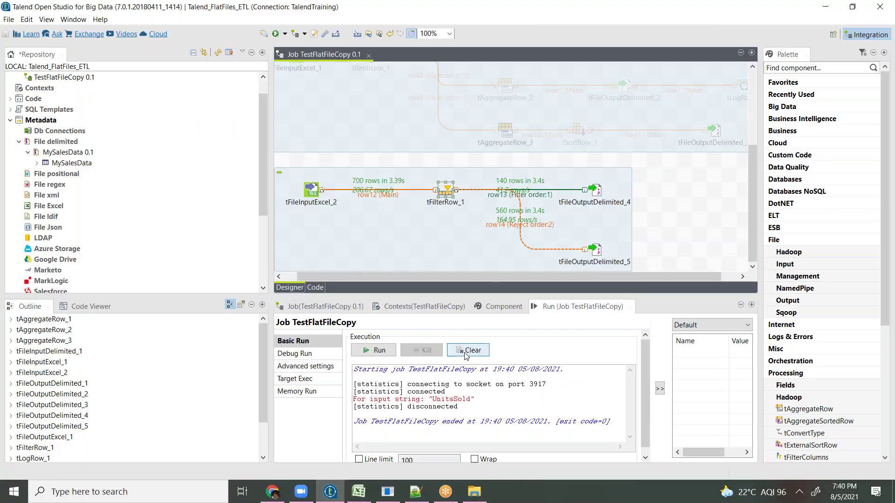
{"action": "left_click", "coordinate": [466, 352]}
{"action": "scroll", "coordinate": [611, 172], "scroll_direction": "up", "scroll_amount": 5}
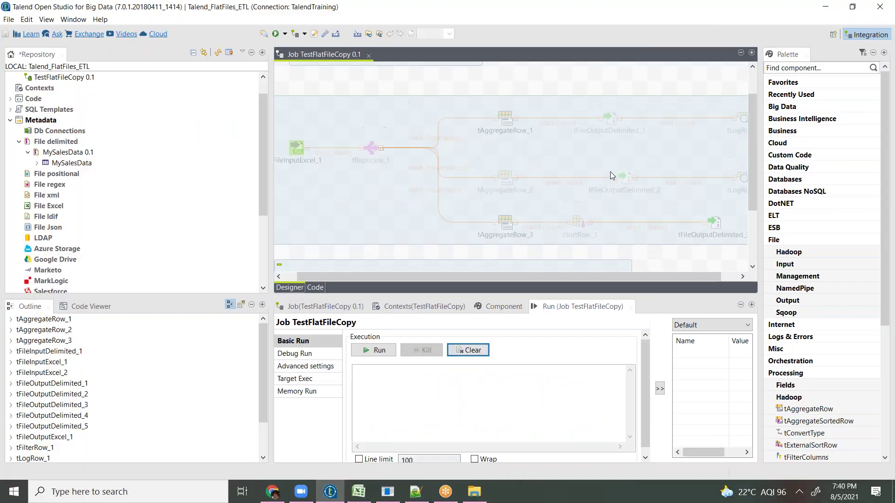
{"action": "scroll", "coordinate": [610, 172], "scroll_direction": "down", "scroll_amount": 5}
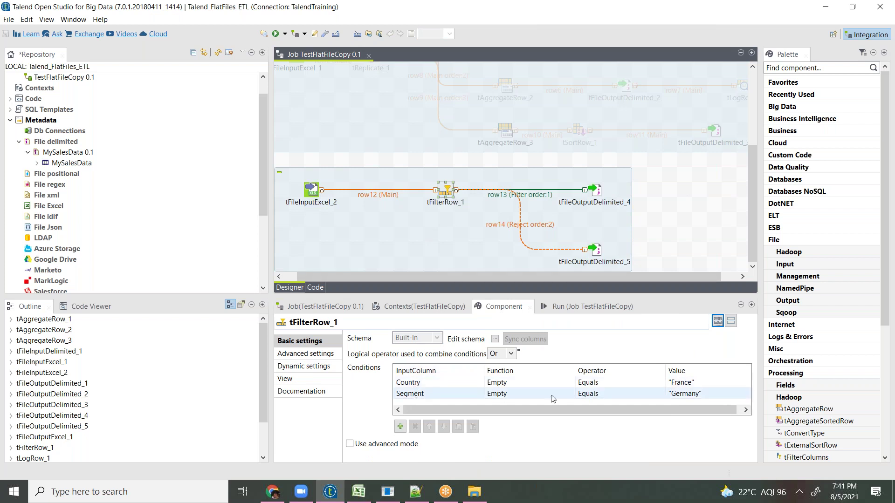
Change the input column of the "Germany" condition in tFilterRow_1 to Country.
{"action": "left_click", "coordinate": [467, 394]}
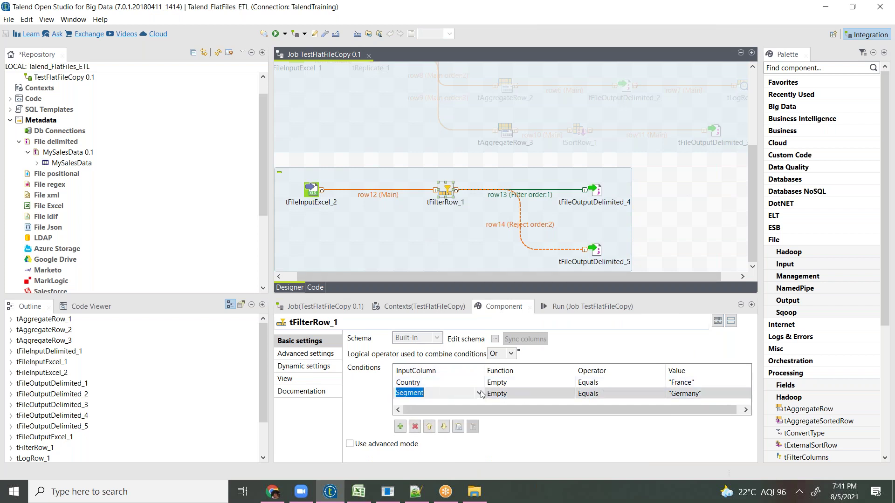
{"action": "left_click", "coordinate": [480, 395]}
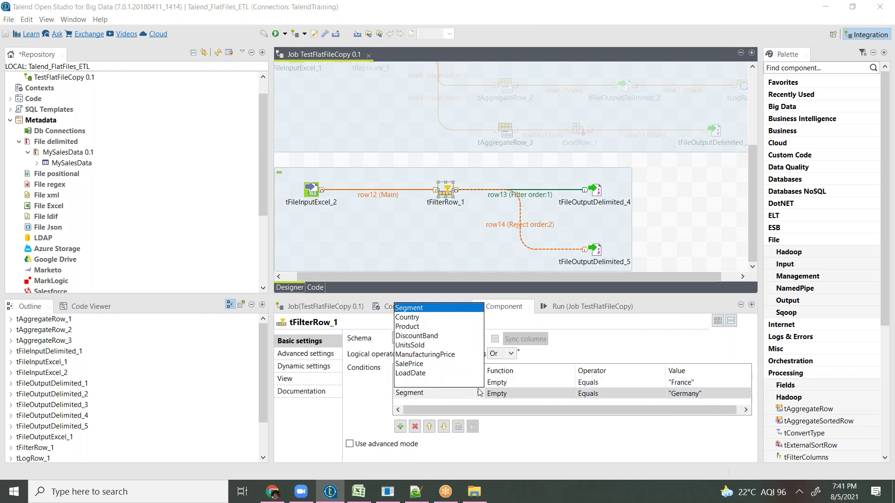
{"action": "left_click", "coordinate": [415, 319]}
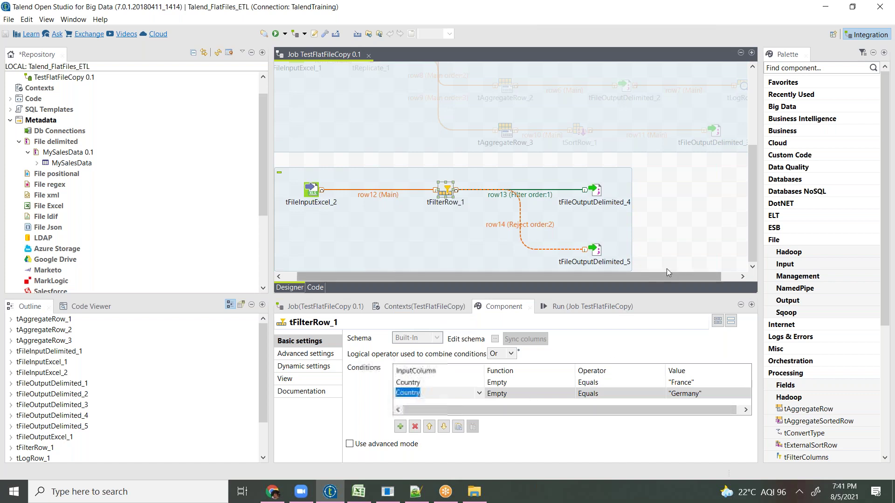
{"action": "left_click", "coordinate": [673, 241]}
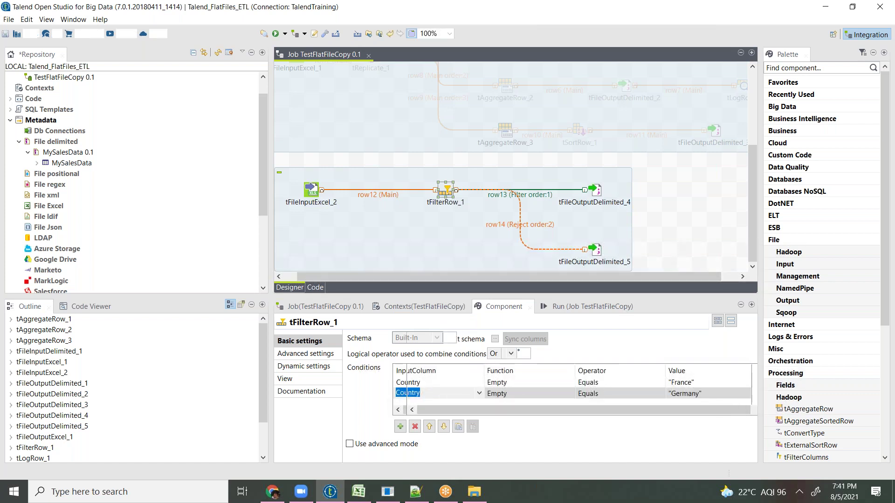
Rerun the TestFlatFileCopy job and review the basic settings of tFileInputExcel_2 down to the header and schema options.
{"action": "left_click", "coordinate": [581, 318]}
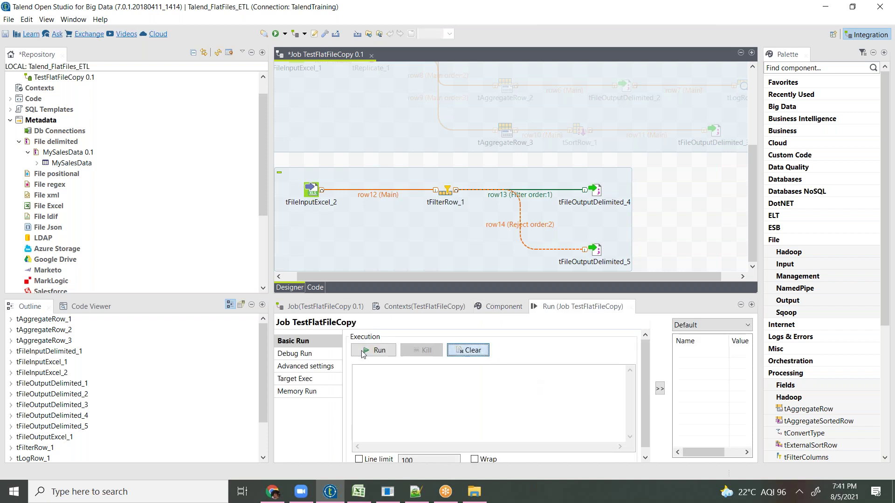
{"action": "left_click", "coordinate": [373, 350]}
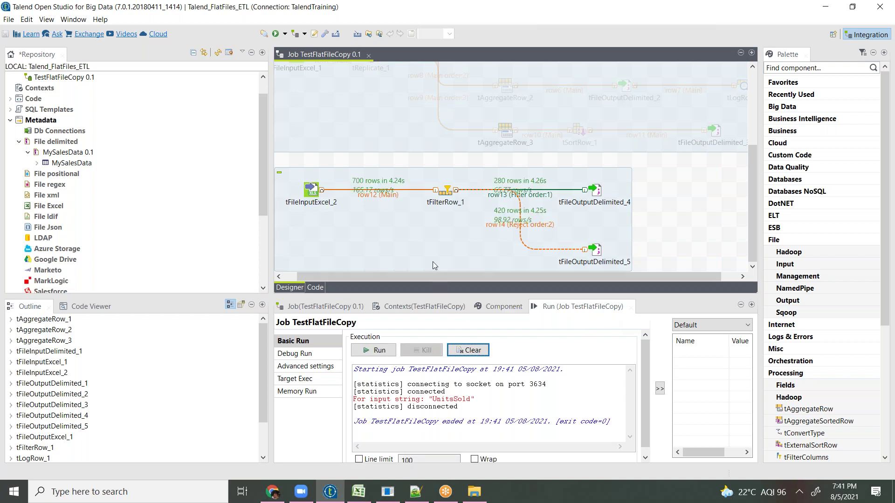
{"action": "double_click", "coordinate": [312, 191]}
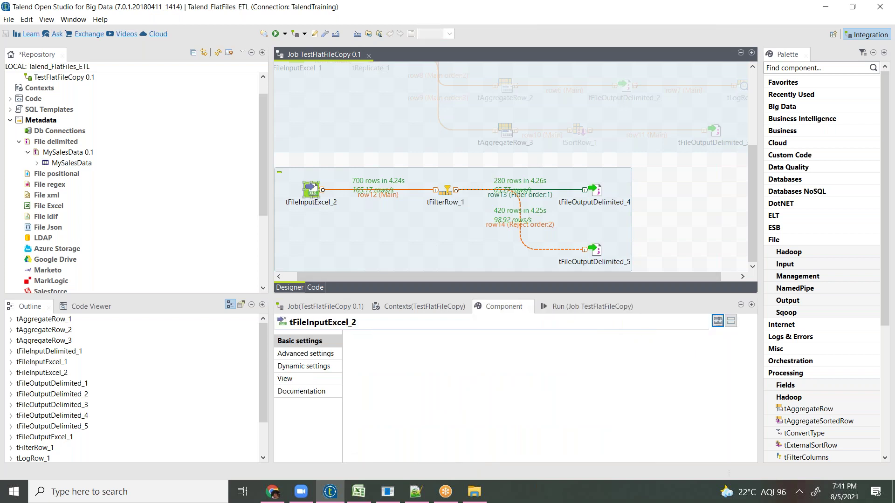
{"action": "scroll", "coordinate": [605, 372], "scroll_direction": "down", "scroll_amount": 1}
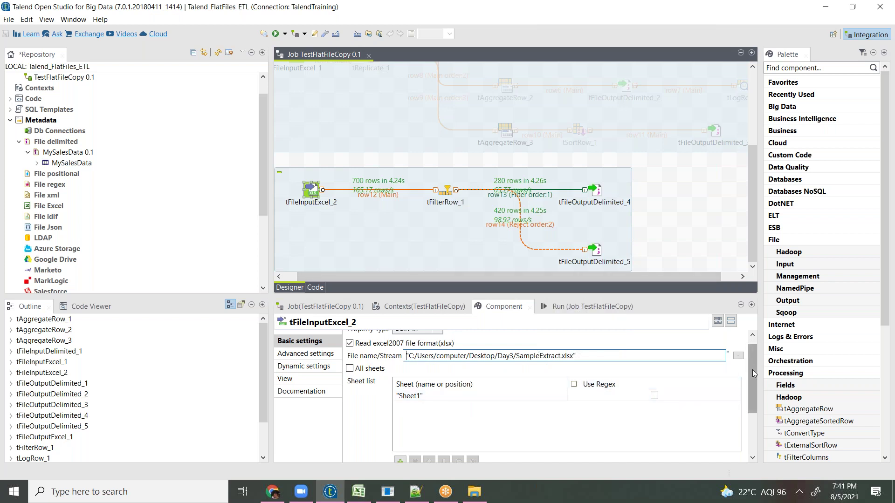
{"action": "left_click_drag", "start_coordinate": [752, 370], "coordinate": [752, 417]}
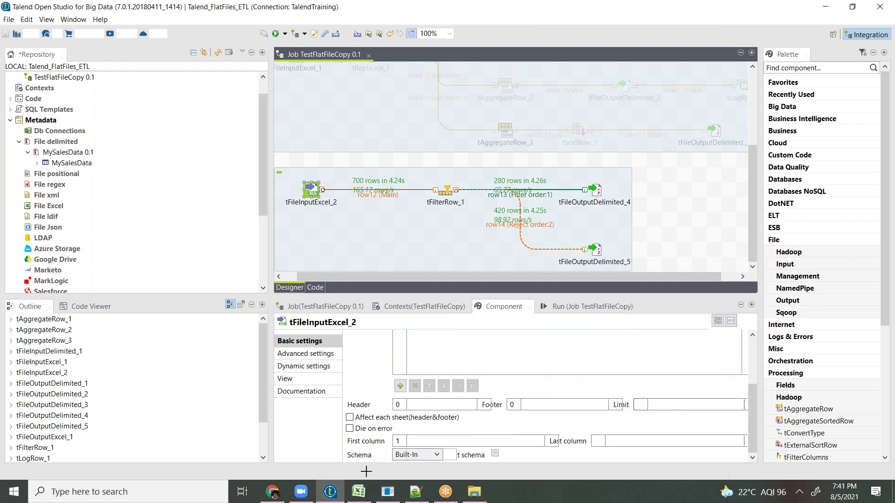
Open France.dat from the Day4 folder in Notepad++ and check the countries in its rows.
{"action": "left_click", "coordinate": [478, 498]}
{"action": "left_click", "coordinate": [460, 97]}
{"action": "right_click", "coordinate": [461, 97]}
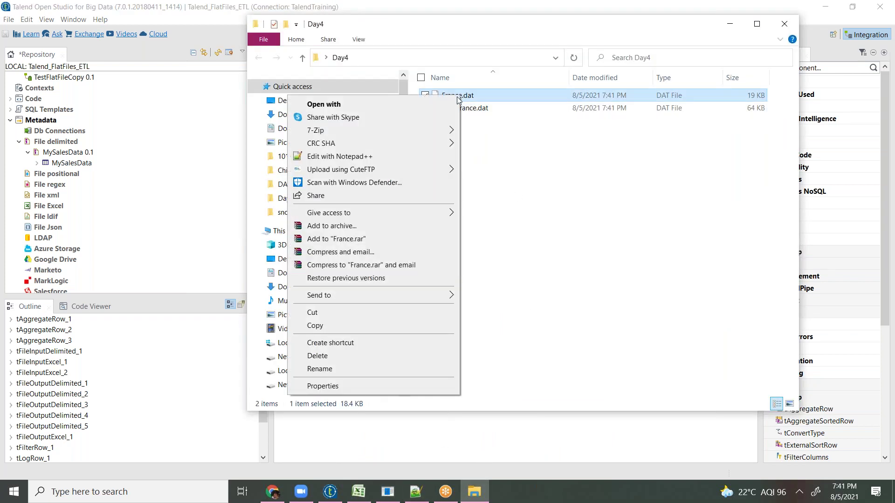
{"action": "left_click", "coordinate": [345, 156]}
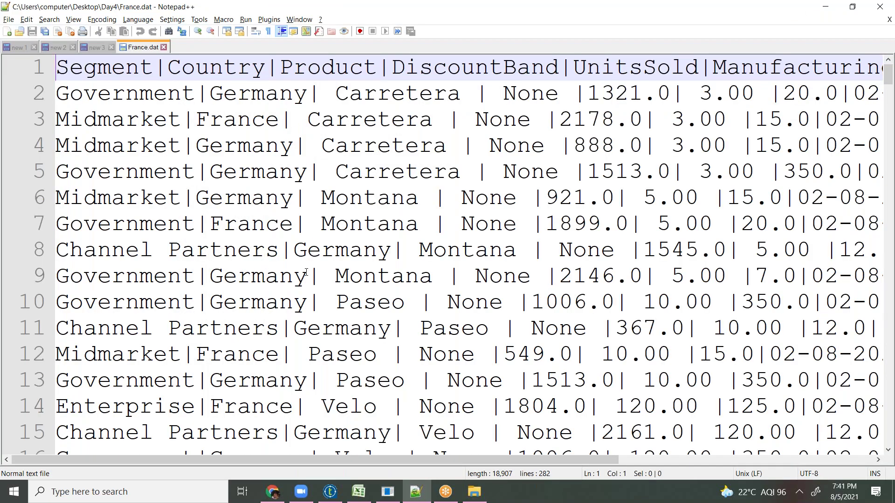
{"action": "left_click", "coordinate": [821, 12]}
Open NoNFrance.dat from the Day4 folder in Notepad++ and examine the errorMessage column for both the France and Germany comparisons.
{"action": "left_click", "coordinate": [466, 107]}
{"action": "right_click", "coordinate": [475, 111]}
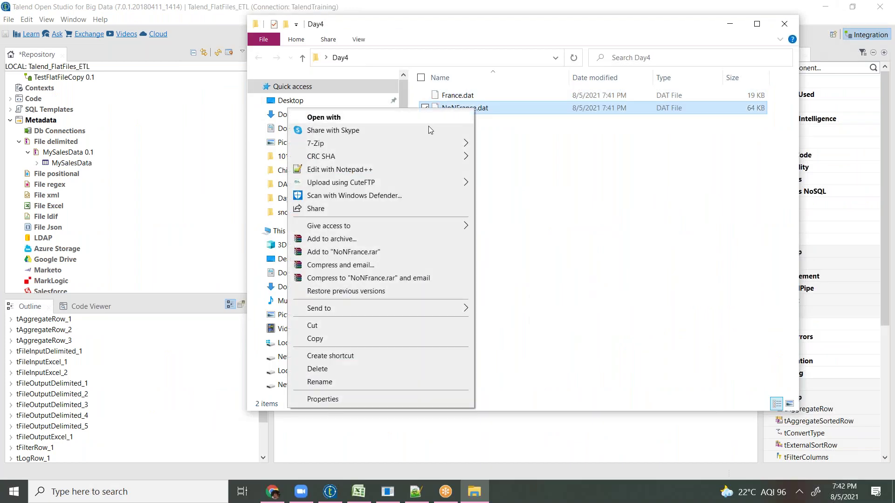
{"action": "left_click", "coordinate": [367, 172]}
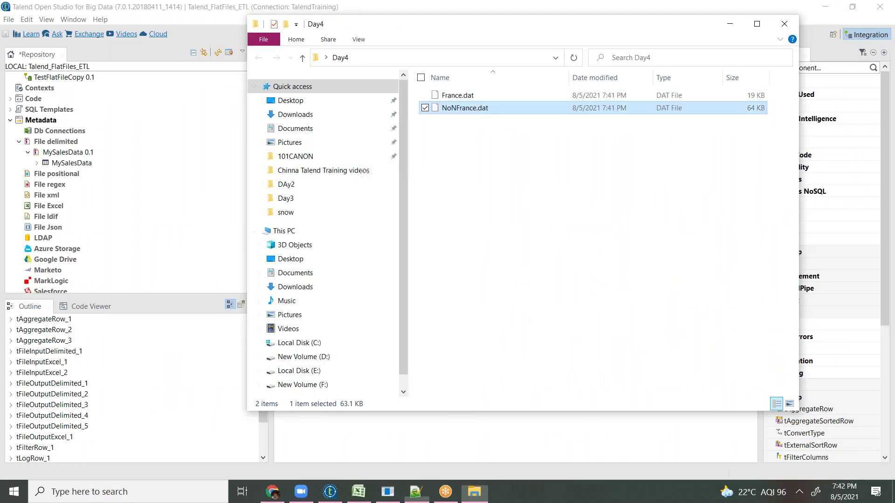
{"action": "left_click_drag", "start_coordinate": [311, 460], "coordinate": [617, 480]}
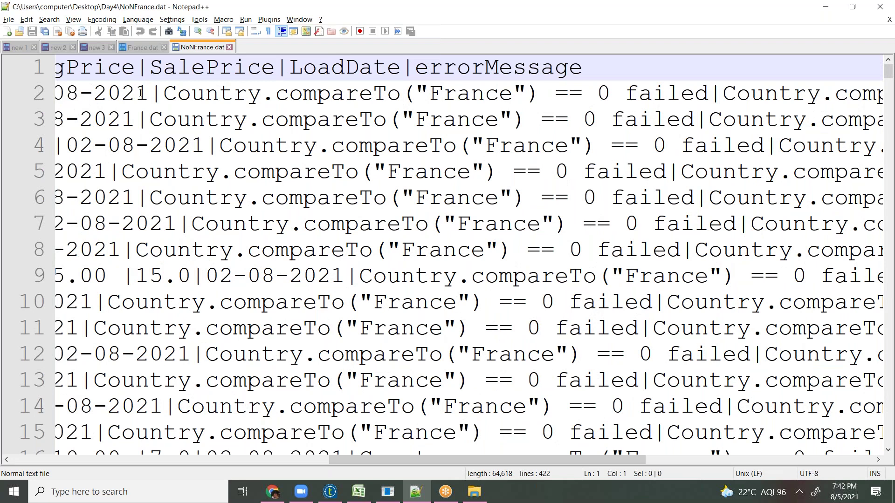
{"action": "left_click_drag", "start_coordinate": [159, 93], "coordinate": [708, 97]}
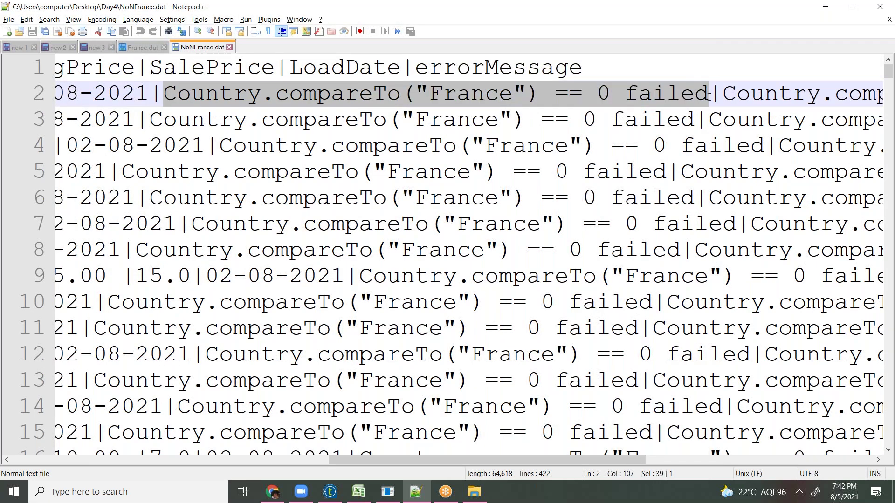
{"action": "left_click_drag", "start_coordinate": [499, 461], "coordinate": [691, 476]}
{"action": "scroll", "coordinate": [577, 302], "scroll_direction": "right", "scroll_amount": 1}
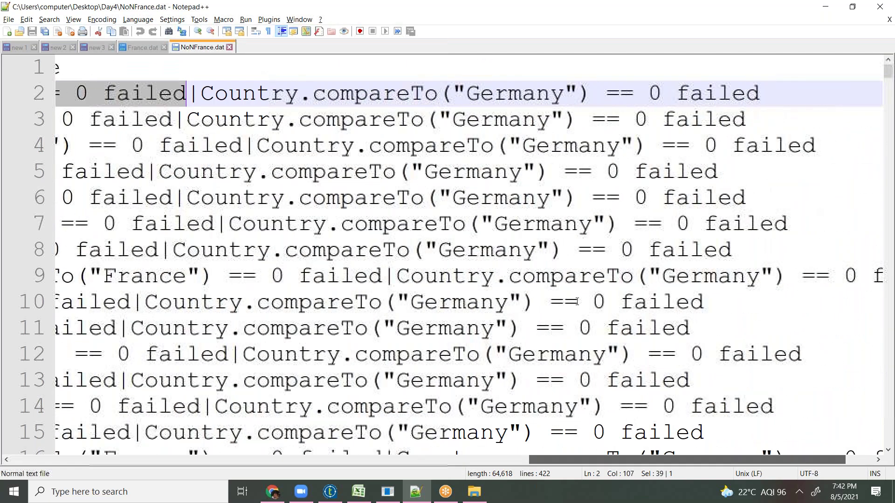
{"action": "left_click_drag", "start_coordinate": [592, 93], "coordinate": [200, 101]}
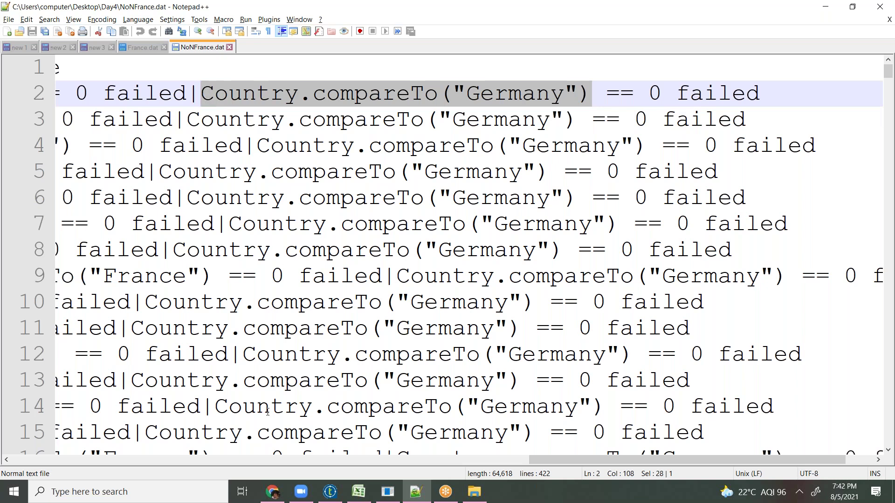
Switch to Talend and set the logical operator combining the conditions of tFilterRow_1 to And.
{"action": "left_click", "coordinate": [330, 491]}
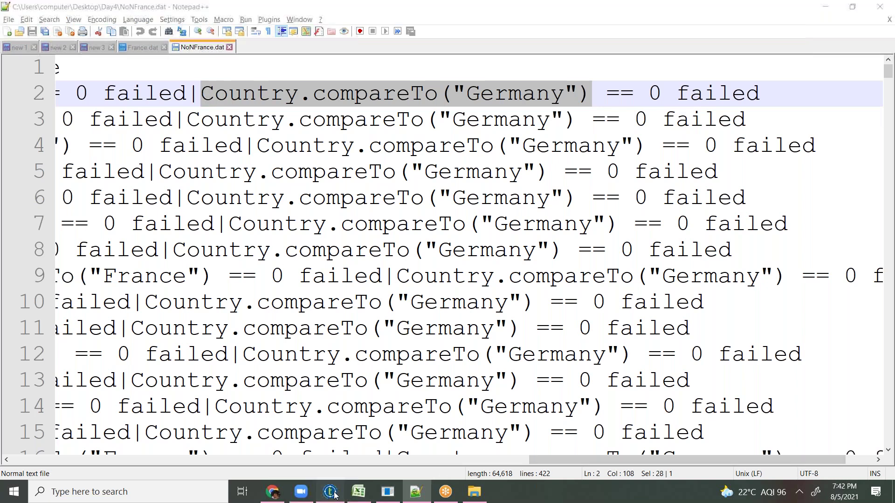
{"action": "left_click", "coordinate": [447, 191]}
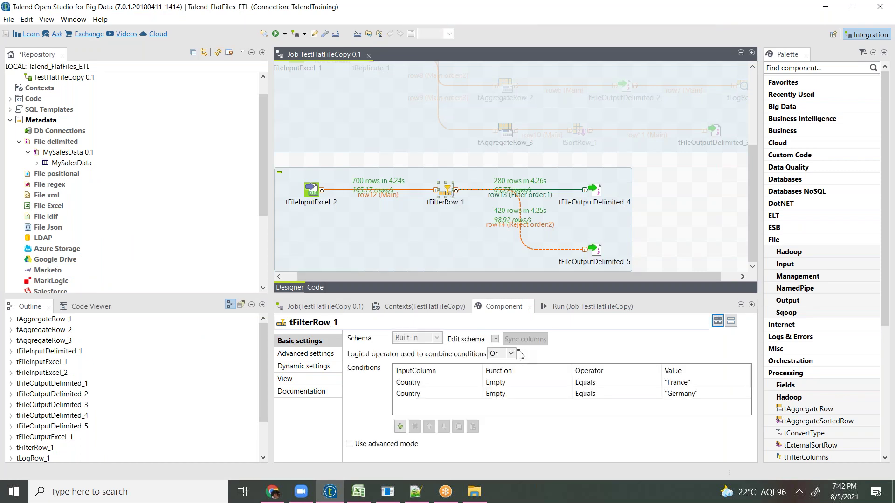
{"action": "left_click", "coordinate": [511, 353]}
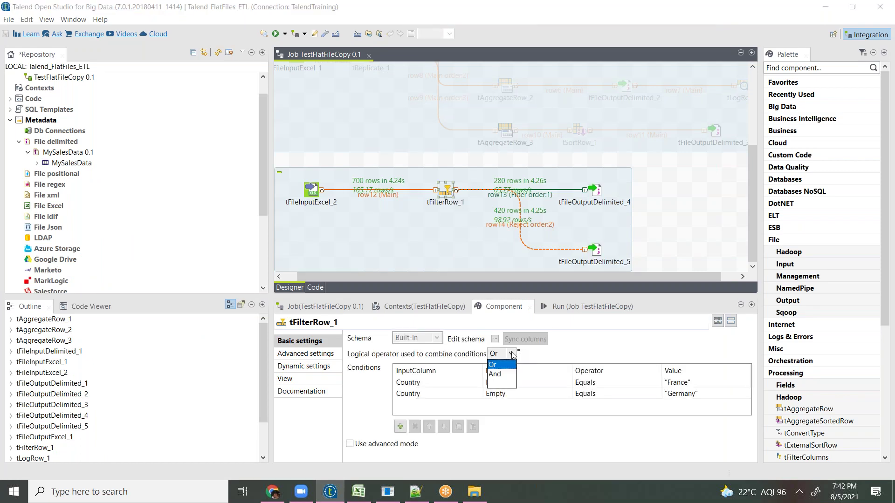
{"action": "left_click", "coordinate": [506, 379]}
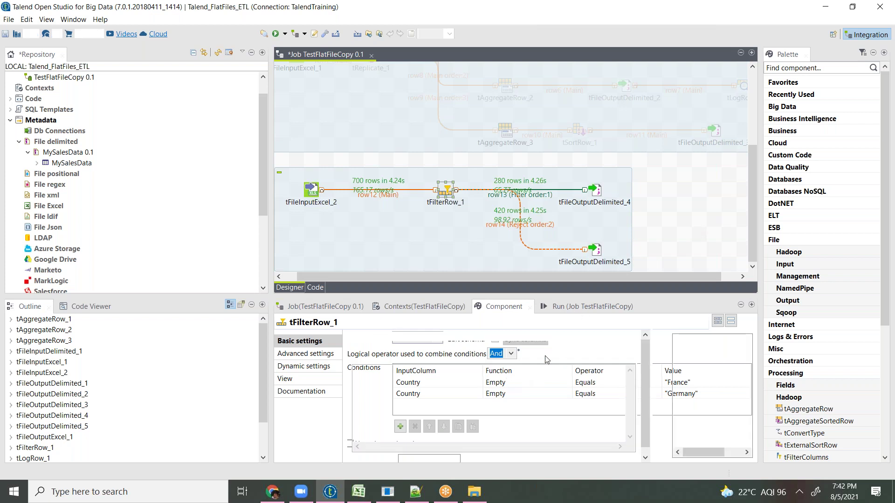
Clear the run console, rerun the TestFlatFileCopy job and check the filter and reject row counts.
{"action": "left_click", "coordinate": [582, 306]}
{"action": "left_click", "coordinate": [468, 349]}
{"action": "left_click", "coordinate": [379, 351]}
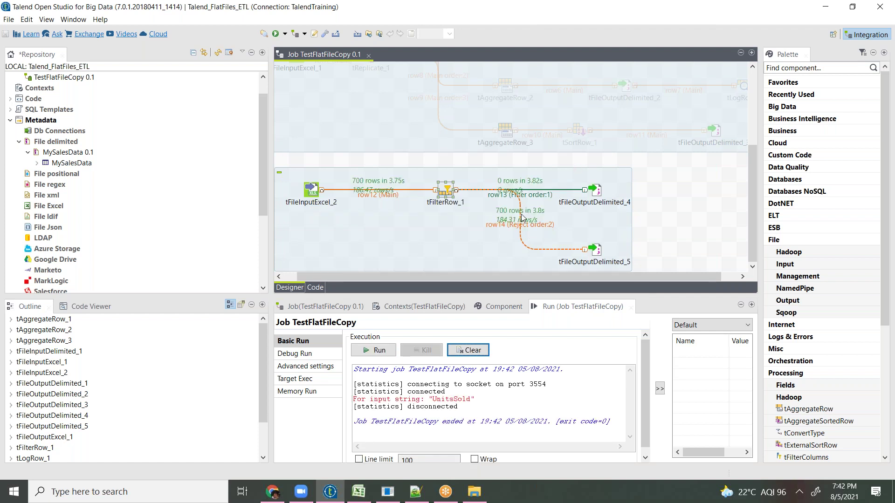
Delete the Country equals "Germany" condition from tFilterRow_1.
{"action": "double_click", "coordinate": [442, 188]}
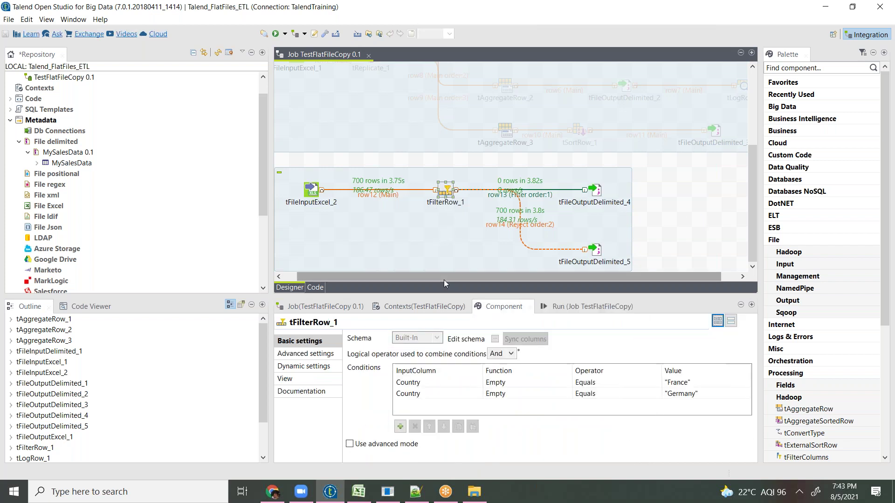
{"action": "left_click", "coordinate": [408, 393]}
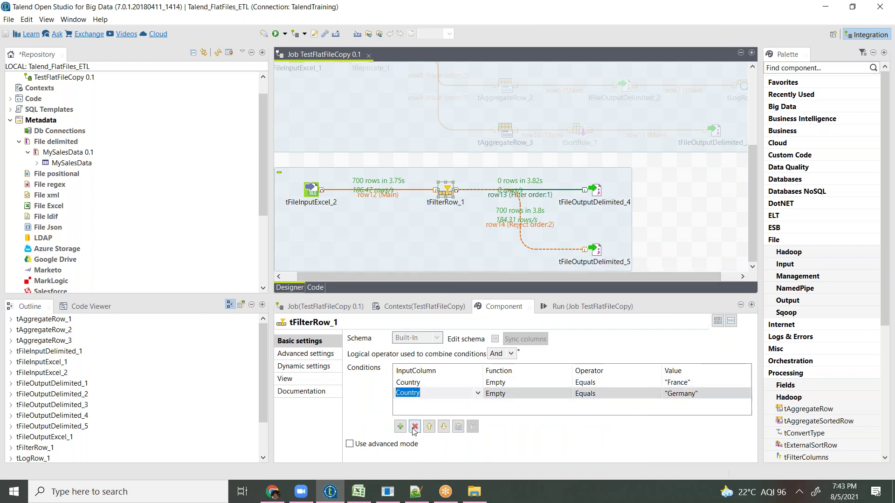
{"action": "left_click", "coordinate": [413, 427]}
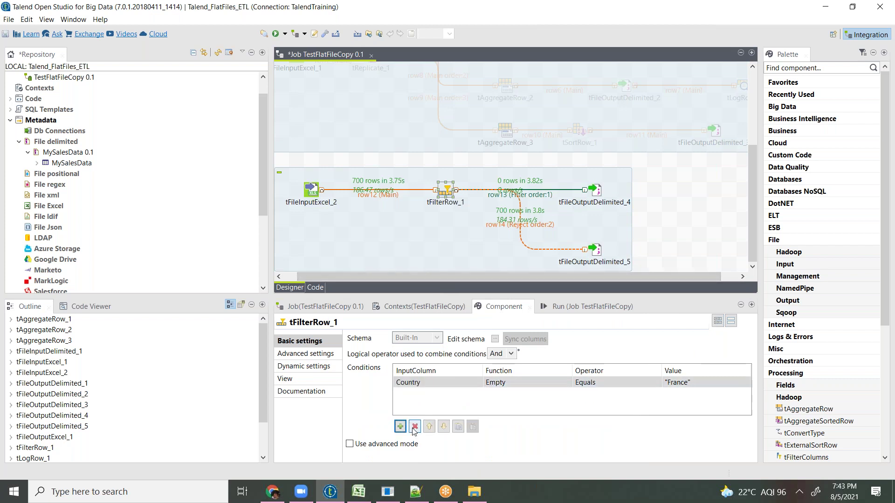
Enable advanced mode for tFilterRow_1, review its sample filter expression and clear the job's run console.
{"action": "left_click", "coordinate": [350, 445]}
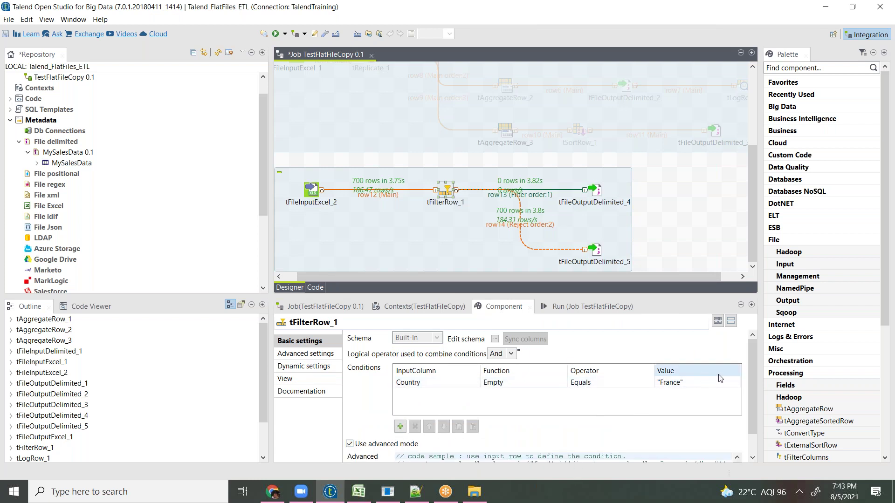
{"action": "left_click_drag", "start_coordinate": [757, 360], "coordinate": [756, 418]}
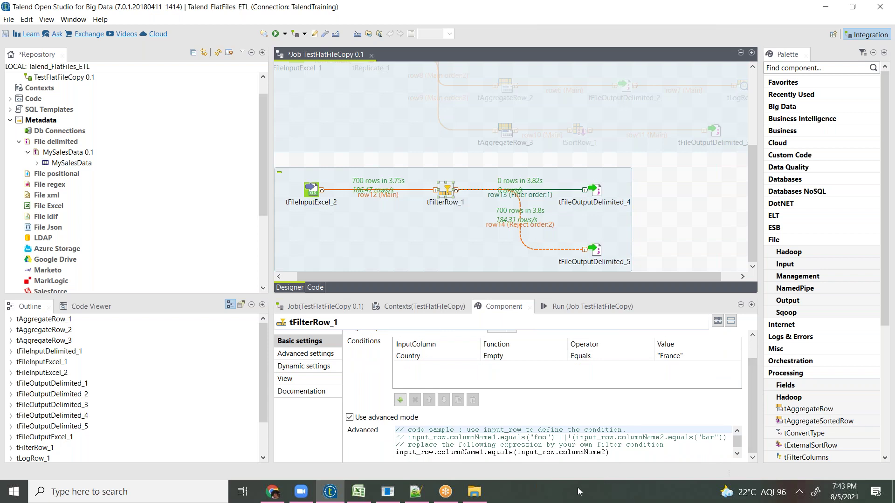
{"action": "left_click", "coordinate": [569, 315]}
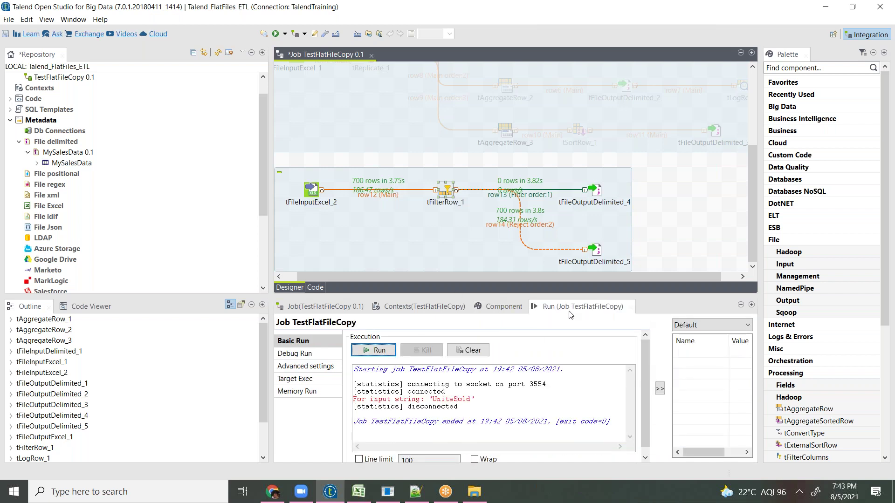
{"action": "left_click", "coordinate": [469, 350]}
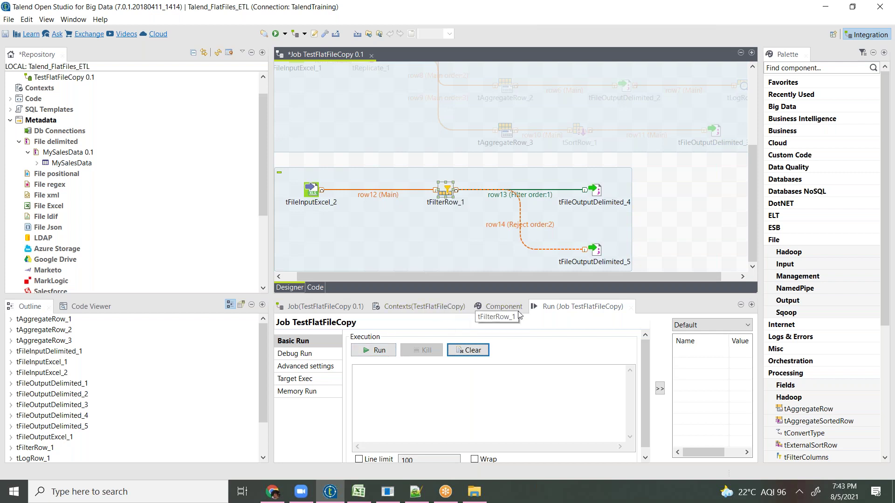
Reopen the settings of tFilterRow_1 and view the schema of the row12 connection feeding it.
{"action": "left_click_drag", "start_coordinate": [504, 308], "coordinate": [485, 374]}
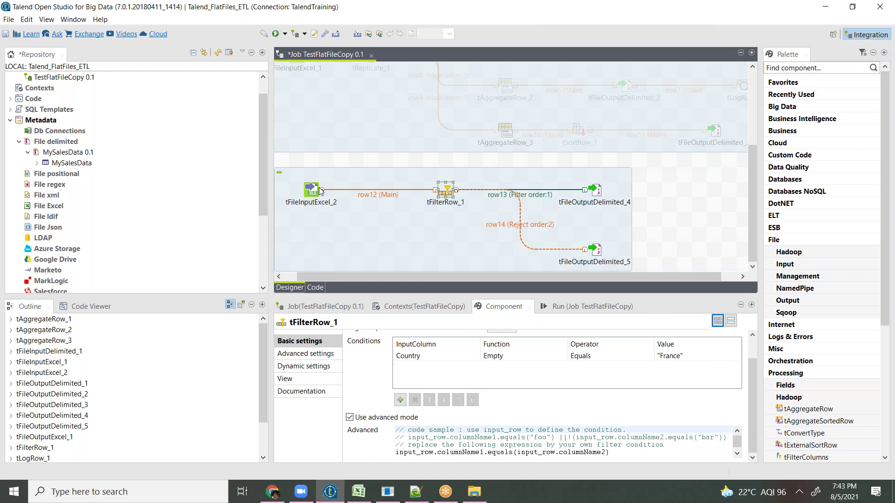
{"action": "left_click", "coordinate": [375, 195]}
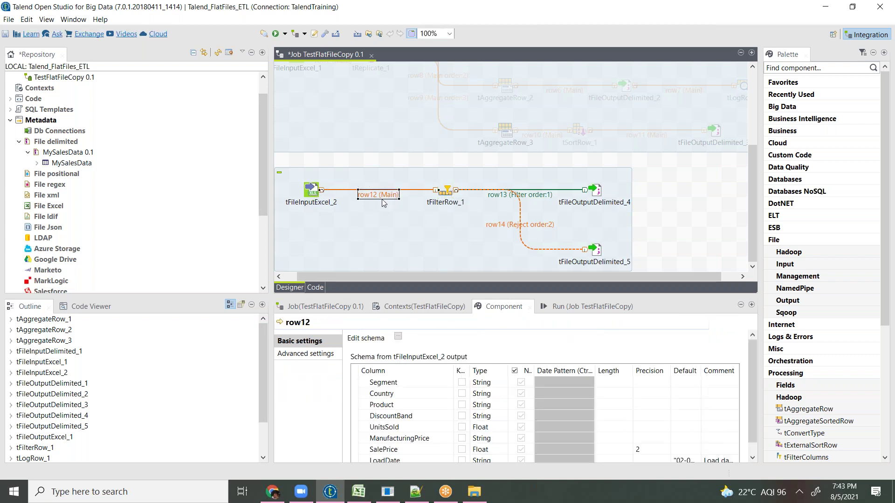
In the advanced filter expression of tFilterRow_1, replace input_row.columnName1 with row12.Country.
{"action": "left_click", "coordinate": [449, 193]}
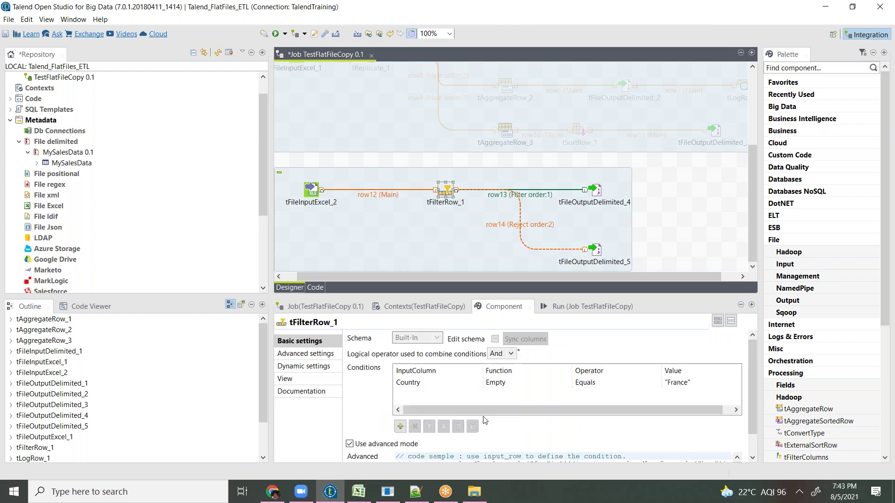
{"action": "scroll", "coordinate": [490, 451], "scroll_direction": "down", "scroll_amount": 1}
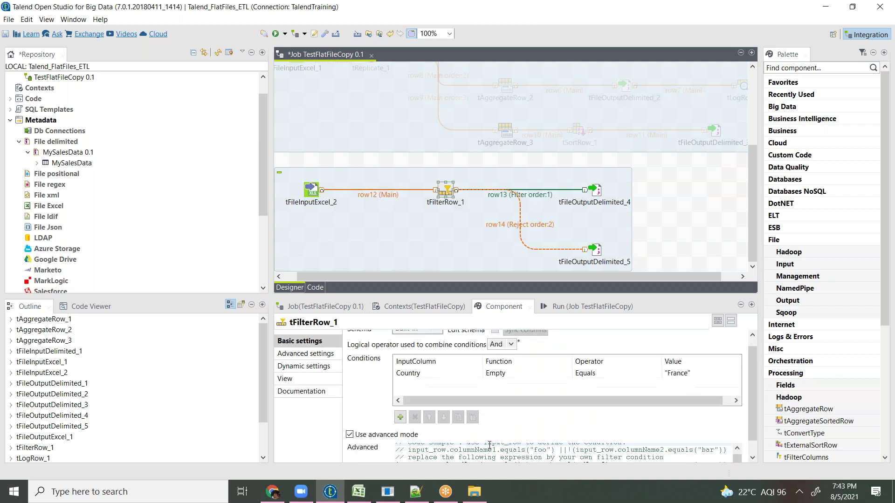
{"action": "scroll", "coordinate": [730, 434], "scroll_direction": "down", "scroll_amount": 1}
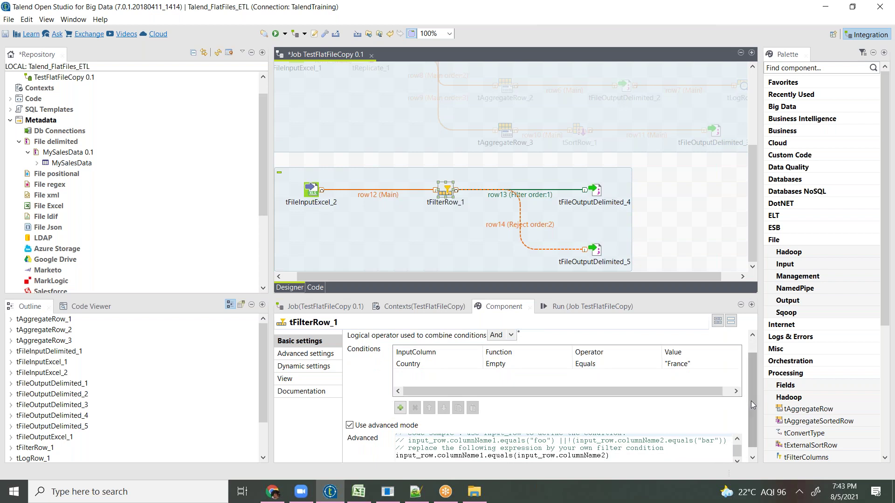
{"action": "left_click_drag", "start_coordinate": [751, 415], "coordinate": [752, 439]}
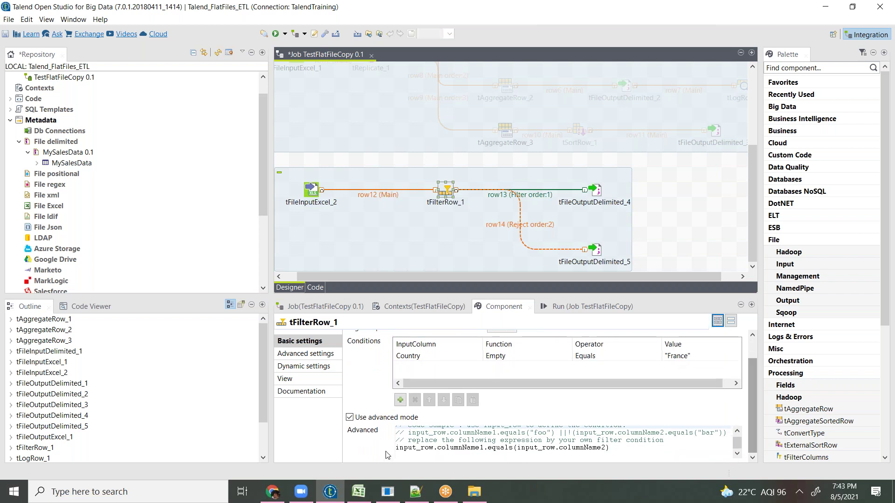
{"action": "left_click_drag", "start_coordinate": [433, 447], "coordinate": [397, 450]}
{"action": "type", "text": "row"}
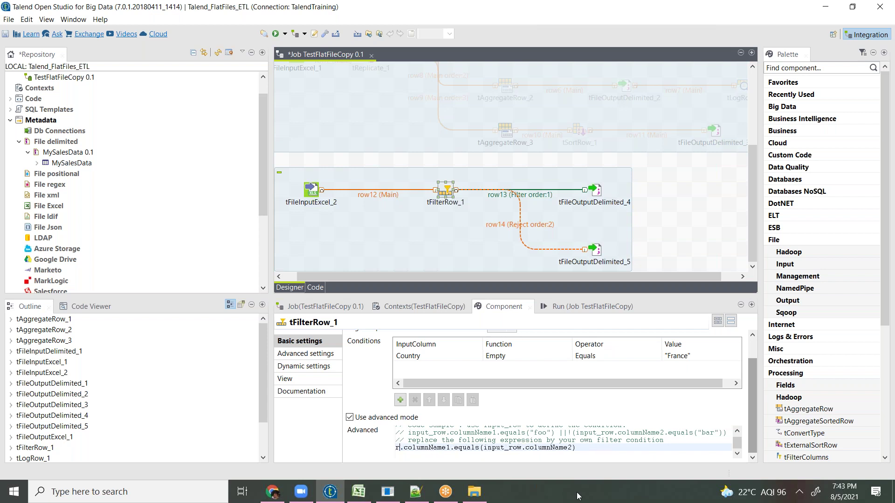
{"action": "type", "text": "12"}
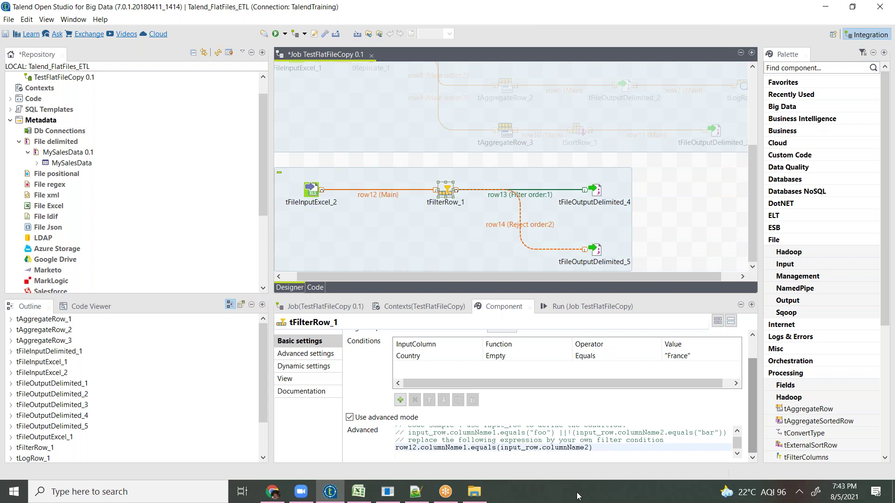
{"action": "key", "text": "shift+Right"}
{"action": "key", "text": "shift+Right"}
{"action": "key", "text": "shift+Right"}
{"action": "key", "text": "shift+Right"}
{"action": "key", "text": "shift+Right"}
{"action": "key", "text": "shift+Right"}
{"action": "key", "text": "shift+Right"}
{"action": "key", "text": "shift+Right"}
{"action": "type", "text": "Countr"}
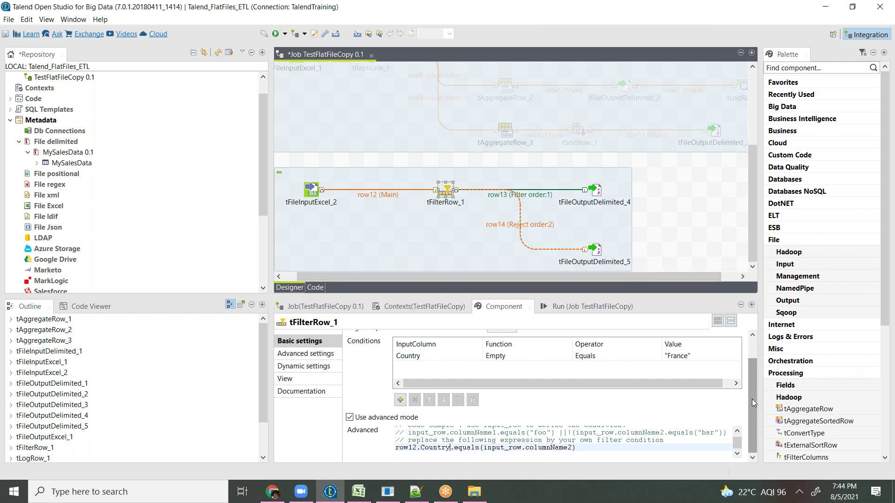
Check the schema columns of tFilterRow_1 and delete its Country equals "France" condition.
{"action": "left_click_drag", "start_coordinate": [751, 399], "coordinate": [754, 363]}
{"action": "left_click", "coordinate": [495, 338]}
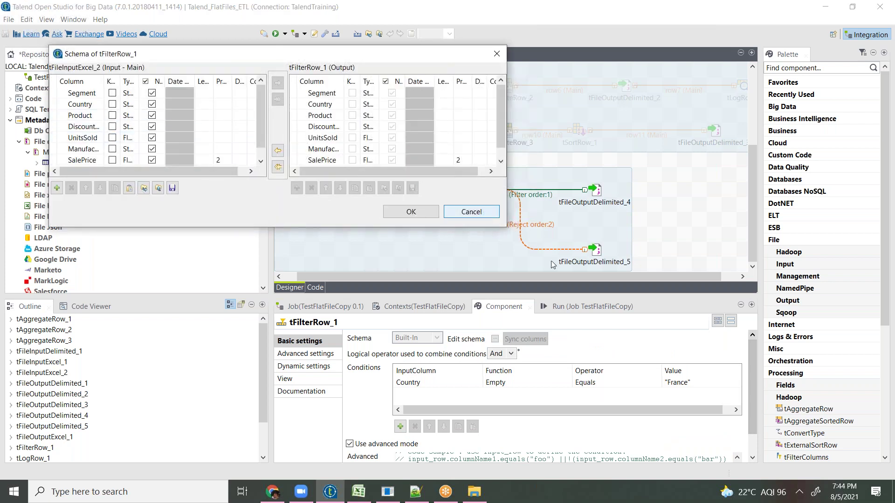
{"action": "key", "text": "Escape"}
{"action": "left_click", "coordinate": [408, 382]}
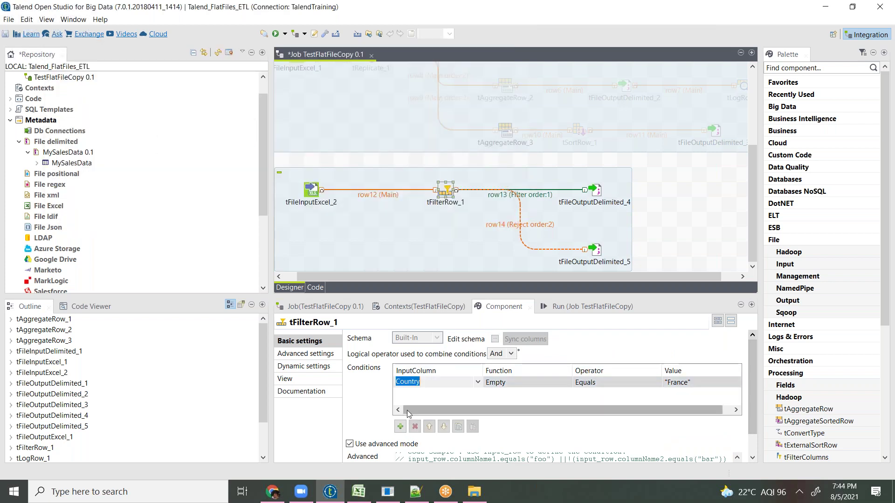
{"action": "left_click", "coordinate": [414, 426]}
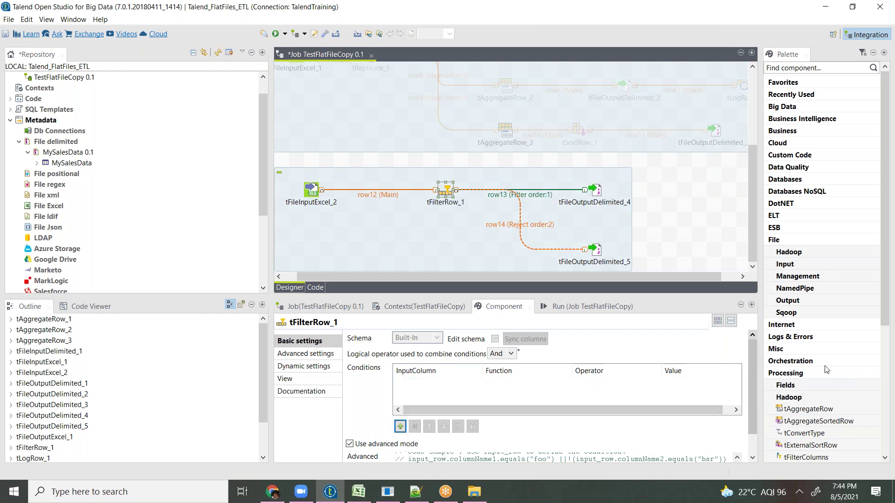
Replace input_row.columnName2 with "France" as the equals argument in the advanced expression and save the job.
{"action": "left_click_drag", "start_coordinate": [752, 353], "coordinate": [752, 434]}
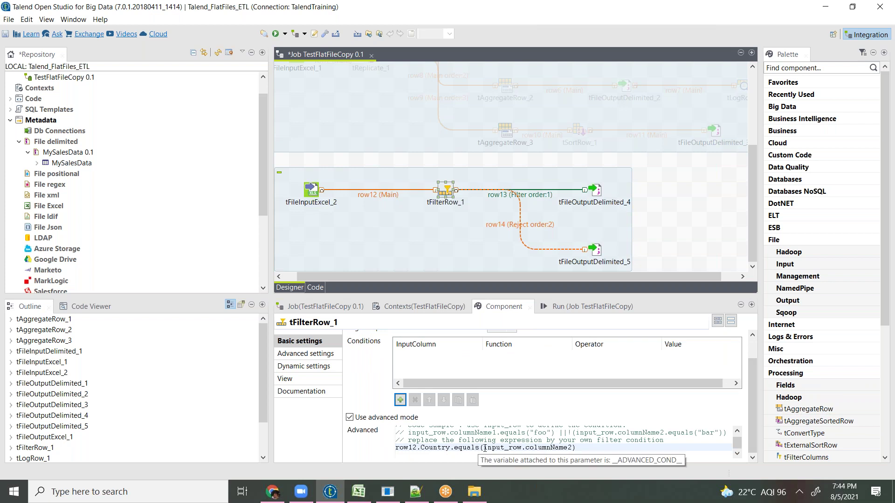
{"action": "left_click_drag", "start_coordinate": [485, 449], "coordinate": [573, 448]}
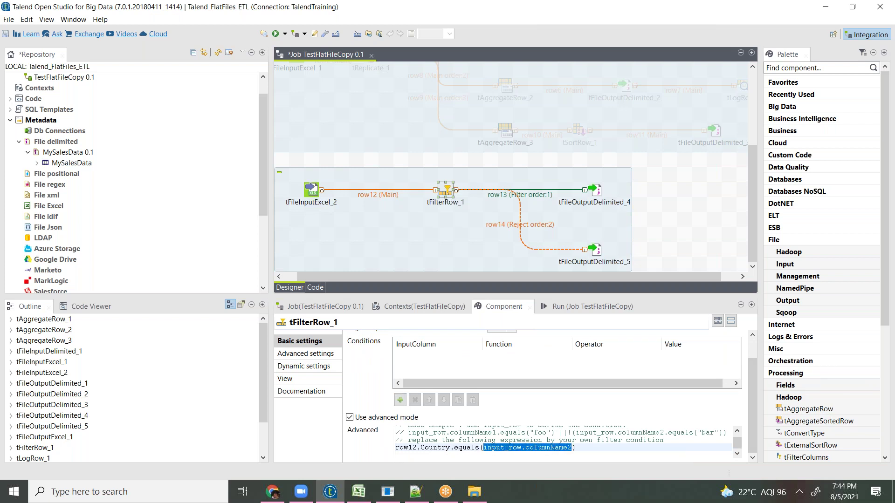
{"action": "type", "text": "'F"}
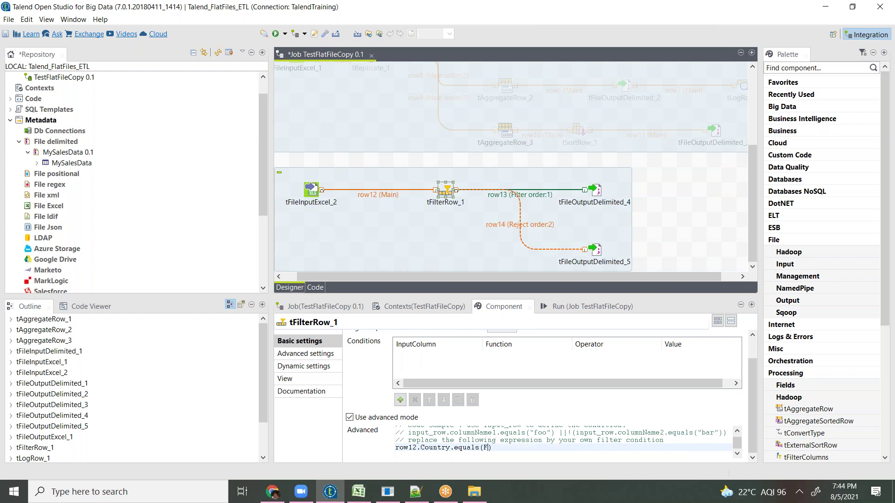
{"action": "type", "text": "rance\""}
{"action": "key", "text": "BackSpace"}
{"action": "type", "text": "\")"}
{"action": "key", "text": "BackSpace"}
{"action": "key", "text": "ctrl+s"}
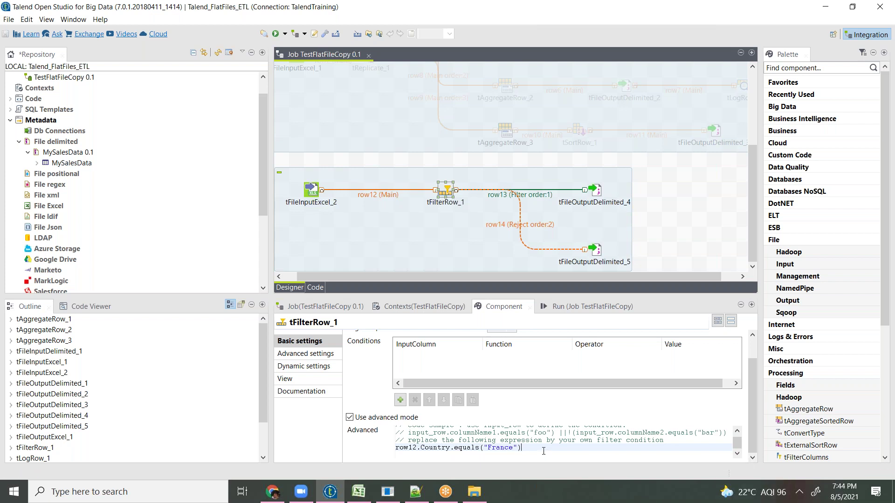
Extend the advanced filter expression with || row12.Country.equals("germany"), reusing a copy of the France comparison.
{"action": "type", "text": "&&"}
{"action": "key", "text": "BackSpace"}
{"action": "key", "text": "BackSpace"}
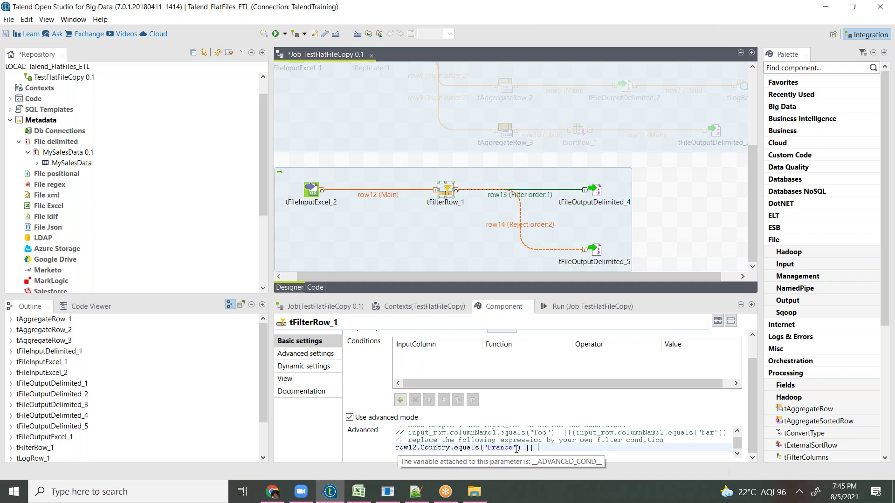
{"action": "left_click_drag", "start_coordinate": [524, 449], "coordinate": [394, 449]}
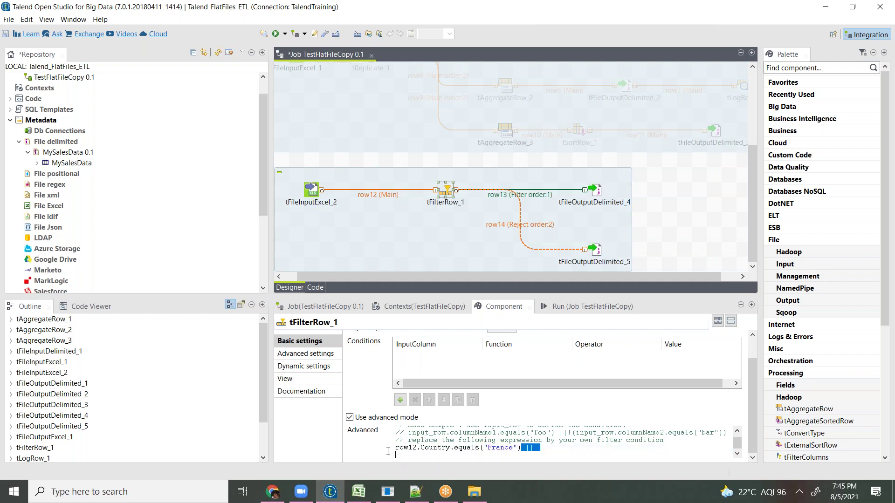
{"action": "left_click", "coordinate": [522, 448]}
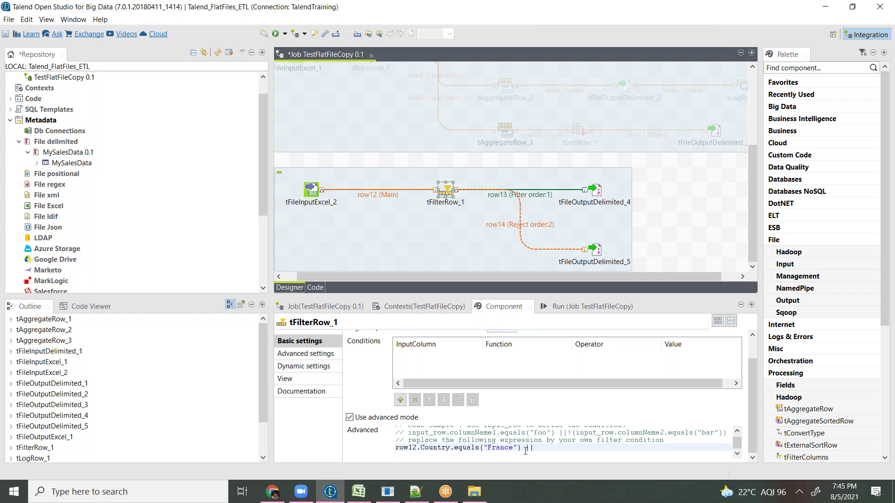
{"action": "left_click_drag", "start_coordinate": [522, 448], "coordinate": [398, 448]}
{"action": "key", "text": "ctrl+c"}
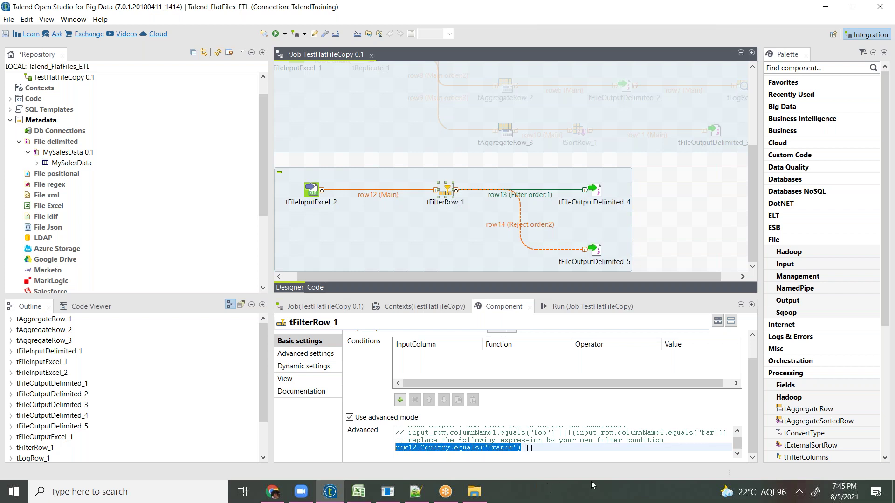
{"action": "left_click", "coordinate": [564, 449]}
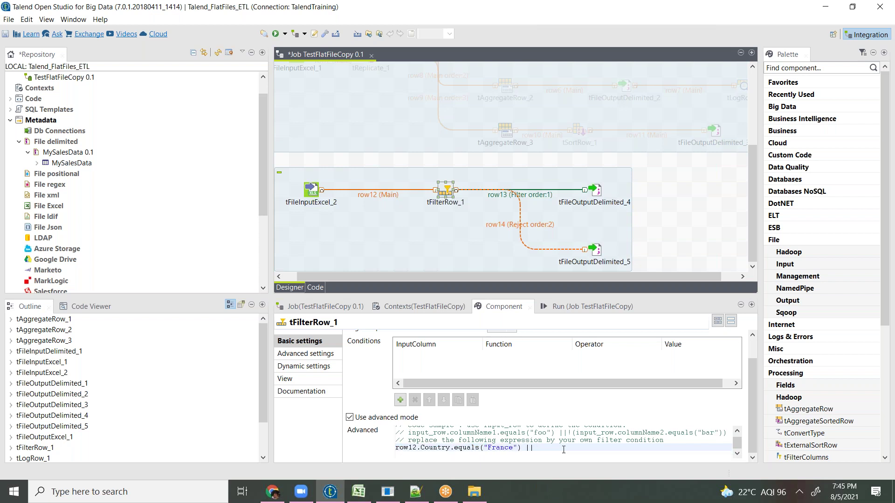
{"action": "type", "text": "||"}
{"action": "key", "text": "ctrl+v"}
{"action": "left_click_drag", "start_coordinate": [630, 448], "coordinate": [655, 449]}
{"action": "type", "text": "germany"}
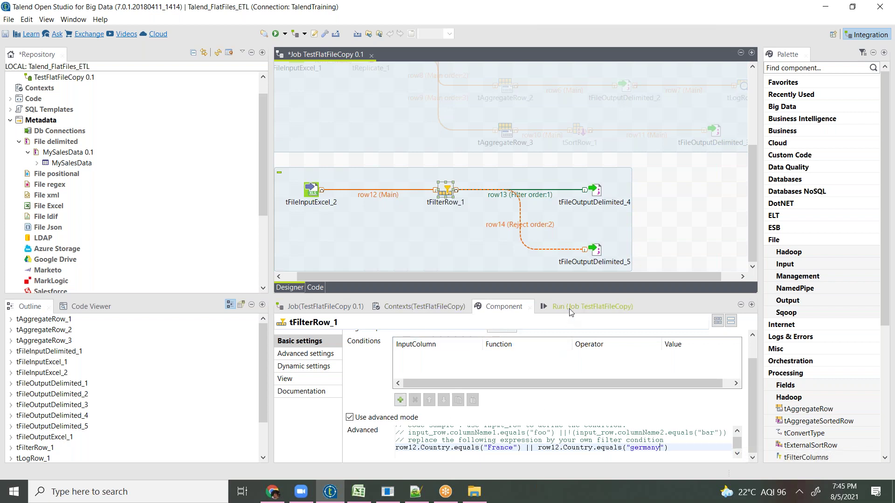
Run the TestFlatFileCopy job and move tFileOutputDelimited_4 farther away from tFilterRow_1 on the canvas.
{"action": "left_click", "coordinate": [585, 306]}
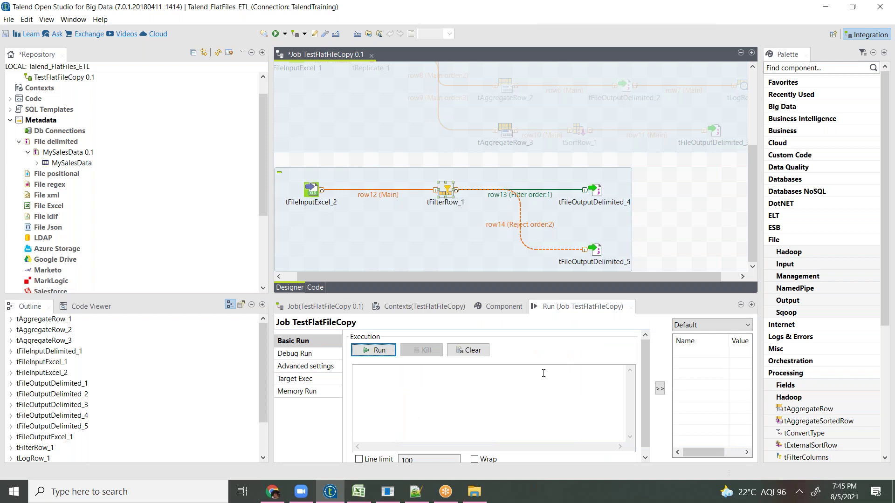
{"action": "left_click", "coordinate": [375, 354]}
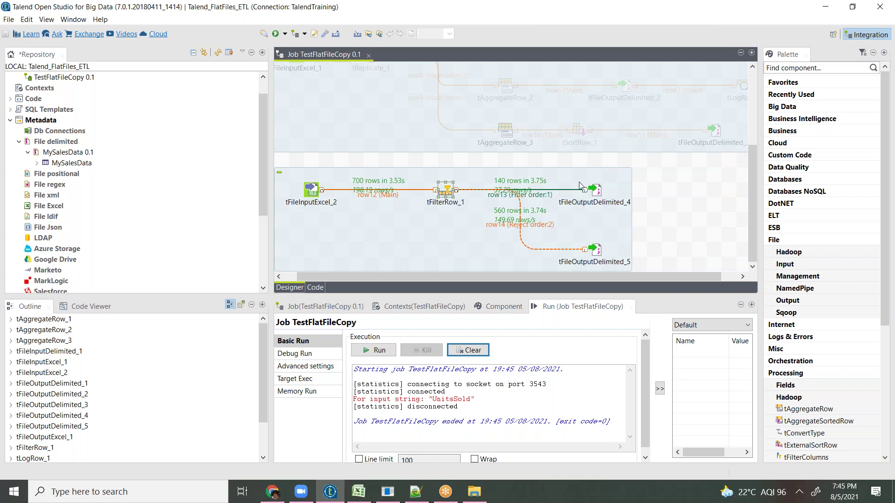
{"action": "left_click_drag", "start_coordinate": [597, 195], "coordinate": [654, 190]}
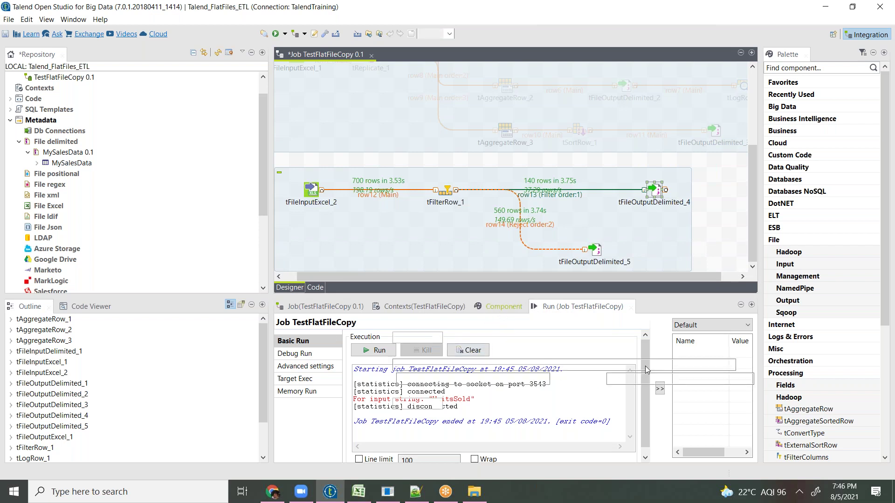
{"action": "left_click", "coordinate": [498, 307]}
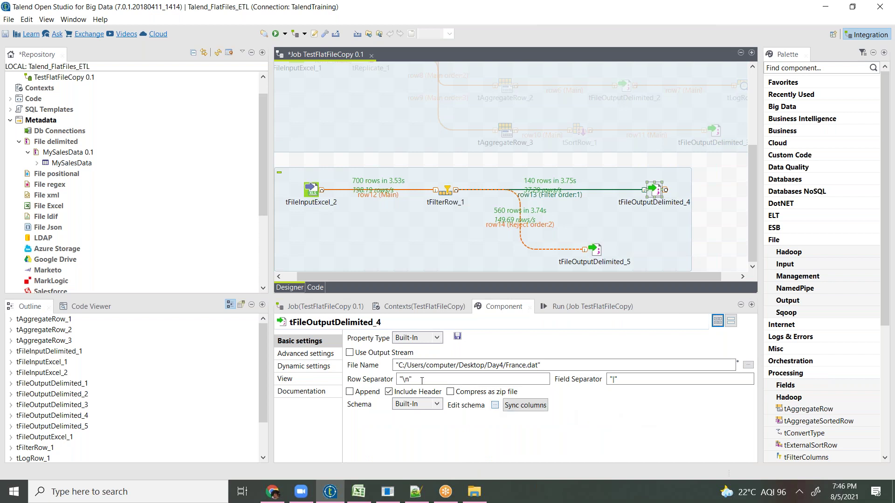
Change the "germany" comparison in tFilterRow_1's advanced expression from equals to equalsIgnoreCase and save the job.
{"action": "left_click", "coordinate": [448, 199]}
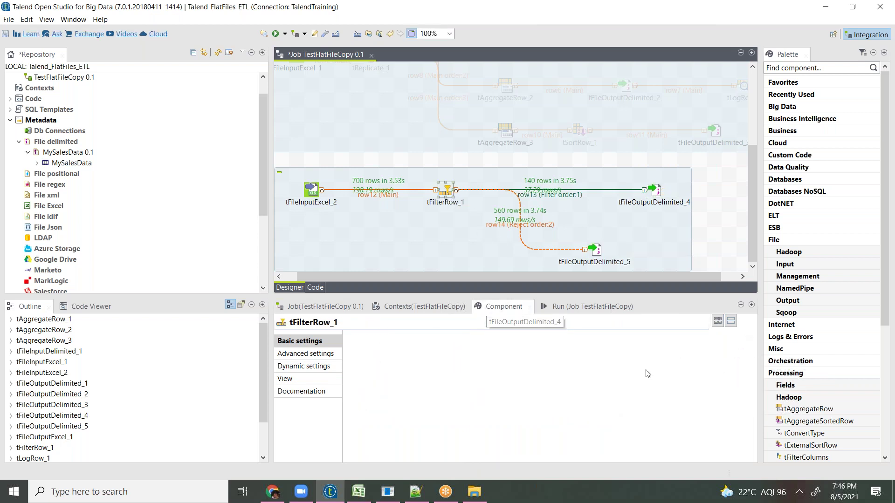
{"action": "scroll", "coordinate": [752, 382], "scroll_direction": "down", "scroll_amount": 2}
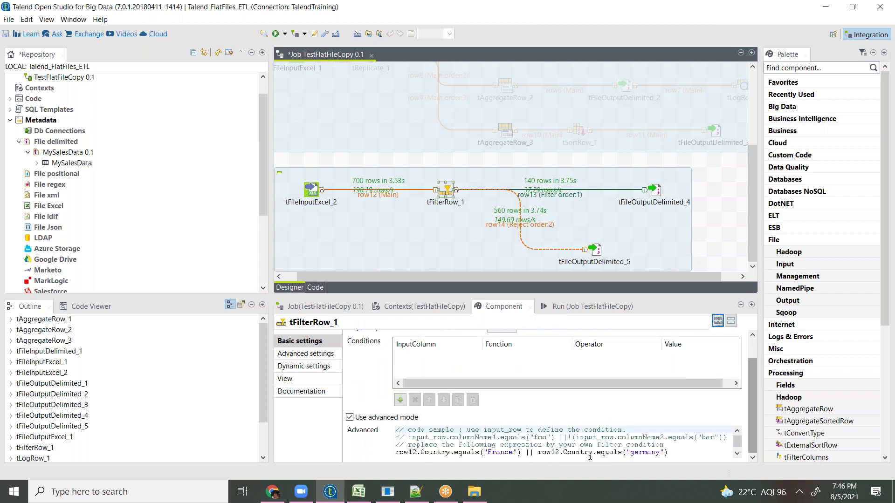
{"action": "left_click", "coordinate": [621, 452]}
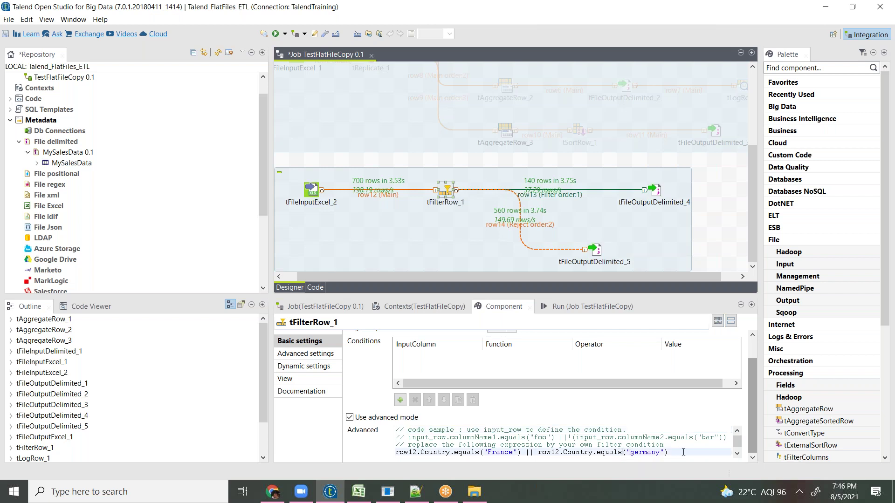
{"action": "type", "text": "Ignore"}
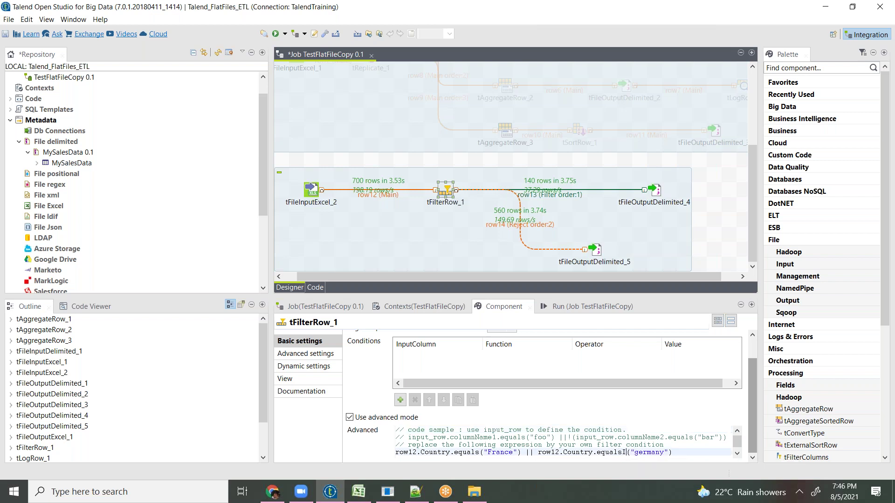
{"action": "type", "text": "Case"}
{"action": "key", "text": "ctrl+s"}
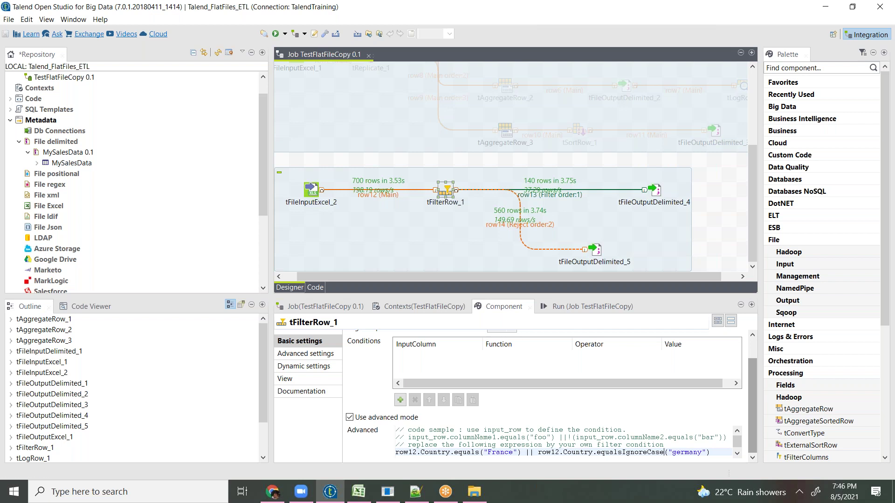
Clear the run console and rerun the TestFlatFileCopy job with the case-insensitive comparison.
{"action": "left_click", "coordinate": [576, 308]}
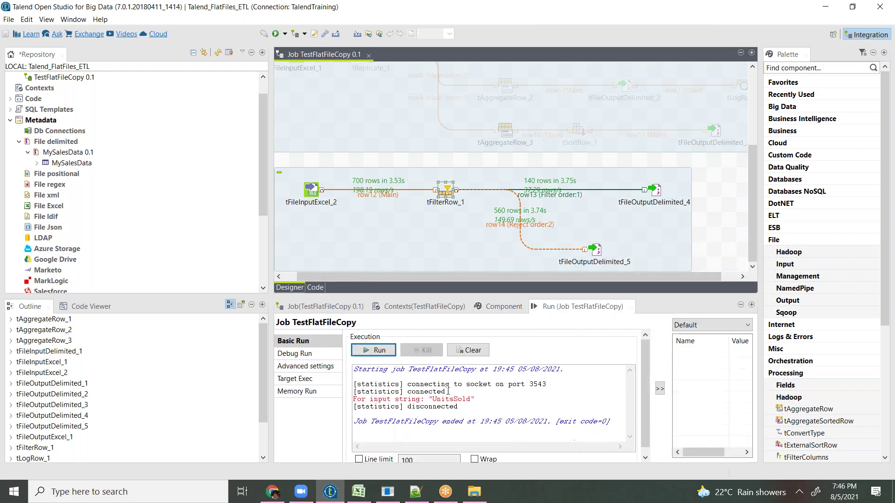
{"action": "left_click", "coordinate": [468, 350]}
{"action": "left_click", "coordinate": [376, 355]}
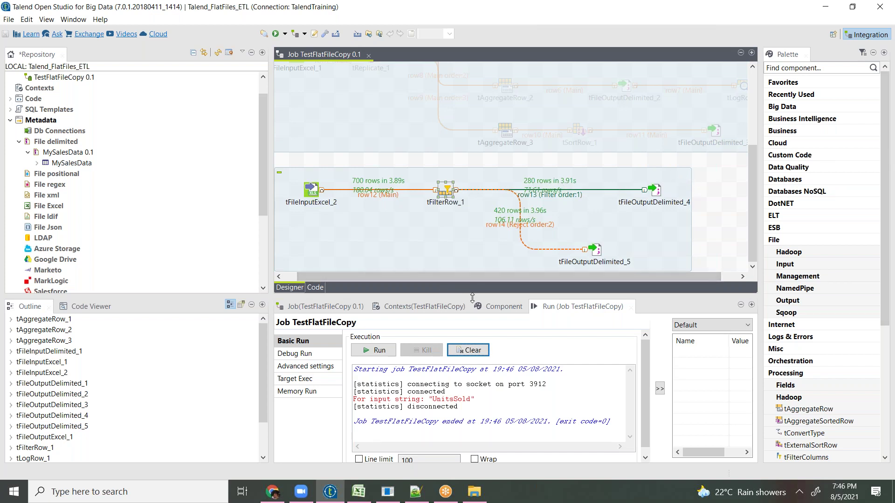
Try to rebuild the germany comparison in tFilterRow_1's advanced expression, requesting code proposals after row12.Country. and after .equals.
{"action": "left_click", "coordinate": [503, 310]}
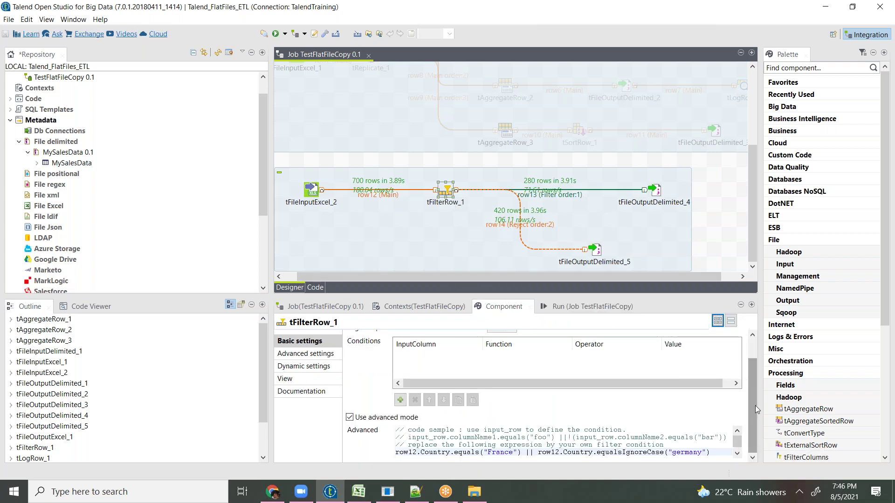
{"action": "double_click", "coordinate": [498, 306]}
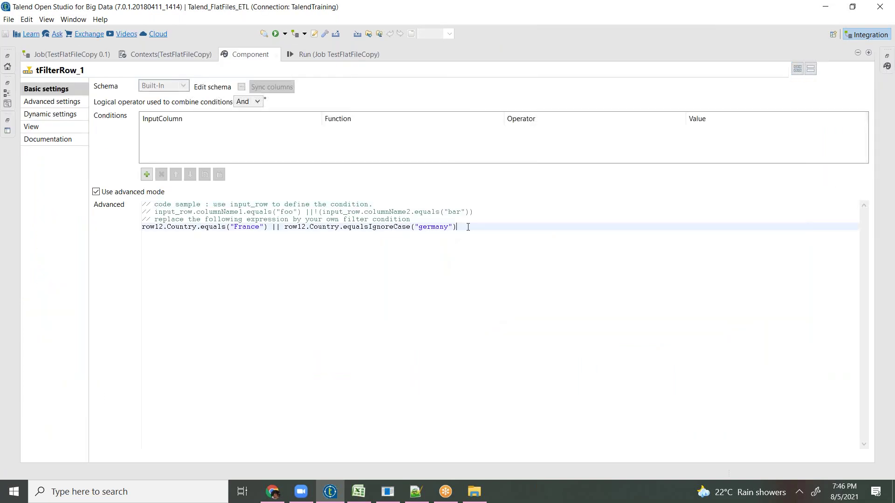
{"action": "key", "text": "BackSpace"}
{"action": "key", "text": "BackSpace"}
{"action": "key", "text": "BackSpace"}
{"action": "key", "text": "BackSpace"}
{"action": "key", "text": "BackSpace"}
{"action": "key", "text": "BackSpace"}
{"action": "key", "text": "BackSpace"}
{"action": "key", "text": "BackSpace"}
{"action": "key", "text": "BackSpace"}
{"action": "key", "text": "BackSpace"}
{"action": "key", "text": "BackSpace"}
{"action": "key", "text": "BackSpace"}
{"action": "key", "text": "BackSpace"}
{"action": "key", "text": "BackSpace"}
{"action": "key", "text": "BackSpace"}
{"action": "key", "text": "BackSpace"}
{"action": "key", "text": "BackSpace"}
{"action": "key", "text": "BackSpace"}
{"action": "key", "text": "BackSpace"}
{"action": "key", "text": "BackSpace"}
{"action": "key", "text": "BackSpace"}
{"action": "key", "text": "BackSpace"}
{"action": "key", "text": "BackSpace"}
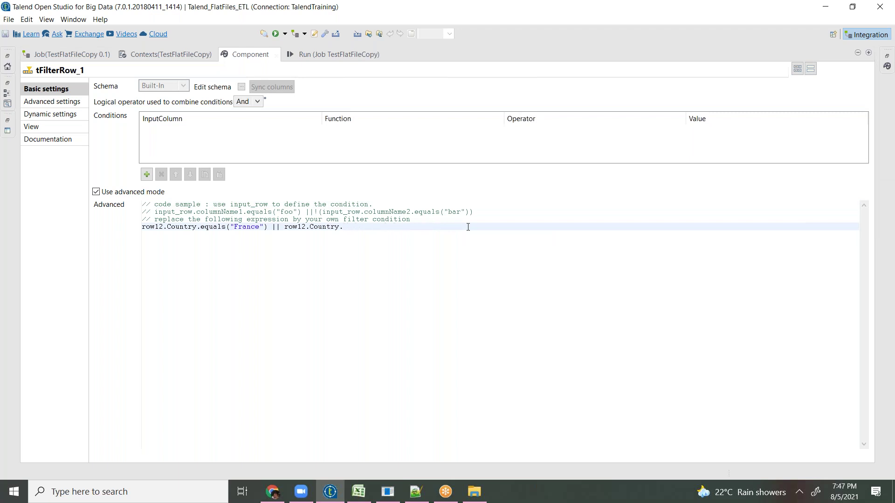
{"action": "type", "text": "."}
{"action": "key", "text": "ctrl+space"}
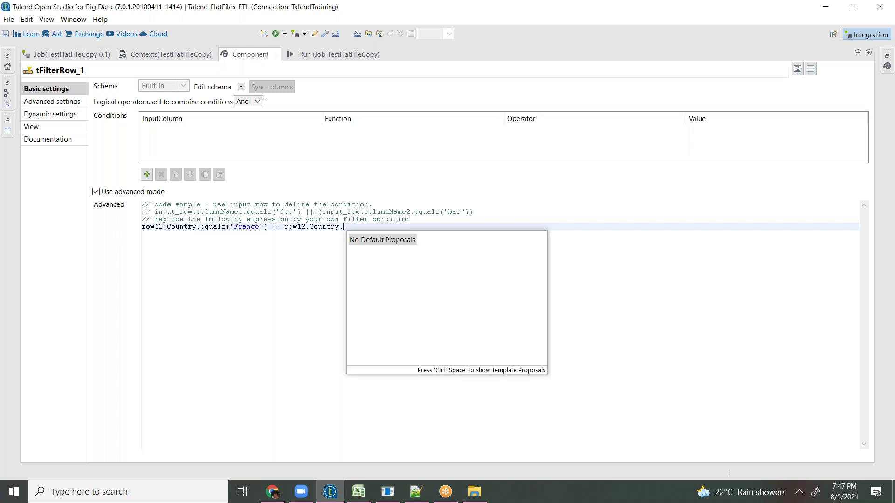
{"action": "key", "text": "BackSpace"}
{"action": "type", "text": ".equals"}
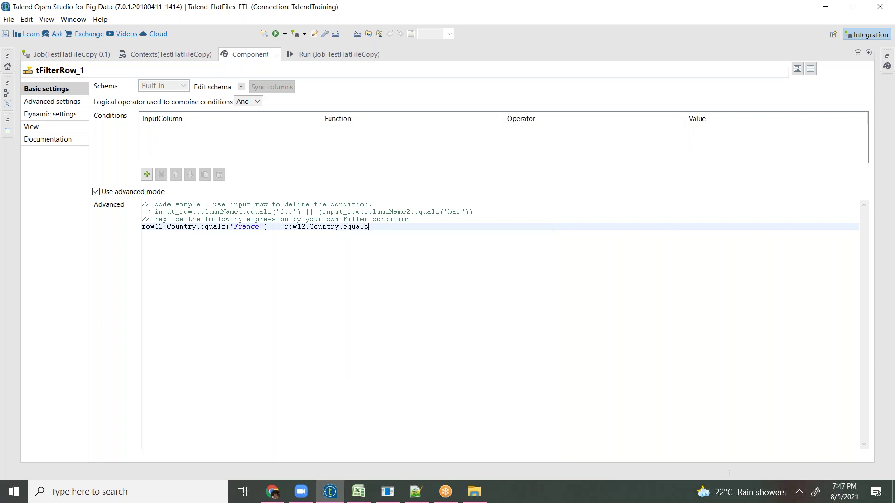
{"action": "key", "text": "ctrl+space"}
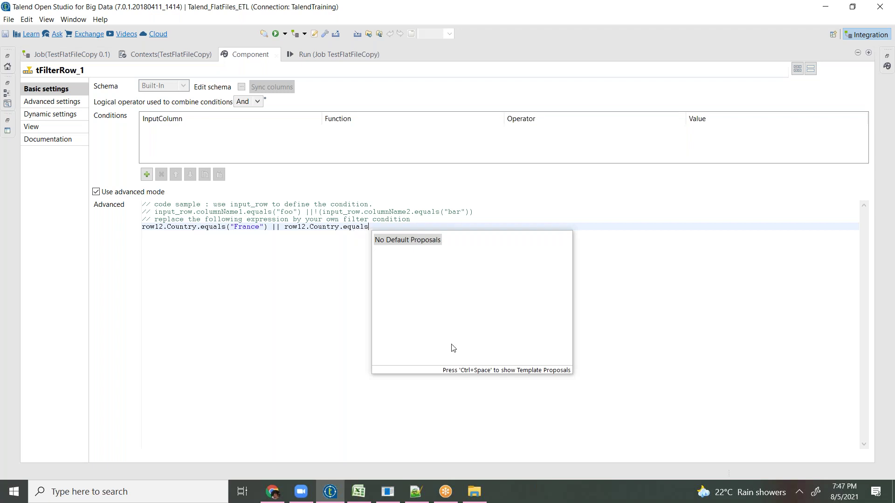
Undo the edits to the germany comparison in tFilterRow_1's advanced expression.
{"action": "key", "text": "ctrl+z"}
{"action": "key", "text": "ctrl+z"}
{"action": "key", "text": "ctrl+z"}
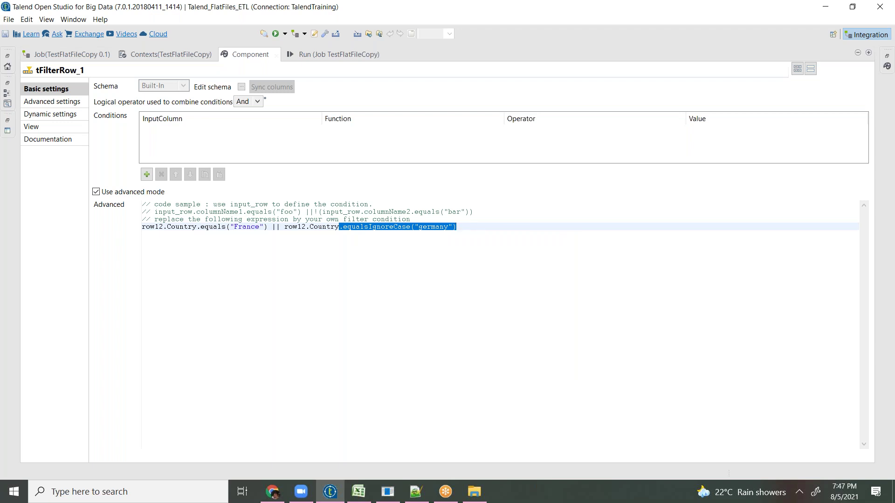
{"action": "left_click", "coordinate": [467, 226]}
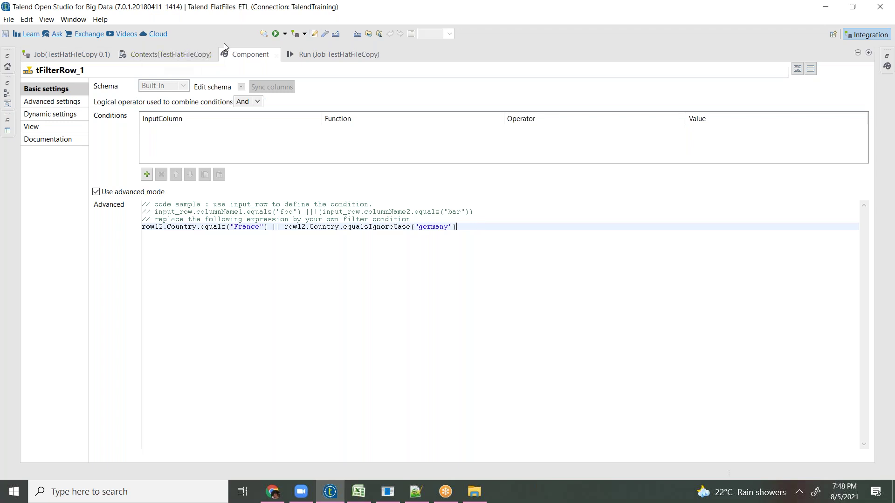
Restore the component settings view to its normal size and save the TestFlatFileCopy job.
{"action": "left_click", "coordinate": [239, 56]}
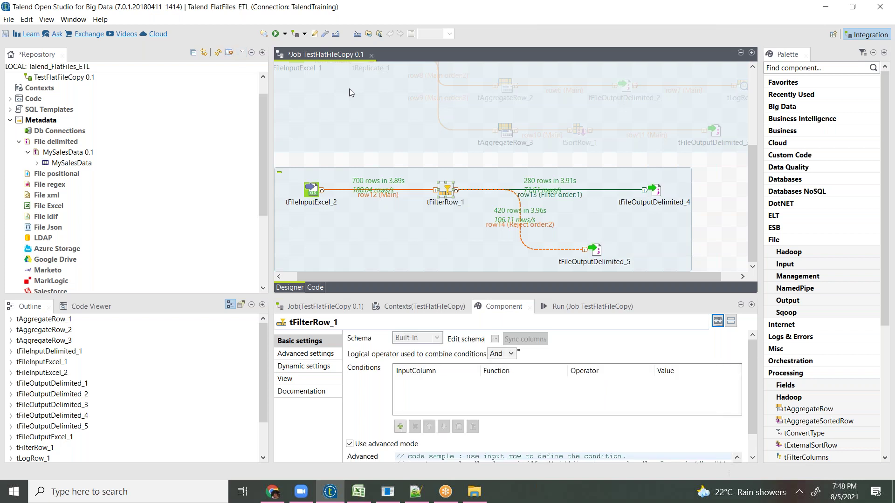
{"action": "left_click", "coordinate": [708, 205]}
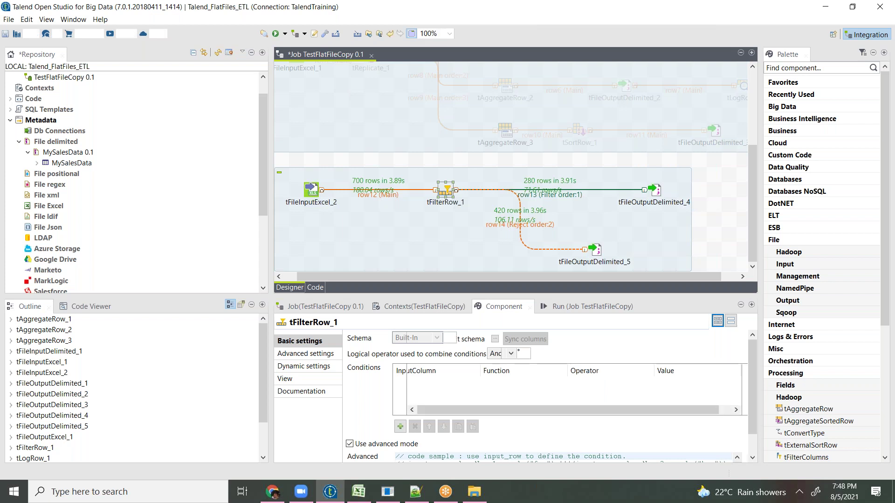
{"action": "key", "text": "ctrl+s"}
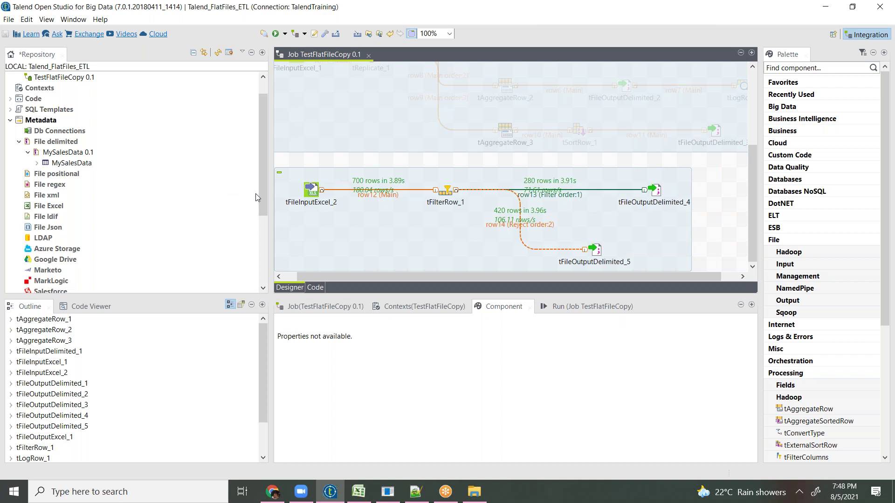
Collapse the File delimited and Metadata branches in the repository tree.
{"action": "left_click_drag", "start_coordinate": [263, 170], "coordinate": [264, 158]}
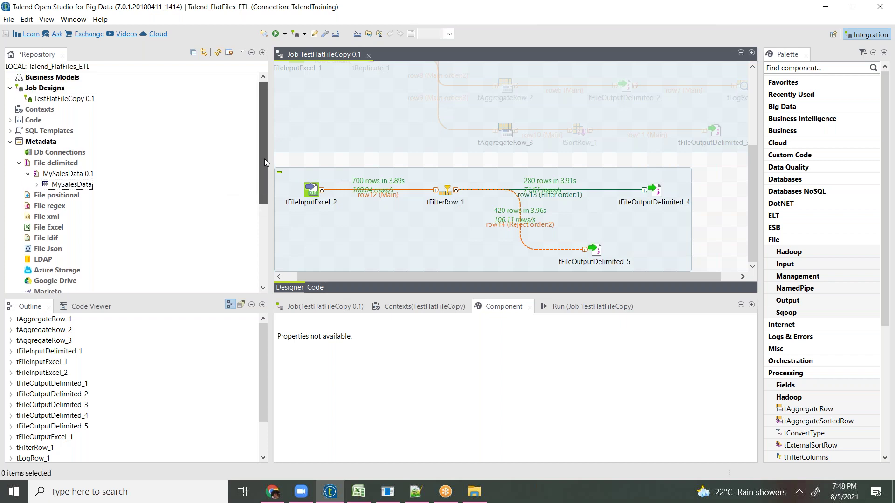
{"action": "left_click", "coordinate": [21, 166]}
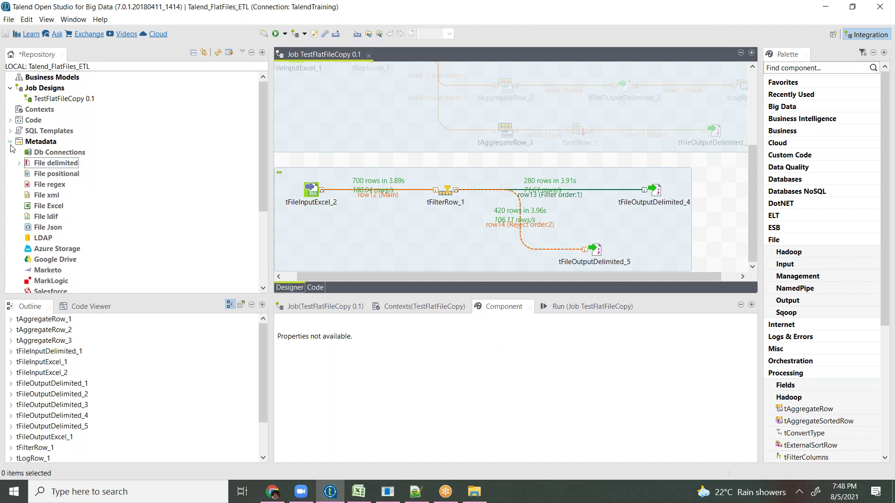
{"action": "left_click", "coordinate": [9, 142]}
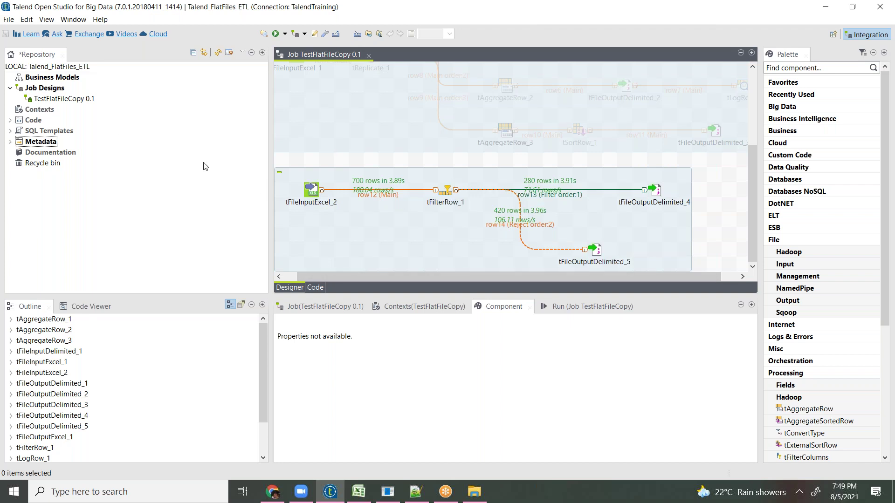
Create a new job named TmapExample under Job Designs.
{"action": "right_click", "coordinate": [48, 89]}
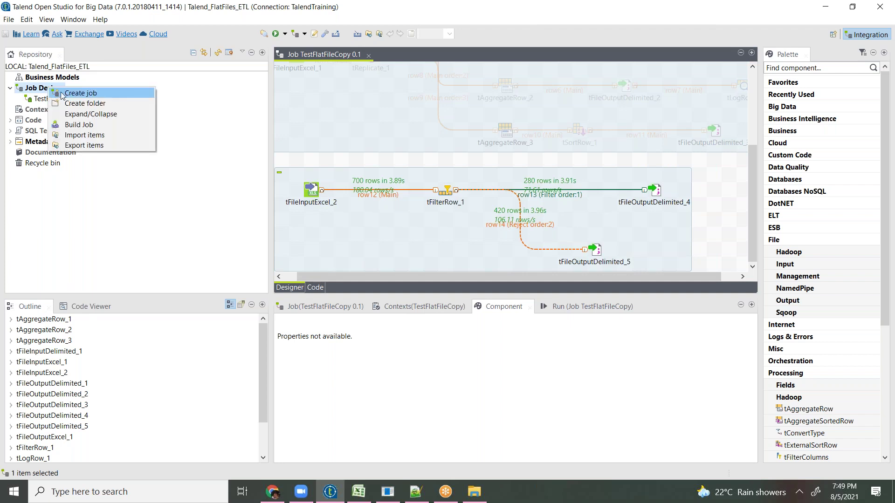
{"action": "left_click", "coordinate": [94, 93]}
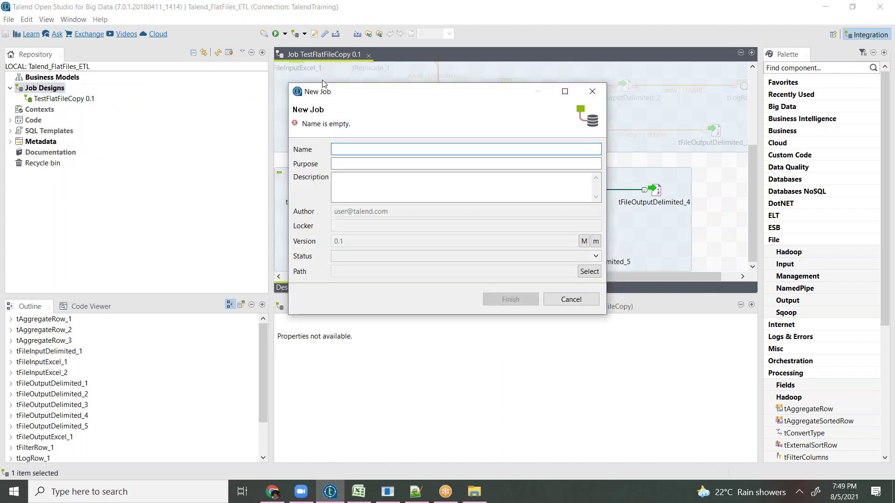
{"action": "type", "text": "Tma"}
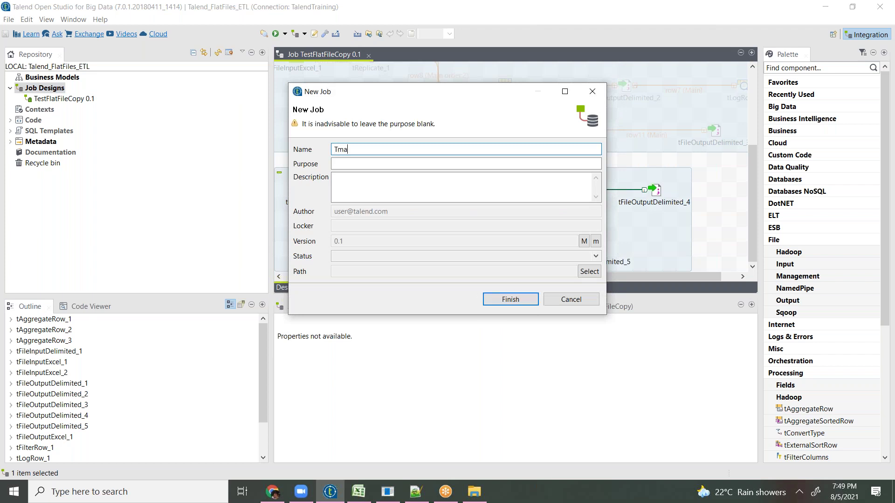
{"action": "type", "text": "pExamplews"}
{"action": "key", "text": "BackSpace"}
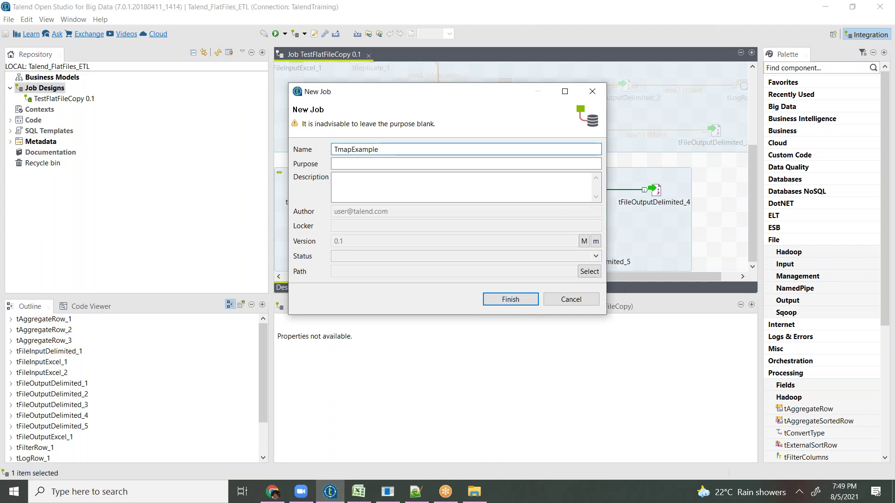
{"action": "key", "text": "Return"}
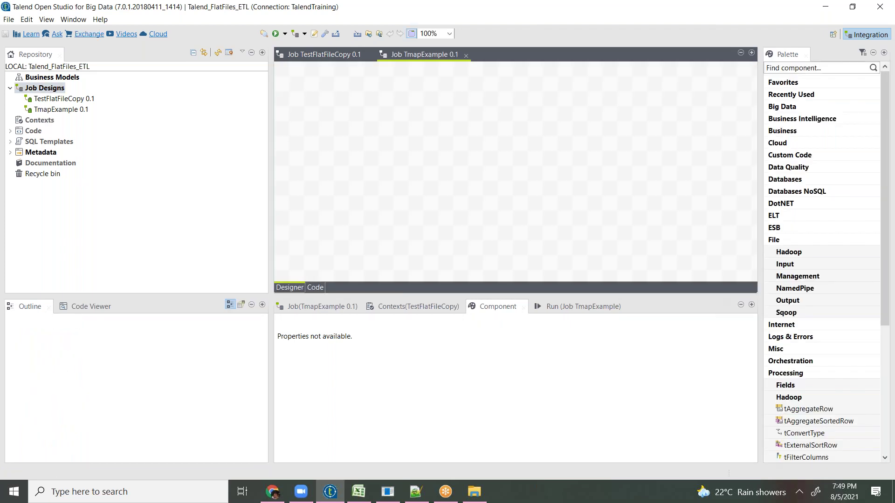
Copy tFileInputExcel_2 from TestFlatFileCopy into the TmapExample job and place the copy near the canvas's upper left.
{"action": "left_click", "coordinate": [324, 55]}
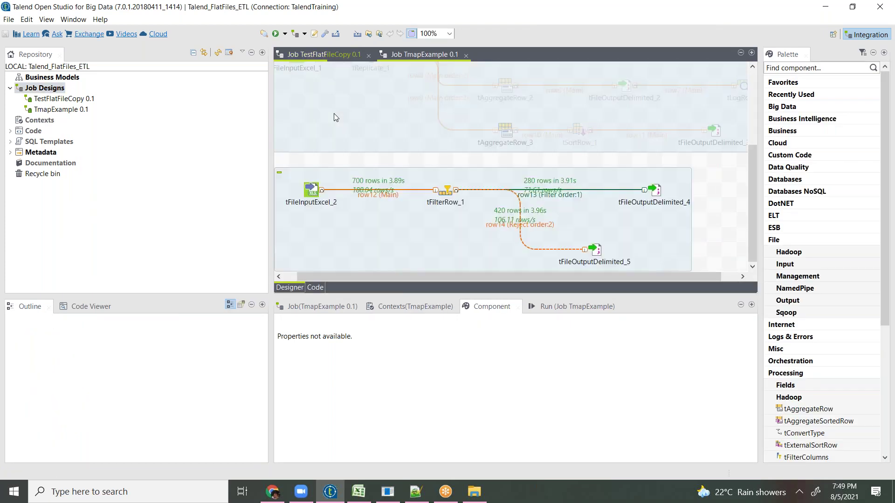
{"action": "left_click", "coordinate": [312, 190]}
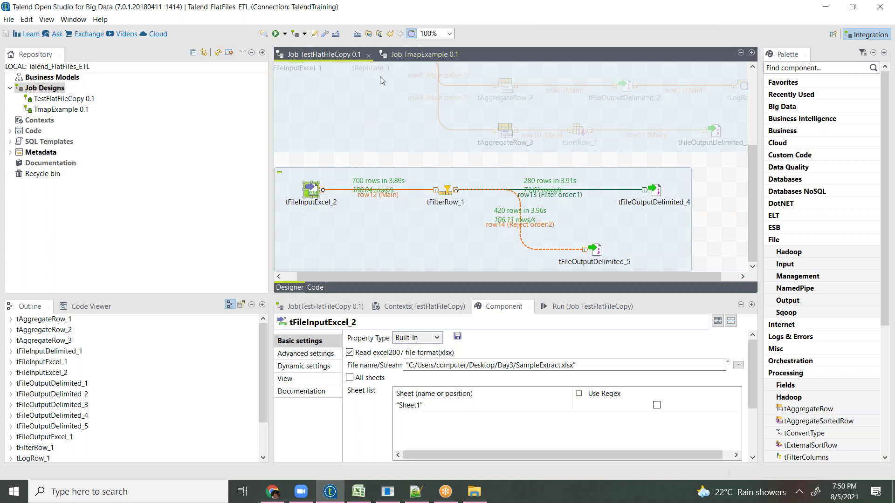
{"action": "left_click", "coordinate": [422, 54]}
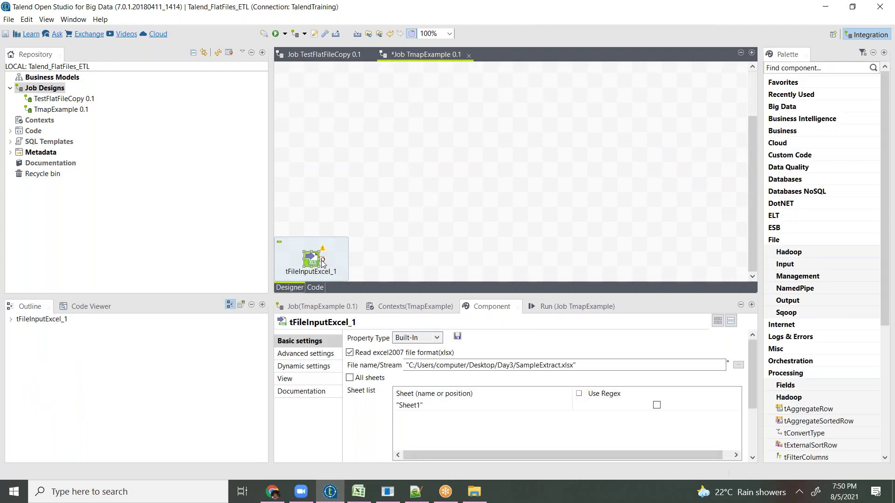
{"action": "left_click_drag", "start_coordinate": [312, 258], "coordinate": [344, 130]}
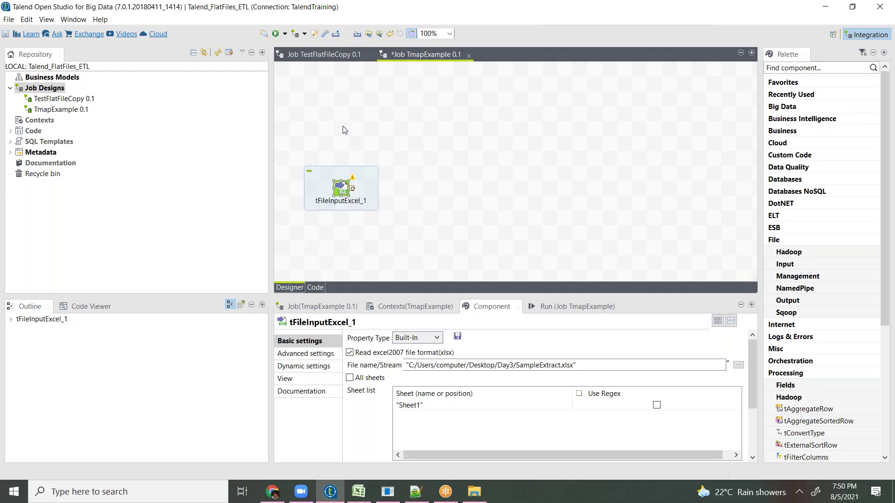
{"action": "left_click_drag", "start_coordinate": [347, 187], "coordinate": [344, 142]}
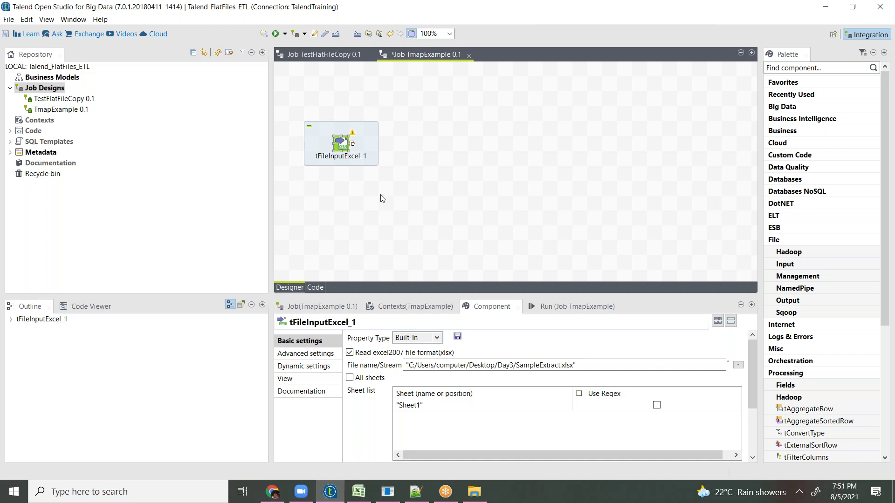
Add a tMap component to the TmapExample canvas beside tFileInputExcel_1.
{"action": "left_click", "coordinate": [484, 135]}
{"action": "type", "text": "t"}
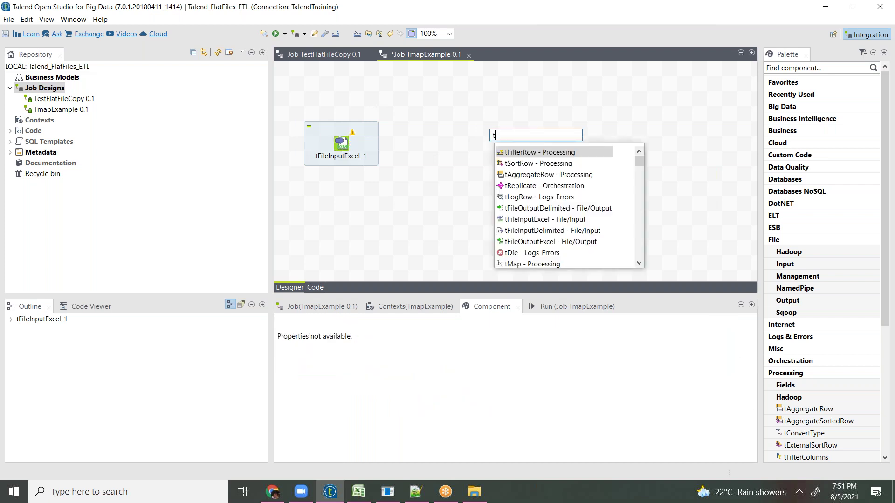
{"action": "type", "text": "map"}
{"action": "key", "text": "Return"}
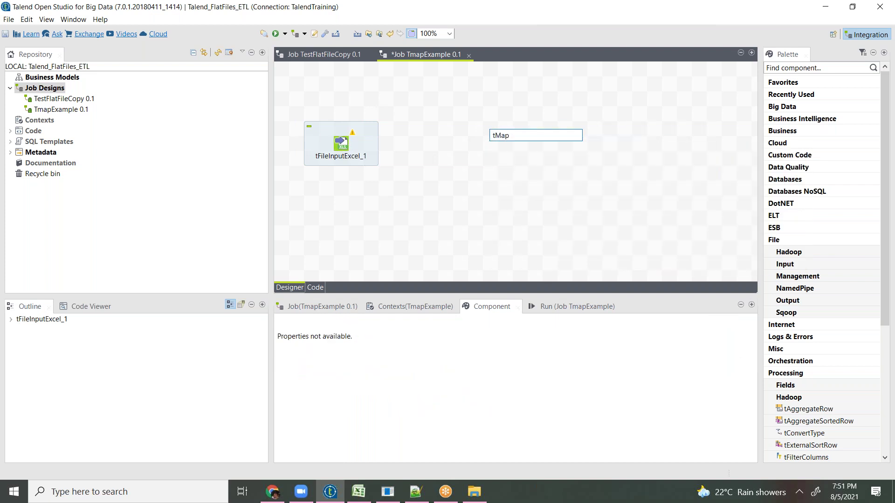
Connect tFileInputExcel_1 to tMap_1 with a Main row link.
{"action": "left_click", "coordinate": [348, 145]}
{"action": "right_click", "coordinate": [347, 144]}
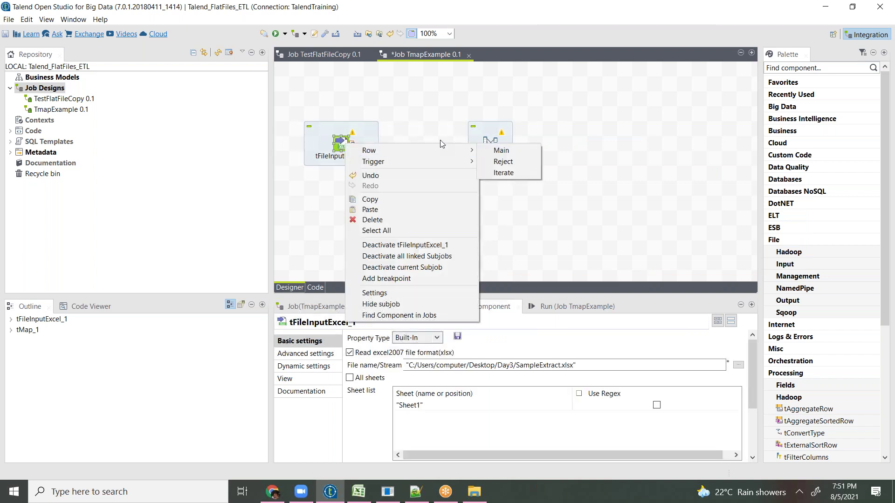
{"action": "mouse_move", "coordinate": [465, 151]}
{"action": "left_click", "coordinate": [495, 151]}
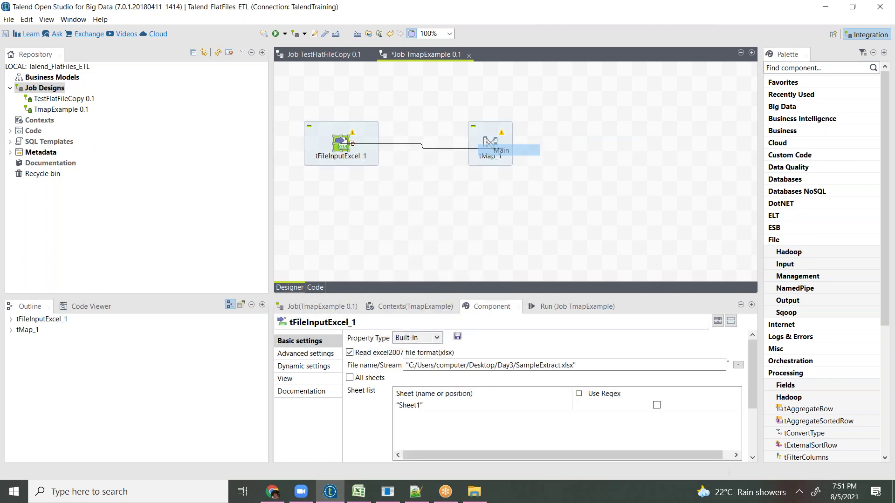
{"action": "left_click", "coordinate": [493, 147]}
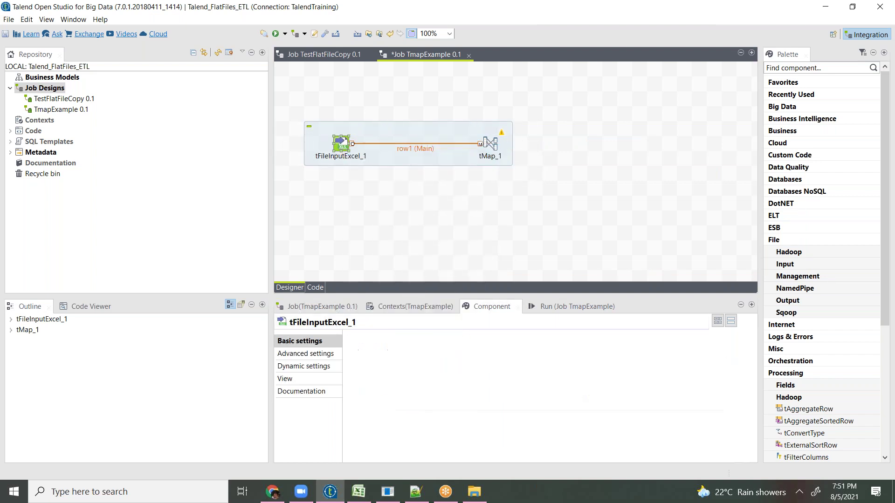
Inspect the row1 input columns in tMap_1's map editor and compare with tReplicate_1 in the TestFlatFileCopy job.
{"action": "double_click", "coordinate": [489, 145]}
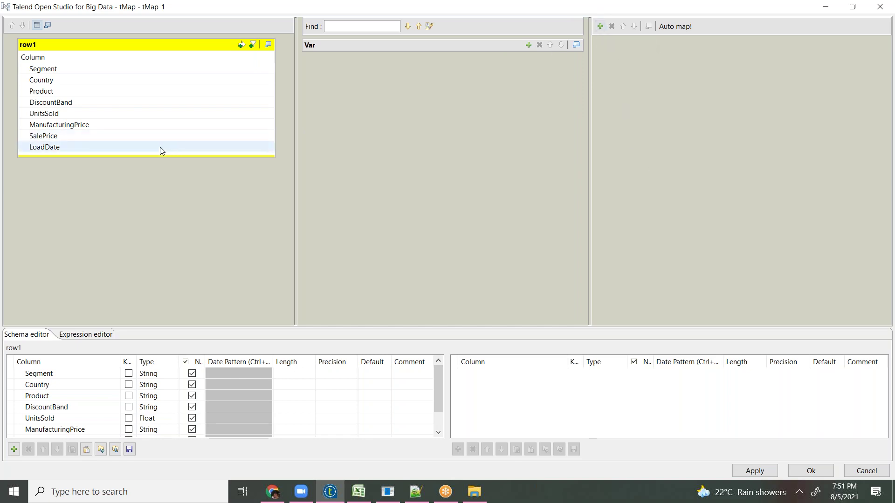
{"action": "left_click", "coordinate": [866, 471]}
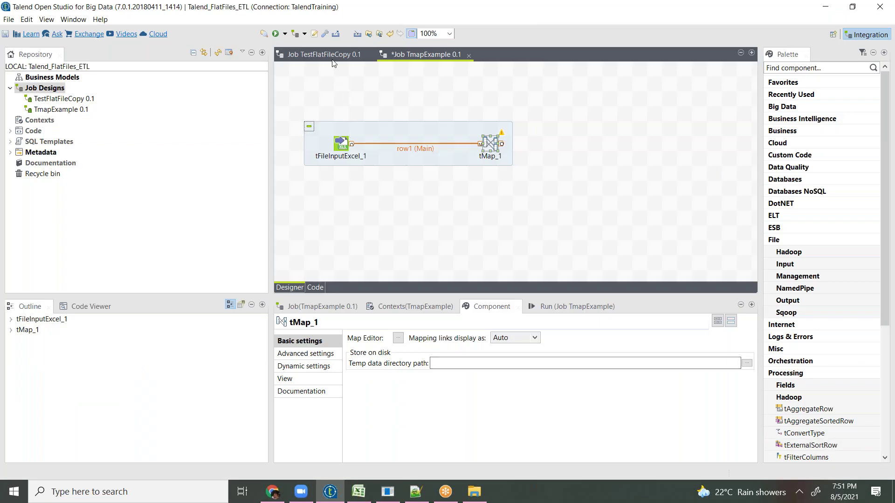
{"action": "left_click", "coordinate": [333, 56]}
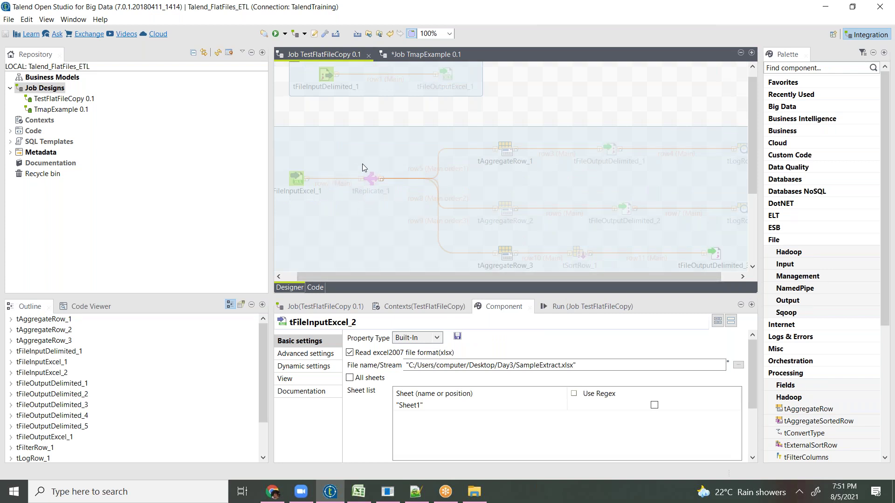
{"action": "left_click", "coordinate": [371, 178]}
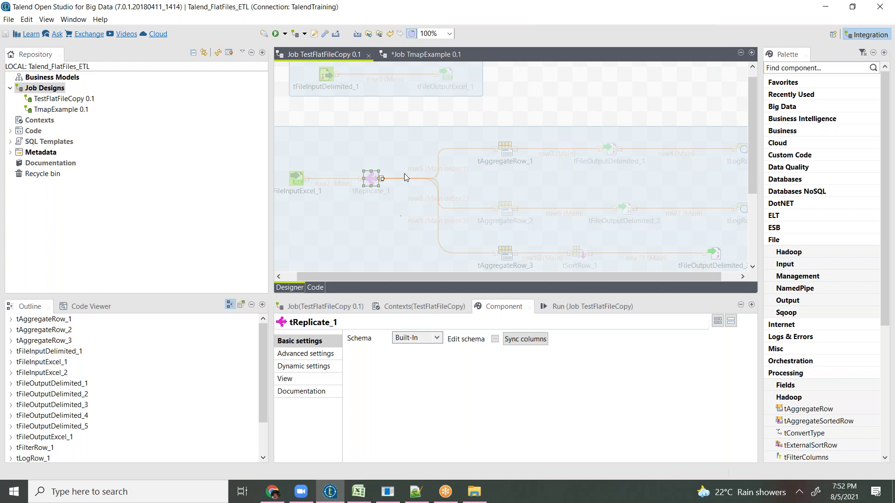
Open tMap_1's map editor in the TmapExample job and add a new output named France.
{"action": "left_click", "coordinate": [420, 54]}
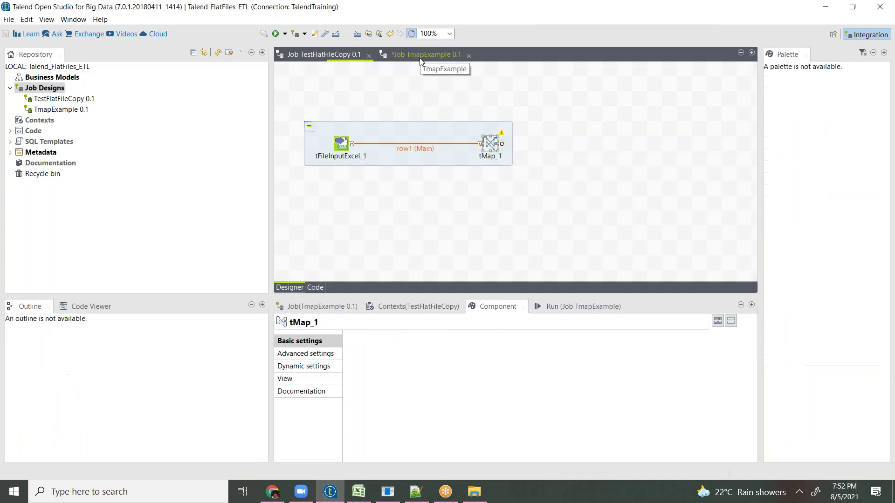
{"action": "double_click", "coordinate": [490, 144]}
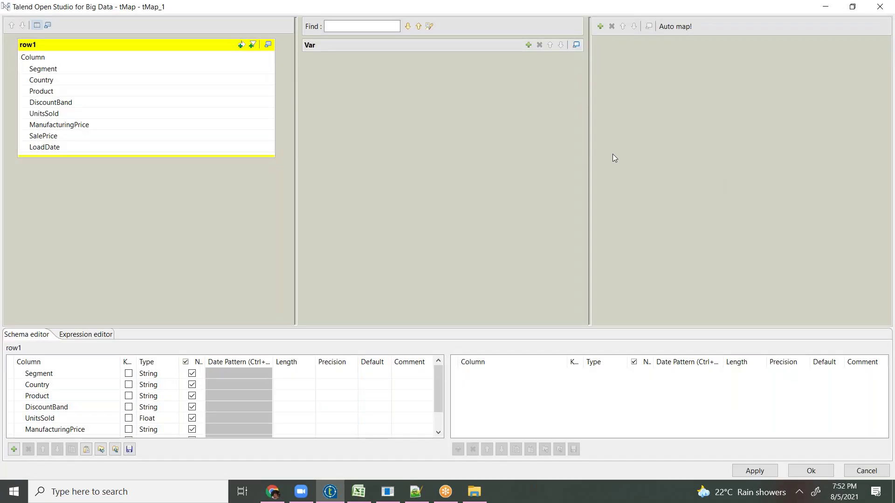
{"action": "left_click", "coordinate": [598, 27]}
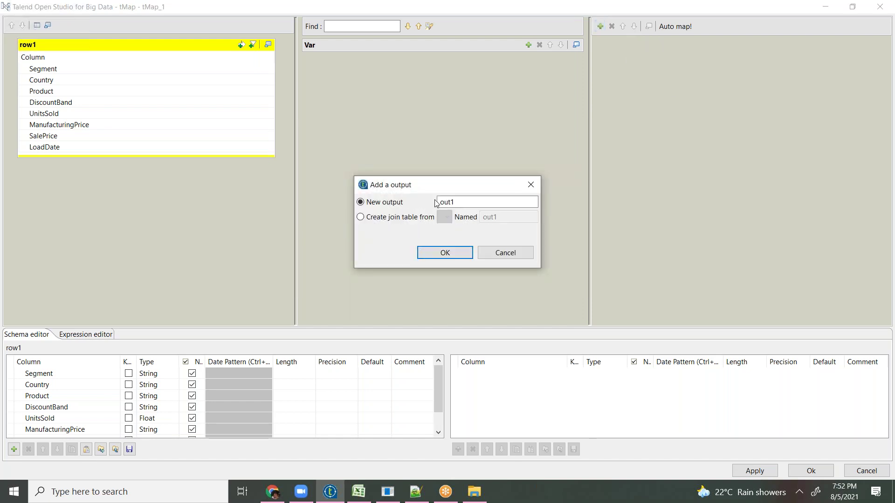
{"action": "left_click_drag", "start_coordinate": [471, 202], "coordinate": [427, 200]}
{"action": "type", "text": "France"}
{"action": "left_click_drag", "start_coordinate": [466, 202], "coordinate": [437, 201]}
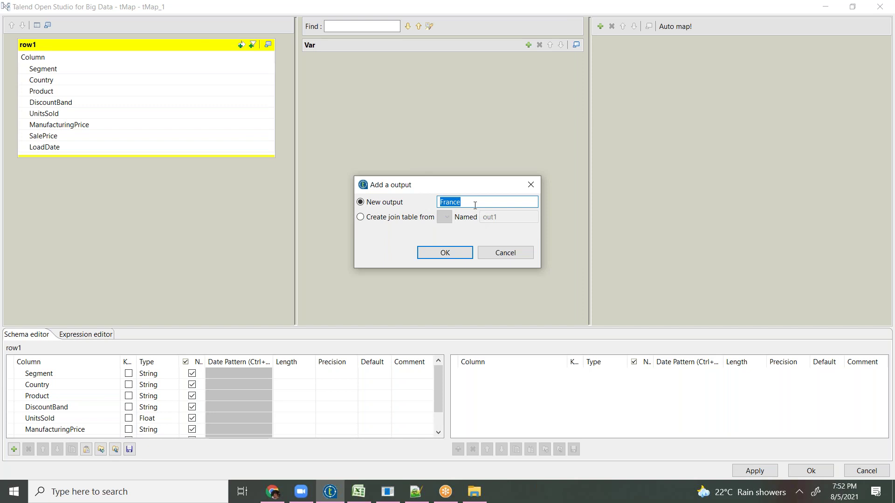
{"action": "left_click", "coordinate": [455, 253]}
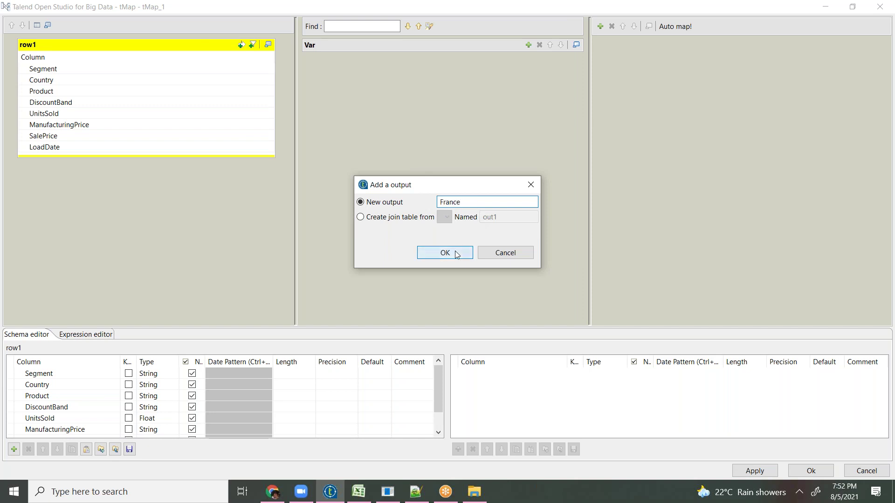
Add two more outputs to tMap_1, named Germany and Others.
{"action": "left_click", "coordinate": [600, 27]}
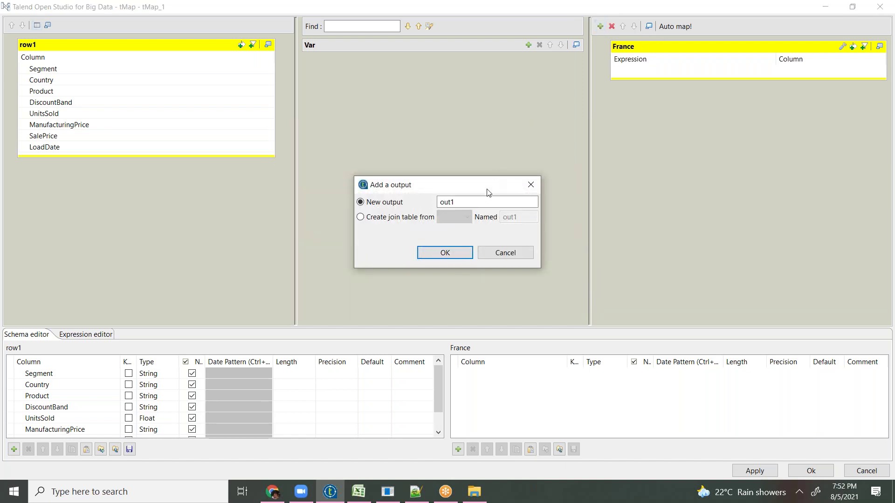
{"action": "type", "text": "Germany"}
{"action": "left_click", "coordinate": [434, 254]}
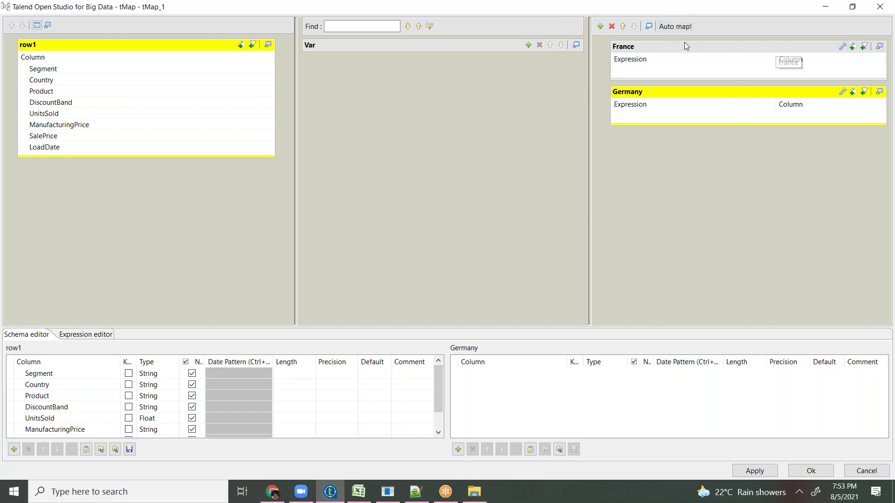
{"action": "left_click", "coordinate": [602, 27]}
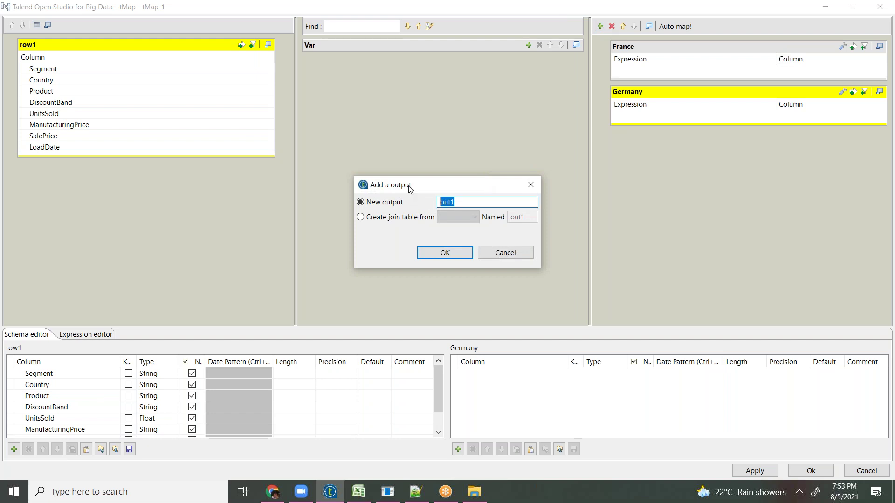
{"action": "type", "text": "Others"}
{"action": "left_click", "coordinate": [438, 253]}
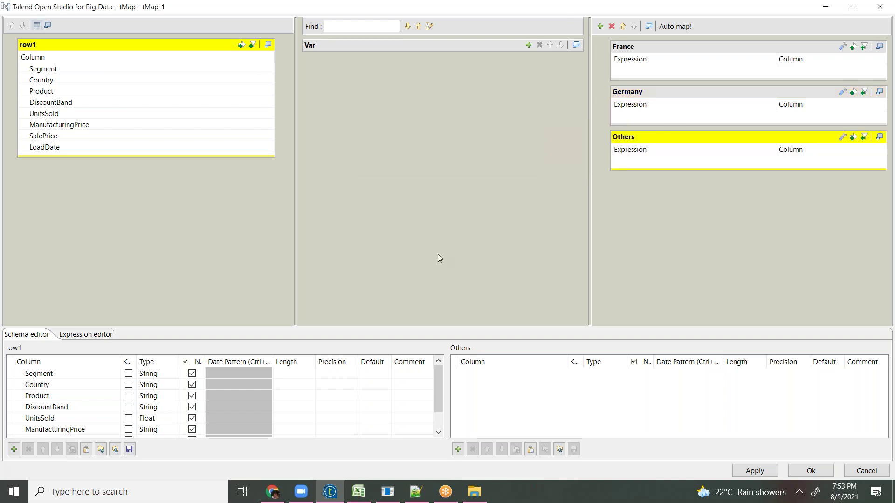
Map all row1 columns into the France output and move its Country column up to first place.
{"action": "left_click", "coordinate": [177, 47]}
{"action": "left_click_drag", "start_coordinate": [208, 67], "coordinate": [774, 71]}
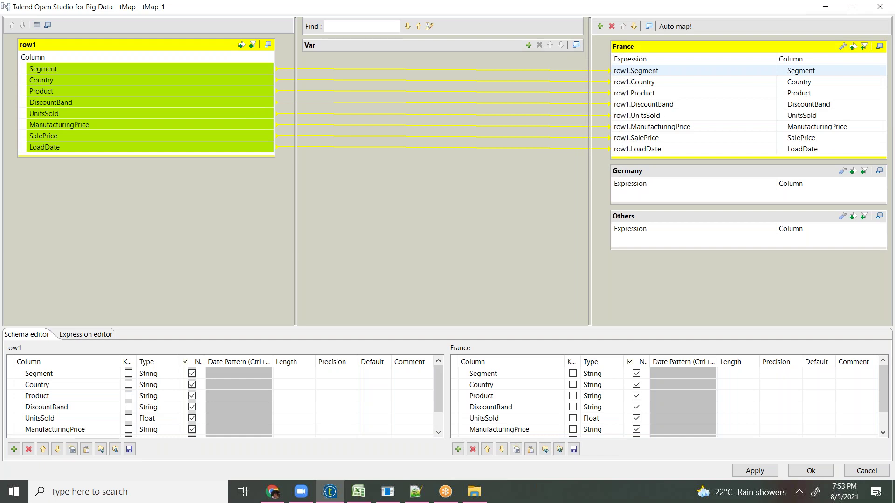
{"action": "left_click", "coordinate": [818, 85]}
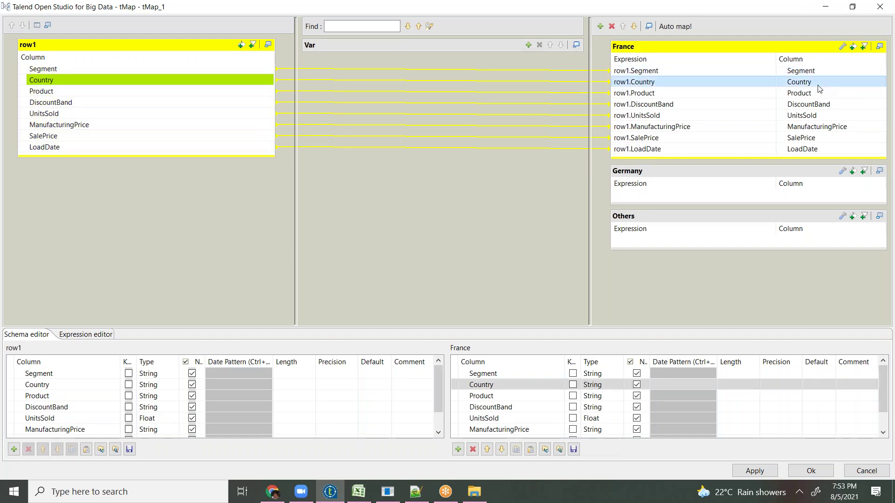
{"action": "left_click", "coordinate": [486, 449]}
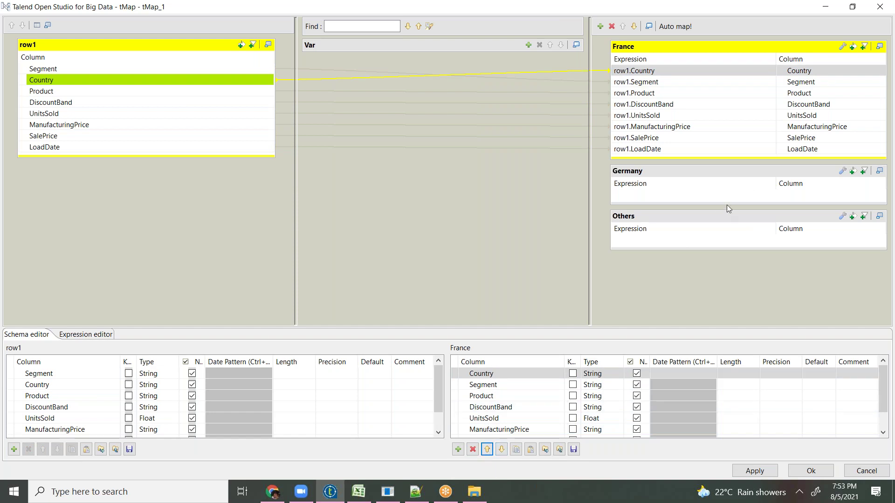
Move the ManufacturingPrice column of the France output up to second place, directly below Country.
{"action": "left_click", "coordinate": [741, 126]}
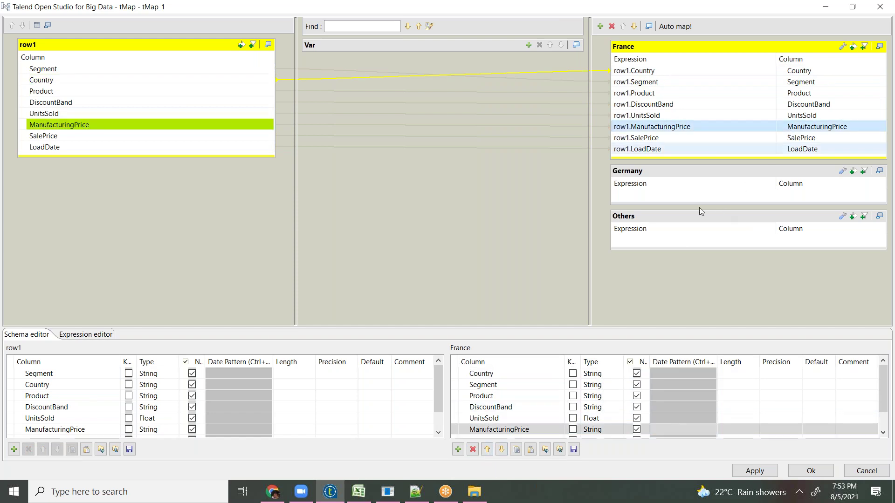
{"action": "left_click", "coordinate": [487, 449]}
{"action": "left_click", "coordinate": [488, 449]}
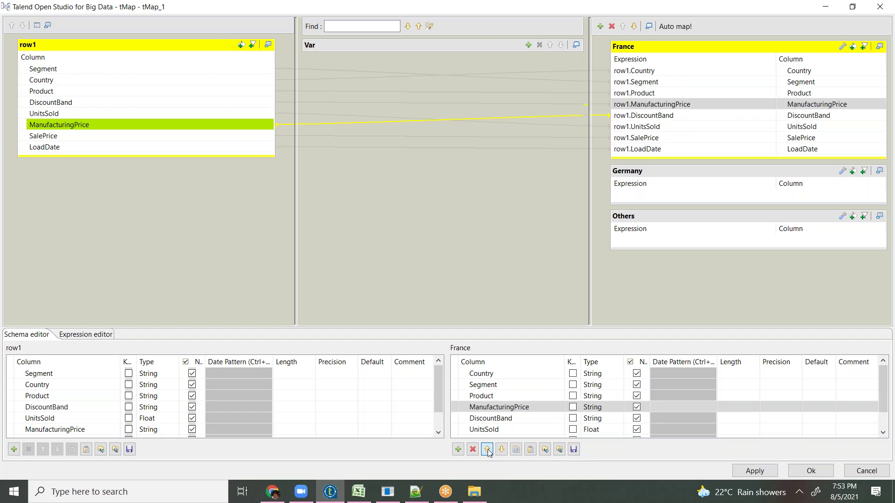
{"action": "left_click", "coordinate": [487, 449]}
{"action": "left_click", "coordinate": [488, 449]}
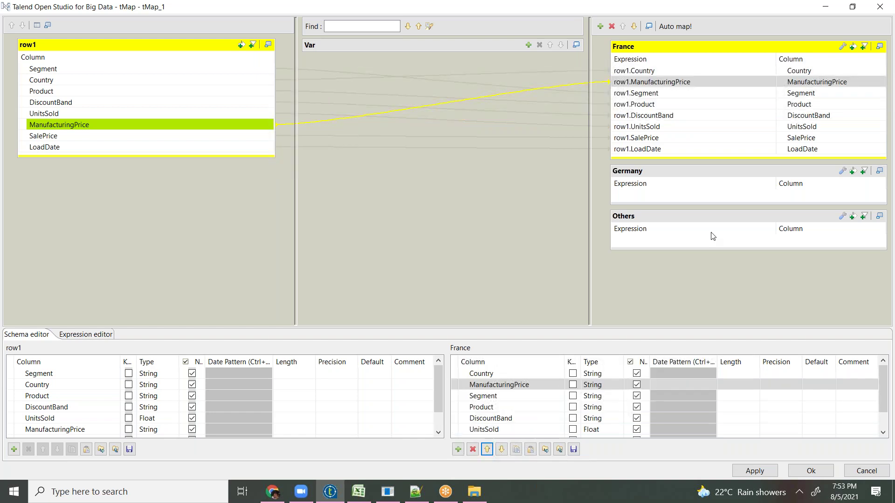
Rename the Country column of the France output as _Segment.
{"action": "left_click", "coordinate": [821, 73]}
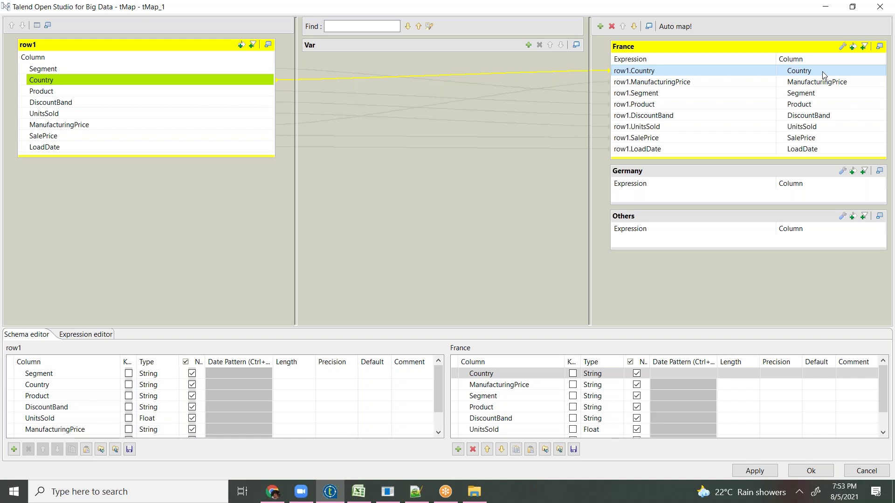
{"action": "left_click", "coordinate": [512, 377]}
{"action": "left_click", "coordinate": [512, 378]}
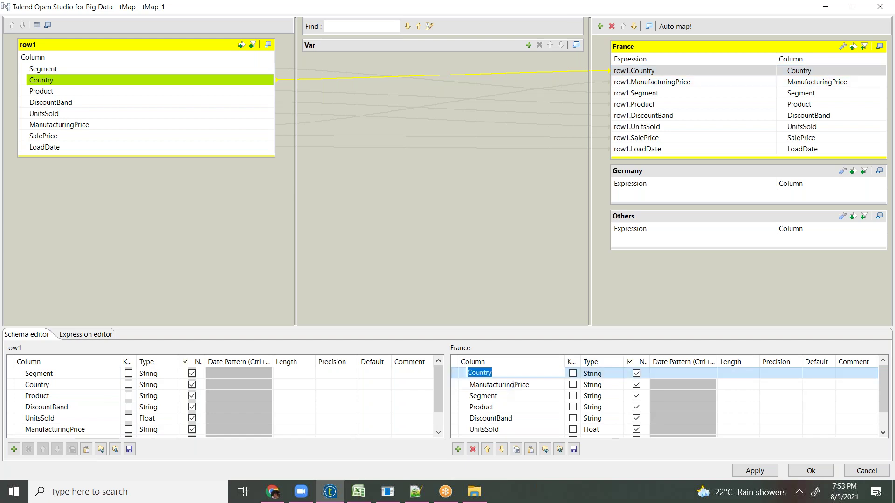
{"action": "key", "text": "BackSpace"}
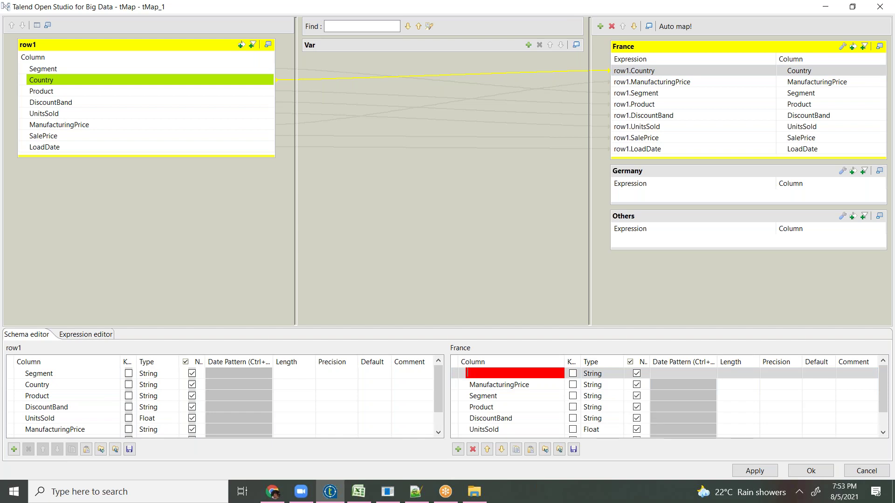
{"action": "type", "text": "_"}
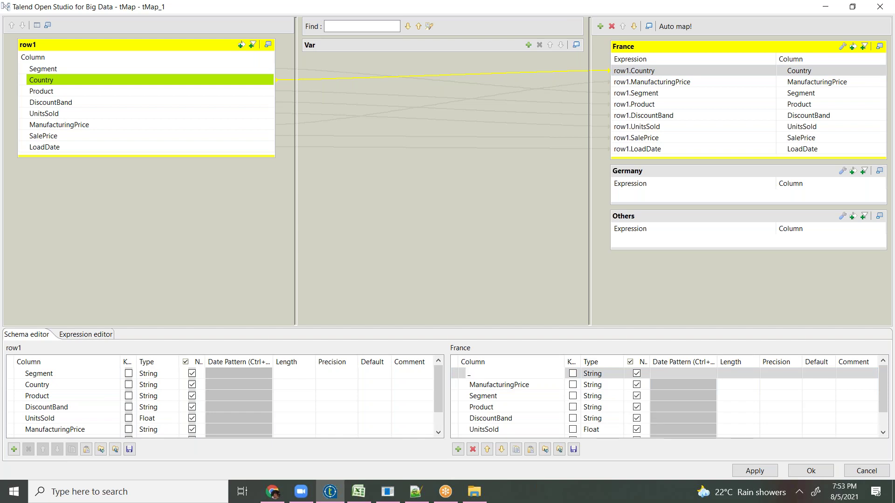
{"action": "type", "text": "Segment"}
{"action": "key", "text": "Return"}
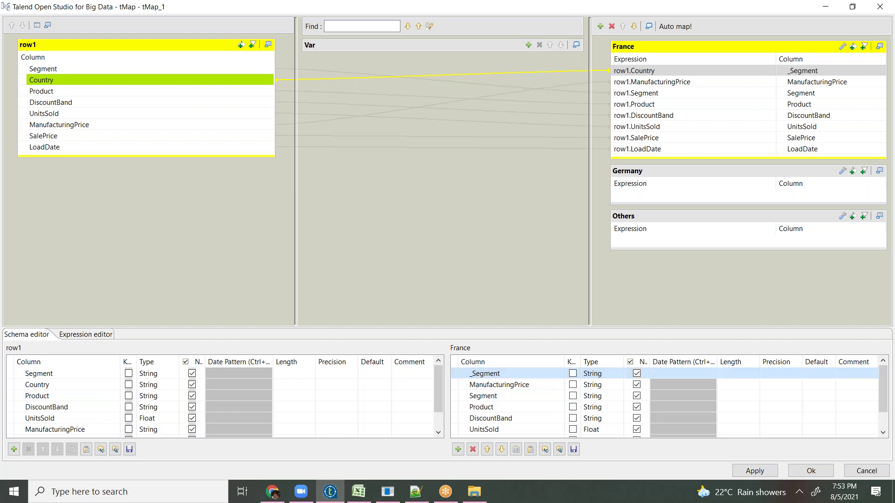
Delete the separate Segment column from France and set the _Segment expression to row1.Country + row1.Segment.
{"action": "left_click", "coordinate": [808, 96]}
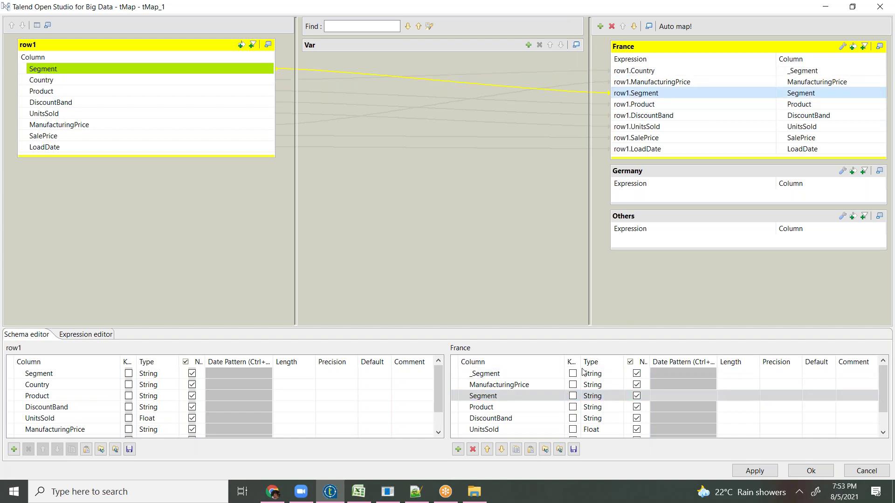
{"action": "left_click", "coordinate": [473, 449]}
{"action": "left_click", "coordinate": [690, 70]}
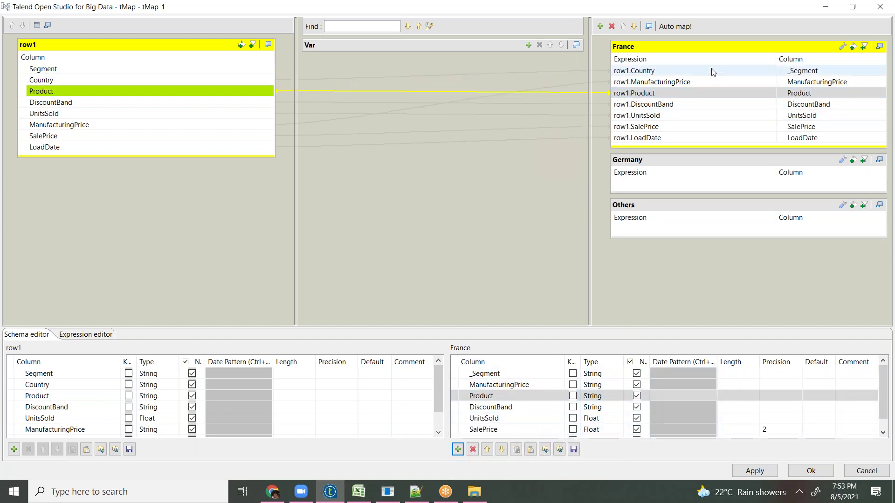
{"action": "left_click", "coordinate": [712, 71]}
{"action": "type", "text": "+"}
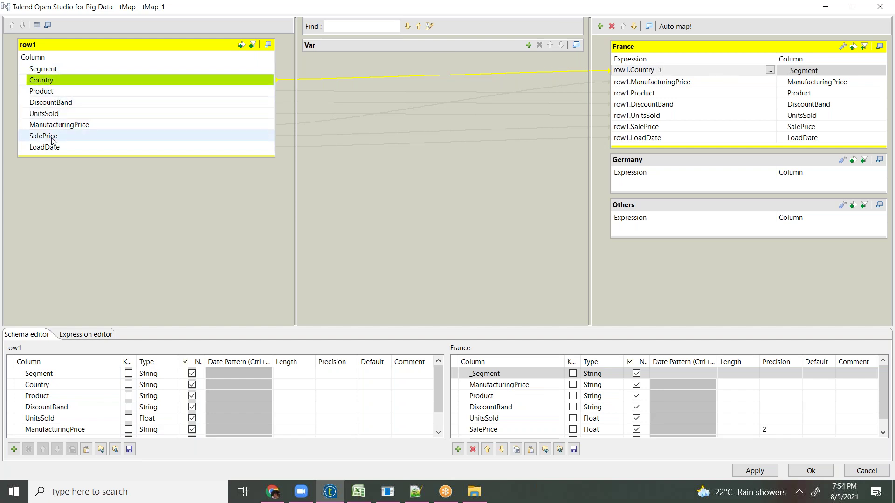
{"action": "left_click_drag", "start_coordinate": [42, 69], "coordinate": [718, 71]}
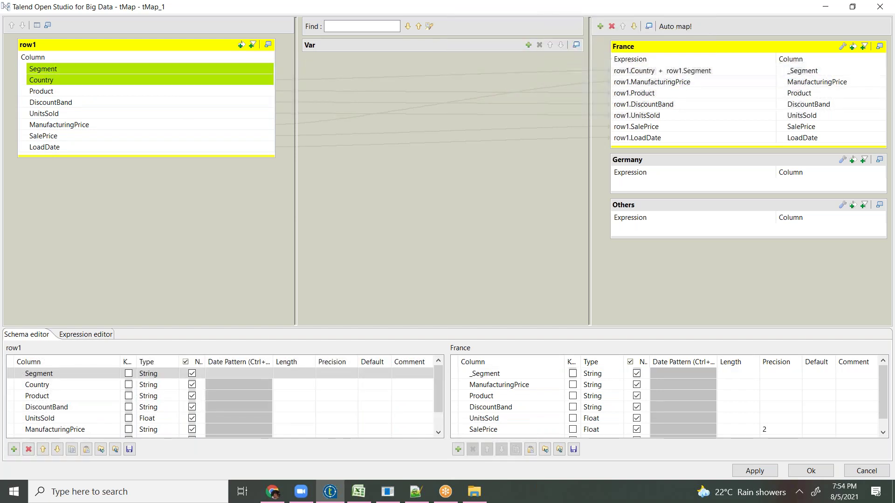
Rename the _Segment column of the France output as Country_Segment.
{"action": "left_click", "coordinate": [830, 74]}
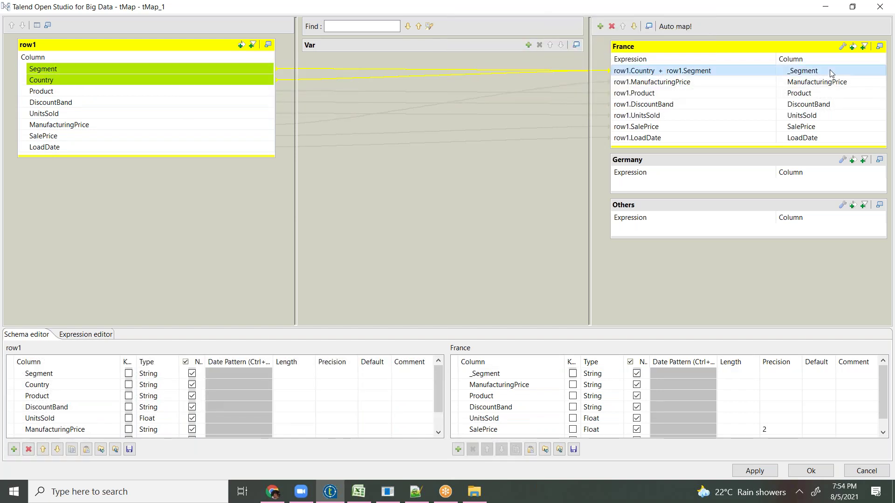
{"action": "left_click", "coordinate": [482, 373]}
{"action": "key", "text": "Home"}
{"action": "type", "text": "Country"}
{"action": "key", "text": "Return"}
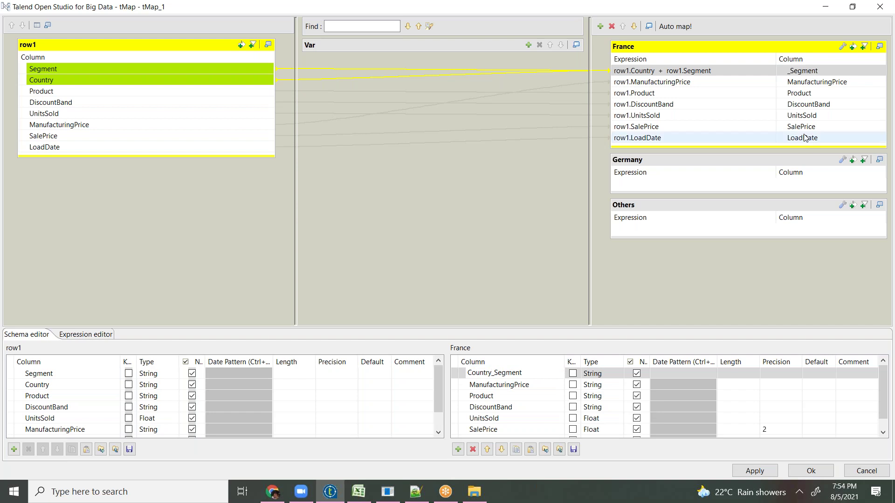
Select all row1 input columns from Segment through LoadDate.
{"action": "left_click", "coordinate": [813, 105]}
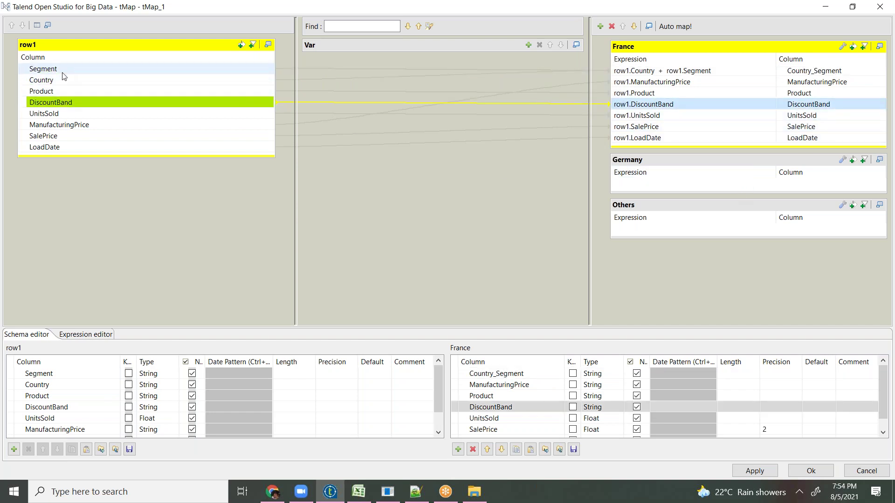
{"action": "key", "text": "ctrl+a"}
{"action": "left_click_drag", "start_coordinate": [80, 71], "coordinate": [117, 86]}
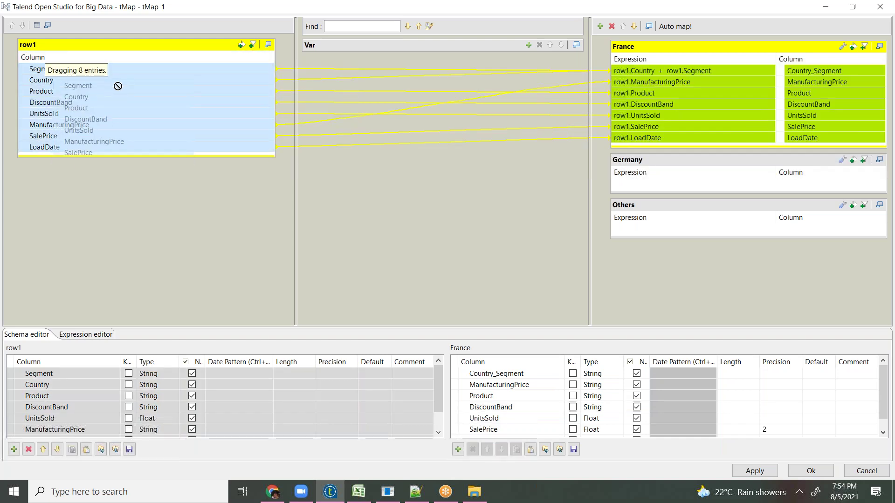
{"action": "left_click_drag", "start_coordinate": [118, 86], "coordinate": [119, 87]}
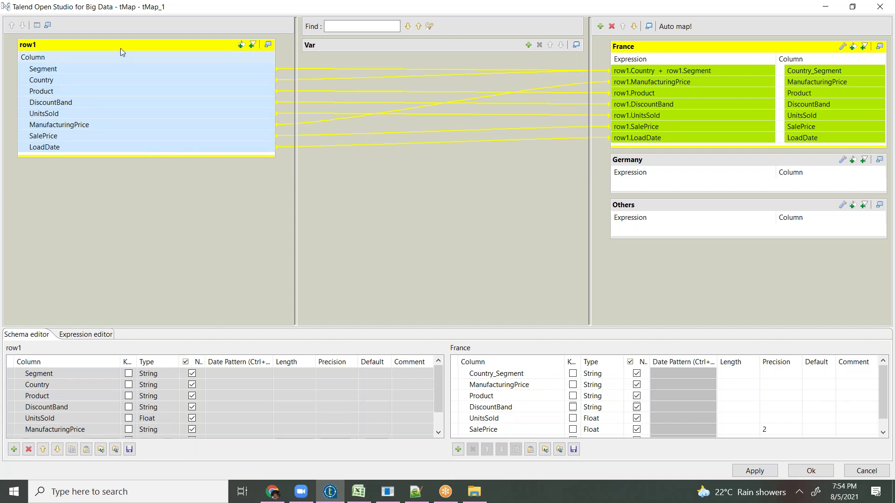
{"action": "left_click", "coordinate": [73, 69]}
{"action": "left_click", "coordinate": [88, 150], "text": "shift"}
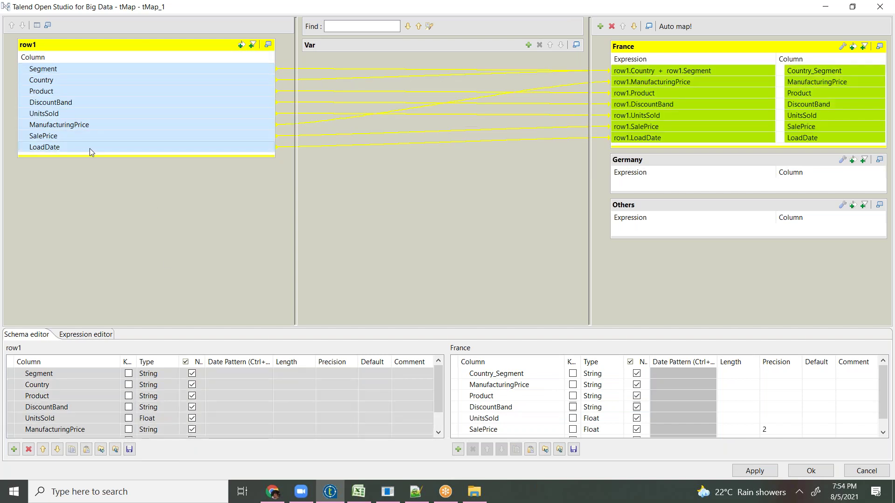
{"action": "left_click_drag", "start_coordinate": [97, 68], "coordinate": [114, 96]}
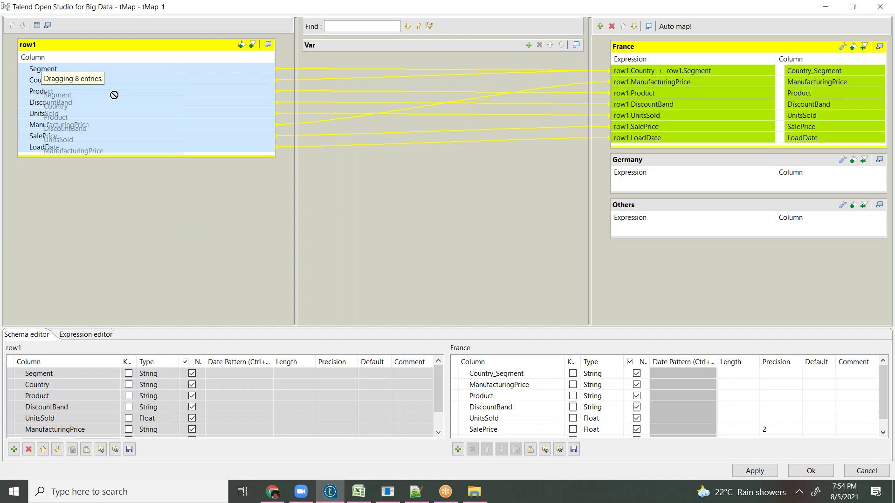
{"action": "left_click_drag", "start_coordinate": [114, 95], "coordinate": [115, 95]}
{"action": "left_click_drag", "start_coordinate": [114, 94], "coordinate": [83, 67]}
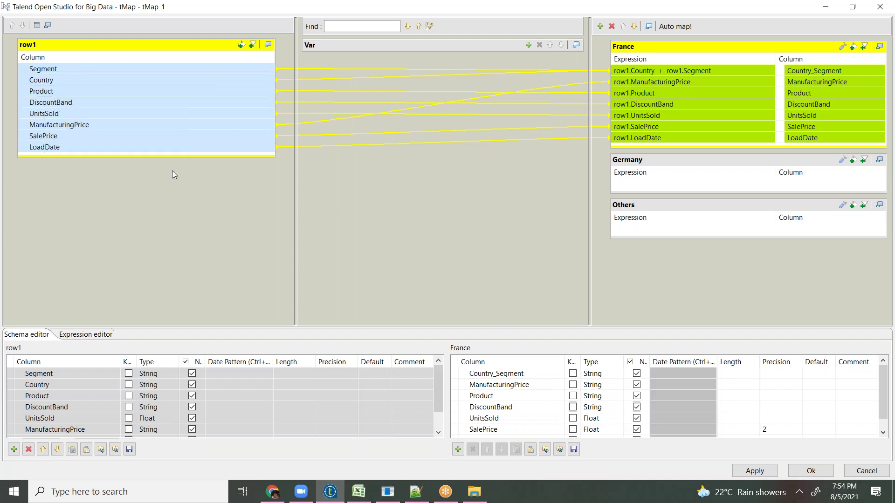
Stretch the row1 input table's height, shrink it back to fit its columns, and select the DiscountBand column.
{"action": "left_click", "coordinate": [130, 79]}
{"action": "left_click", "coordinate": [130, 91]}
{"action": "left_click", "coordinate": [128, 113]}
{"action": "left_click", "coordinate": [128, 125]}
{"action": "left_click", "coordinate": [126, 147]}
{"action": "left_click_drag", "start_coordinate": [130, 156], "coordinate": [114, 308]}
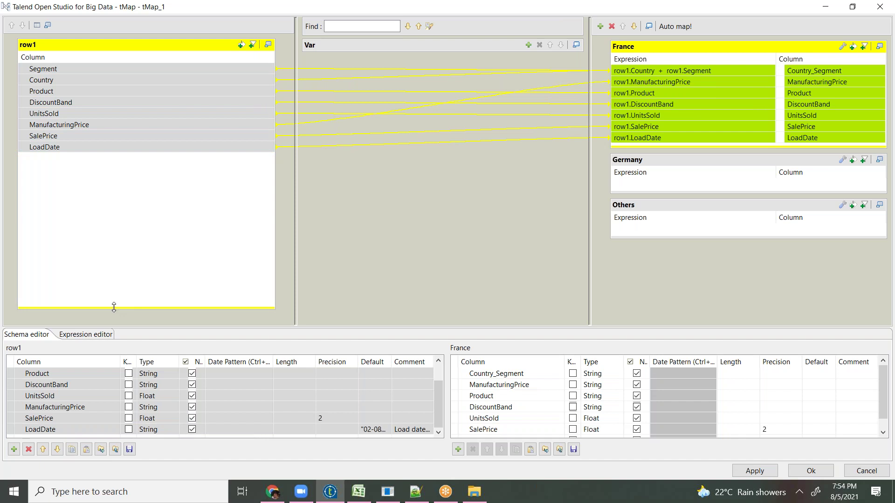
{"action": "left_click_drag", "start_coordinate": [114, 307], "coordinate": [138, 156]}
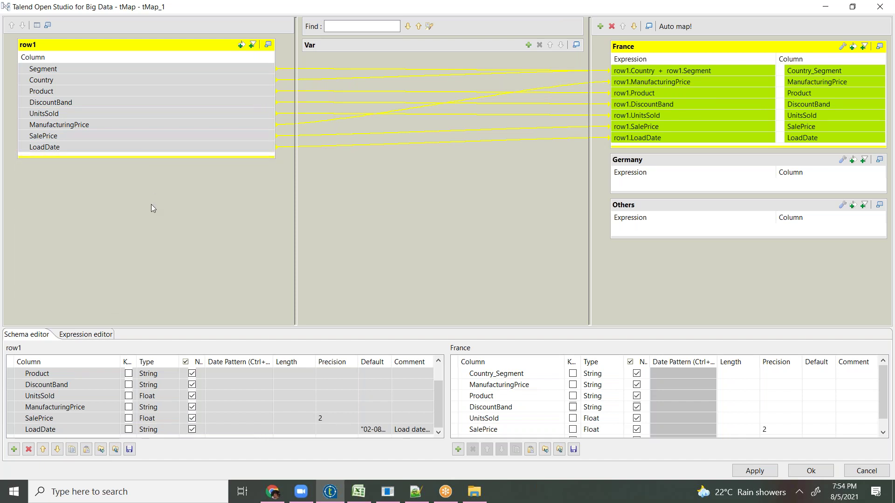
{"action": "left_click", "coordinate": [130, 102]}
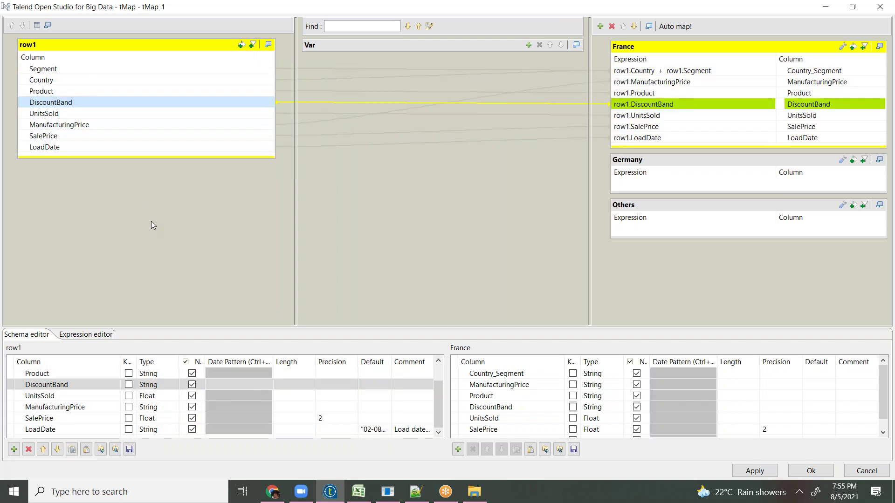
Filter the row1 input columns by the name "seg", and clear the filter text.
{"action": "left_click", "coordinate": [253, 47]}
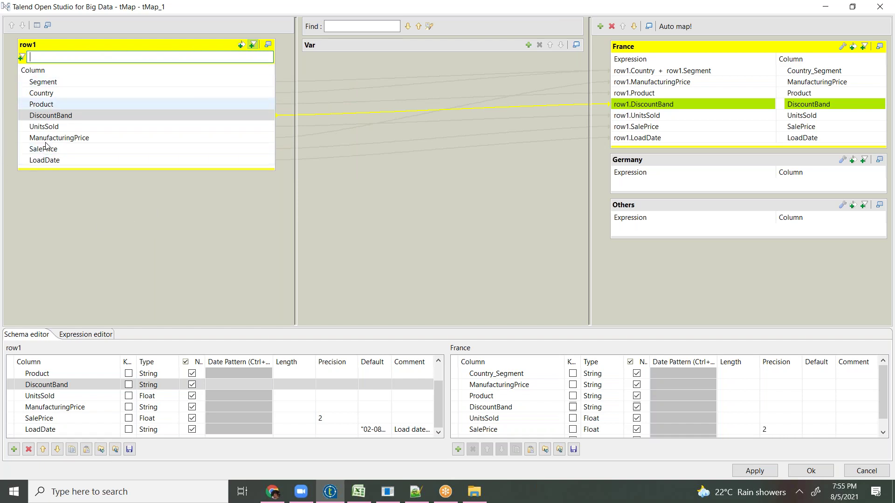
{"action": "type", "text": "seg"}
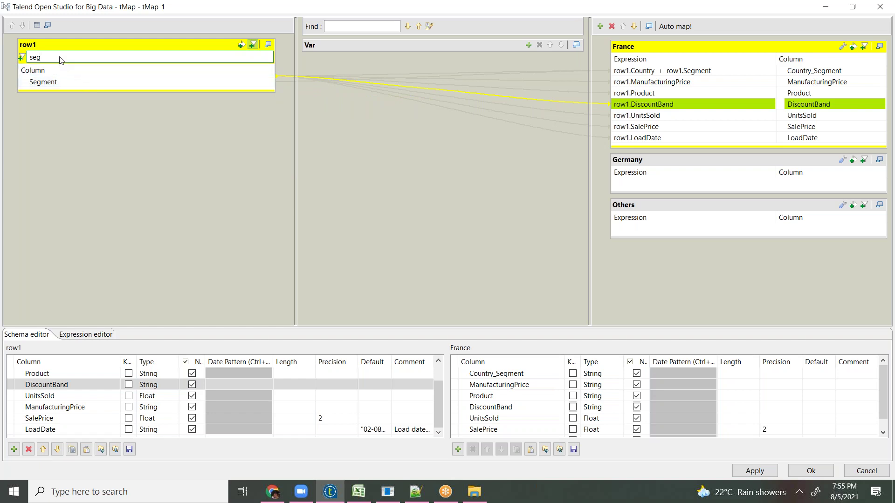
{"action": "left_click_drag", "start_coordinate": [61, 60], "coordinate": [23, 62]}
{"action": "key", "text": "BackSpace"}
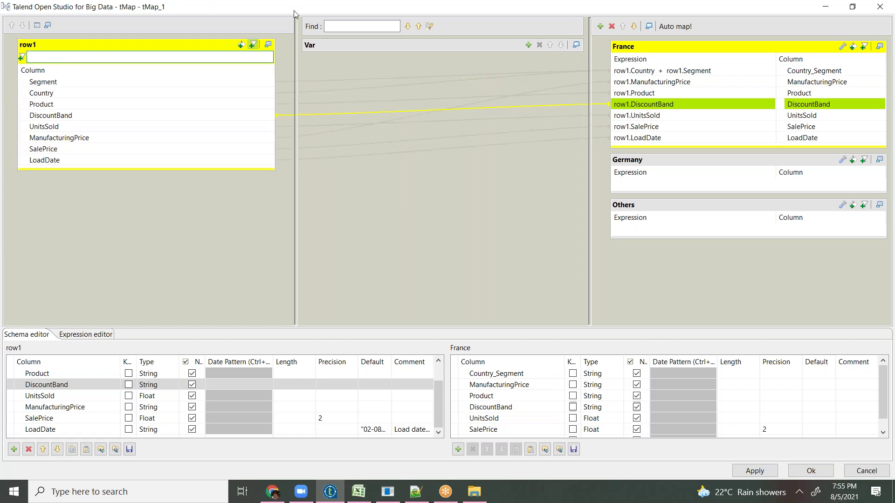
Find "Product" across the mapping tables, go to the next match, and highlight all matches.
{"action": "left_click", "coordinate": [341, 28]}
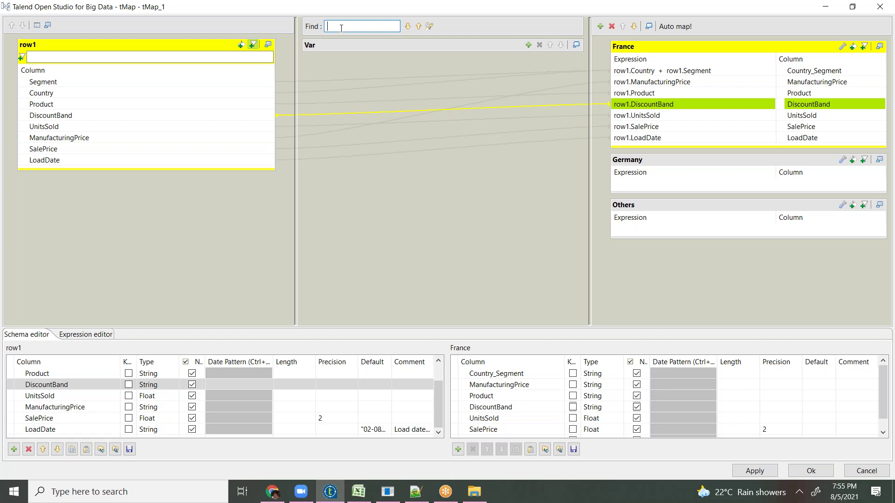
{"action": "type", "text": "Product"}
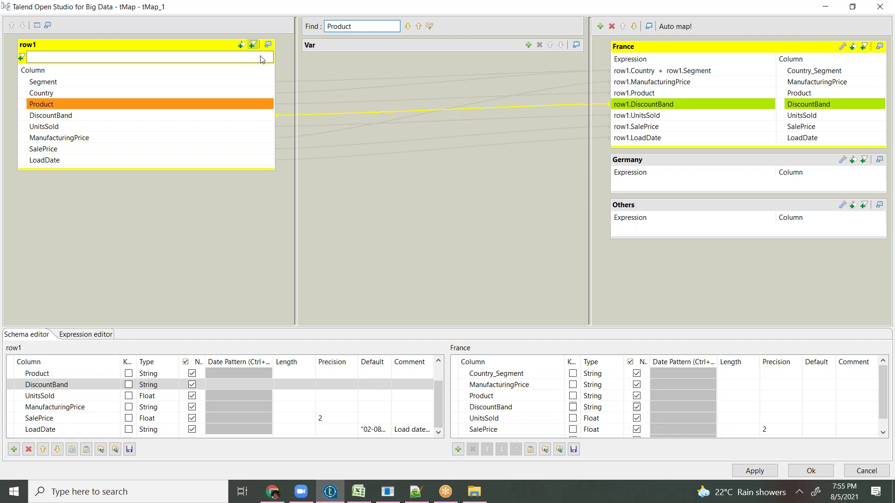
{"action": "left_click", "coordinate": [408, 27]}
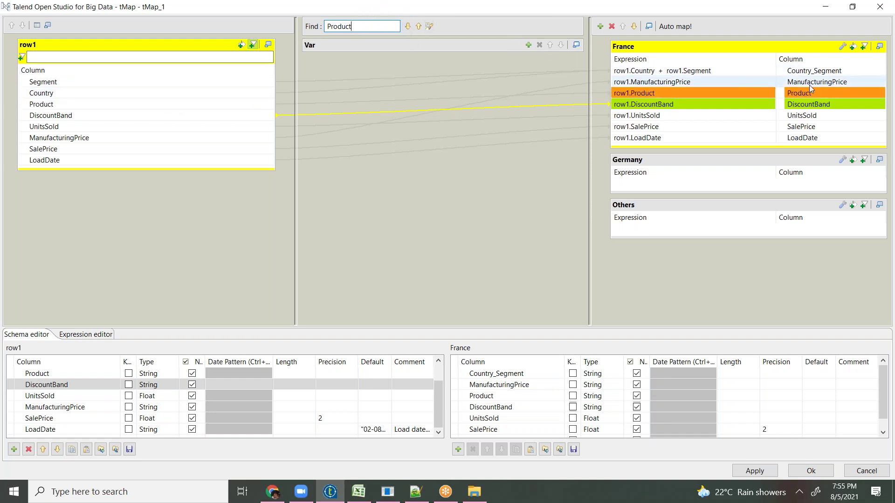
{"action": "left_click", "coordinate": [429, 27]}
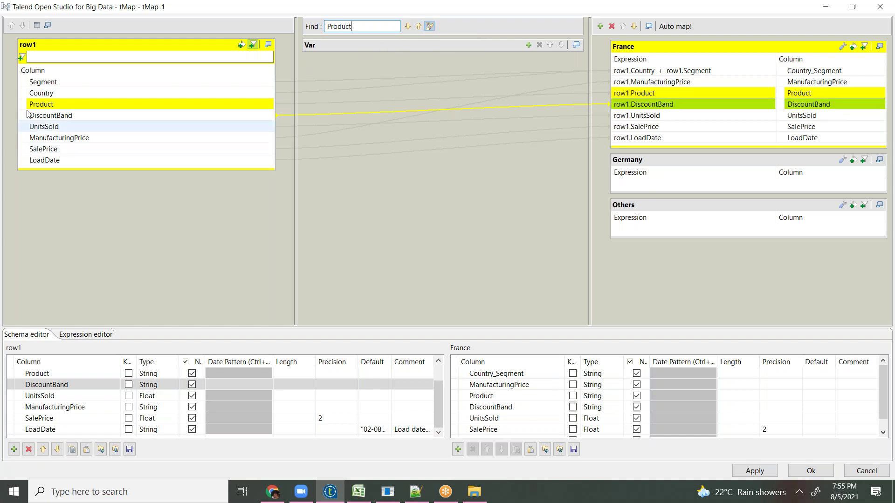
Find "LoadDate" across the mapping tables with all matches highlighted, and clear the search text.
{"action": "left_click_drag", "start_coordinate": [354, 25], "coordinate": [305, 24]}
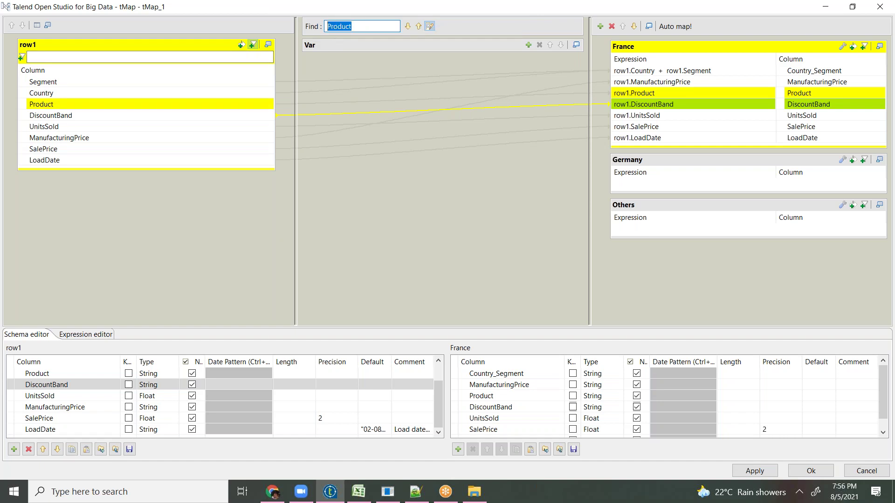
{"action": "type", "text": "Load_Date"}
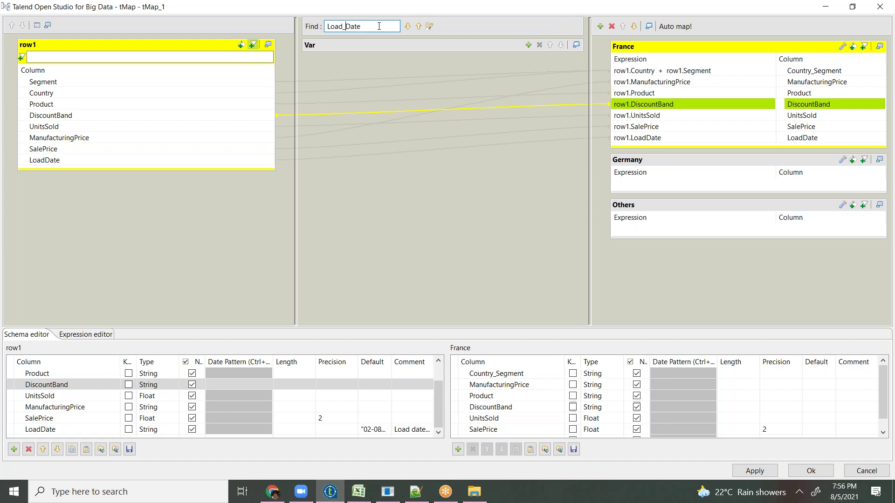
{"action": "key", "text": "BackSpace"}
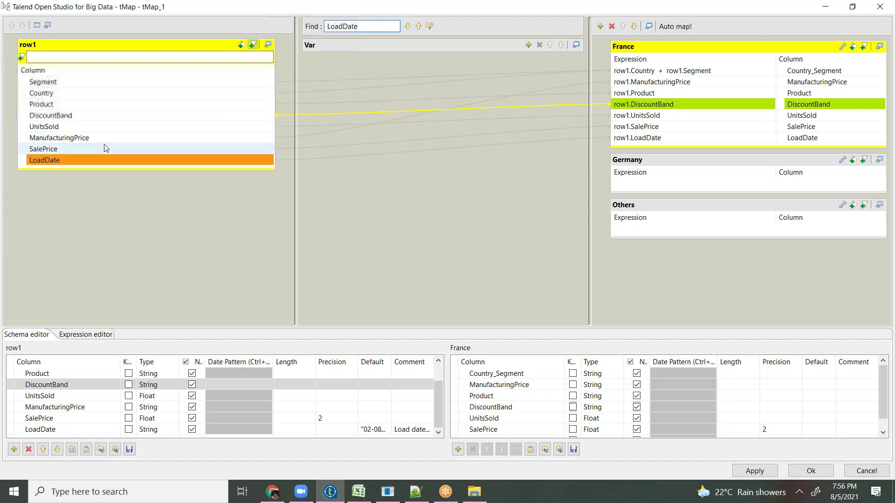
{"action": "left_click", "coordinate": [431, 26]}
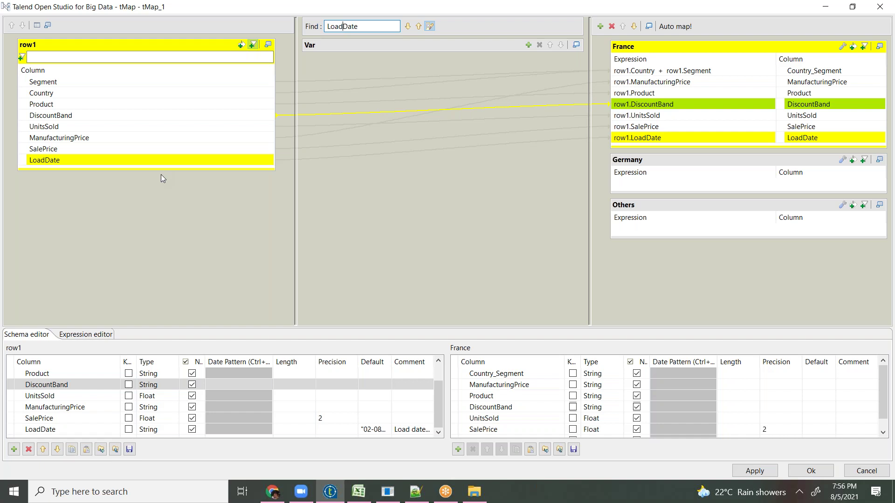
{"action": "left_click_drag", "start_coordinate": [363, 28], "coordinate": [304, 27]}
{"action": "key", "text": "BackSpace"}
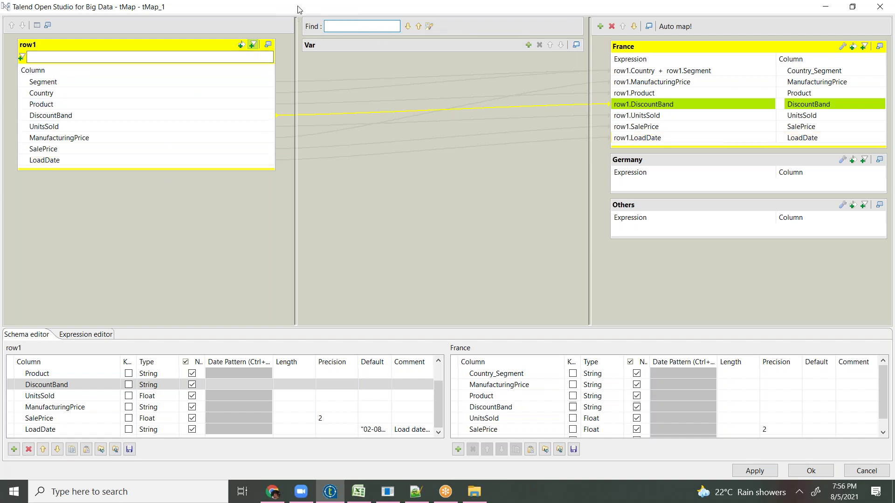
Turn off the column name filter on the row1 input table and enable its expression filter.
{"action": "left_click", "coordinate": [253, 45]}
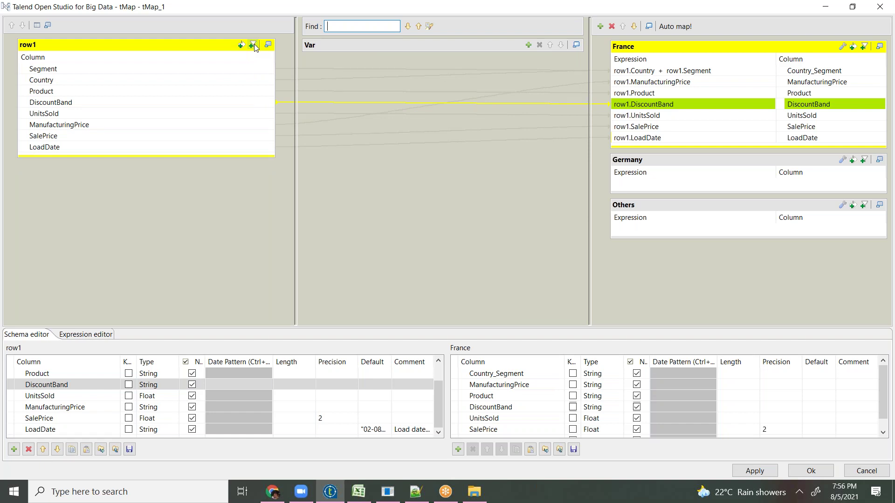
{"action": "left_click", "coordinate": [253, 44]}
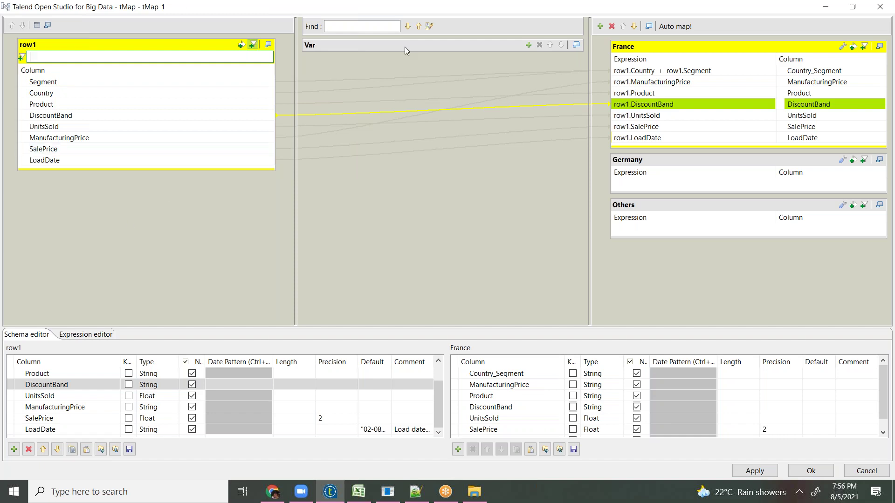
{"action": "left_click", "coordinate": [250, 45]}
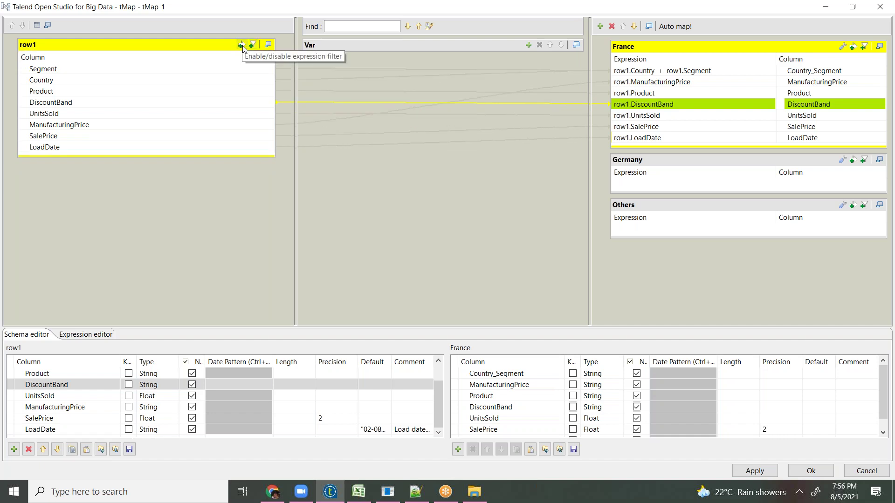
{"action": "left_click", "coordinate": [241, 46]}
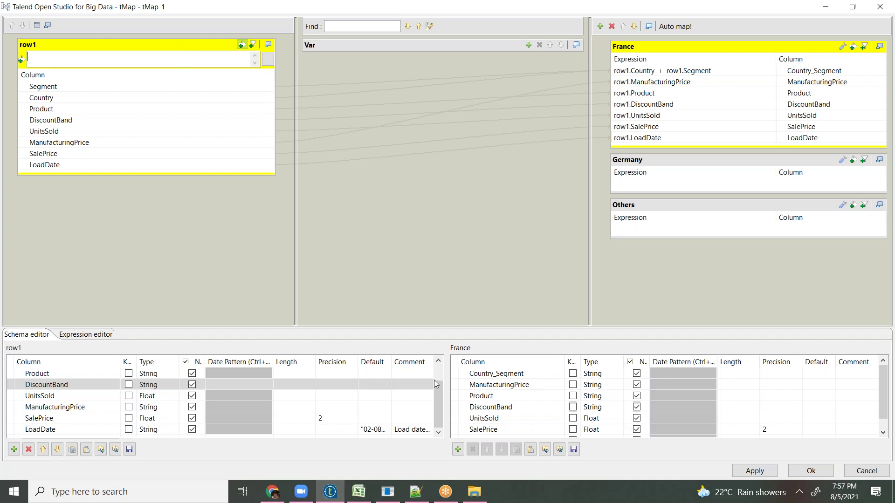
Switch to the SampleExtract workbook in Excel, examine the Segment values in rows 4 to 7, and return to the Talend tMap editor.
{"action": "left_click", "coordinate": [365, 498]}
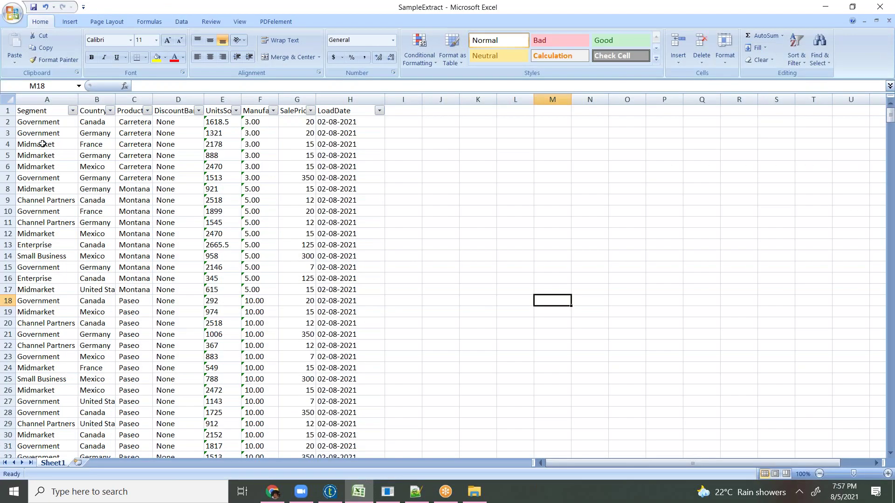
{"action": "left_click_drag", "start_coordinate": [41, 147], "coordinate": [57, 173]}
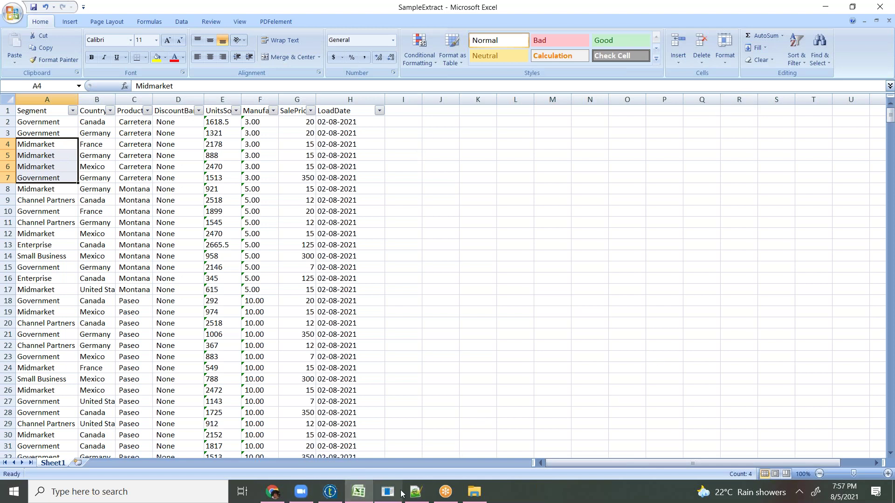
{"action": "left_click", "coordinate": [330, 493]}
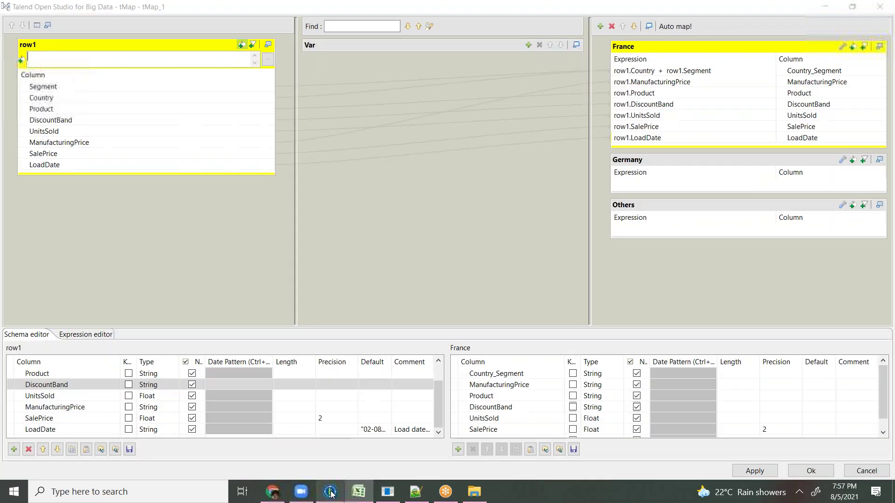
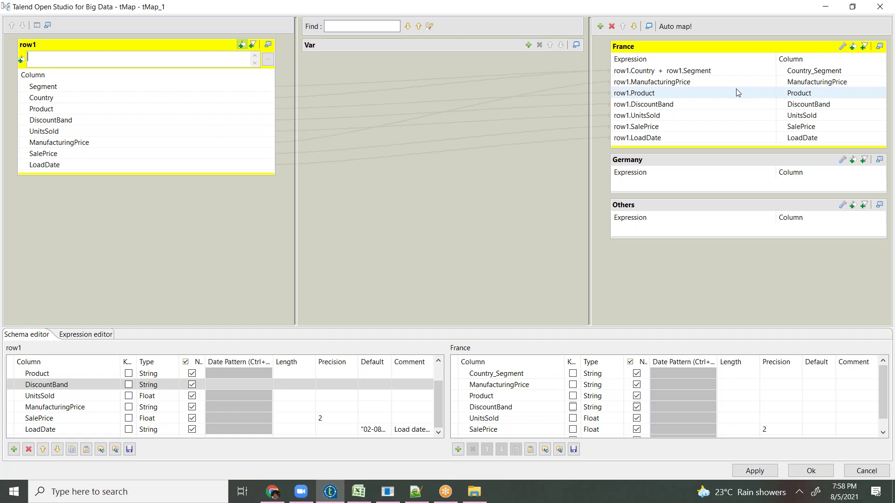
Try the France output table's column name filter, collapse and expand control, and expression filter, and turn both filters off again.
{"action": "left_click", "coordinate": [864, 47]}
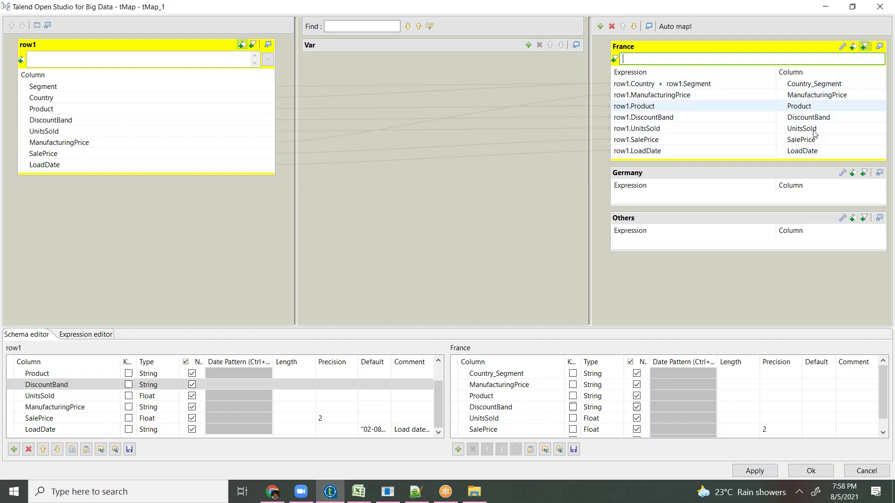
{"action": "left_click", "coordinate": [880, 47]}
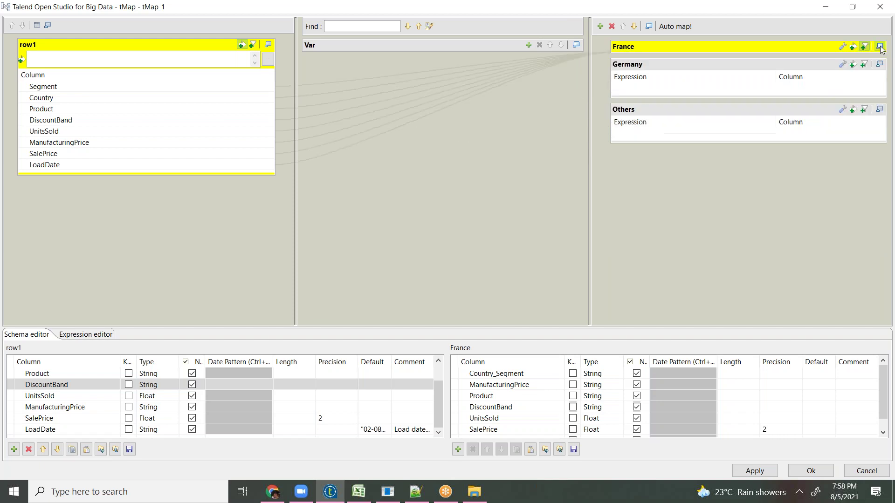
{"action": "left_click", "coordinate": [879, 47]}
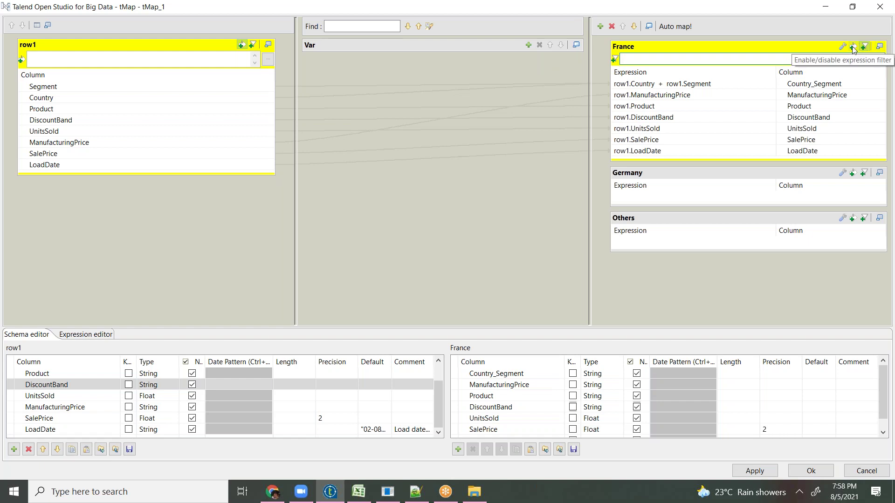
{"action": "left_click", "coordinate": [852, 47]}
{"action": "left_click", "coordinate": [786, 63]}
{"action": "left_click", "coordinate": [863, 48]}
{"action": "left_click", "coordinate": [863, 49]}
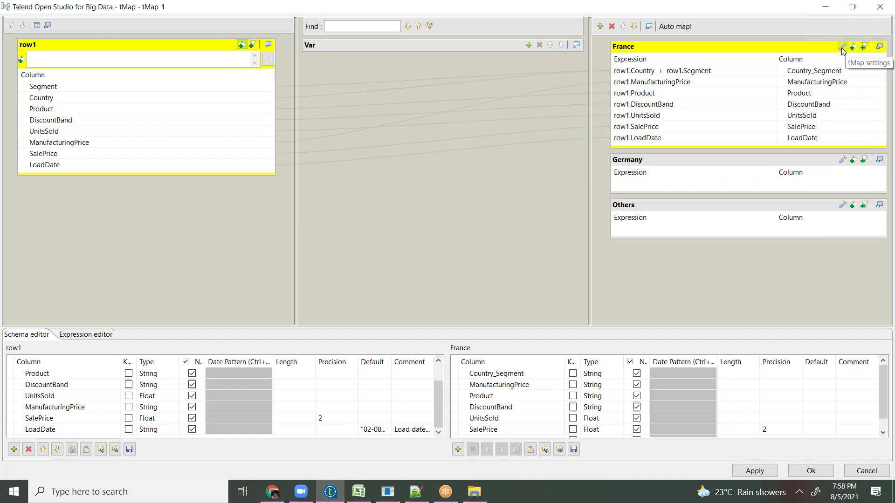
Review the France output table's tMap settings, enable its expression filter, and hide the settings.
{"action": "left_click", "coordinate": [842, 47]}
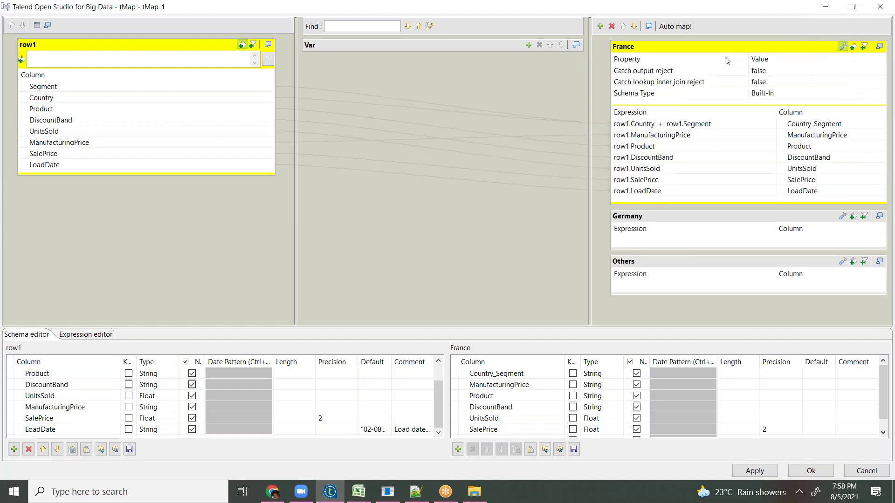
{"action": "left_click", "coordinate": [671, 72]}
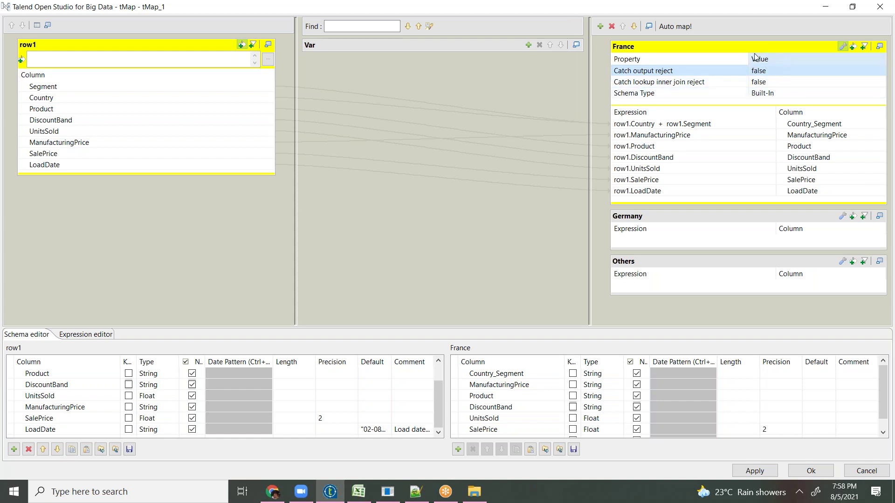
{"action": "left_click", "coordinate": [852, 48]}
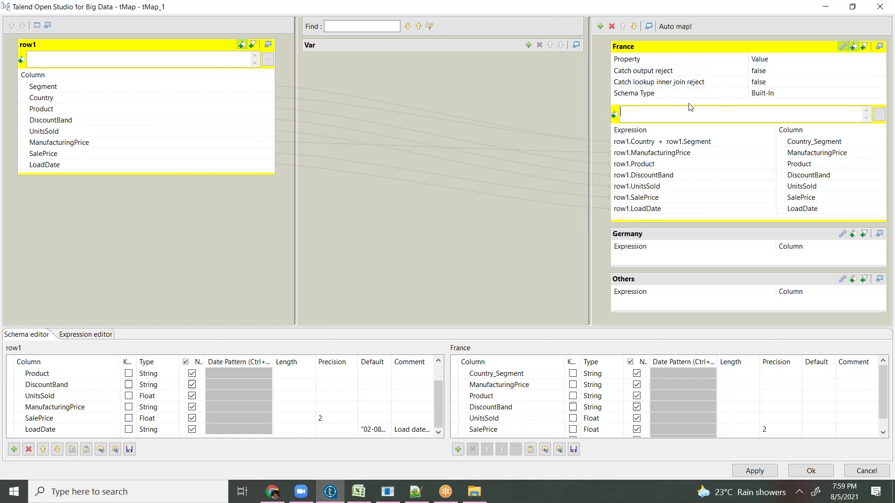
{"action": "left_click", "coordinate": [843, 47]}
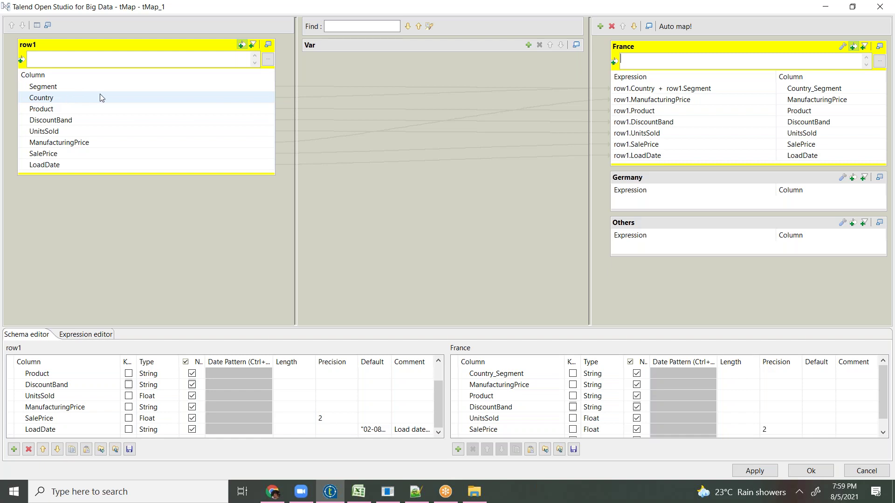
Set the France output table's filter expression to row1.Country.equalsIgnoreCase("France").
{"action": "left_click", "coordinate": [110, 102]}
{"action": "left_click_drag", "start_coordinate": [110, 102], "coordinate": [725, 62]}
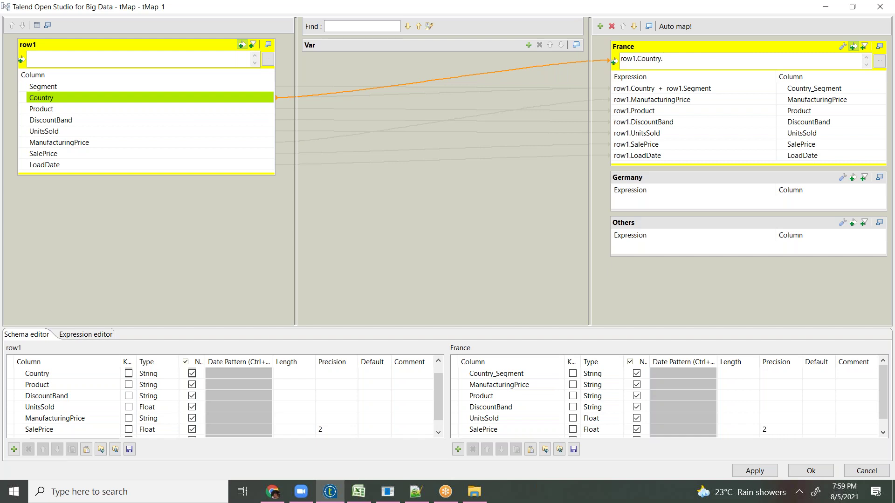
{"action": "key", "text": "ctrl+space"}
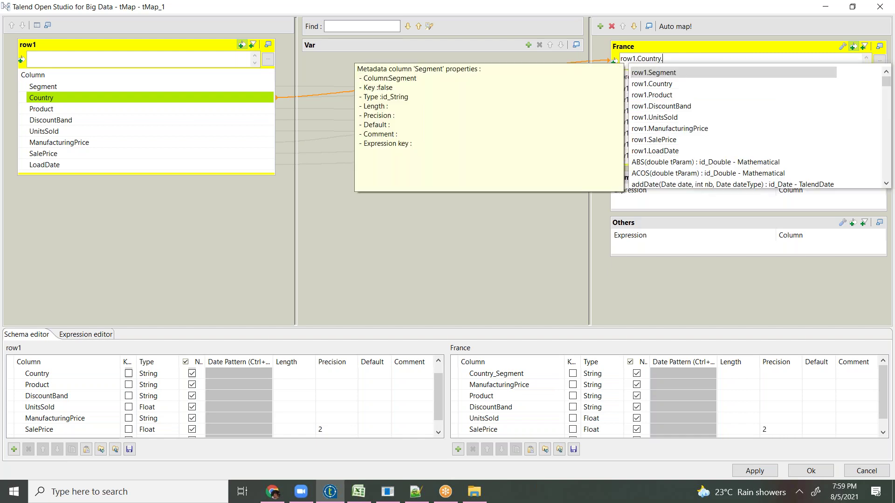
{"action": "type", "text": "equ"}
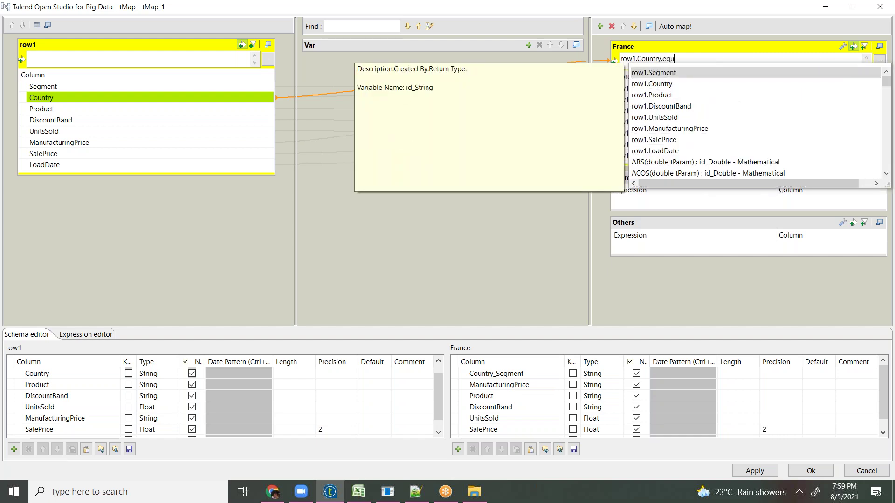
{"action": "type", "text": "als"}
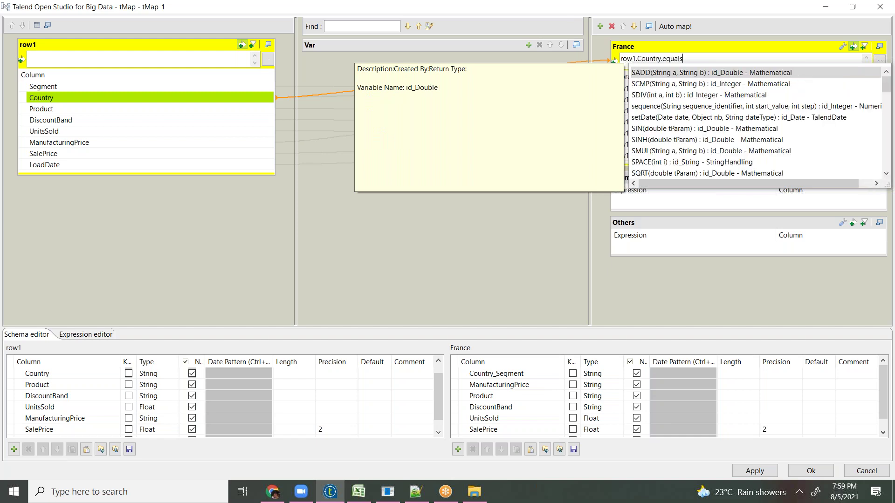
{"action": "type", "text": "Ign"}
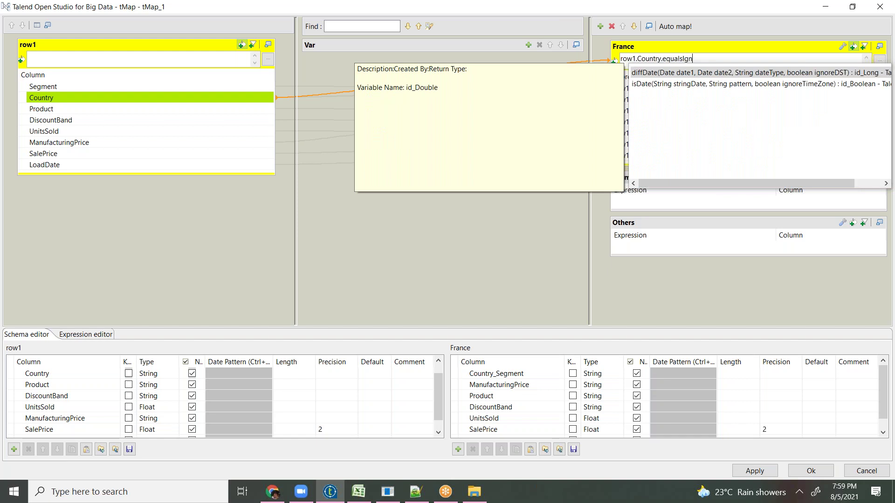
{"action": "type", "text": "oreCase"}
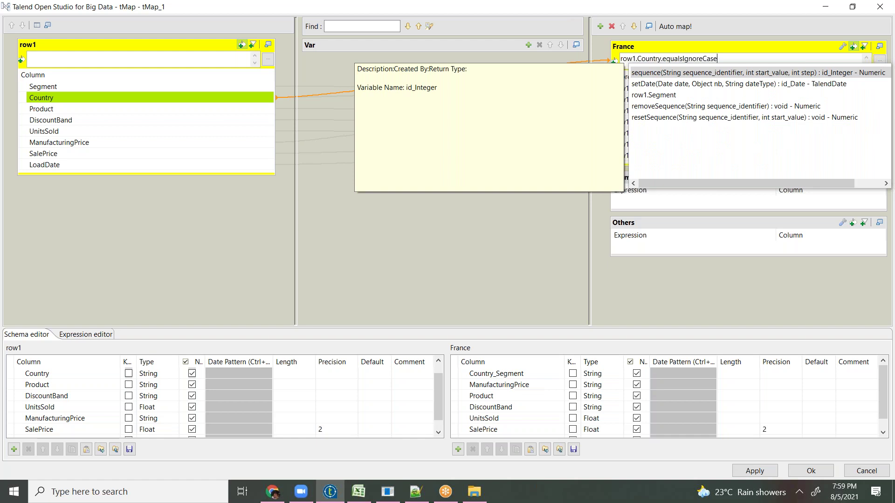
{"action": "type", "text": "(\""}
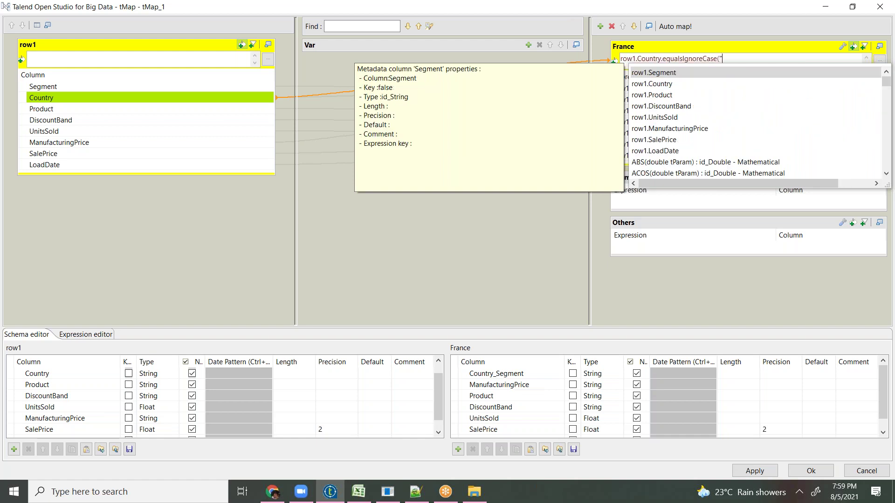
{"action": "type", "text": "France"}
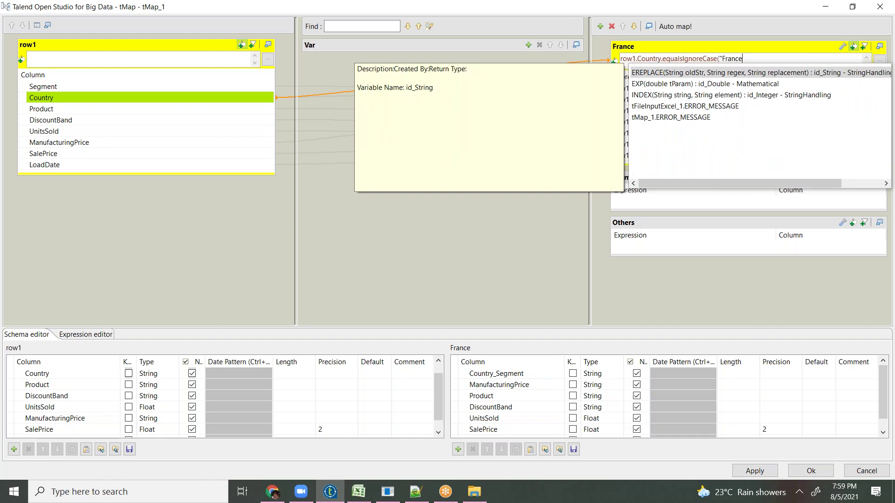
{"action": "type", "text": "\""}
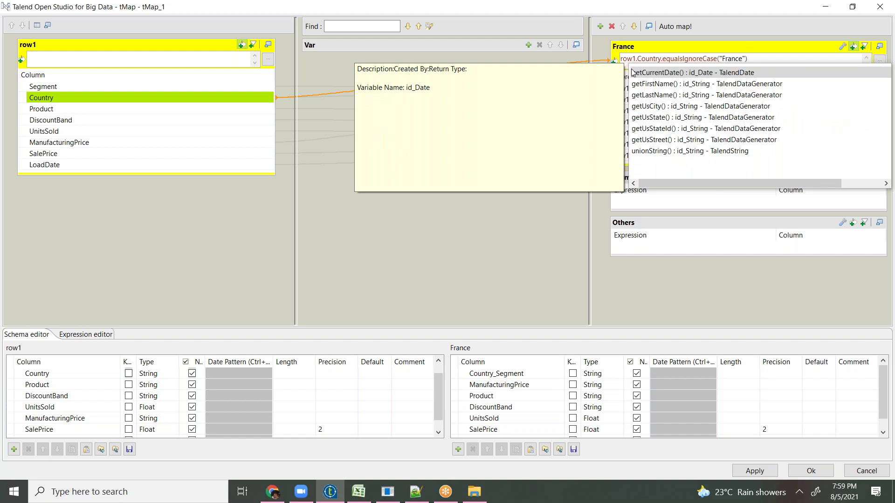
{"action": "left_click", "coordinate": [813, 58]}
{"action": "type", "text": ")"}
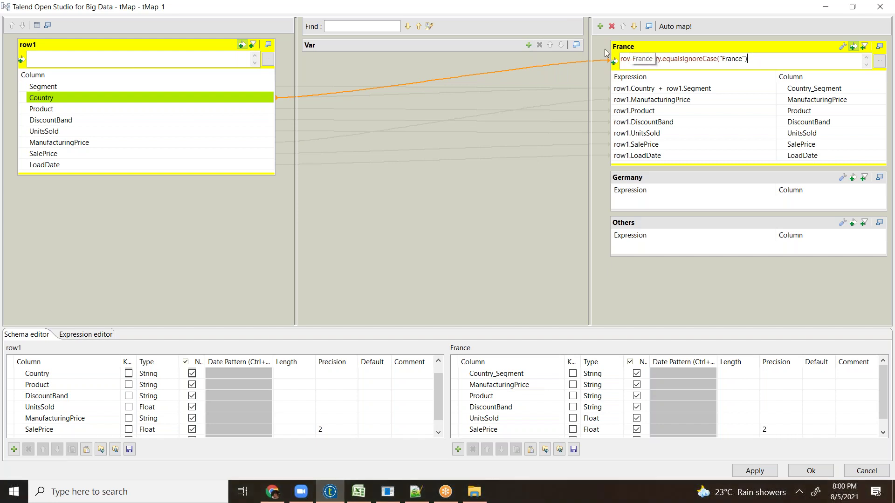
Map all row1 columns to the Germany output table and remove its LoadDate, ManufacturingPrice and DiscountBand columns.
{"action": "left_click", "coordinate": [191, 44]}
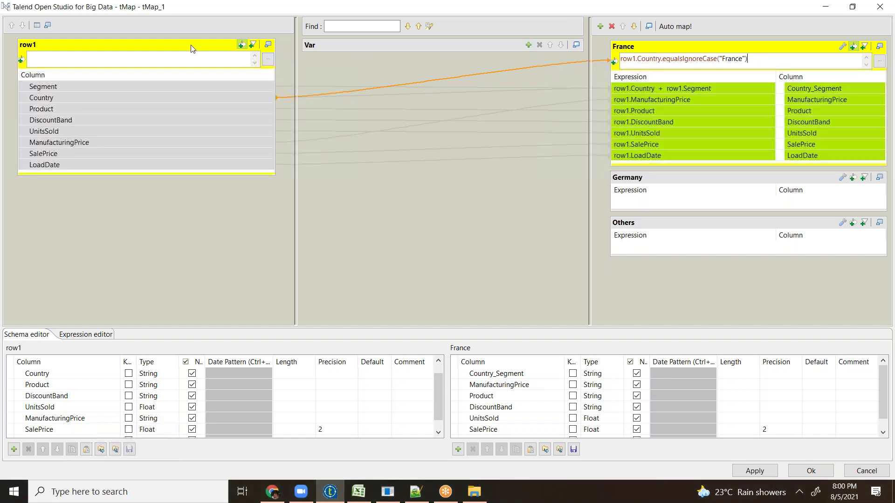
{"action": "left_click_drag", "start_coordinate": [212, 91], "coordinate": [817, 204]}
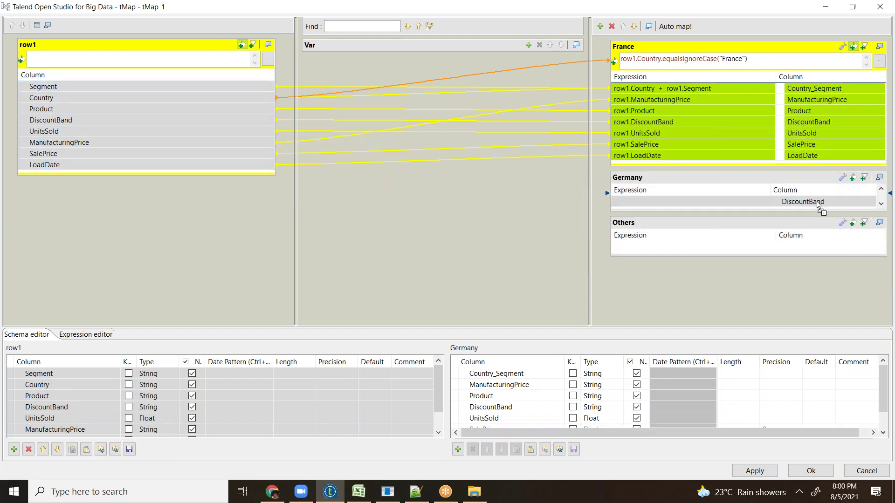
{"action": "left_click", "coordinate": [796, 282]}
{"action": "left_click", "coordinate": [472, 450]}
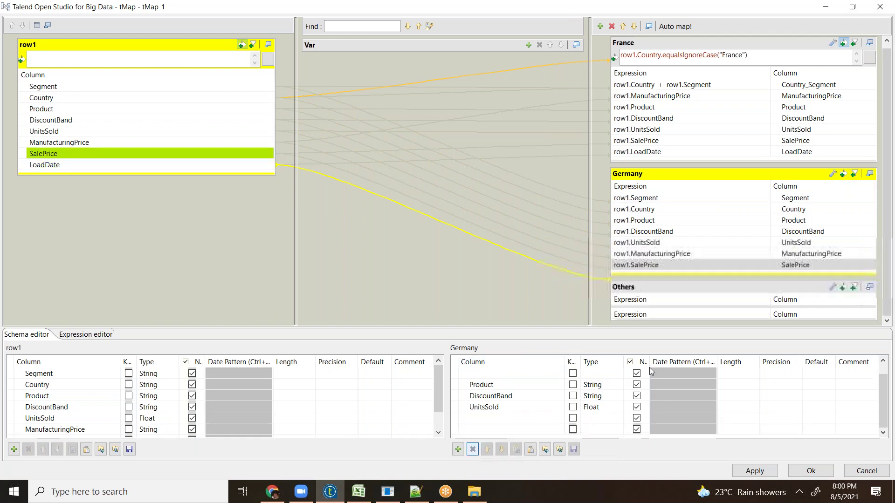
{"action": "left_click", "coordinate": [826, 257]}
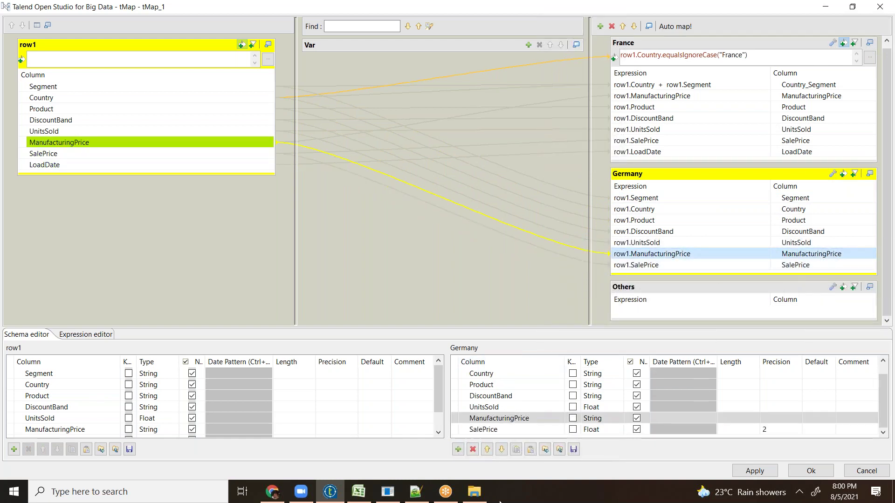
{"action": "left_click", "coordinate": [472, 450]}
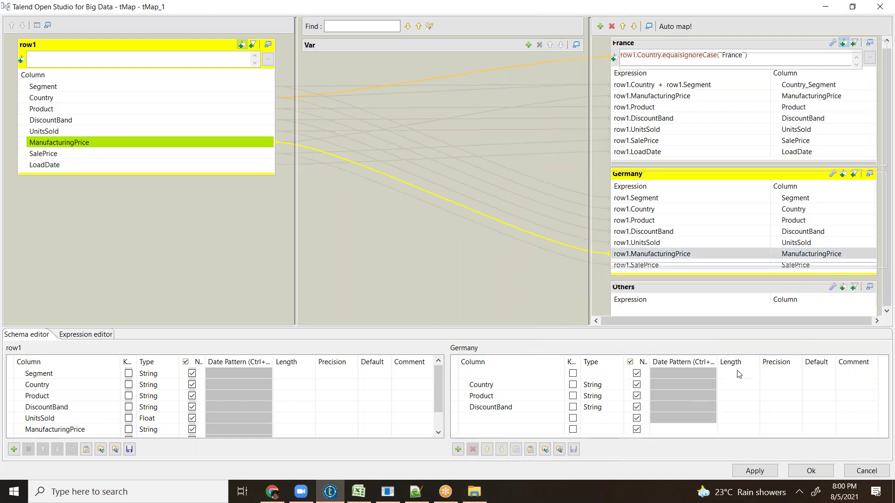
{"action": "left_click", "coordinate": [816, 235]}
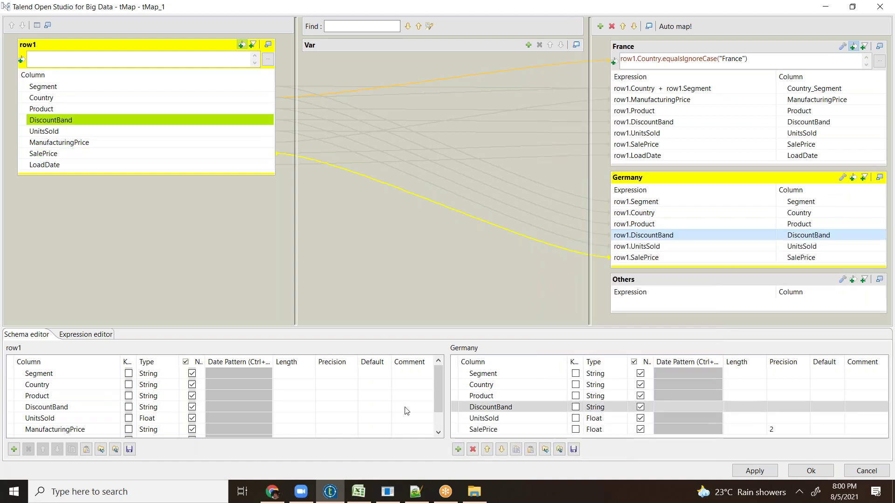
{"action": "left_click", "coordinate": [473, 450]}
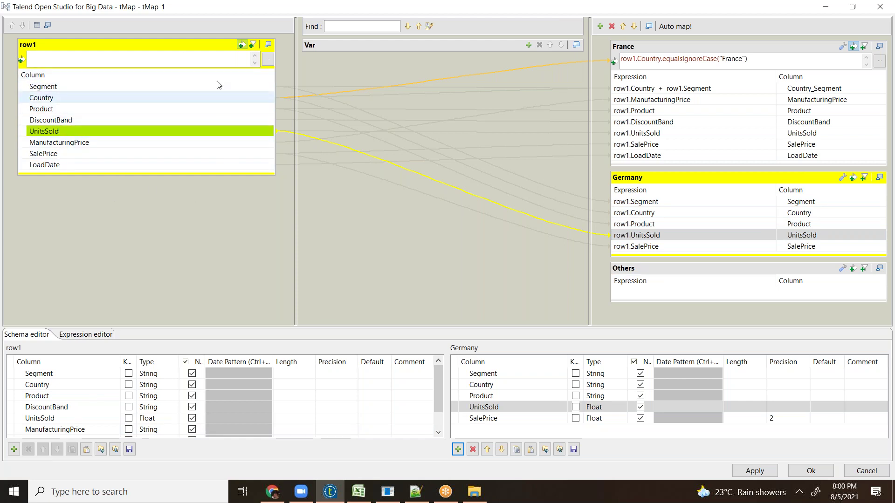
Enable the Germany output table's expression filter and insert row1.Country into it.
{"action": "left_click", "coordinate": [853, 179]}
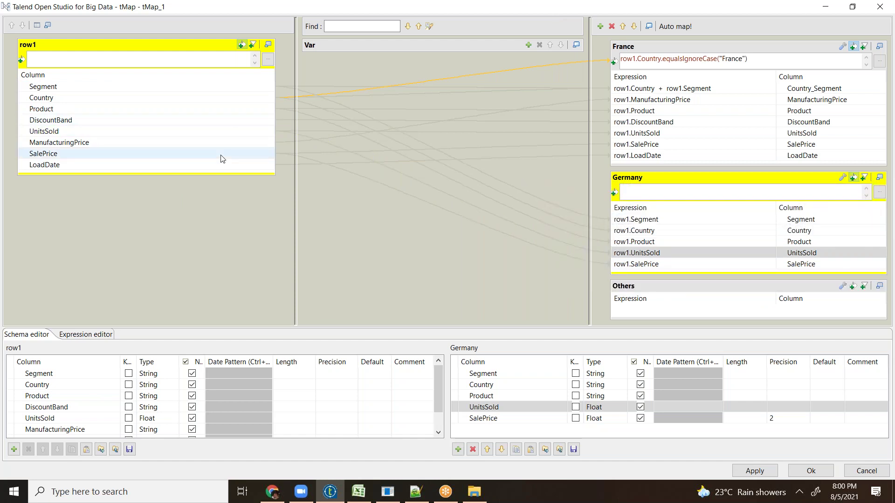
{"action": "left_click", "coordinate": [106, 98]}
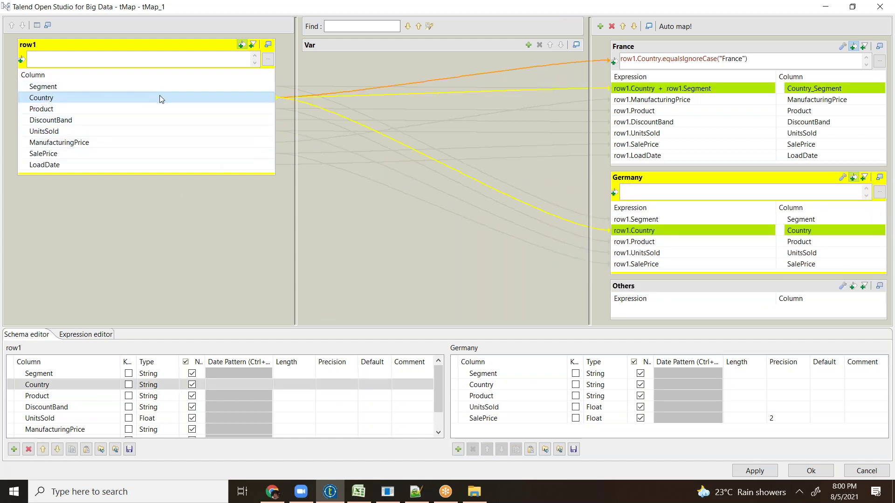
{"action": "left_click_drag", "start_coordinate": [162, 96], "coordinate": [547, 184]}
{"action": "left_click_drag", "start_coordinate": [727, 205], "coordinate": [736, 195]}
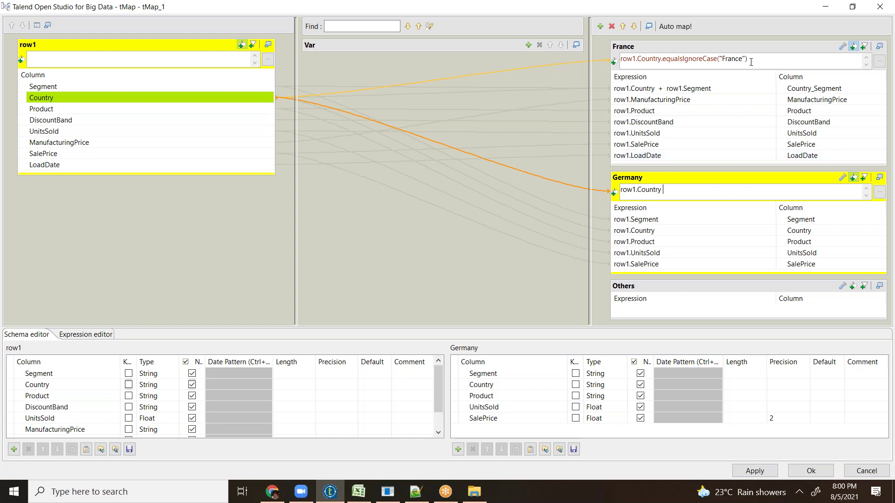
Copy the .equalsIgnoreCase condition from the France filter to the Germany filter and change its value to "Germany".
{"action": "left_click_drag", "start_coordinate": [756, 59], "coordinate": [660, 61]}
{"action": "key", "text": "ctrl+c"}
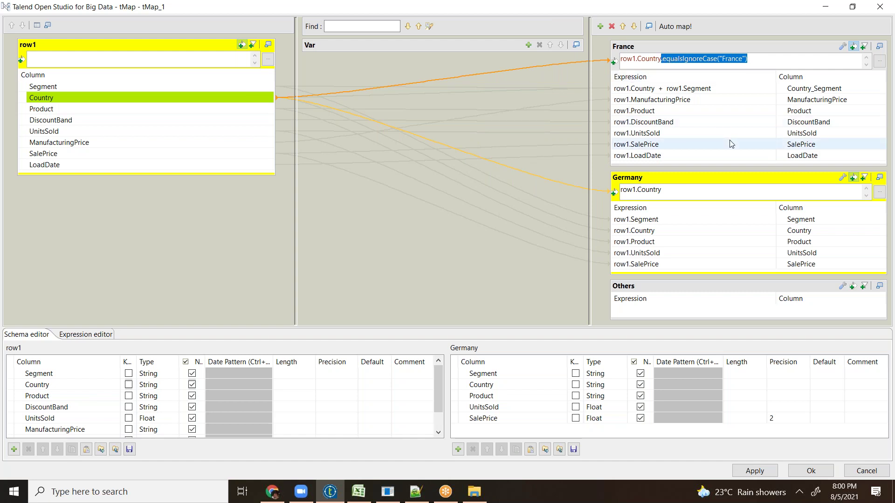
{"action": "left_click", "coordinate": [697, 191]}
{"action": "key", "text": "ctrl+v"}
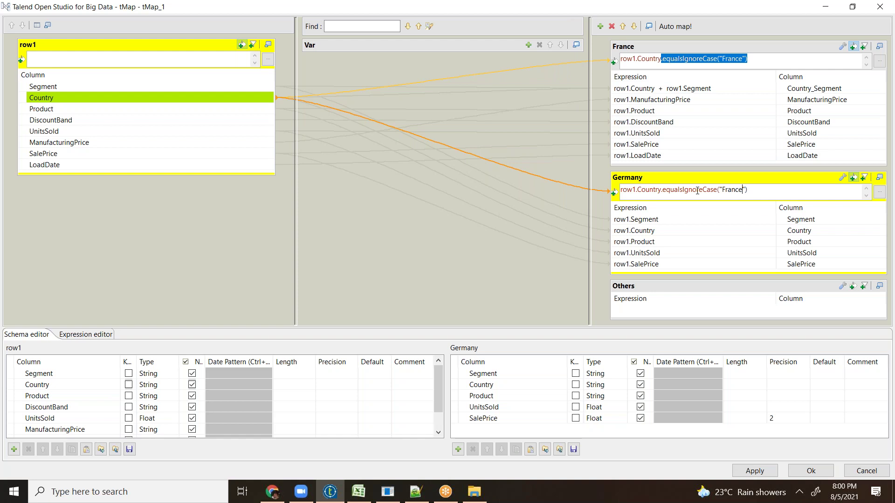
{"action": "key", "text": "shift+Left"}
{"action": "key", "text": "shift+Left"}
{"action": "key", "text": "shift+Left"}
{"action": "type", "text": "Ge"}
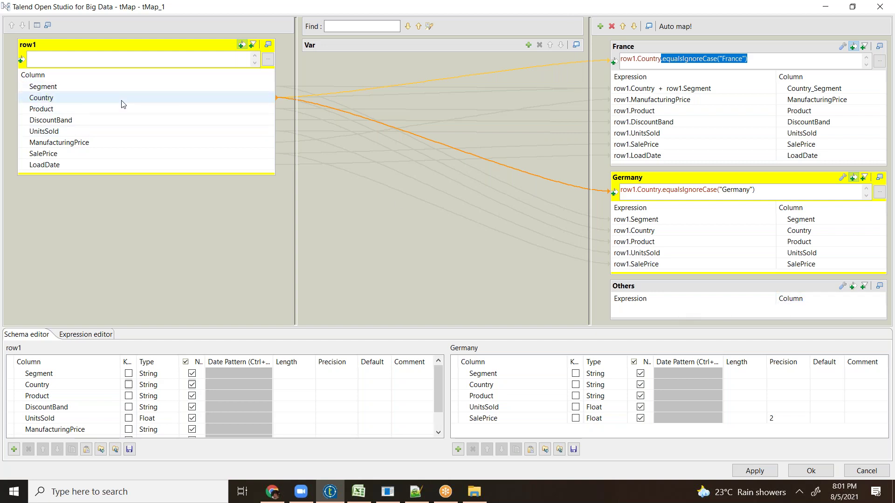
Map row1's Country column to the Others output table and set its Catch output reject property to true.
{"action": "left_click_drag", "start_coordinate": [124, 106], "coordinate": [820, 310]}
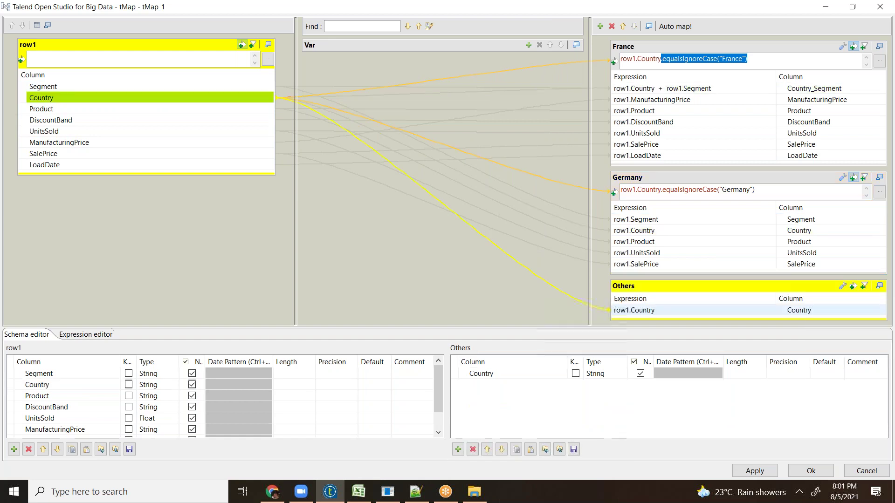
{"action": "left_click", "coordinate": [844, 286]}
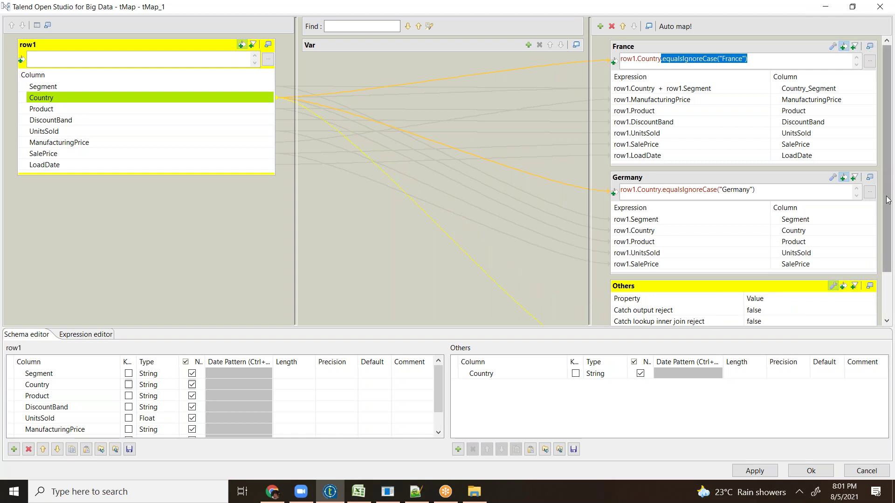
{"action": "scroll", "coordinate": [888, 205], "scroll_direction": "down", "scroll_amount": 2}
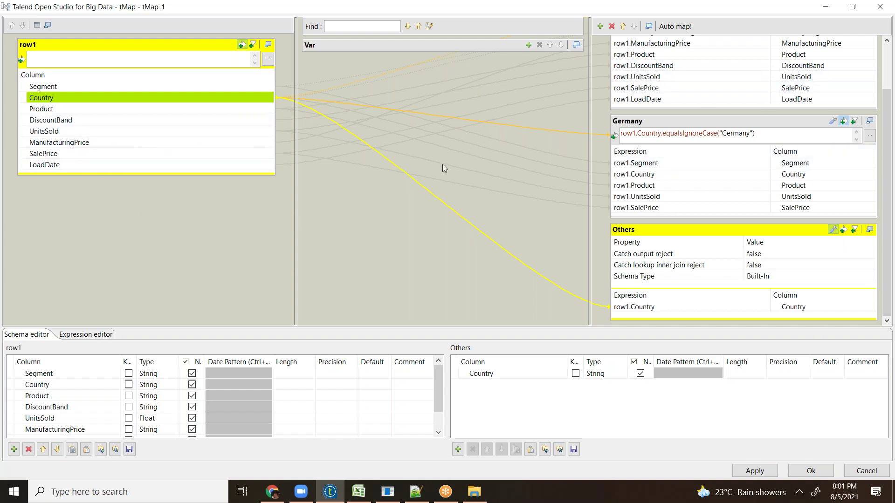
{"action": "left_click", "coordinate": [758, 255]}
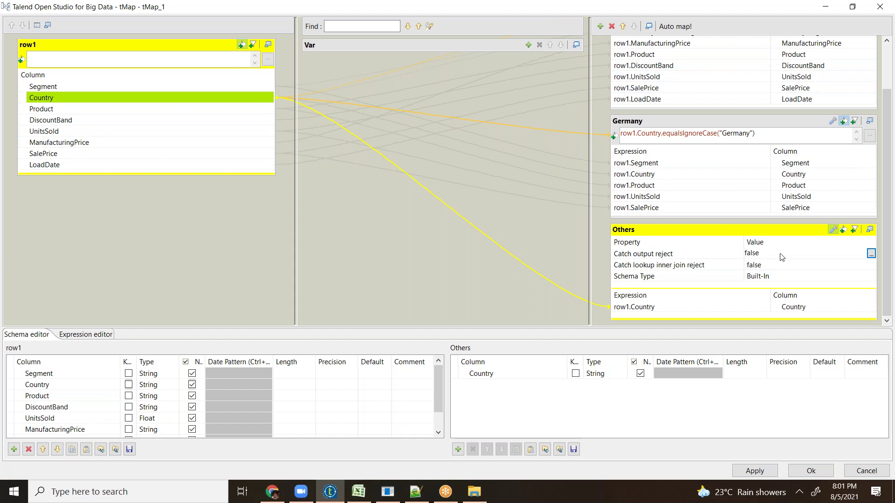
{"action": "left_click", "coordinate": [870, 254]}
{"action": "left_click", "coordinate": [412, 185]}
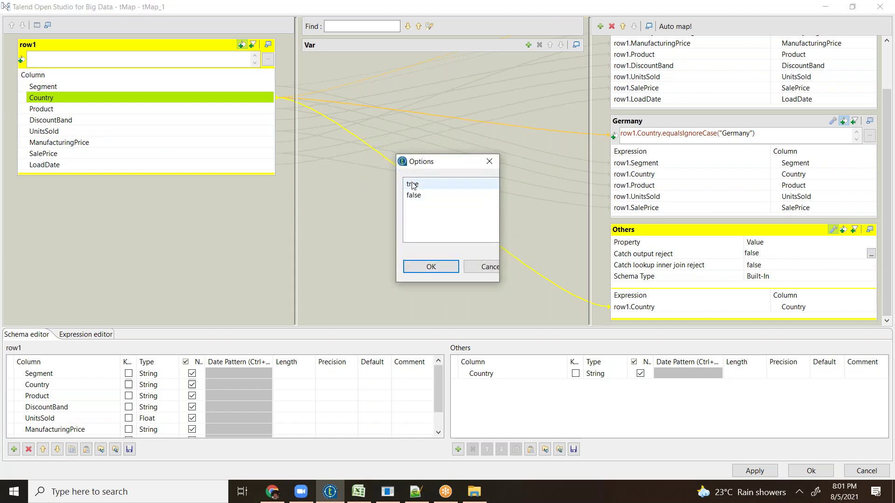
{"action": "left_click", "coordinate": [443, 267]}
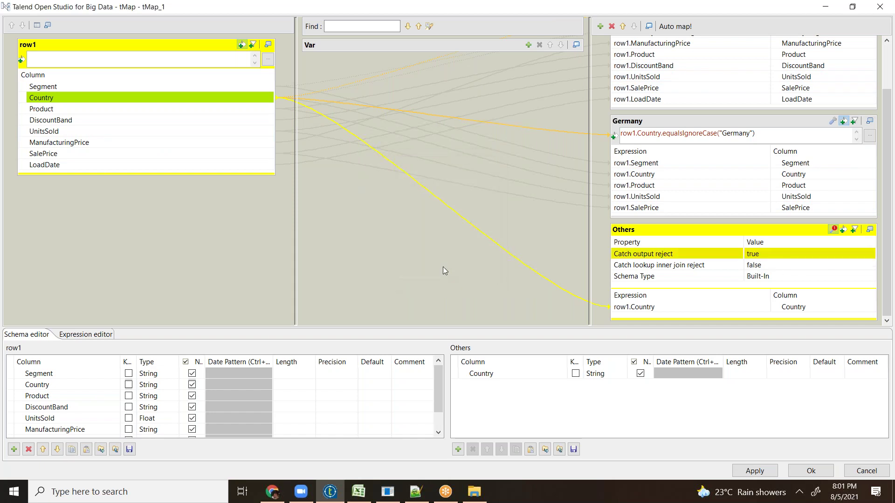
{"action": "left_click", "coordinate": [784, 260]}
Add a new output table named AllCountries.
{"action": "left_click", "coordinate": [600, 27]}
{"action": "left_click_drag", "start_coordinate": [451, 206], "coordinate": [421, 200]}
{"action": "type", "text": "AllCountries"}
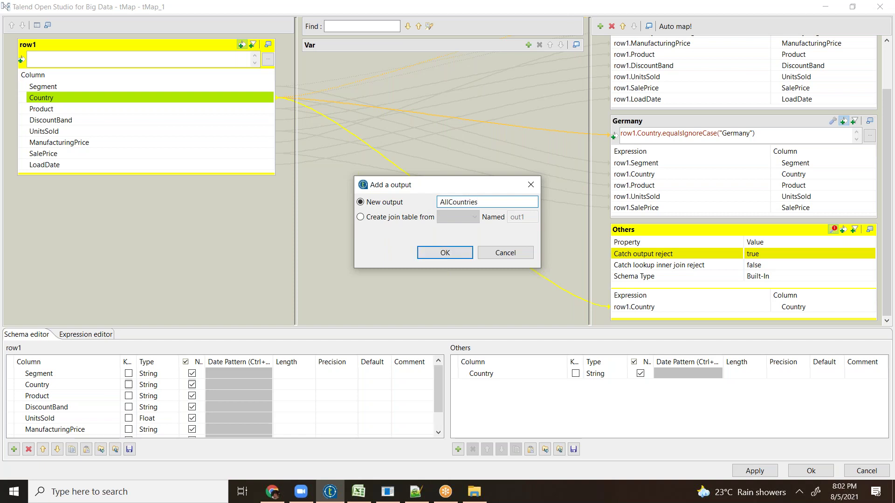
{"action": "key", "text": "Return"}
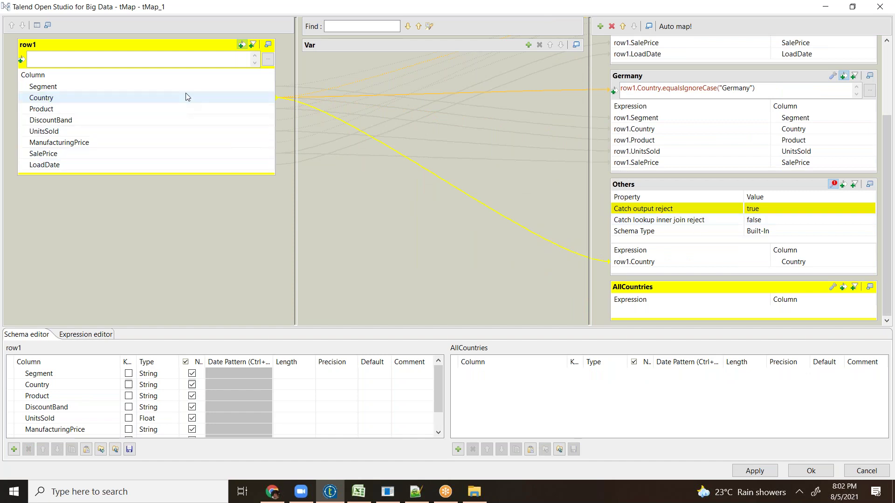
Hide the Others table's tMap settings and map row1's Country column to the AllCountries output table.
{"action": "left_click_drag", "start_coordinate": [191, 100], "coordinate": [854, 261]}
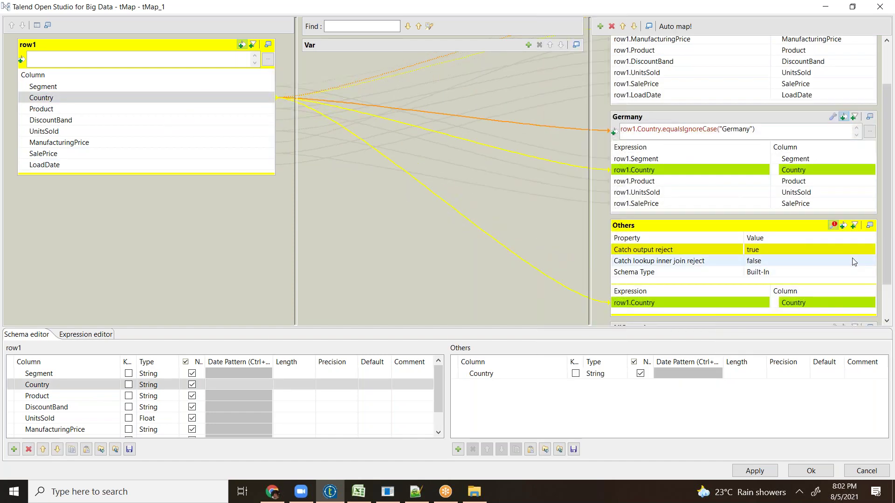
{"action": "left_click", "coordinate": [833, 226]}
{"action": "left_click", "coordinate": [834, 226]}
{"action": "left_click", "coordinate": [834, 226]}
{"action": "left_click", "coordinate": [77, 98]}
{"action": "left_click_drag", "start_coordinate": [107, 113], "coordinate": [785, 294]}
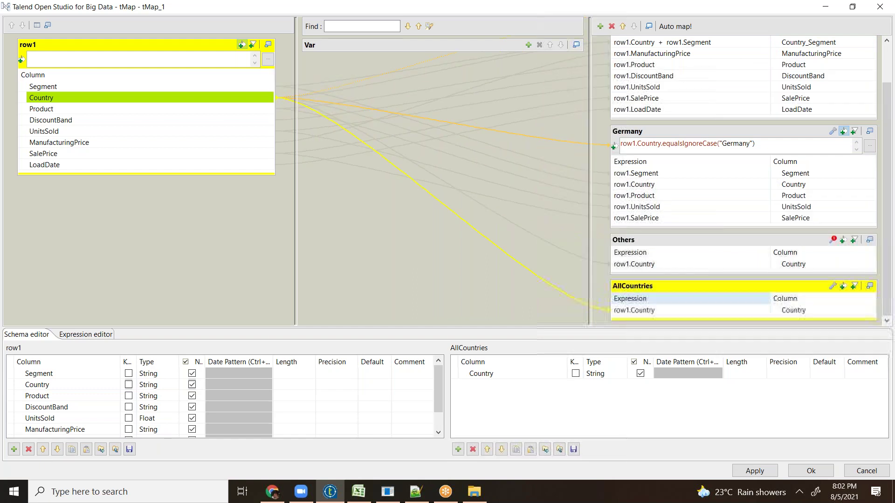
Show the AllCountries output table's tMap settings and review its properties.
{"action": "left_click", "coordinate": [832, 286]}
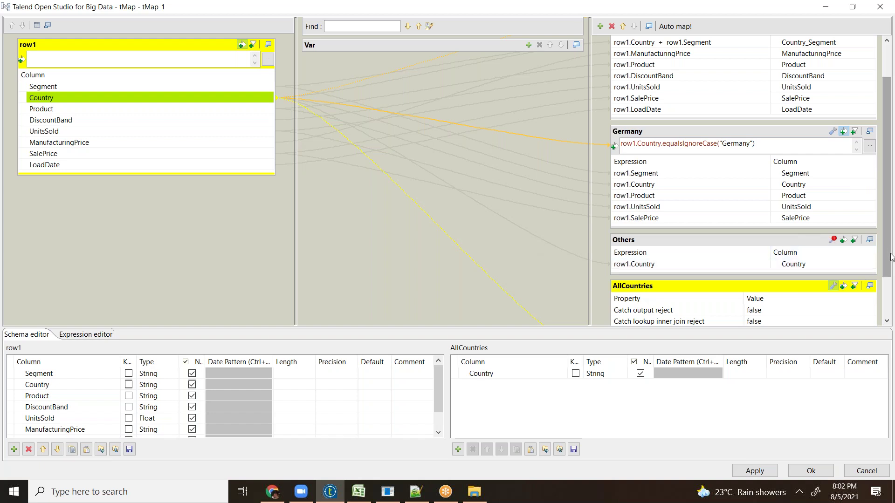
{"action": "scroll", "coordinate": [796, 308], "scroll_direction": "down", "scroll_amount": 3}
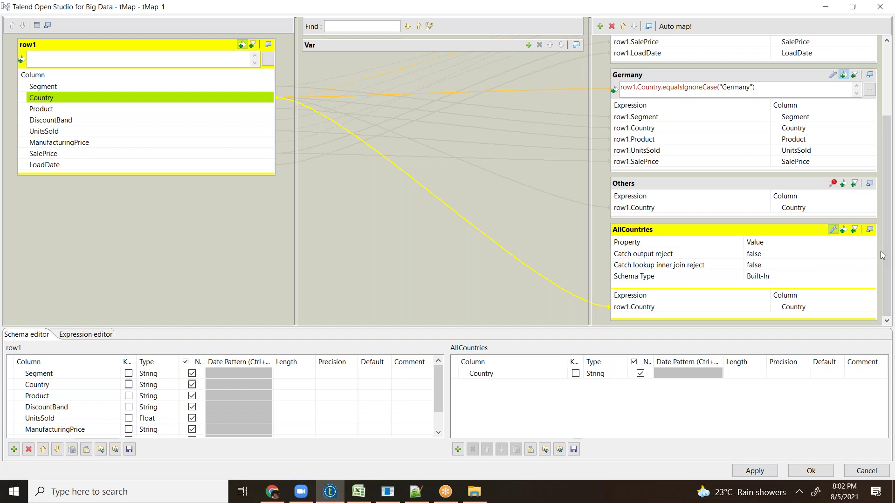
Review the output table mappings and filters in tMap_1, and save them by closing the map editor.
{"action": "left_click", "coordinate": [809, 471]}
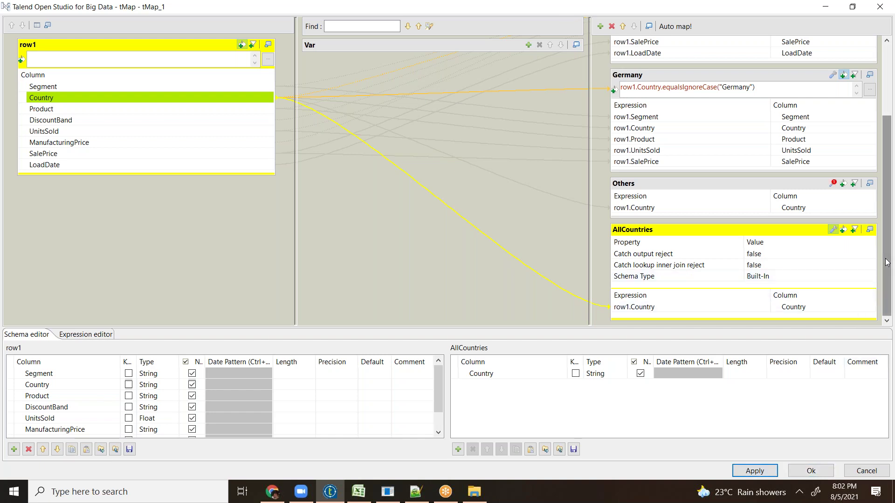
{"action": "scroll", "coordinate": [887, 262], "scroll_direction": "up", "scroll_amount": 3}
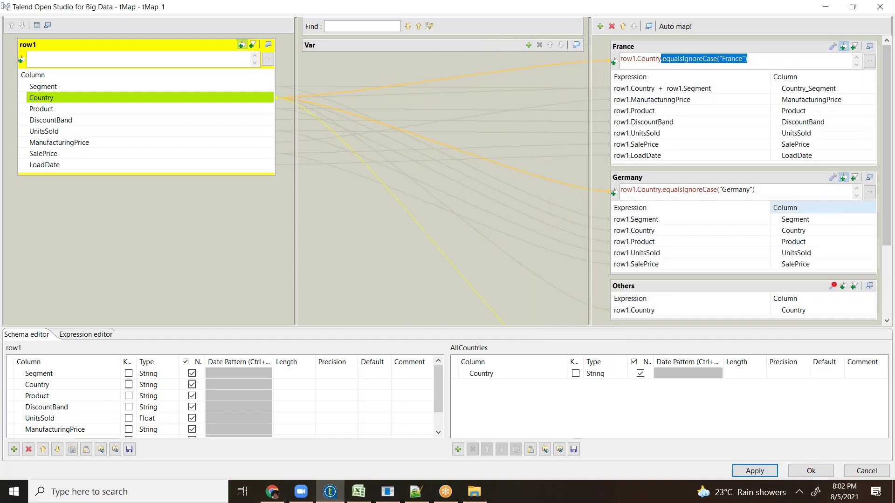
{"action": "scroll", "coordinate": [893, 258], "scroll_direction": "down", "scroll_amount": 3}
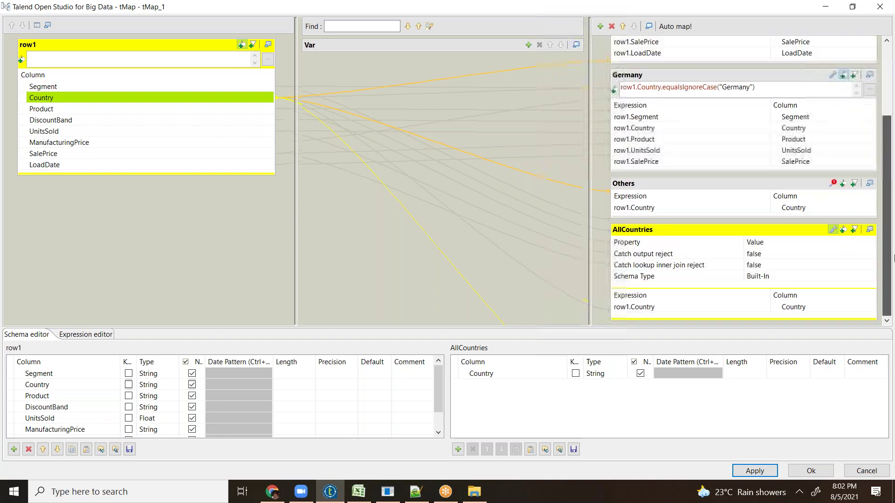
{"action": "left_click", "coordinate": [819, 472]}
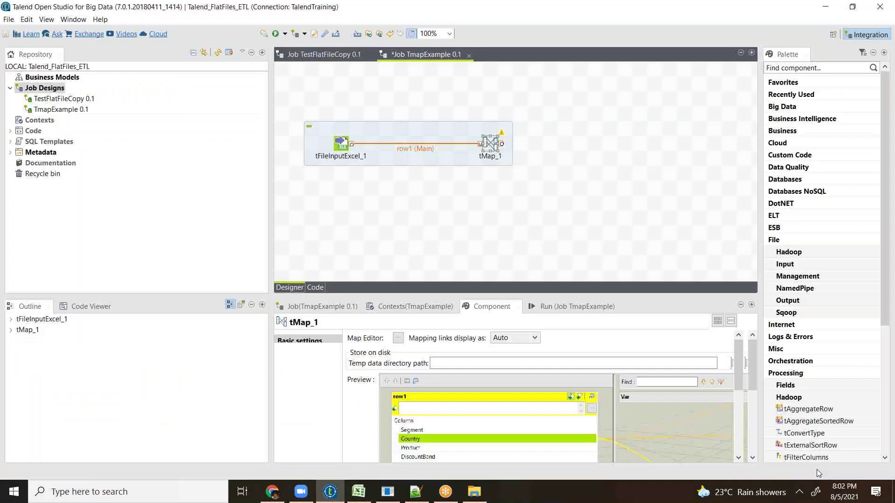
{"action": "left_click", "coordinate": [665, 153]}
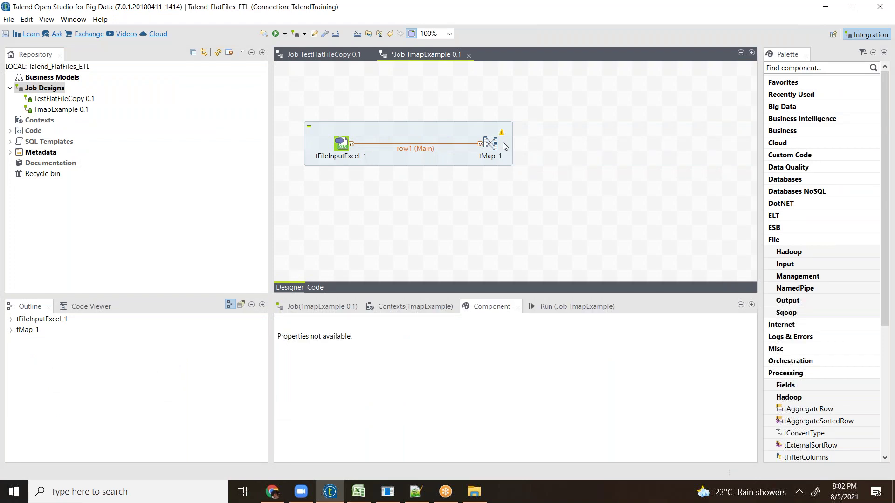
Copy tFileOutputDelimited_4 from the TestFlatFileCopy job into TmapExample and place it above and to the right of tMap_1.
{"action": "mouse_move", "coordinate": [502, 137]}
{"action": "left_click", "coordinate": [332, 54]}
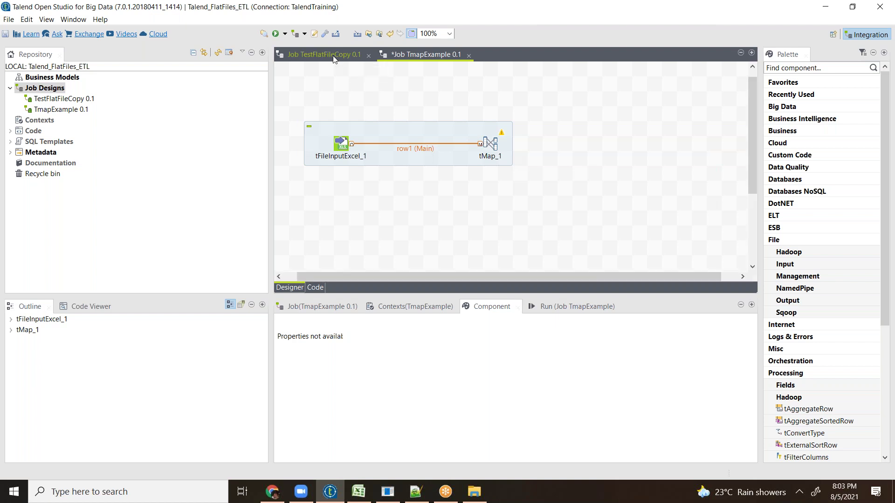
{"action": "left_click_drag", "start_coordinate": [751, 133], "coordinate": [753, 223]}
{"action": "left_click", "coordinate": [657, 188]}
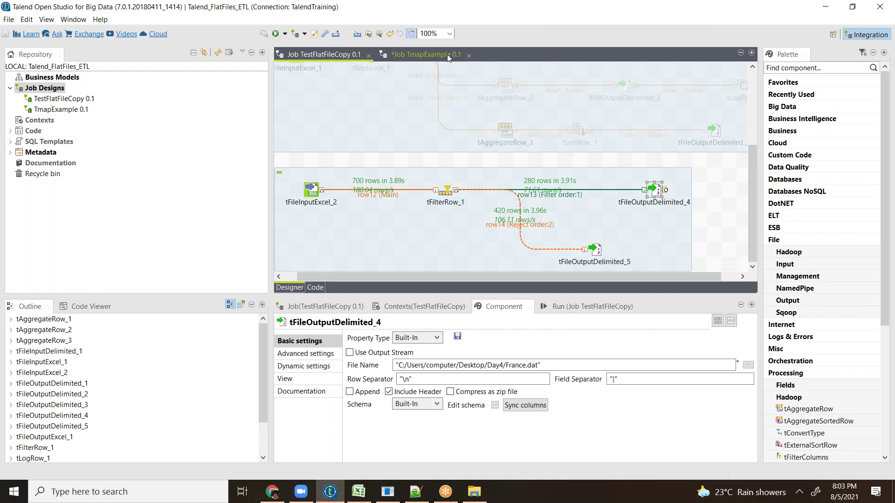
{"action": "left_click", "coordinate": [433, 55]}
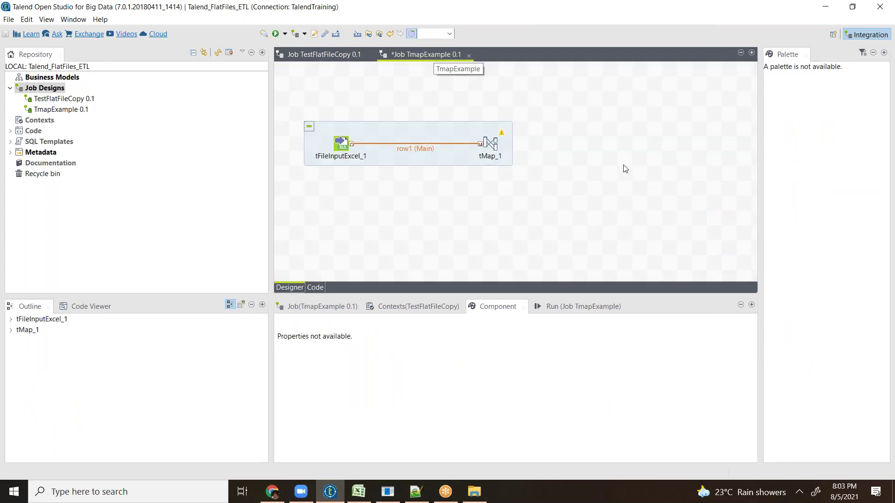
{"action": "key", "text": "ctrl+v"}
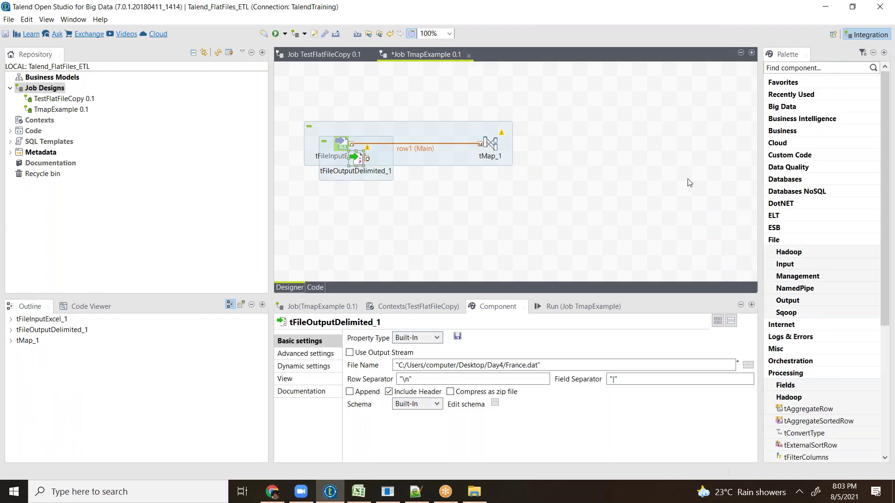
{"action": "left_click_drag", "start_coordinate": [363, 163], "coordinate": [620, 100]}
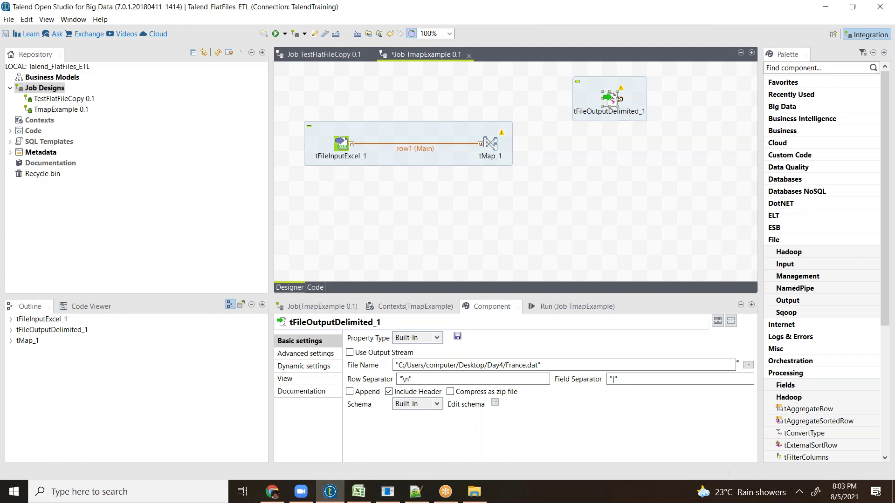
Set the label format of the pasted delimited output component to France.
{"action": "left_click", "coordinate": [718, 320]}
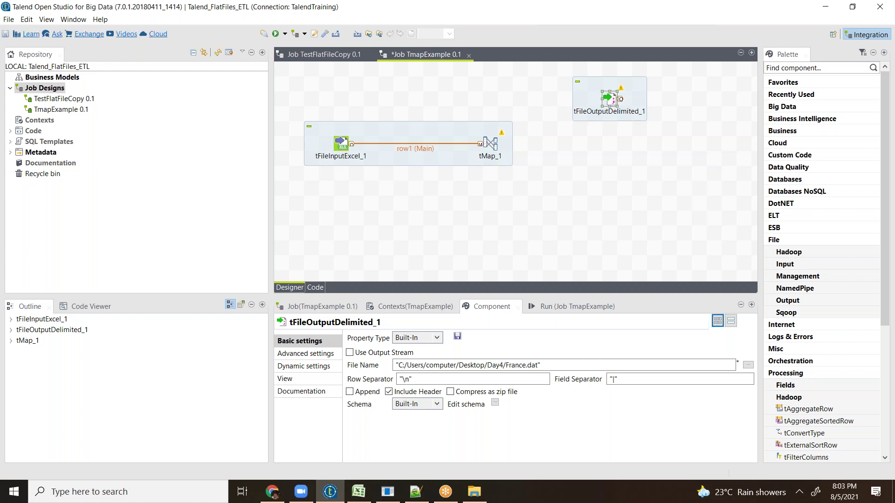
{"action": "left_click", "coordinate": [295, 380]}
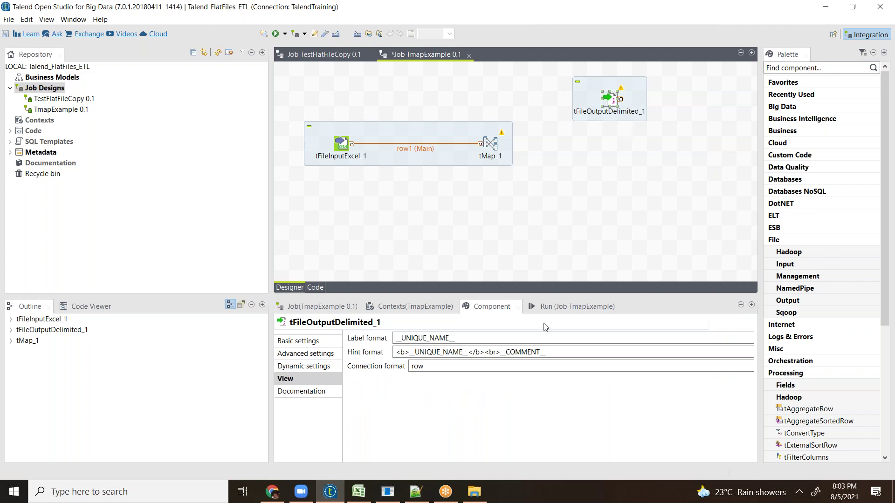
{"action": "left_click_drag", "start_coordinate": [457, 338], "coordinate": [386, 335]}
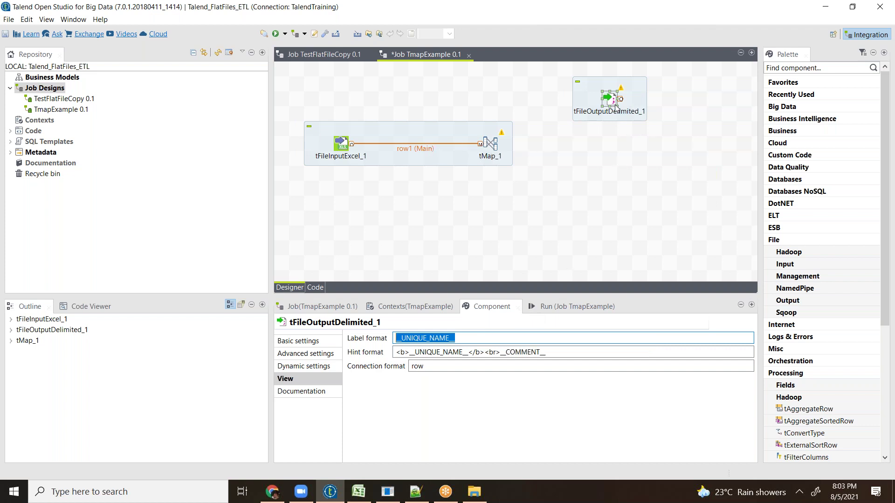
{"action": "type", "text": "France"}
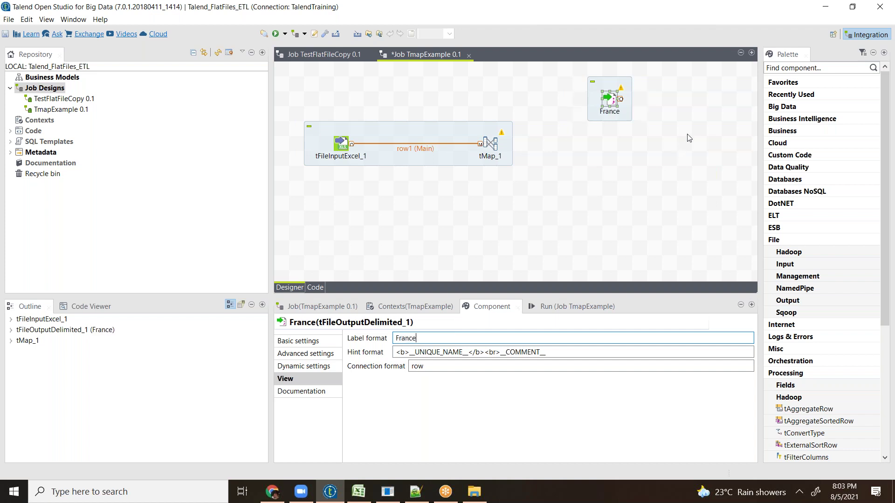
{"action": "left_click", "coordinate": [593, 260]}
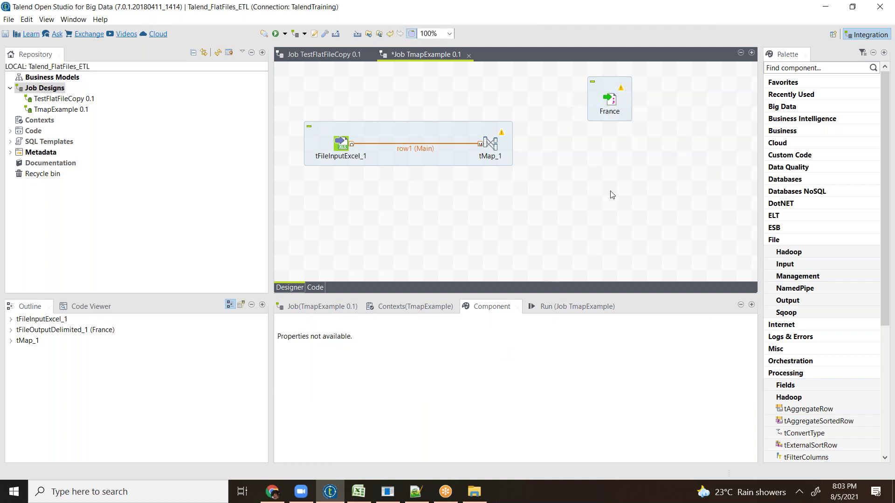
Change the France component's output file name to "C:/Users/computer/Desktop/Day4/France_Tmap.dat".
{"action": "left_click", "coordinate": [611, 105]}
{"action": "left_click", "coordinate": [560, 364]}
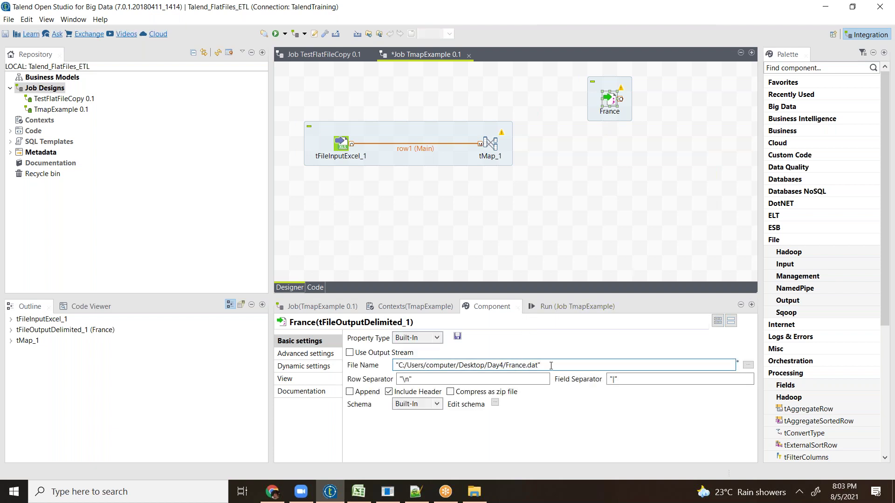
{"action": "left_click", "coordinate": [526, 365]}
{"action": "type", "text": "_Tmap"}
Connect tMap_1's France output row to the France delimited output component.
{"action": "right_click", "coordinate": [487, 148]}
{"action": "mouse_move", "coordinate": [507, 152]}
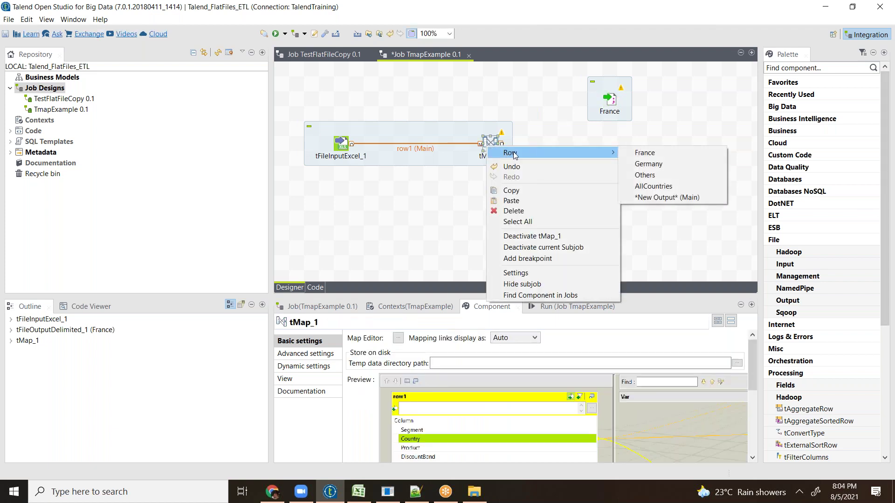
{"action": "left_click", "coordinate": [641, 152]}
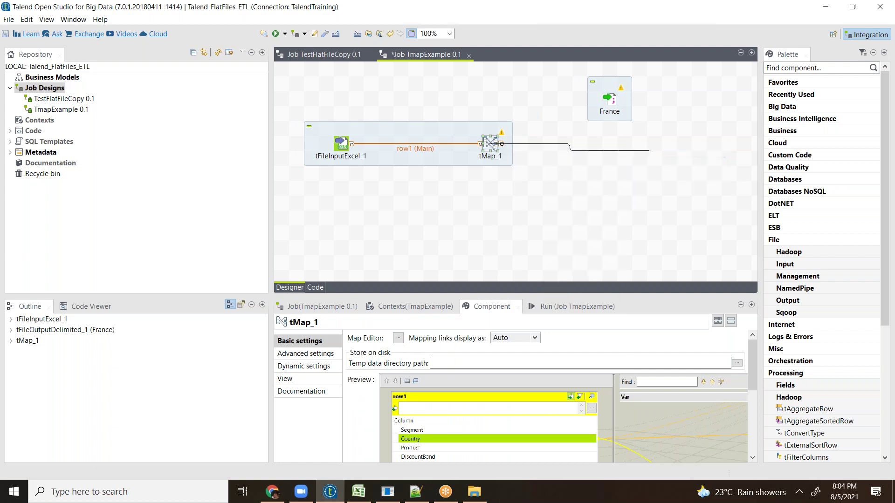
{"action": "left_click", "coordinate": [611, 102]}
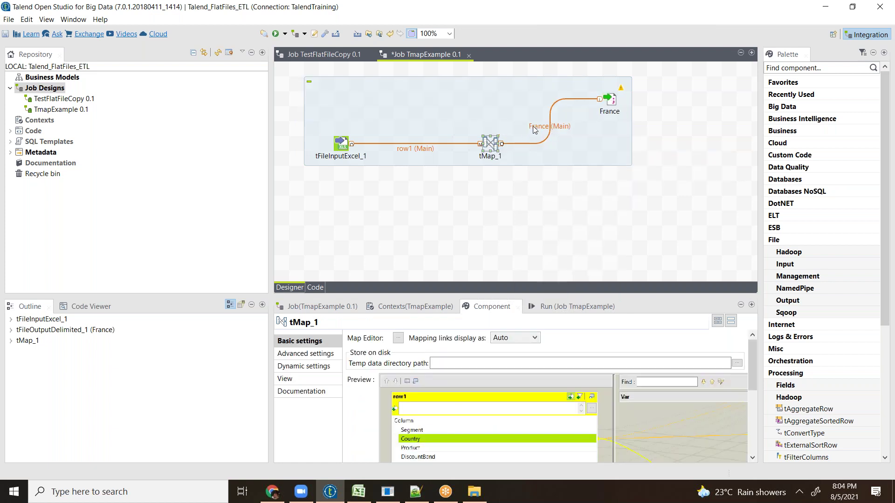
Review the France mapping in tMap_1 and compare the input and output columns in the France component's schema.
{"action": "double_click", "coordinate": [494, 149]}
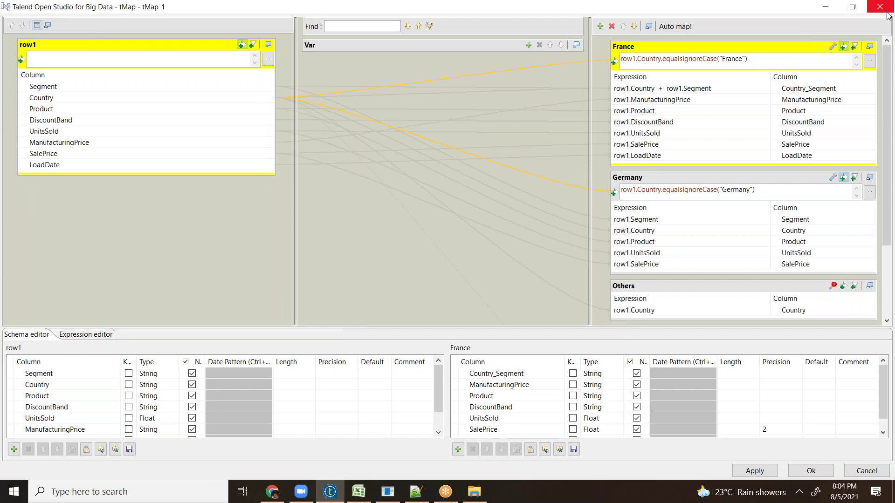
{"action": "left_click", "coordinate": [875, 472]}
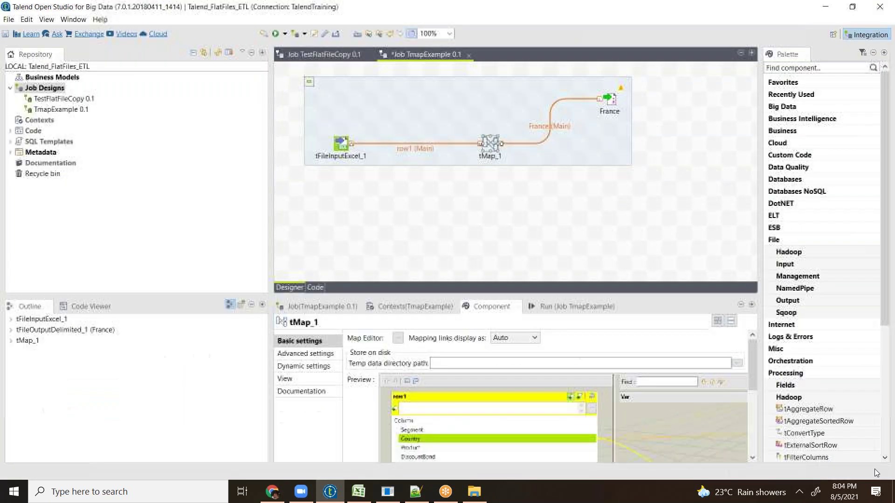
{"action": "left_click", "coordinate": [612, 103]}
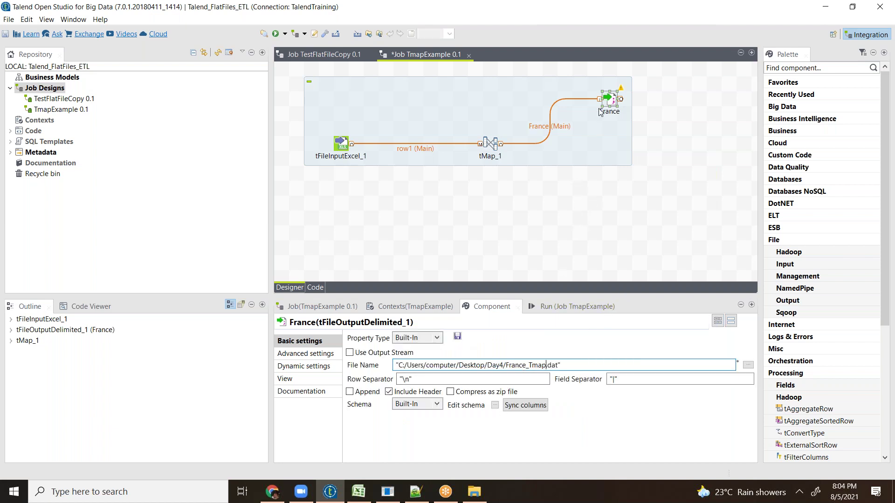
{"action": "left_click", "coordinate": [615, 104]}
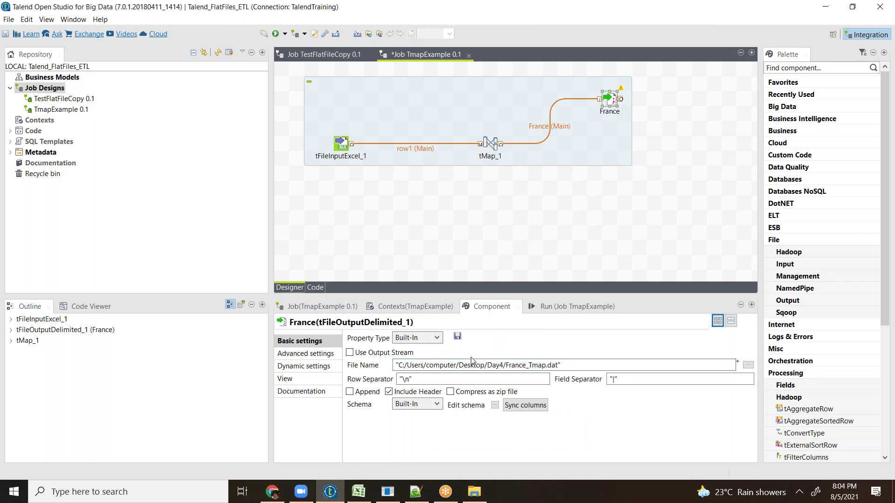
{"action": "left_click", "coordinate": [495, 405]}
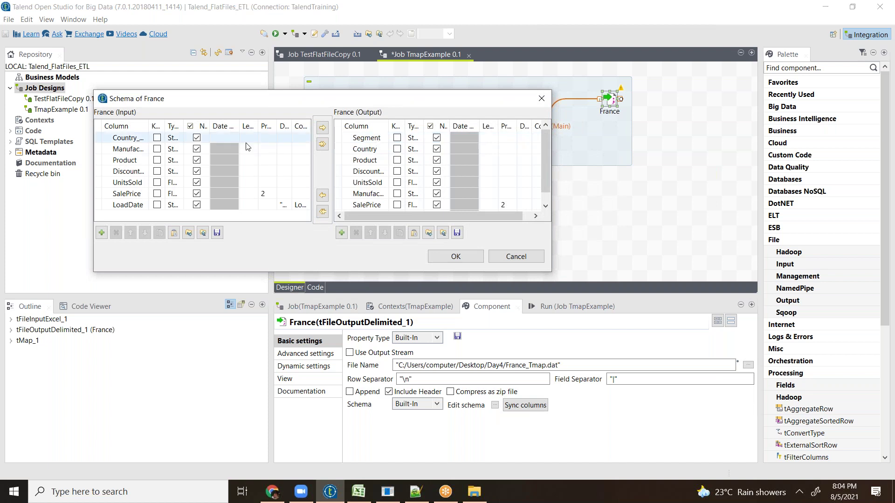
{"action": "left_click", "coordinate": [516, 257]}
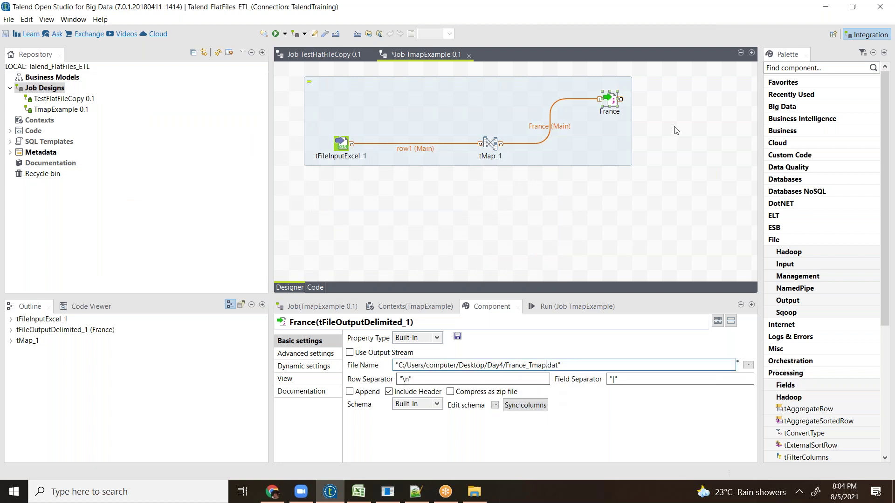
Insert a " | " separator between row1.Country and row1.Segment in the France table's Country_Segment expression and save the mapping.
{"action": "left_click", "coordinate": [493, 144]}
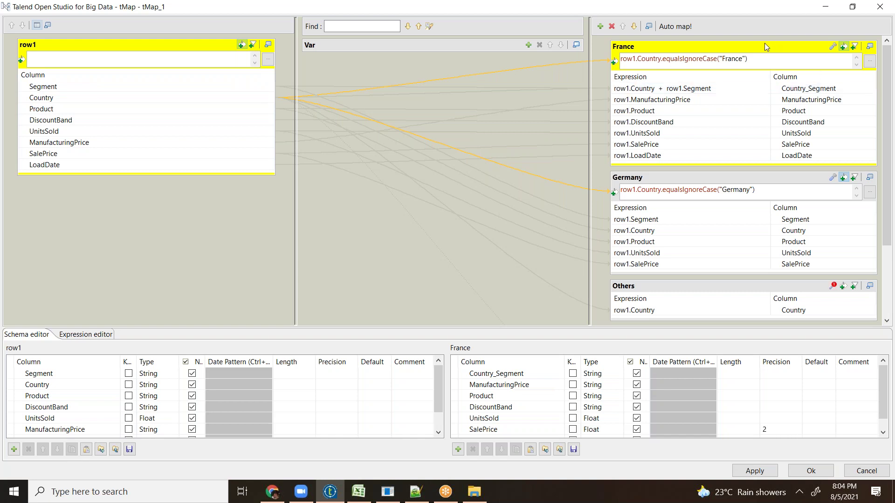
{"action": "left_click", "coordinate": [667, 91]}
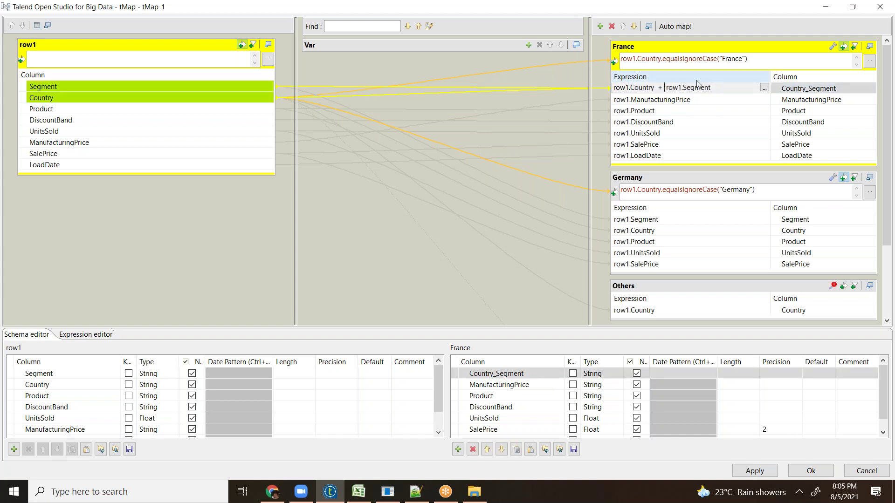
{"action": "type", "text": "\""}
{"action": "type", "text": " \" +"}
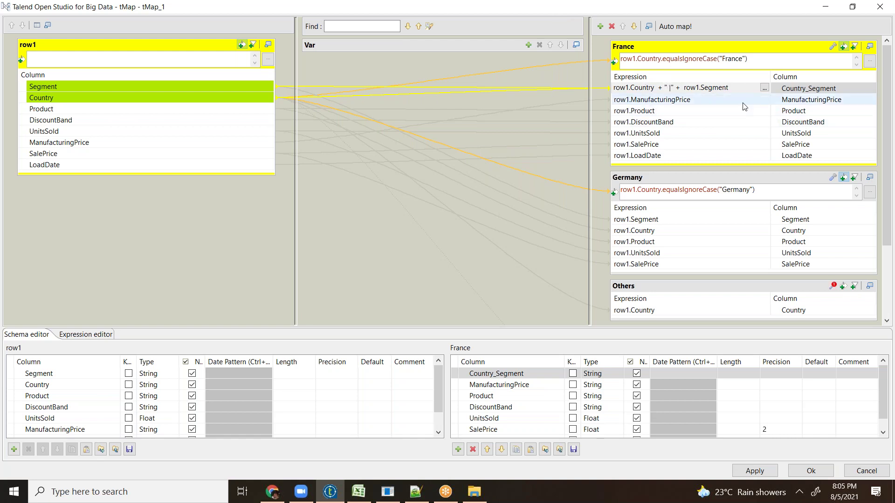
{"action": "type", "text": "|"}
{"action": "left_click", "coordinate": [811, 471]}
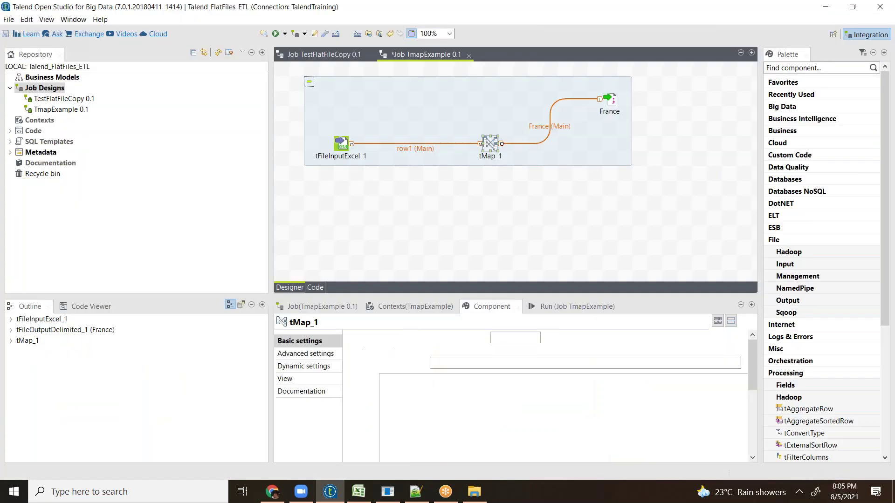
Rename the SalePrice column to SellingPrice in tMap_1's France output table and save the mapping without propagating the changes.
{"action": "left_click", "coordinate": [490, 143]}
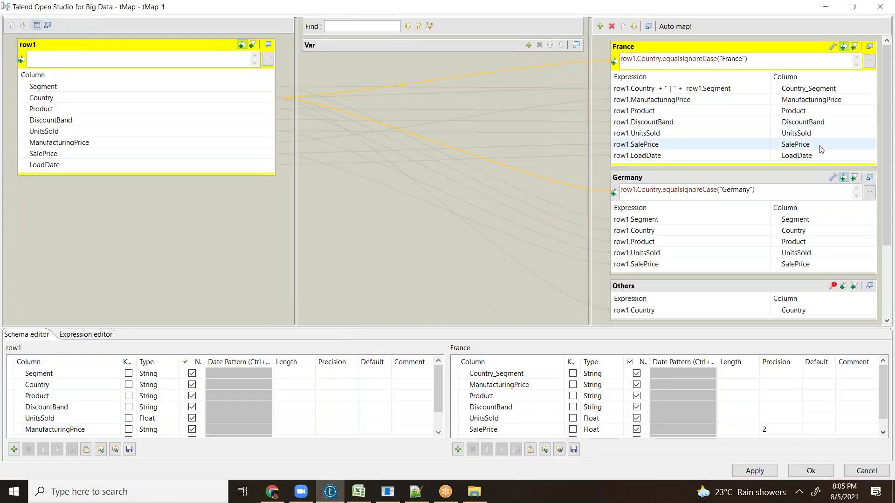
{"action": "left_click", "coordinate": [821, 149]}
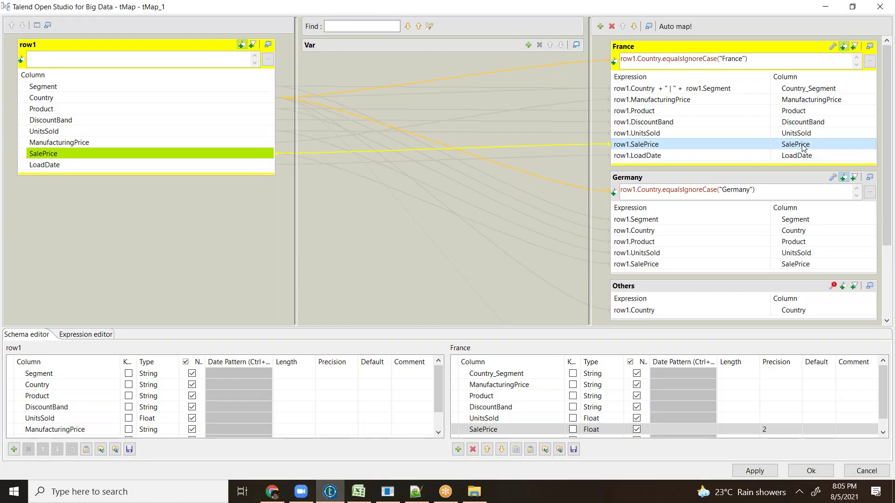
{"action": "left_click", "coordinate": [489, 427]}
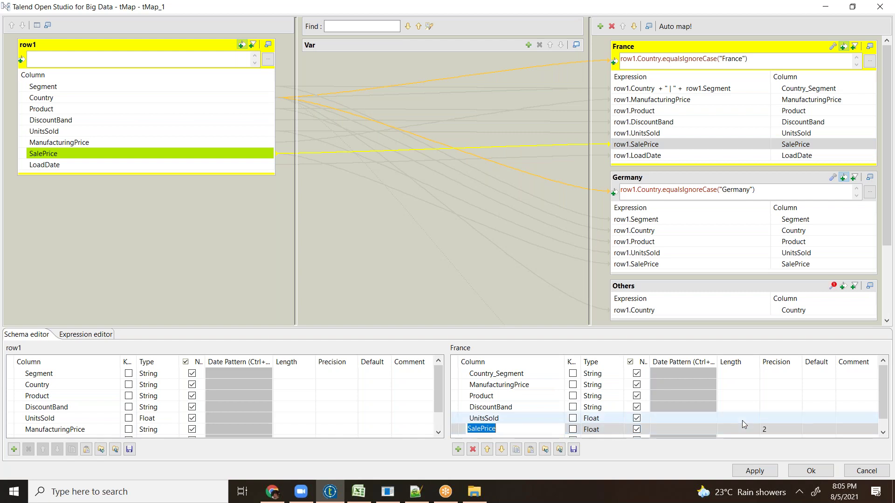
{"action": "type", "text": "SellingPric"}
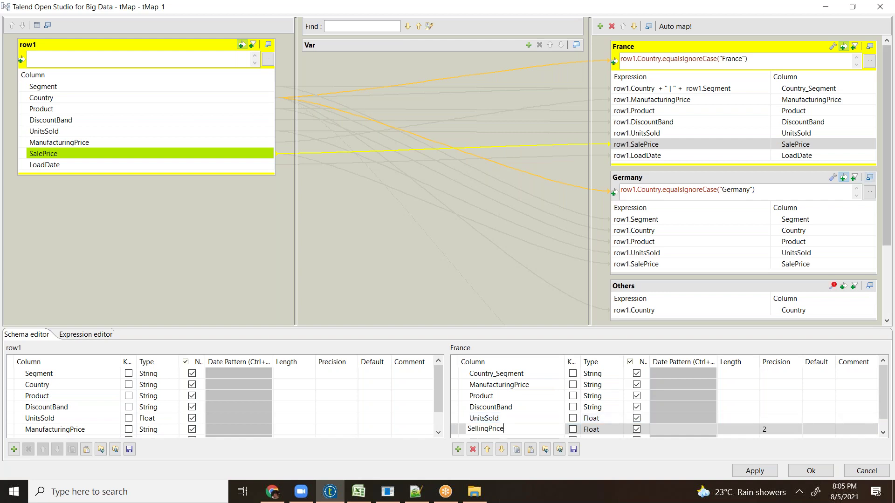
{"action": "left_click", "coordinate": [831, 122]}
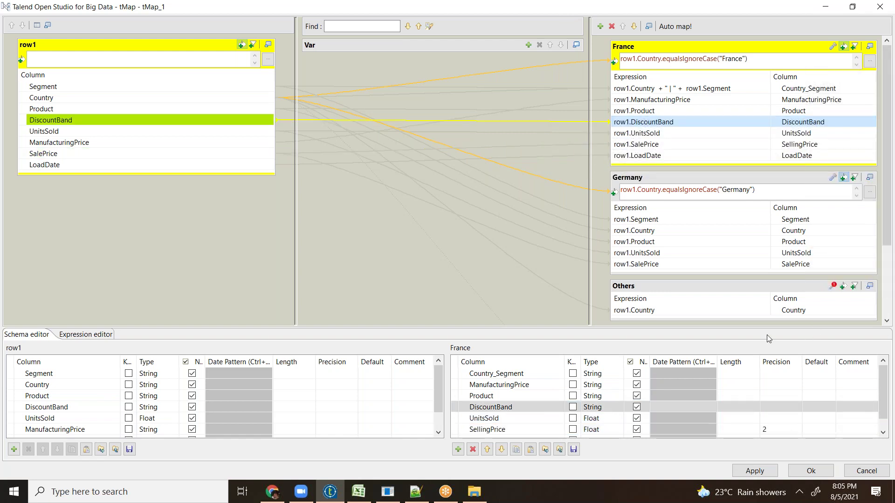
{"action": "left_click", "coordinate": [806, 472]}
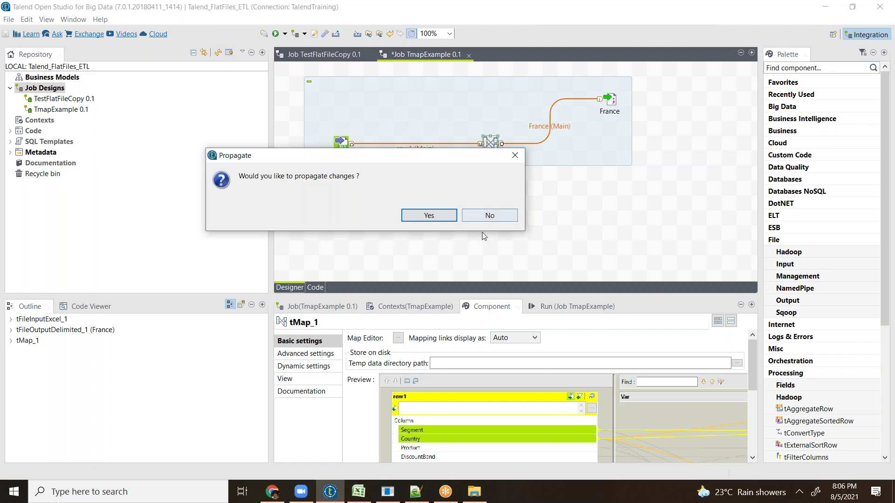
{"action": "left_click", "coordinate": [489, 215]}
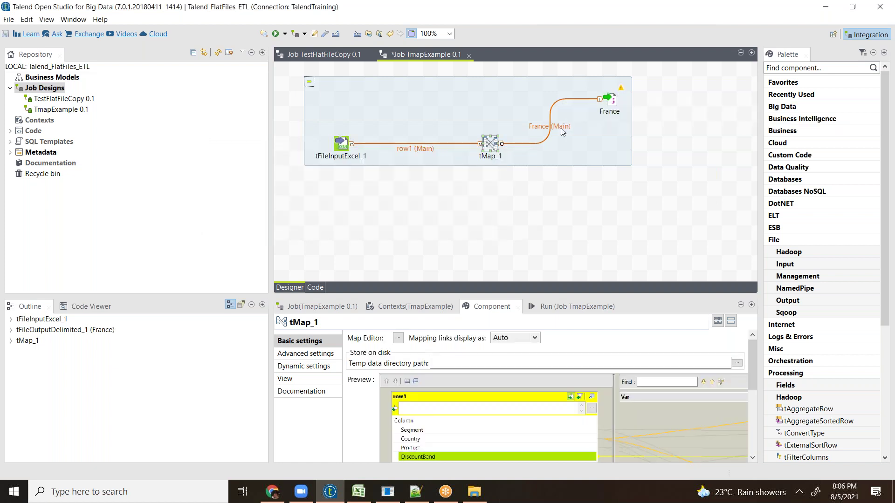
Check tMap_1's France mapping against the France component's input and output schema, and sync the component's columns with the tMap output.
{"action": "double_click", "coordinate": [490, 148]}
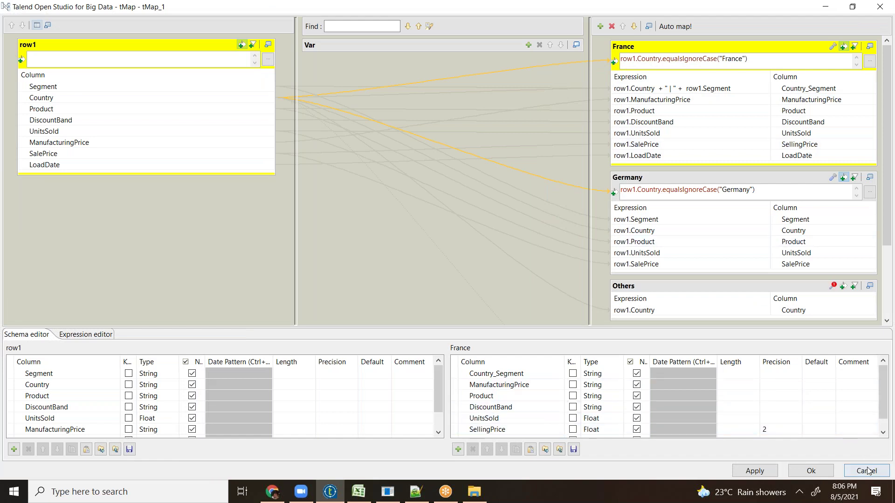
{"action": "key", "text": "Escape"}
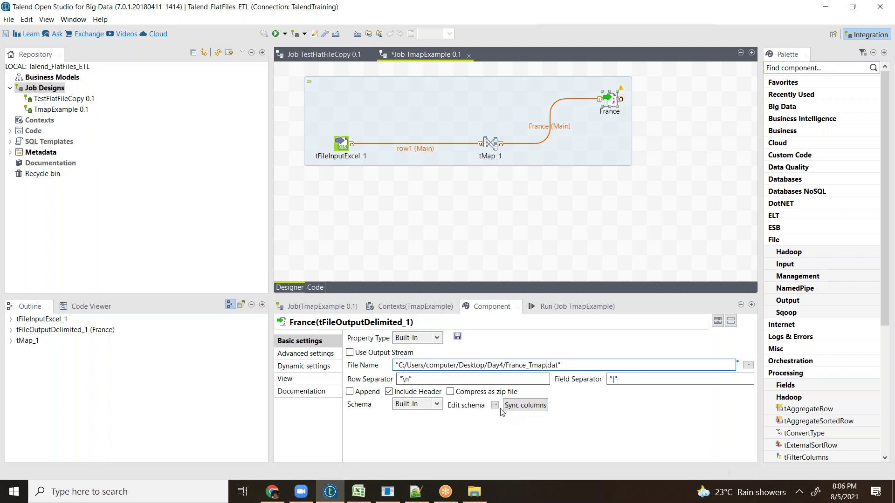
{"action": "left_click", "coordinate": [495, 405]}
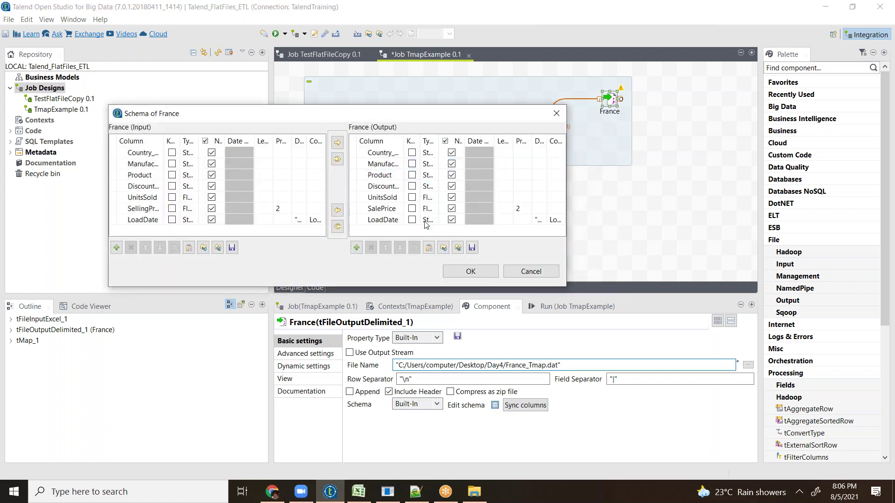
{"action": "left_click", "coordinate": [380, 208]}
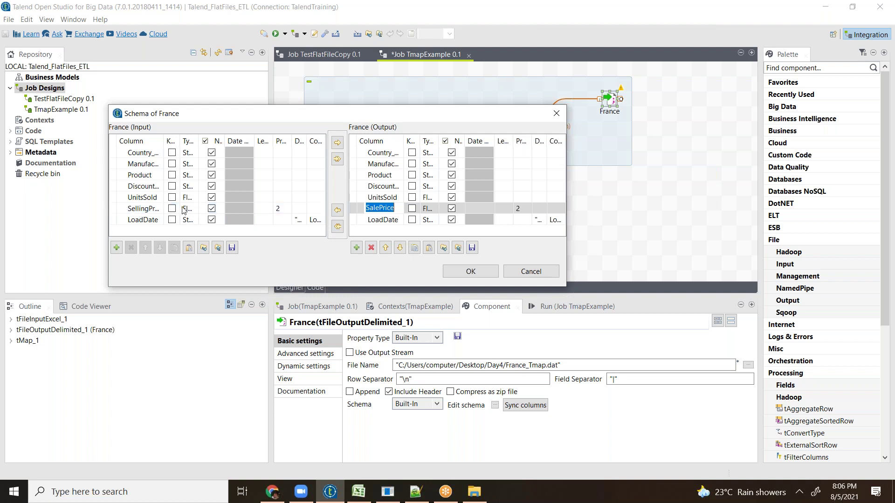
{"action": "left_click", "coordinate": [531, 271]}
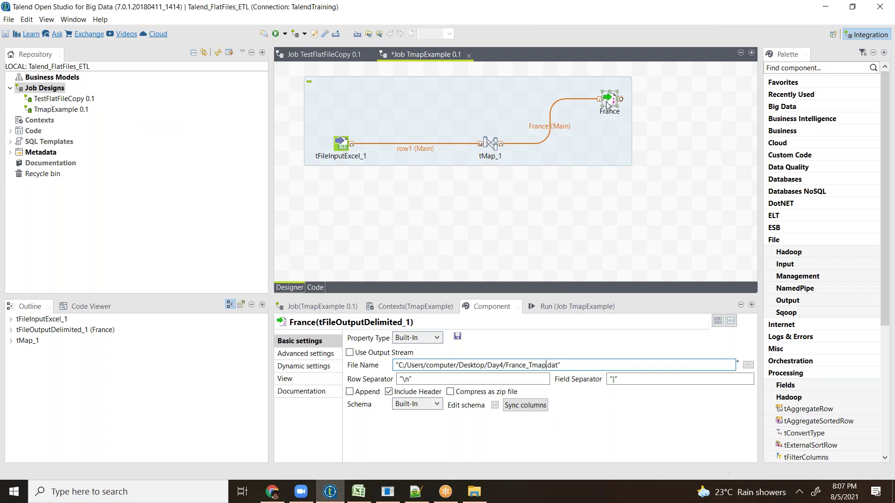
Paste three copies of the France delimited output component and arrange them in a column beneath the original.
{"action": "left_click", "coordinate": [679, 144]}
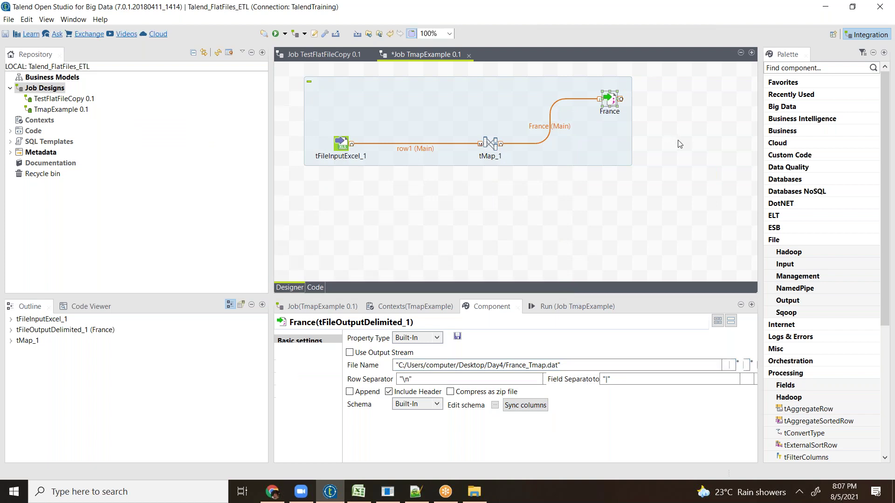
{"action": "key", "text": "ctrl+v"}
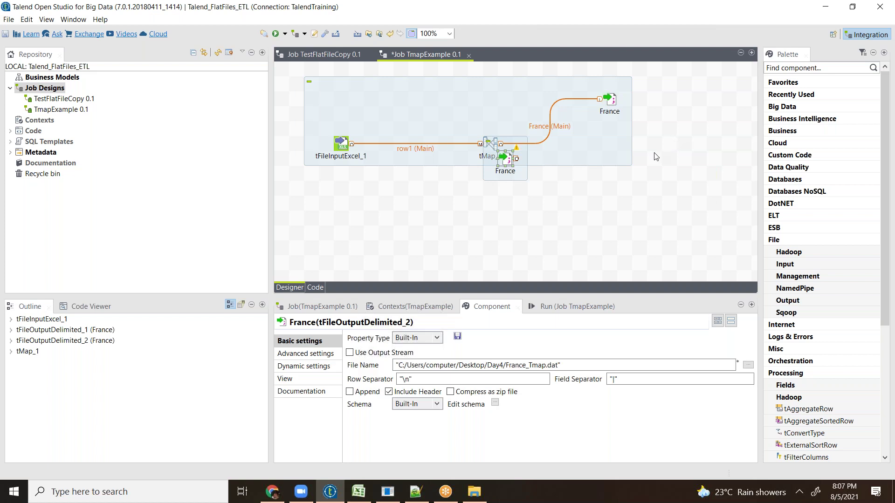
{"action": "key", "text": "ctrl+v"}
{"action": "key", "text": "ctrl+v"}
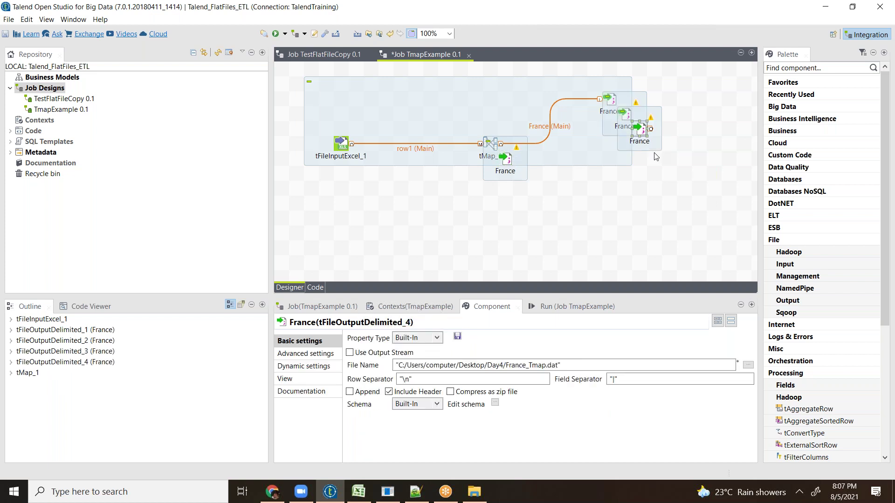
{"action": "left_click_drag", "start_coordinate": [640, 134], "coordinate": [625, 252]}
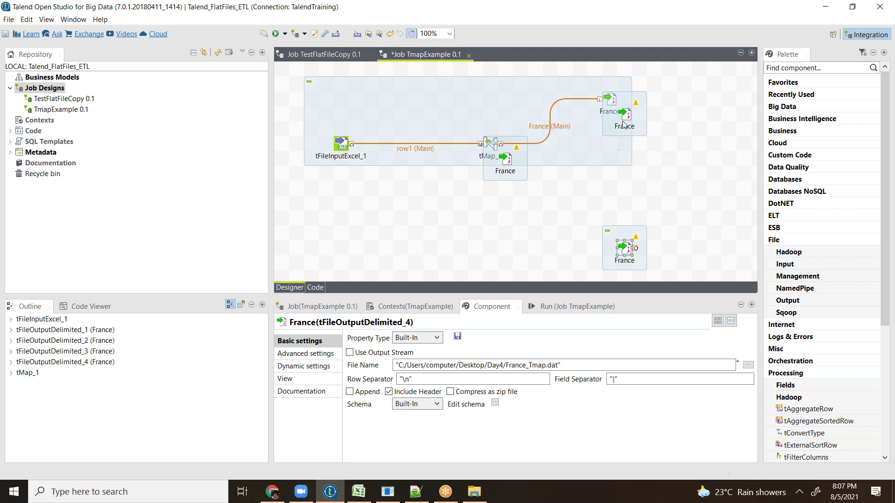
{"action": "left_click_drag", "start_coordinate": [624, 116], "coordinate": [632, 203]}
{"action": "left_click_drag", "start_coordinate": [628, 251], "coordinate": [628, 265]}
{"action": "left_click_drag", "start_coordinate": [512, 167], "coordinate": [631, 152]}
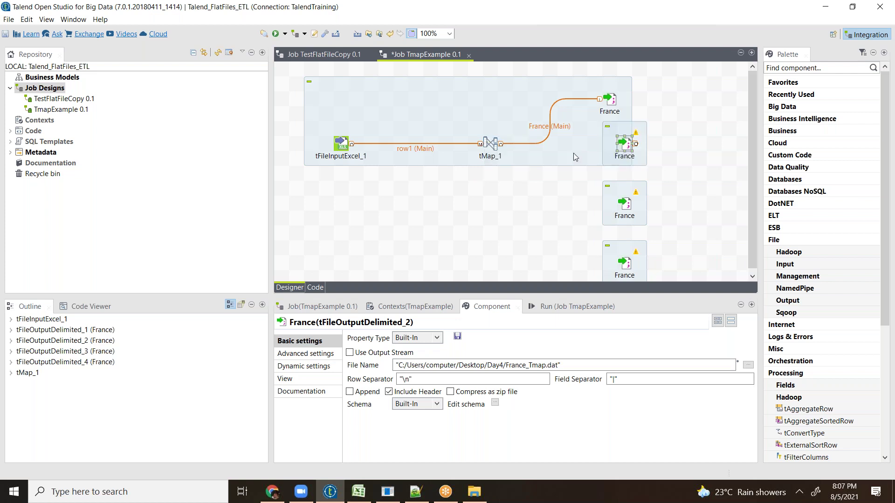
Connect tMap_1's Germany output to the first copied component and set its file name to "C:/Users/computer/Desktop/Day4/GER_Tmap.dat".
{"action": "right_click", "coordinate": [495, 143]}
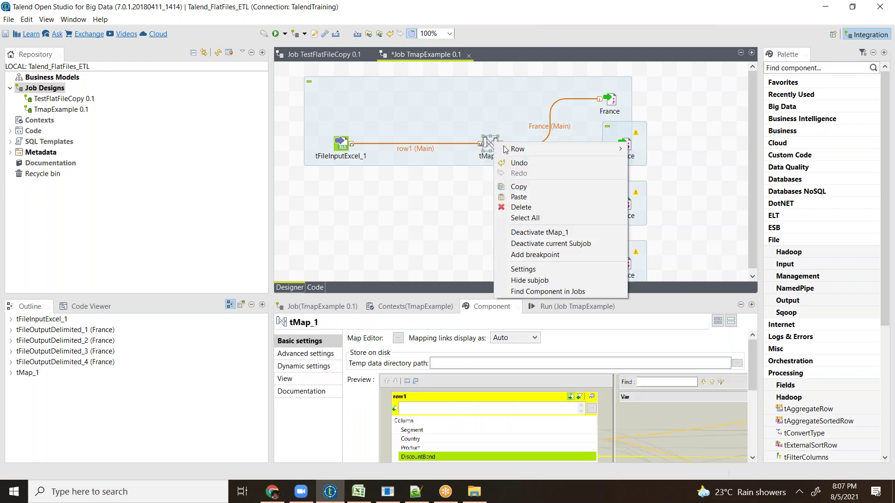
{"action": "mouse_move", "coordinate": [508, 149]}
{"action": "left_click", "coordinate": [624, 144]}
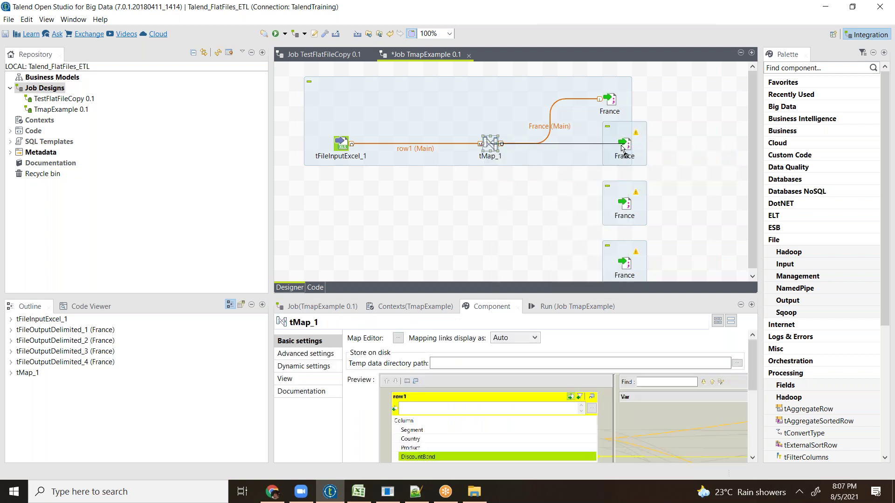
{"action": "left_click", "coordinate": [628, 146]}
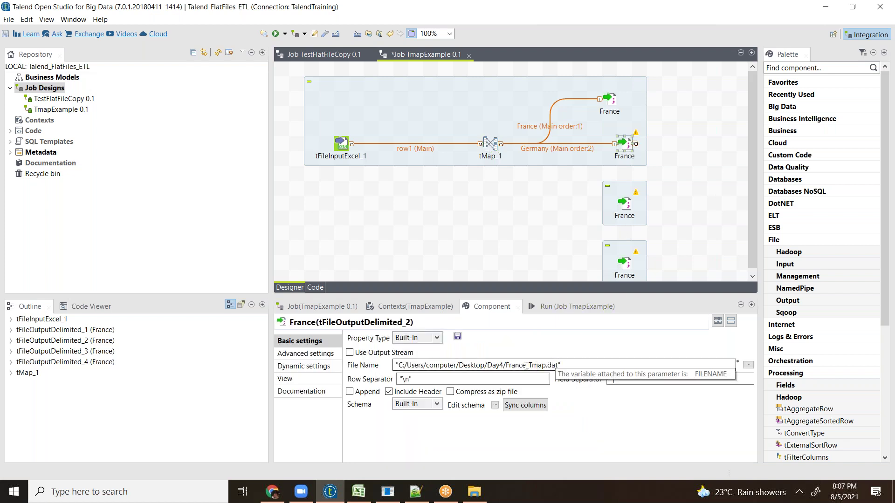
{"action": "left_click_drag", "start_coordinate": [526, 366], "coordinate": [513, 367]}
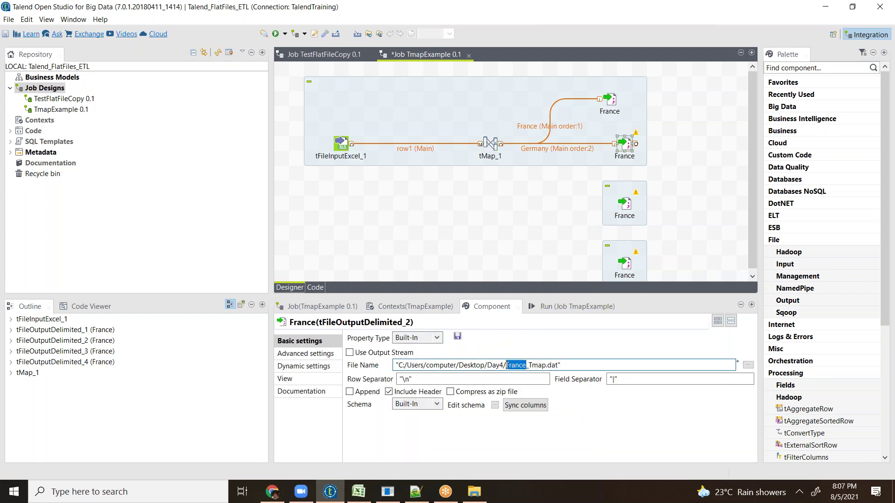
{"action": "type", "text": "GERT"}
{"action": "key", "text": "BackSpace"}
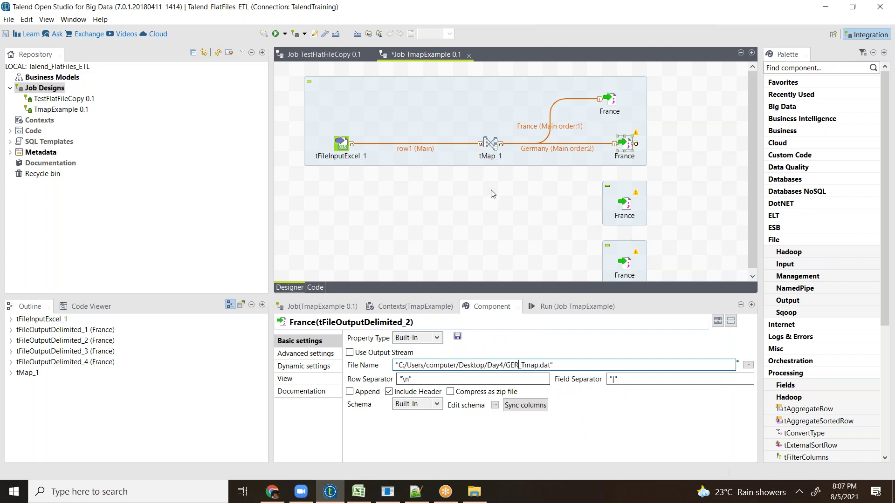
Connect tMap_1's Others output to the second copied component and set its file name to "C:/Users/computer/Desktop/Day4/Others.dat".
{"action": "right_click", "coordinate": [490, 149]}
{"action": "mouse_move", "coordinate": [513, 156]}
{"action": "left_click", "coordinate": [651, 154]}
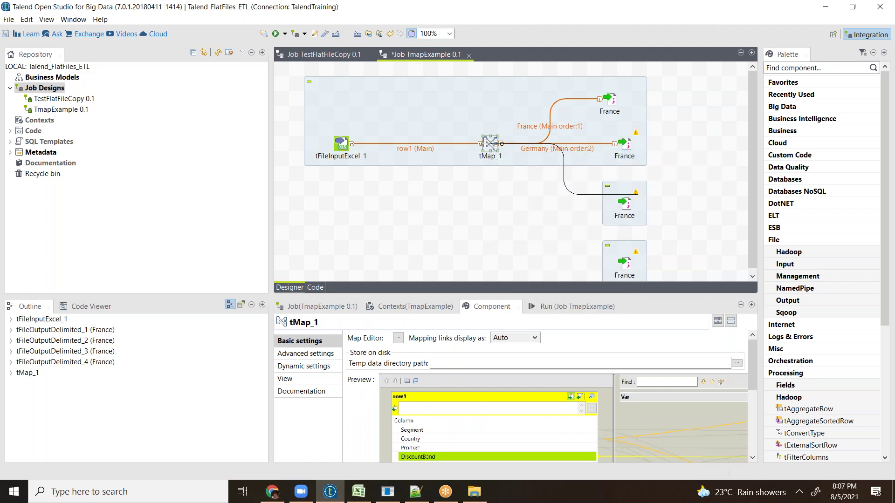
{"action": "left_click", "coordinate": [625, 205]}
{"action": "left_click", "coordinate": [625, 205]}
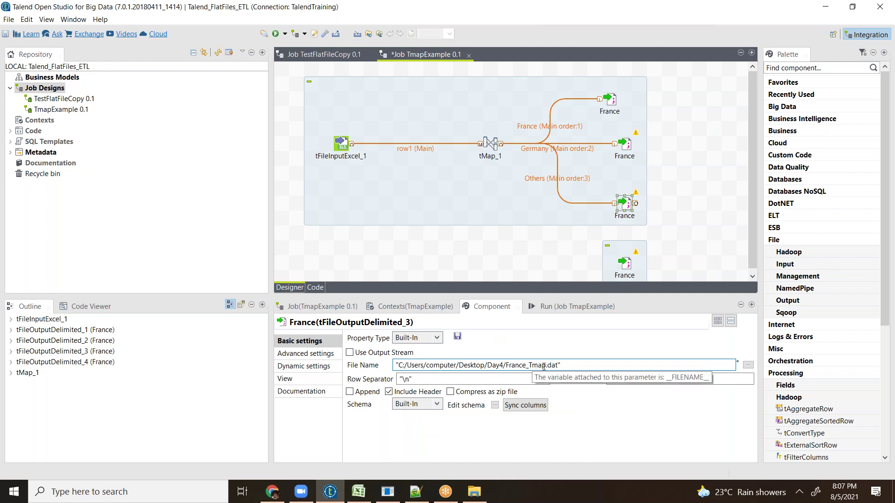
{"action": "left_click_drag", "start_coordinate": [546, 367], "coordinate": [505, 365]}
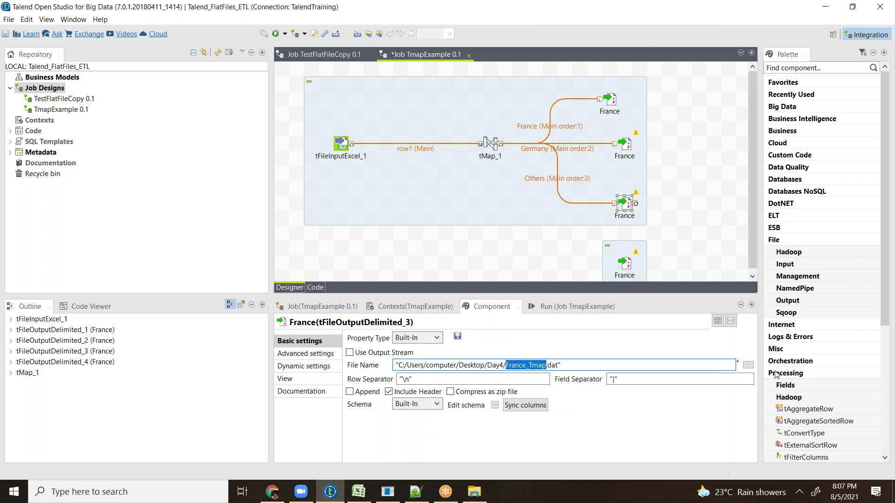
{"action": "type", "text": "Others"}
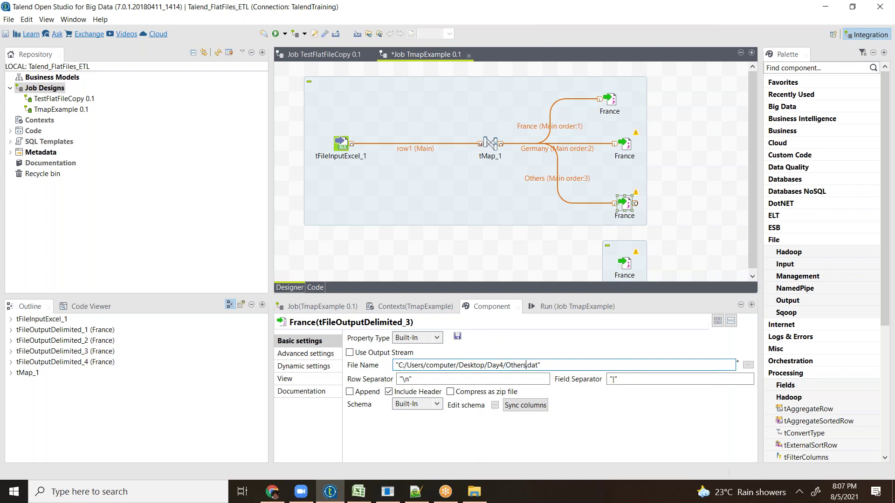
Sync the columns of the output component fed by the Others row and set its label to Others.
{"action": "left_click", "coordinate": [622, 167]}
{"action": "left_click", "coordinate": [630, 209]}
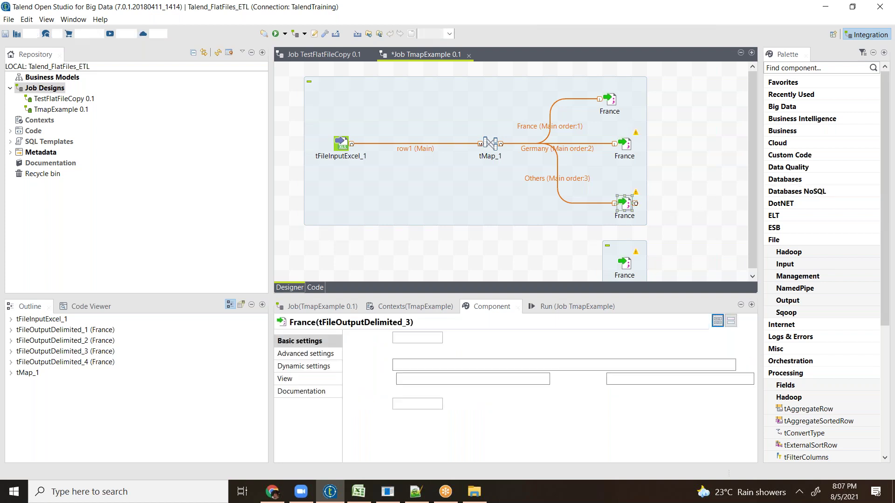
{"action": "left_click", "coordinate": [314, 379]}
{"action": "type", "text": "Others"}
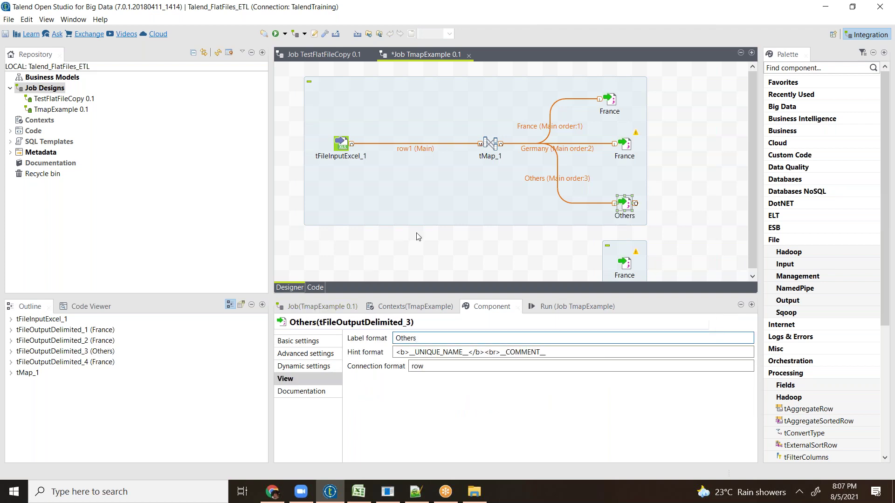
Sync the columns of the output component fed by the Germany row and set its label to Germany.
{"action": "left_click", "coordinate": [625, 144]}
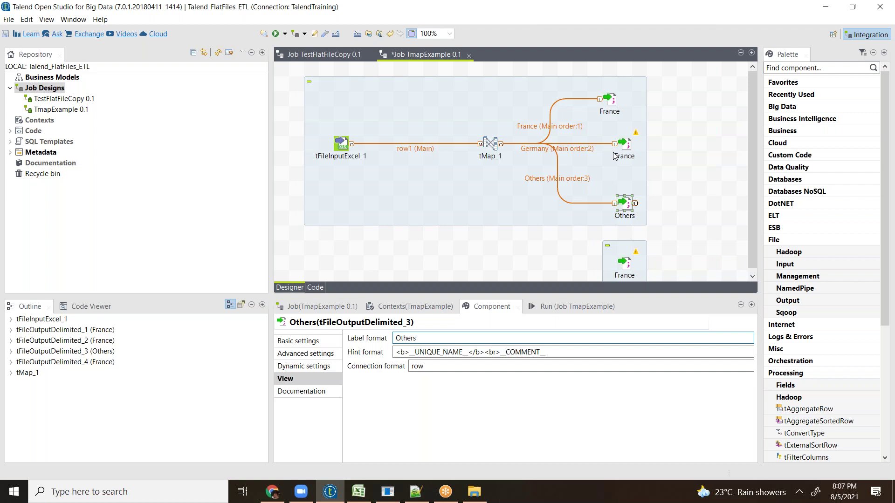
{"action": "left_click", "coordinate": [525, 405]}
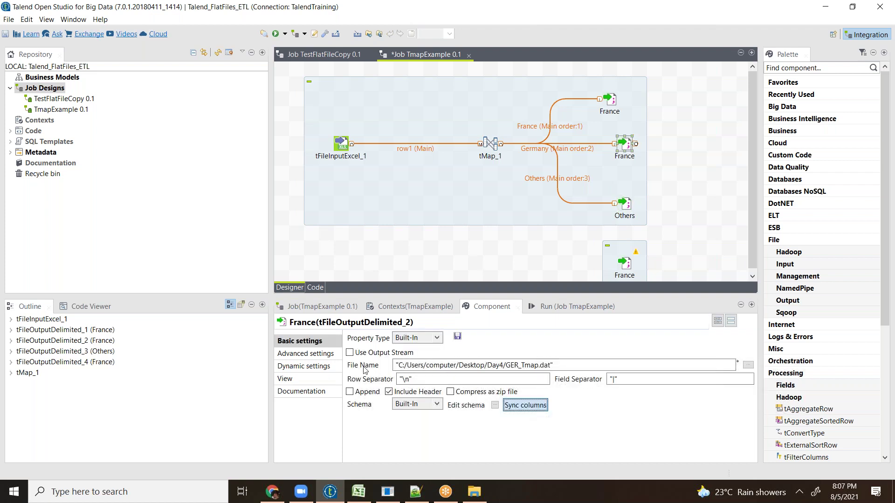
{"action": "left_click", "coordinate": [292, 380]}
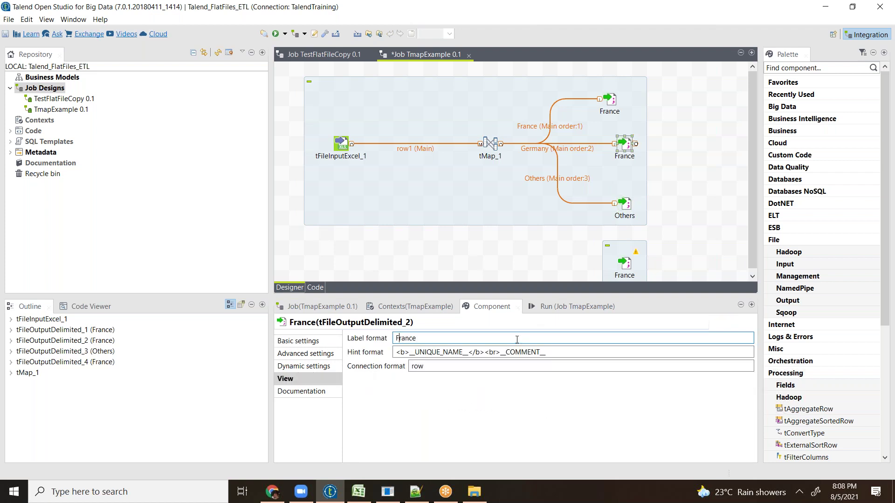
{"action": "key", "text": "ctrl+a"}
{"action": "type", "text": "Gert"}
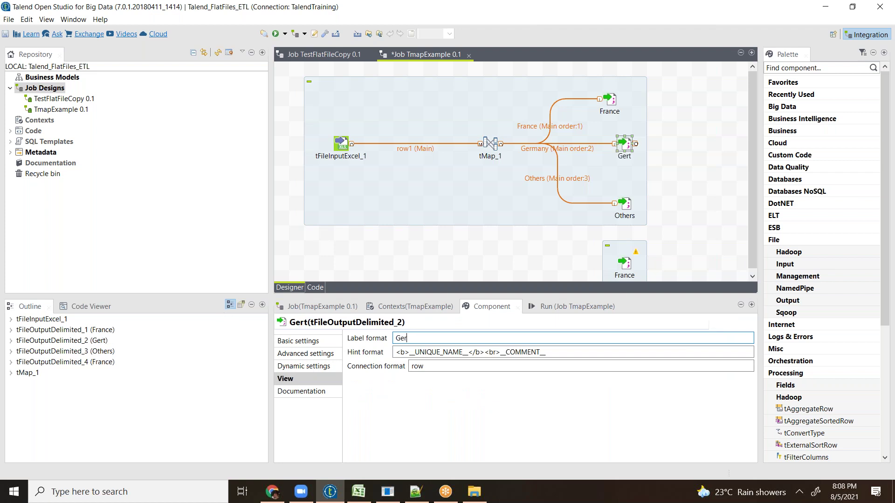
{"action": "key", "text": "BackSpace"}
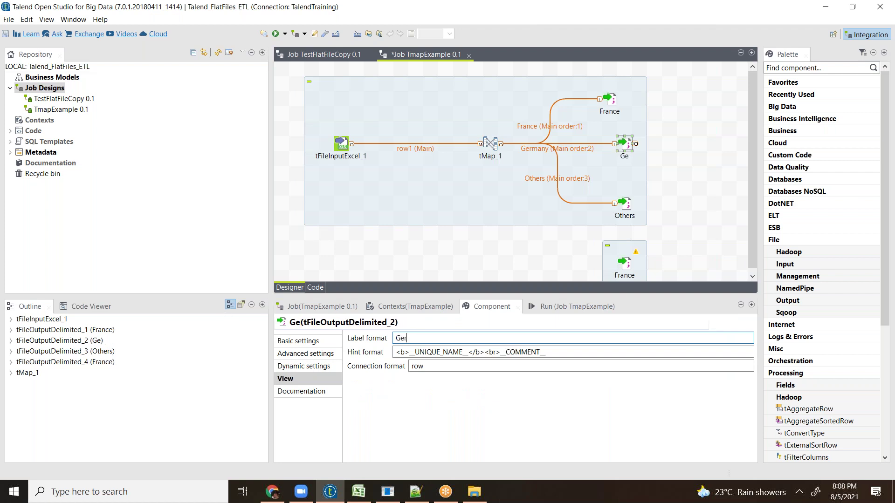
{"action": "type", "text": "many"}
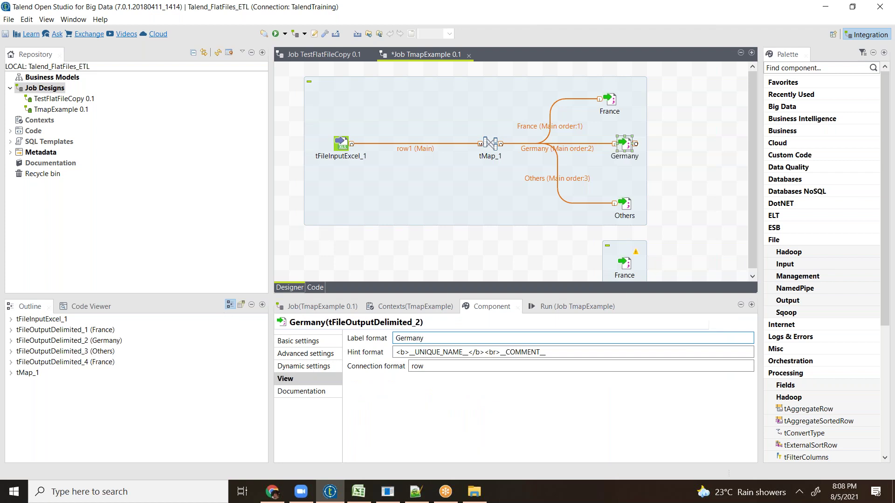
{"action": "left_click", "coordinate": [551, 202]}
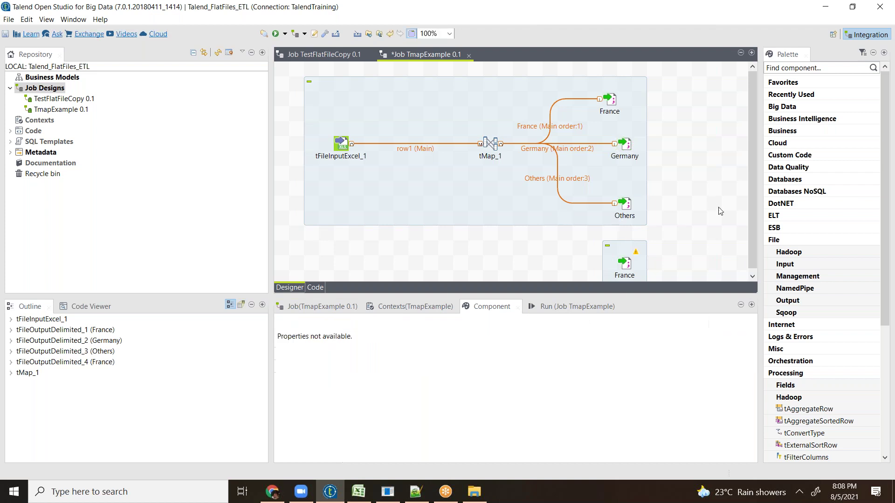
Connect tMap_1's AllCountries output to the remaining France copy and set its file name to "C:/Users/computer/Desktop/Day4/ALL_Tmap.dat".
{"action": "left_click", "coordinate": [490, 148]}
{"action": "right_click", "coordinate": [490, 147]}
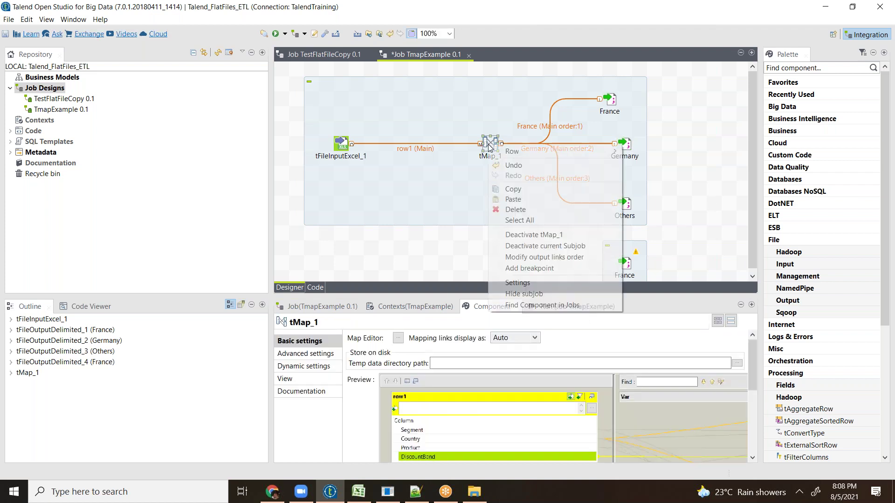
{"action": "mouse_move", "coordinate": [512, 151]}
{"action": "left_click", "coordinate": [645, 153]}
{"action": "left_click", "coordinate": [622, 255]}
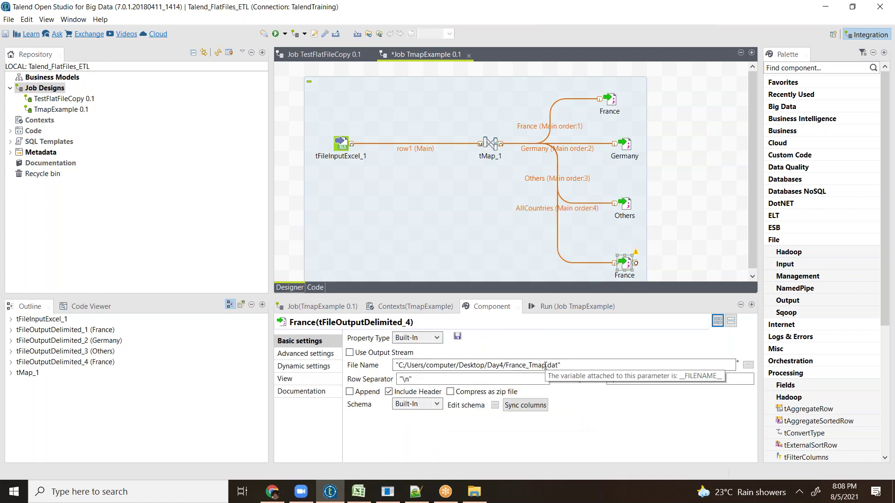
{"action": "left_click_drag", "start_coordinate": [528, 365], "coordinate": [506, 363]}
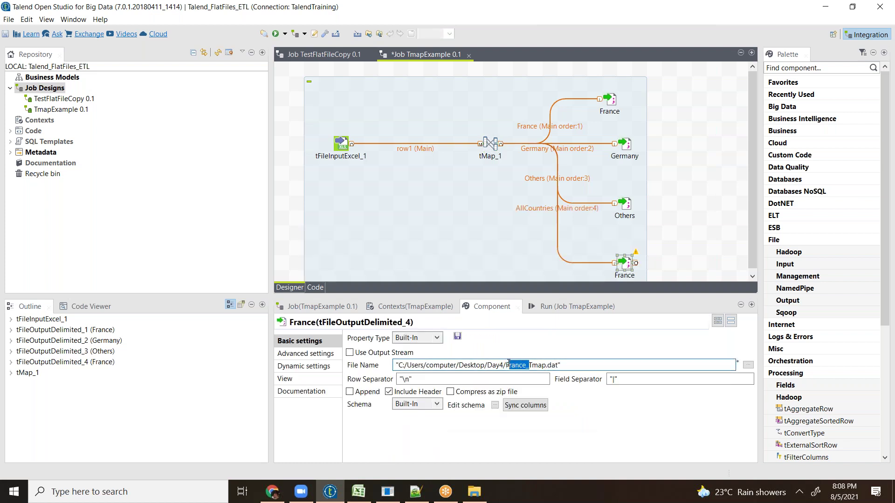
{"action": "type", "text": "ALL_"}
Sync the columns of the output component fed by the AllCountries row and set its label to ALL.
{"action": "left_click", "coordinate": [525, 405]}
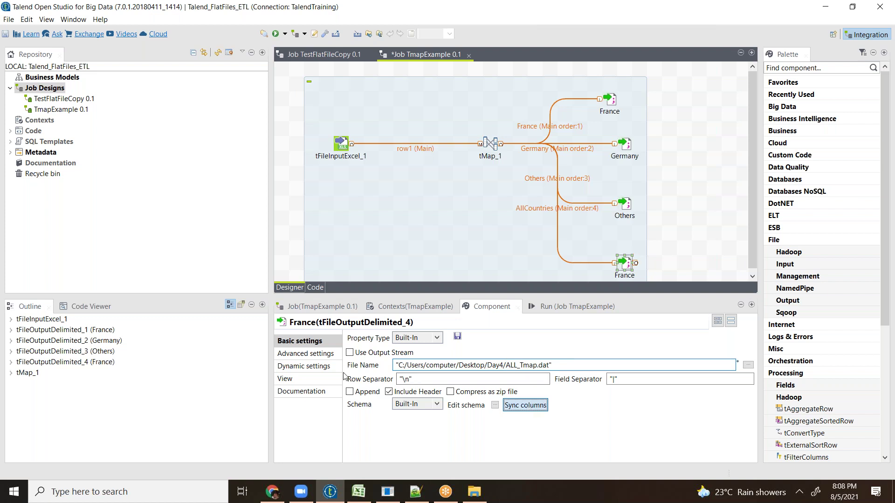
{"action": "left_click", "coordinate": [302, 378]}
{"action": "left_click_drag", "start_coordinate": [483, 339], "coordinate": [338, 339]}
{"action": "type", "text": "ALL"}
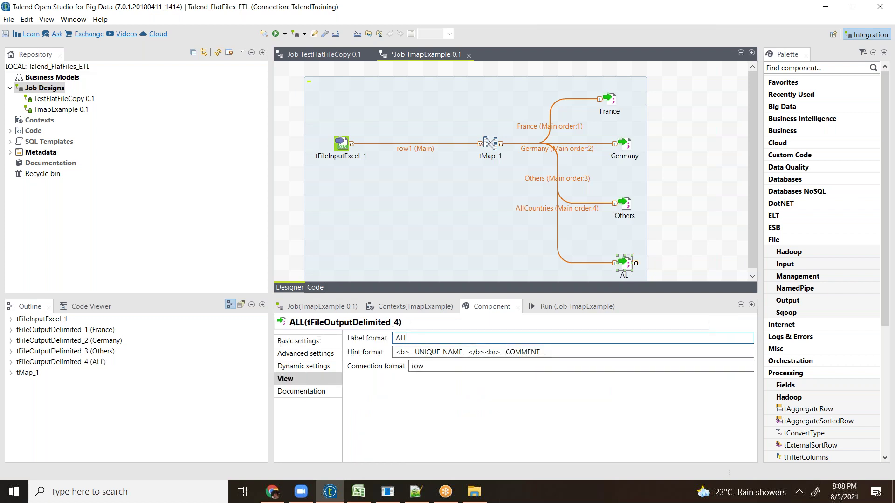
{"action": "left_click", "coordinate": [711, 183]}
Run the TmapExample job and move the ALL output component to directly below tMap_1.
{"action": "left_click", "coordinate": [392, 312]}
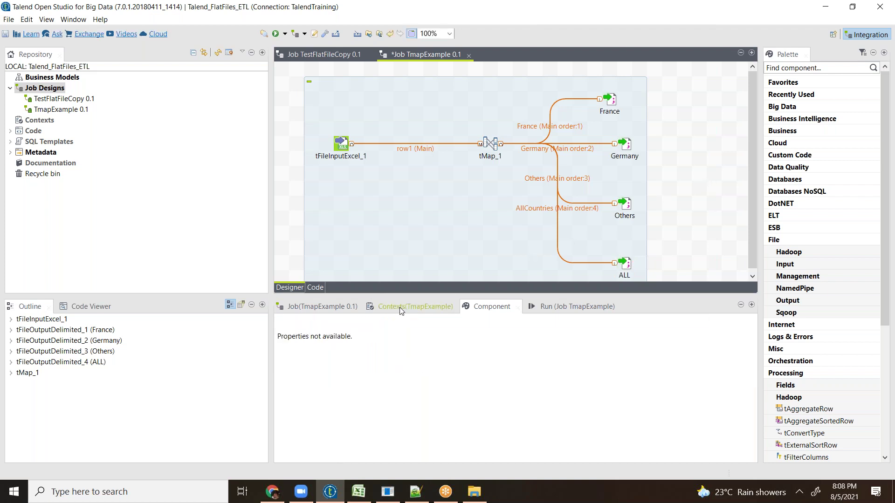
{"action": "left_click", "coordinate": [566, 308]}
{"action": "left_click", "coordinate": [380, 350]}
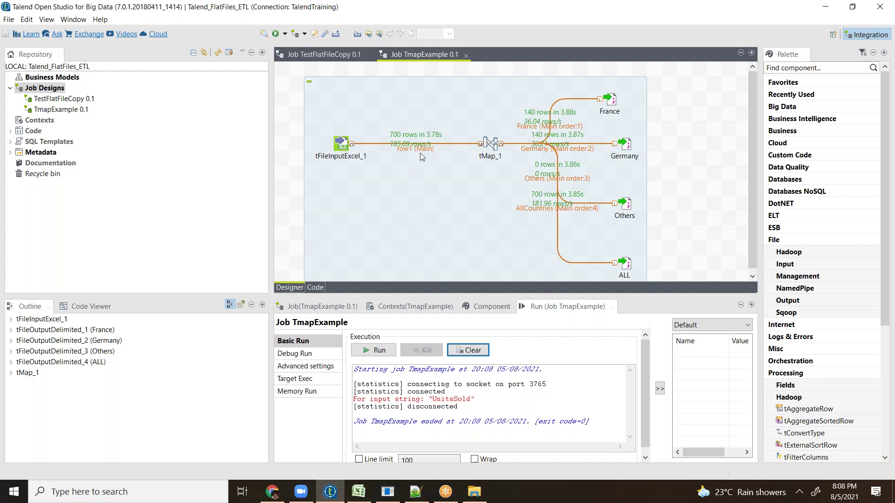
{"action": "left_click_drag", "start_coordinate": [623, 258], "coordinate": [504, 264]}
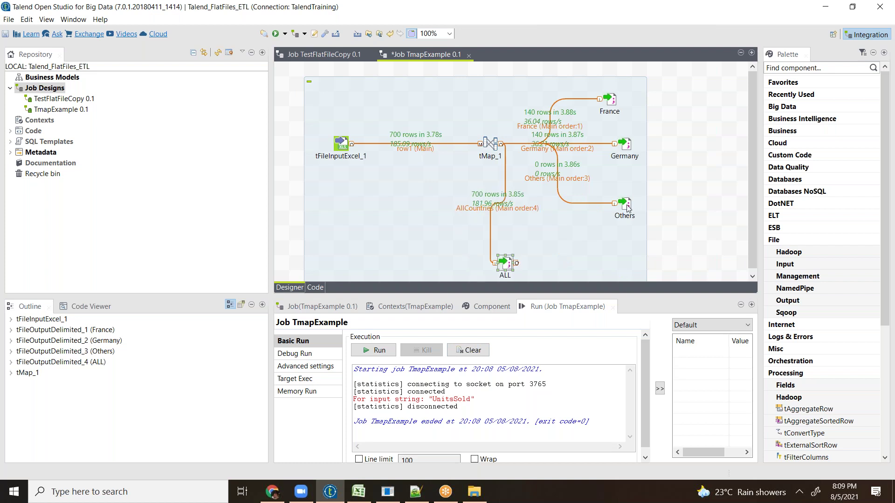
Open tMap_1's mapping and check the Catch output reject setting of the Others output table.
{"action": "left_click", "coordinate": [627, 207]}
{"action": "left_click", "coordinate": [492, 143]}
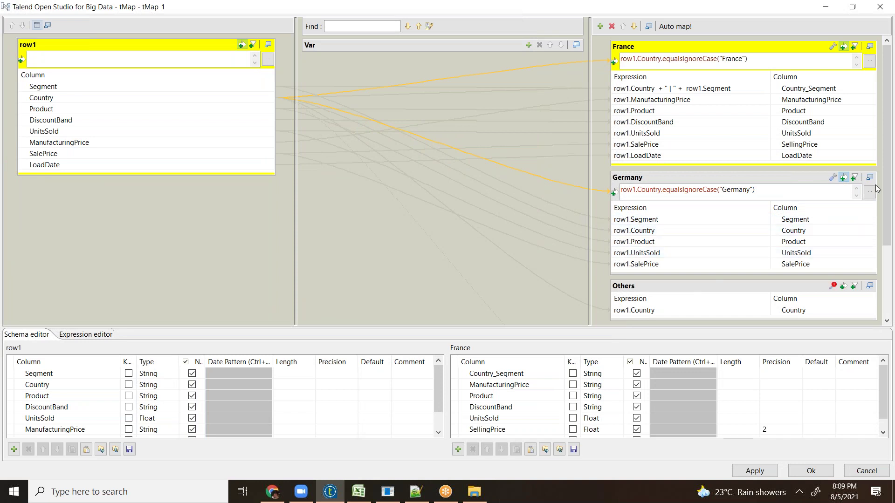
{"action": "scroll", "coordinate": [886, 200], "scroll_direction": "down", "scroll_amount": 3}
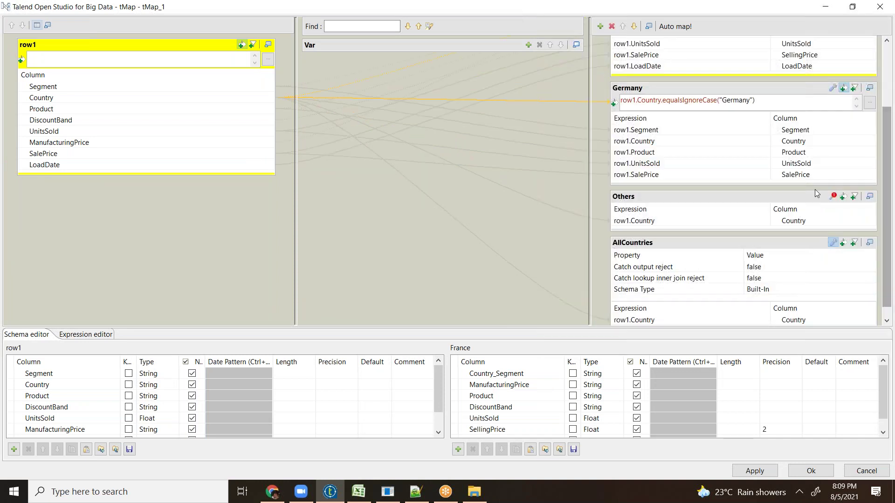
{"action": "left_click", "coordinate": [832, 196]}
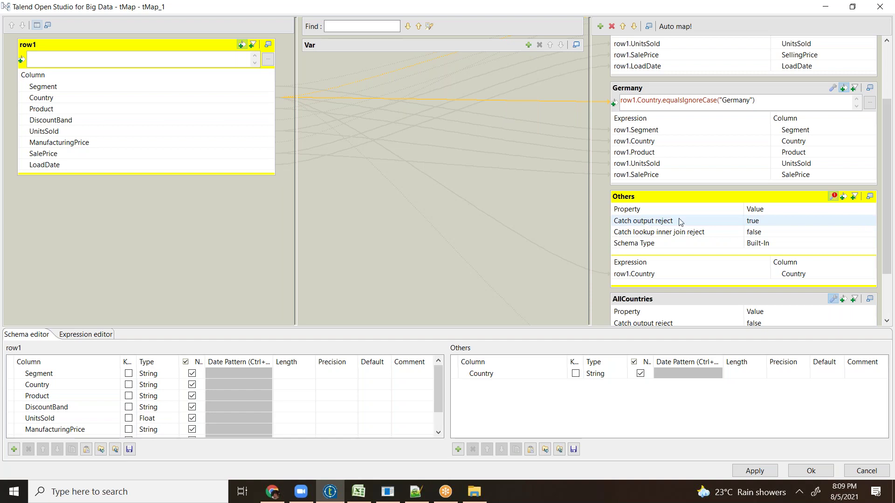
{"action": "left_click", "coordinate": [664, 222]}
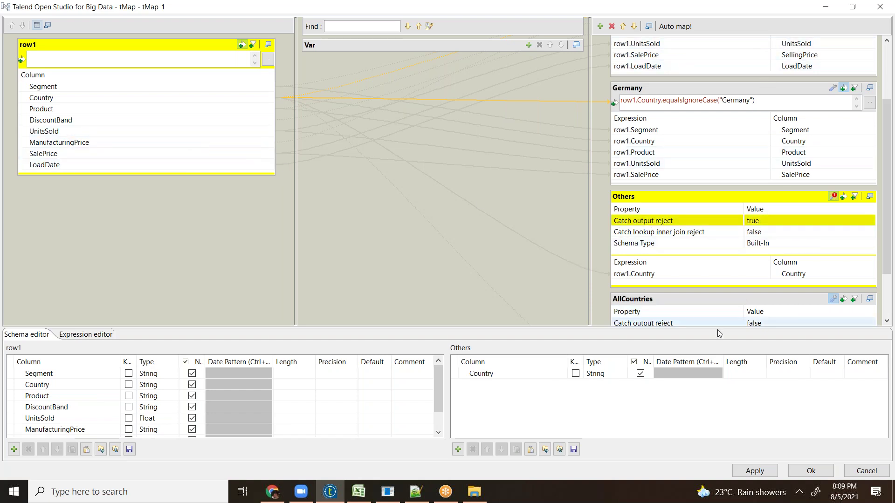
{"action": "left_click", "coordinate": [735, 303]}
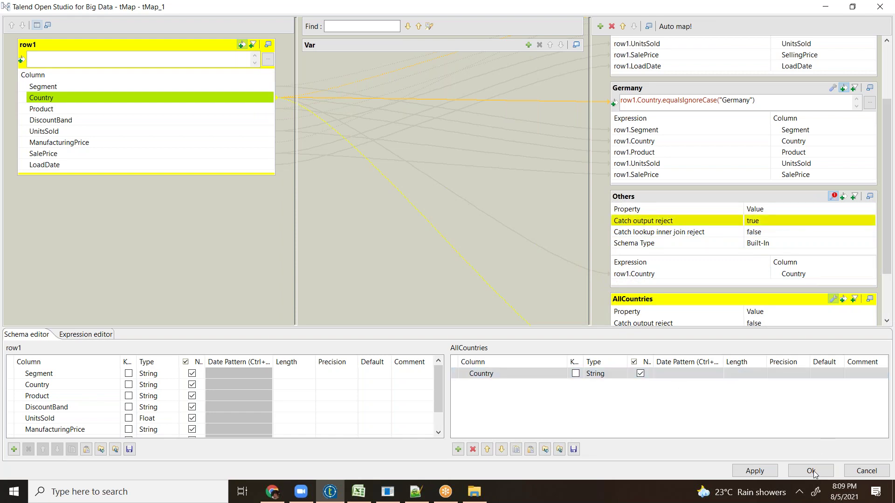
{"action": "left_click", "coordinate": [797, 466]}
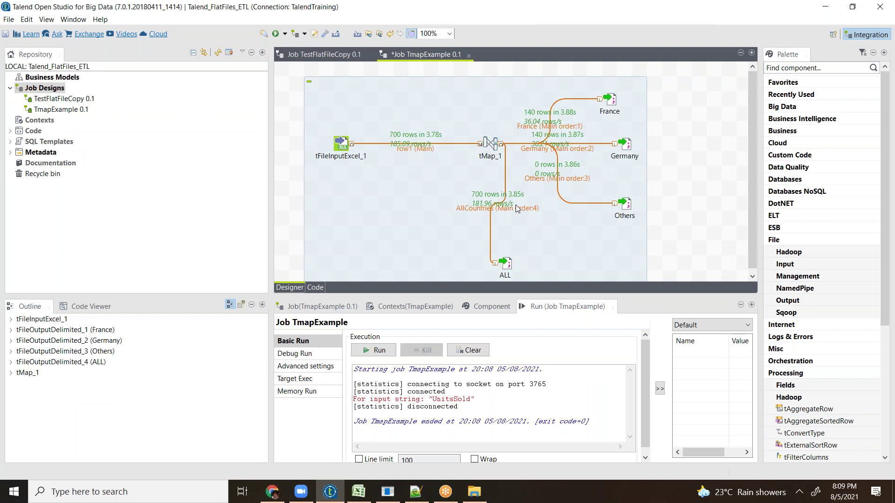
Delete the ALL output component and remove the AllCountries output table from tMap_1's mapping.
{"action": "left_click", "coordinate": [510, 266]}
{"action": "key", "text": "Delete"}
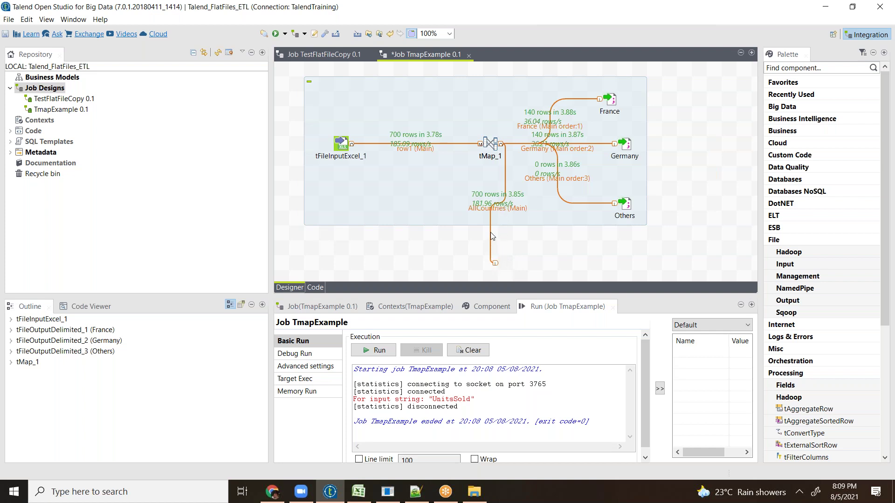
{"action": "left_click", "coordinate": [492, 145]}
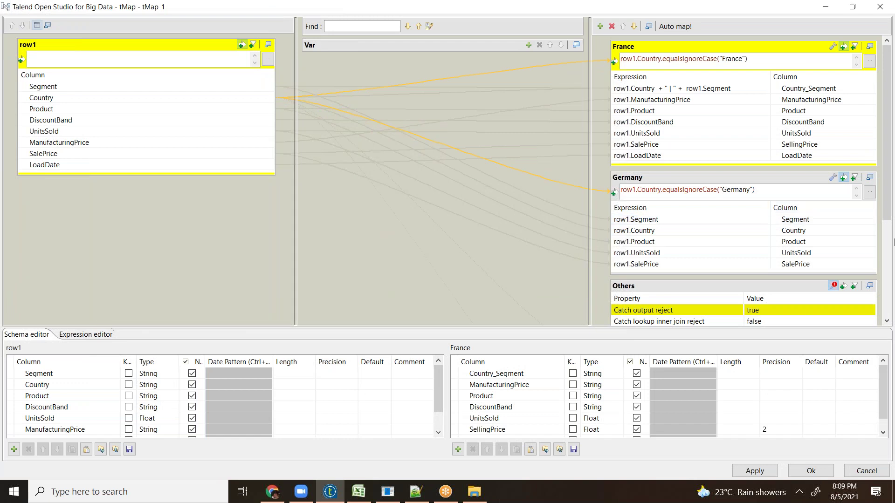
{"action": "scroll", "coordinate": [726, 227], "scroll_direction": "down", "scroll_amount": 3}
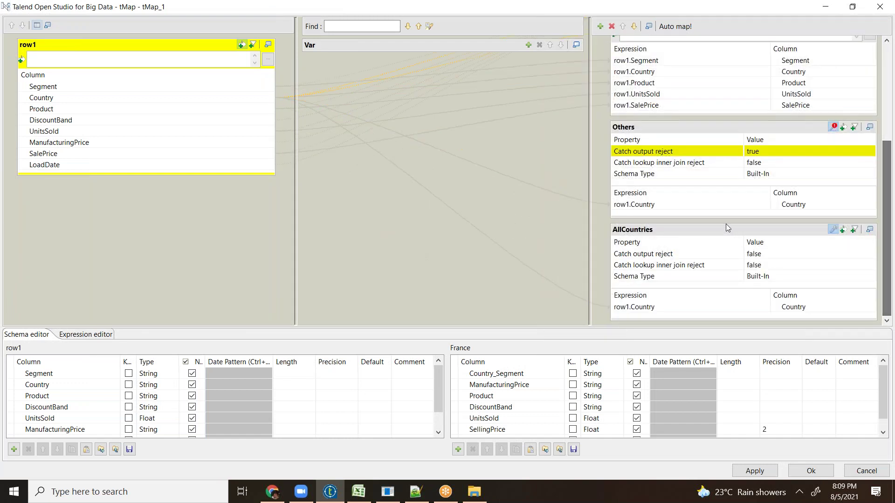
{"action": "left_click", "coordinate": [725, 226]}
{"action": "left_click", "coordinate": [611, 28]}
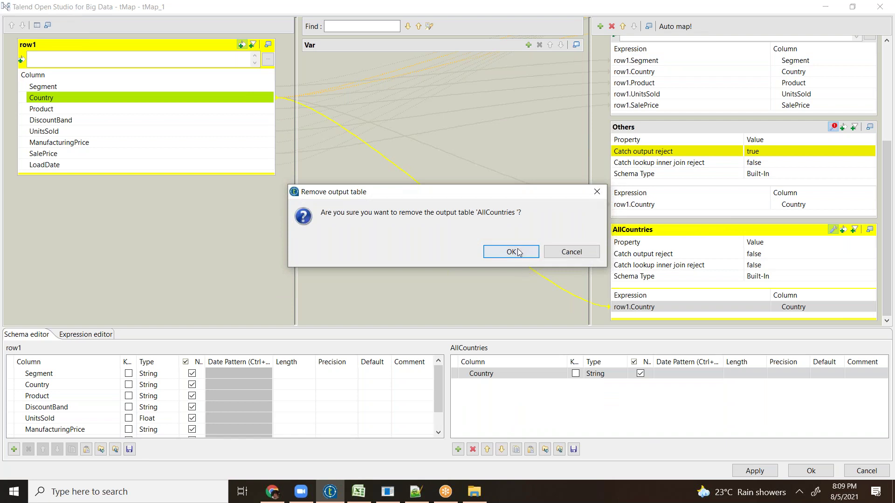
{"action": "left_click", "coordinate": [512, 251]}
{"action": "left_click", "coordinate": [811, 471]}
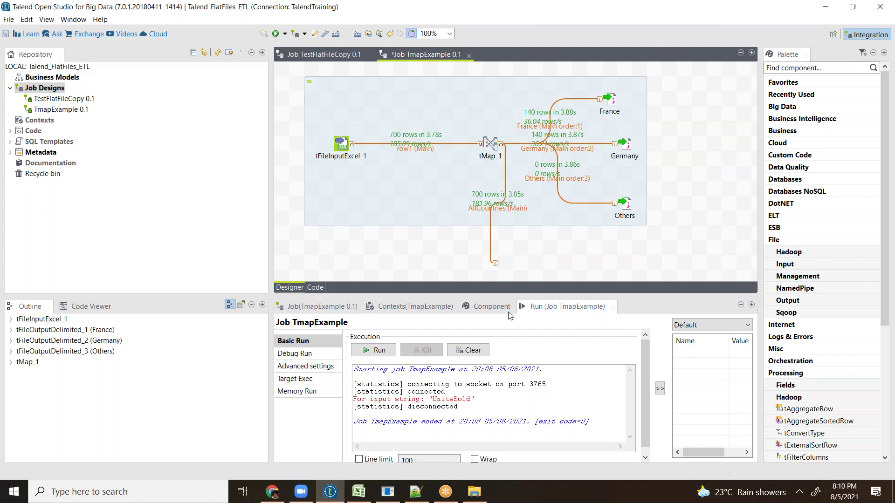
Clear the previous execution output and rerun the TmapExample job.
{"action": "left_click", "coordinate": [471, 351]}
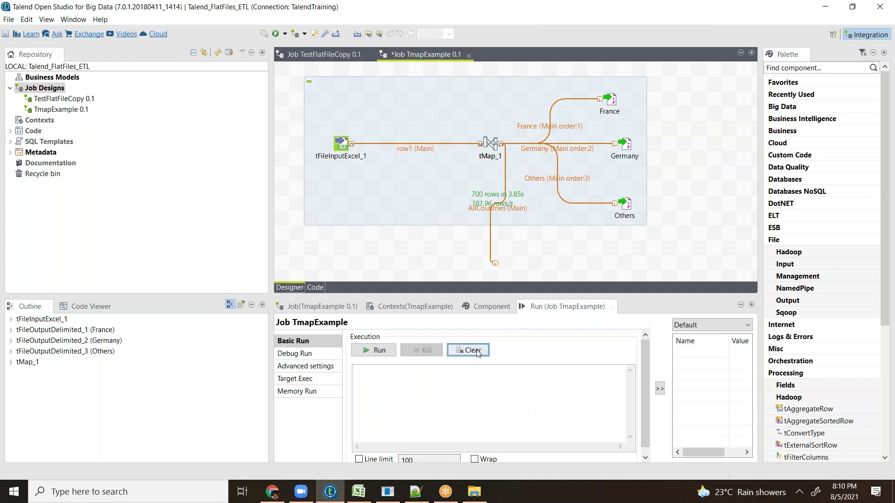
{"action": "left_click", "coordinate": [377, 350]}
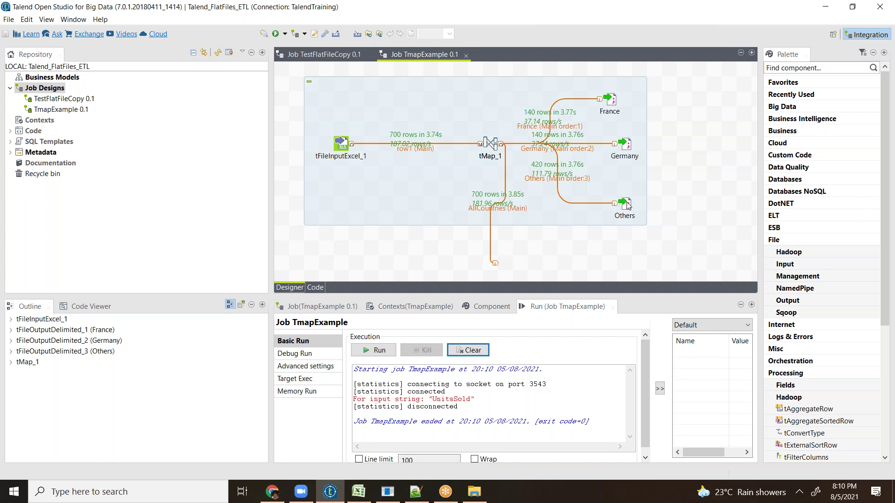
Open France.dat from the Day4 folder in Notepad++ and decline reloading it.
{"action": "left_click", "coordinate": [468, 496]}
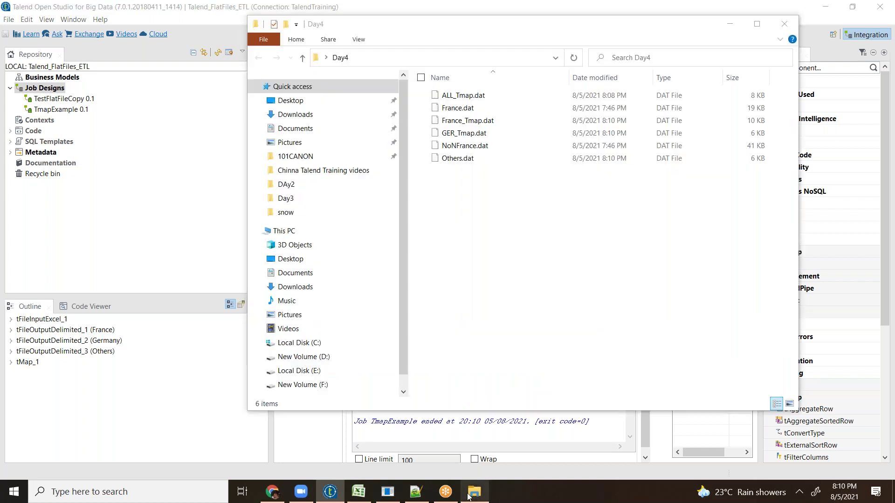
{"action": "left_click", "coordinate": [461, 109]}
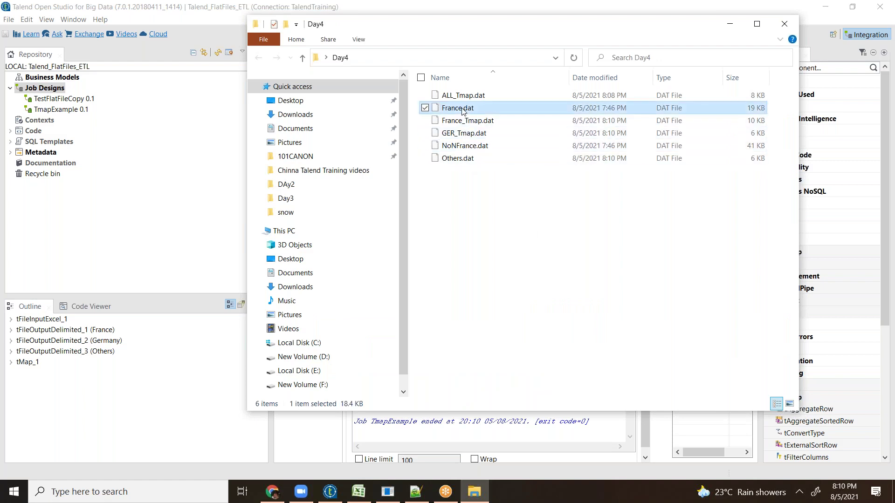
{"action": "right_click", "coordinate": [461, 109]}
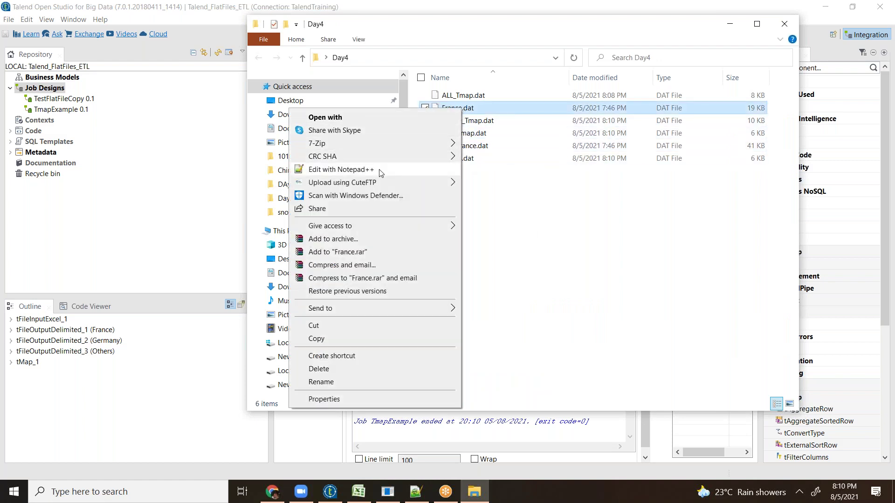
{"action": "left_click", "coordinate": [380, 171]}
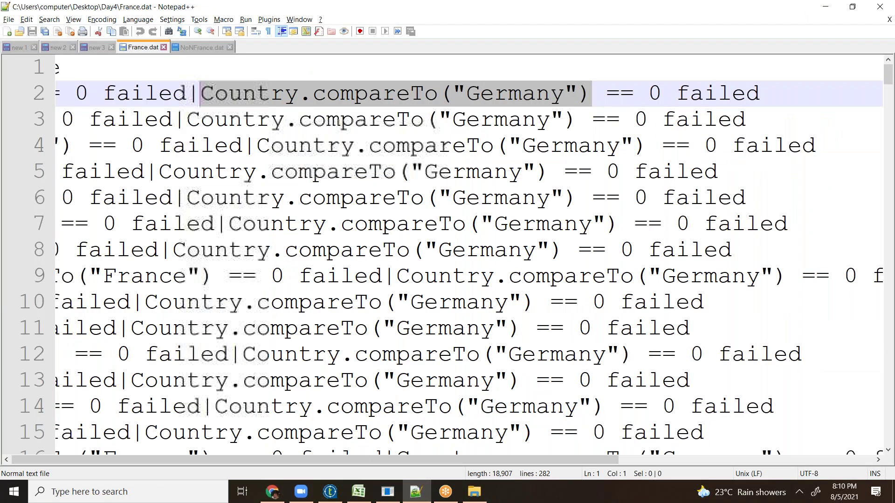
{"action": "left_click", "coordinate": [523, 309]}
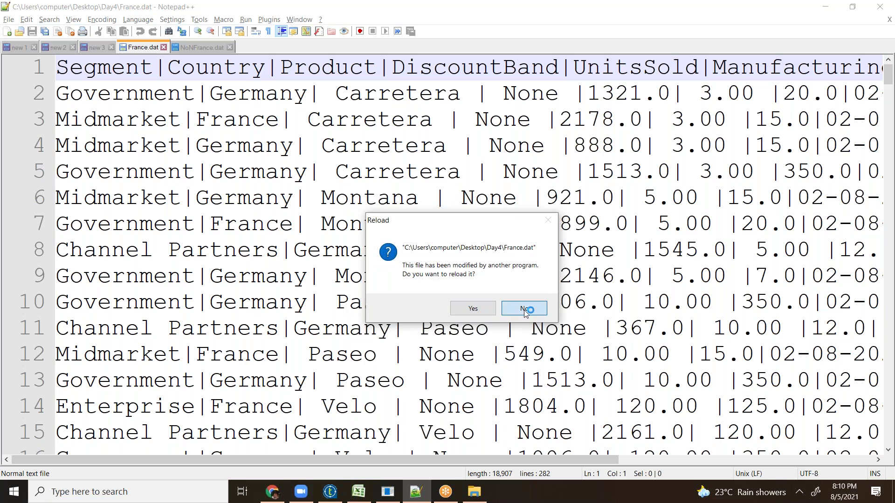
Close France.dat and NoNFrance.dat in Notepad++ without saving, declining the reload of NoNFrance.dat.
{"action": "left_click", "coordinate": [164, 47]}
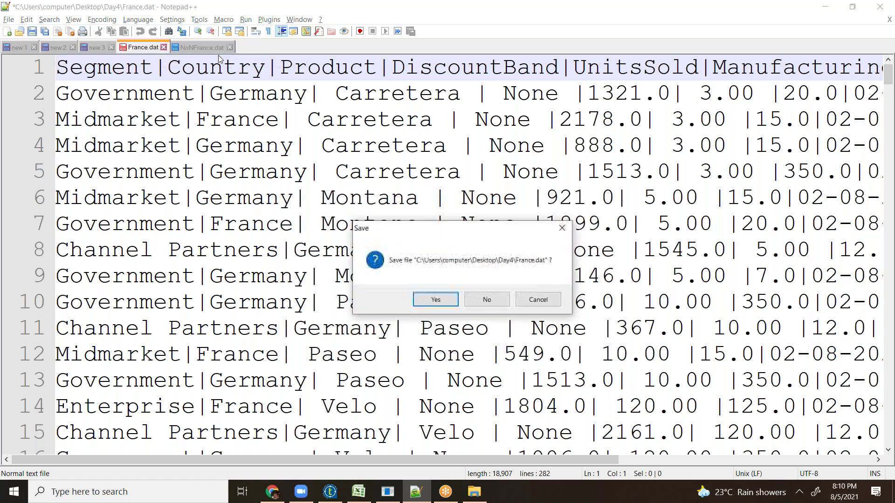
{"action": "left_click", "coordinate": [488, 300]}
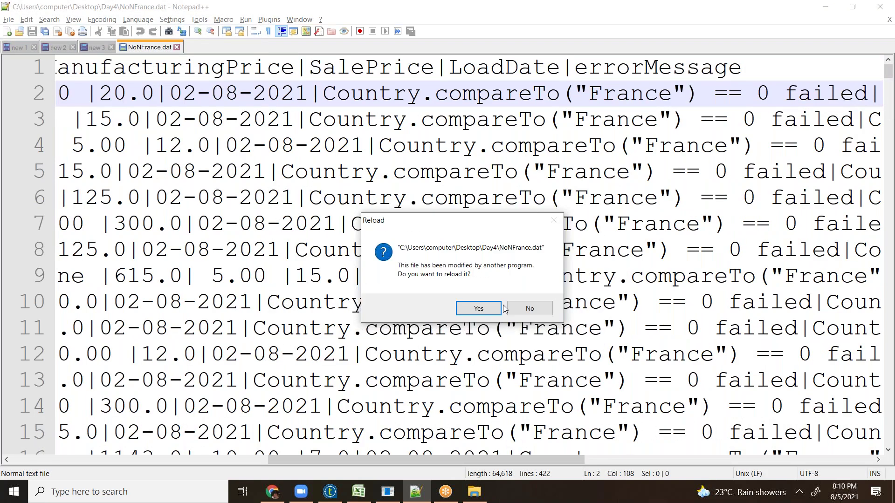
{"action": "left_click", "coordinate": [512, 308]}
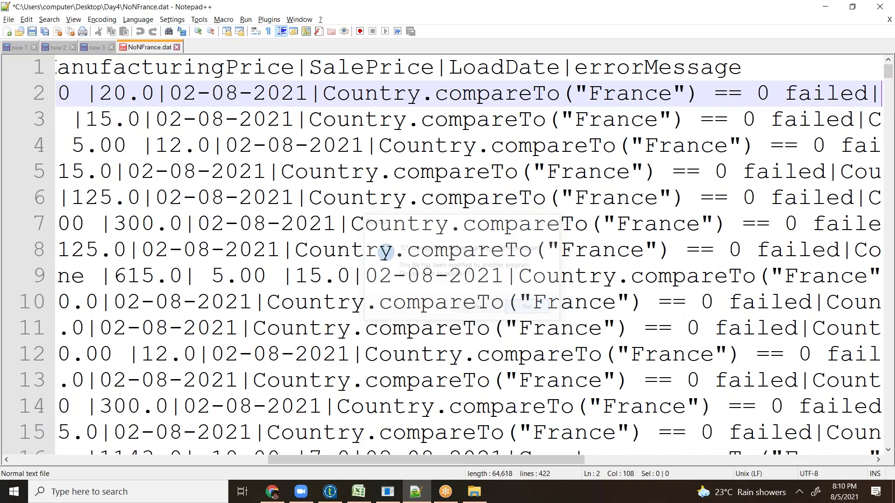
{"action": "left_click", "coordinate": [176, 47]}
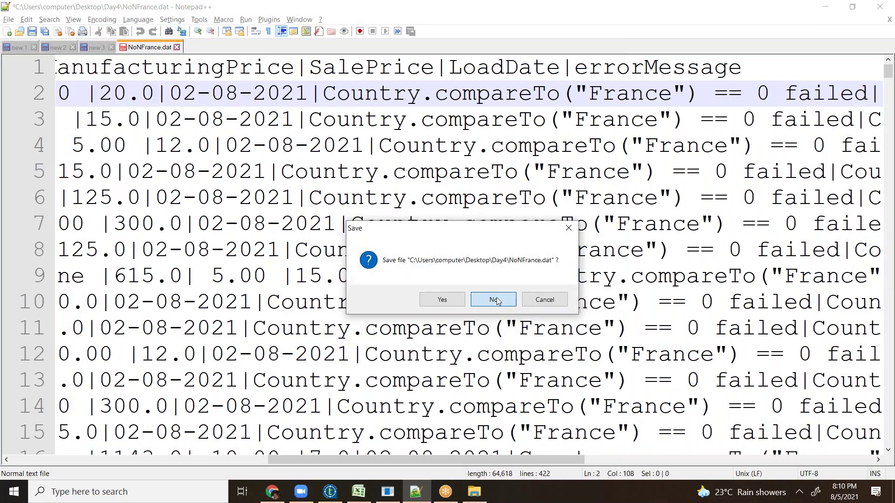
{"action": "left_click", "coordinate": [487, 303]}
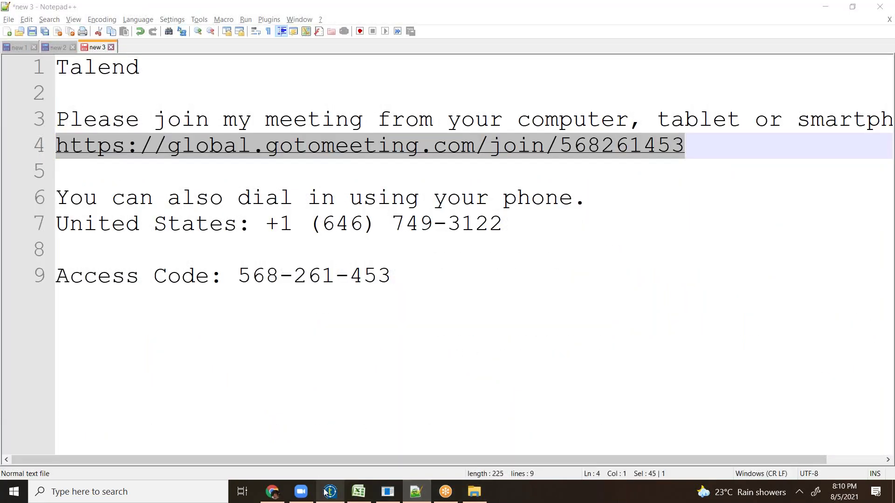
Switch back to Talend and check the file name in the France output component's settings.
{"action": "left_click", "coordinate": [326, 491]}
{"action": "left_click", "coordinate": [612, 102]}
{"action": "left_click", "coordinate": [482, 305]}
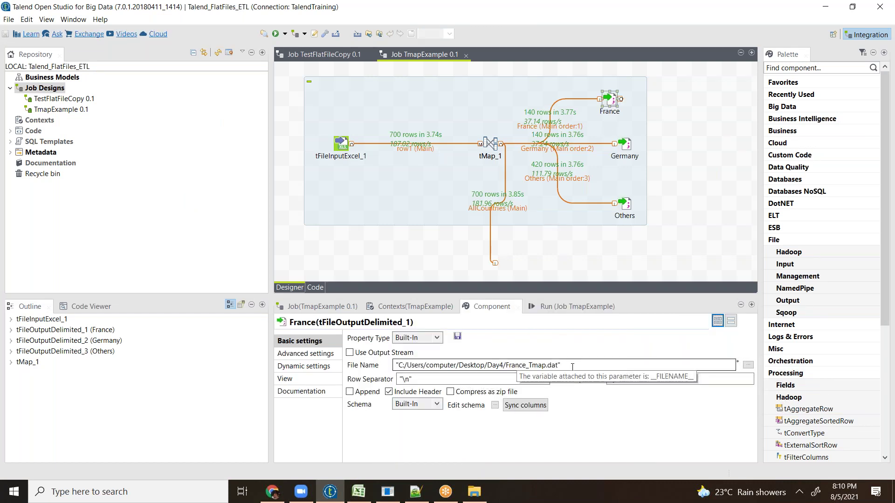
Open France_Tmap.dat from the Day4 folder in Notepad++.
{"action": "left_click", "coordinate": [469, 494]}
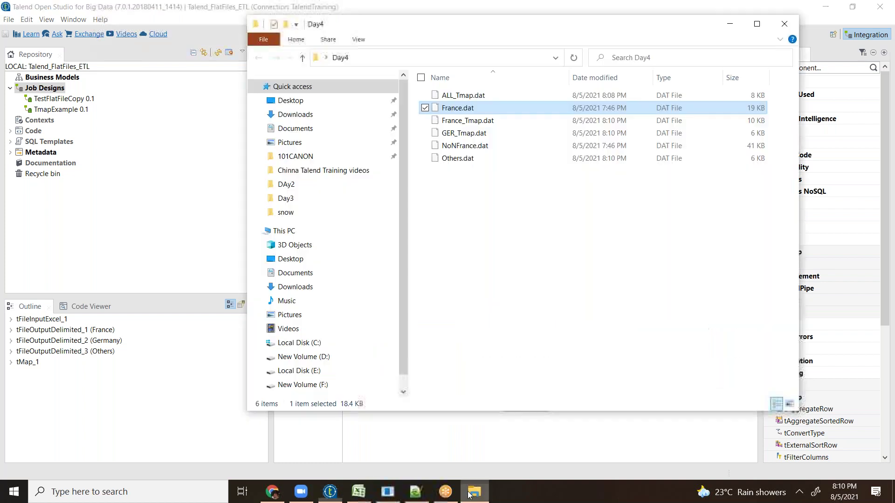
{"action": "double_click", "coordinate": [475, 123]}
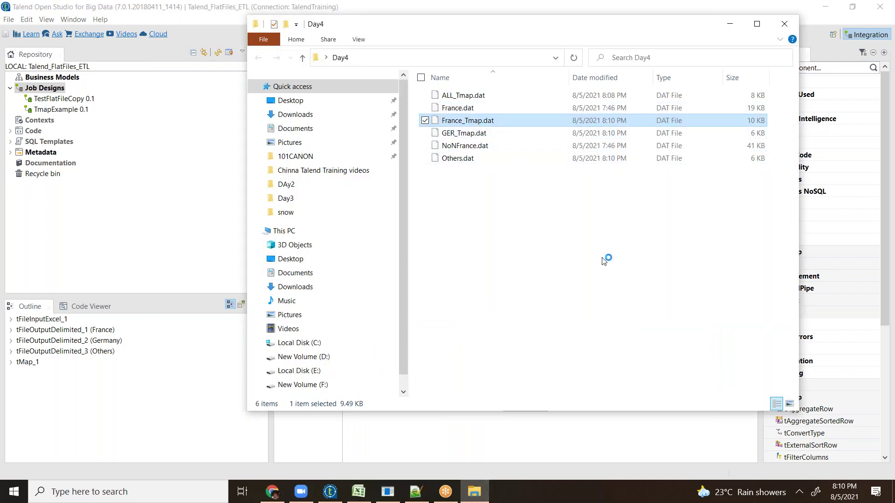
{"action": "right_click", "coordinate": [459, 122]}
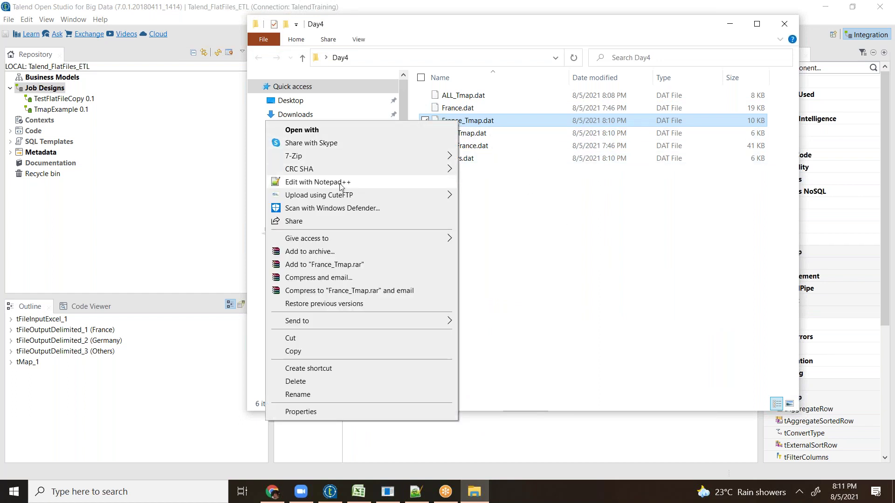
{"action": "left_click", "coordinate": [340, 184]}
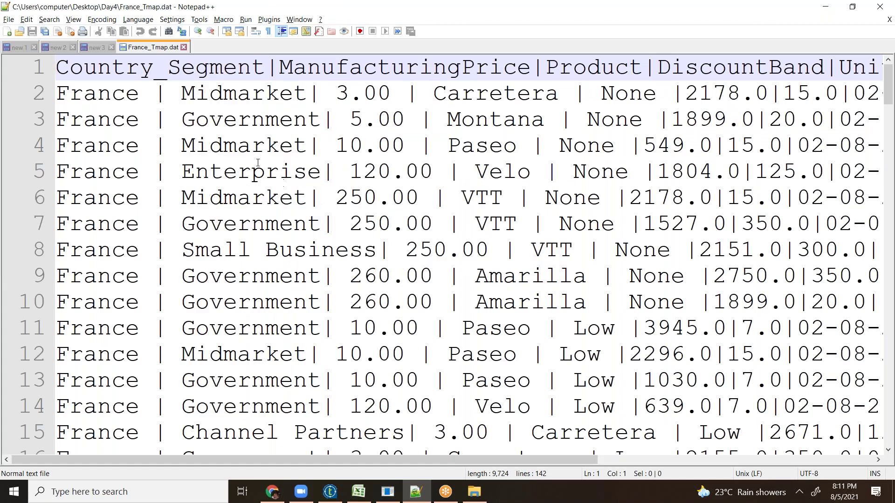
Examine the Country_Segment header and the pipe separators around the country and segment values in the first data row.
{"action": "left_click_drag", "start_coordinate": [127, 67], "coordinate": [237, 65]}
{"action": "left_click", "coordinate": [263, 58]}
{"action": "left_click_drag", "start_coordinate": [306, 93], "coordinate": [44, 105]}
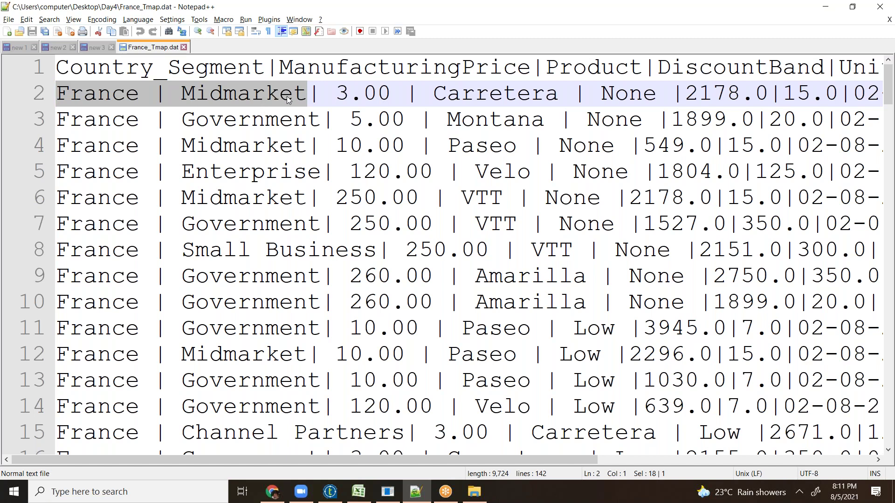
{"action": "left_click_drag", "start_coordinate": [158, 97], "coordinate": [166, 93]}
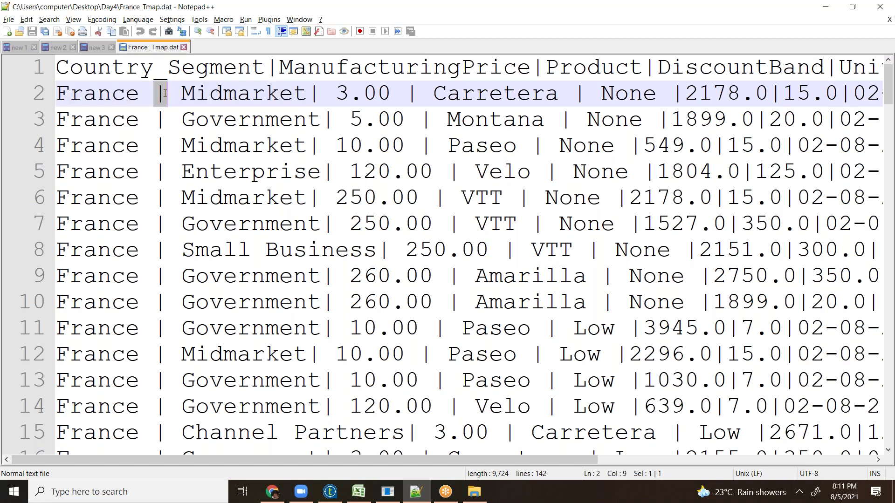
{"action": "left_click_drag", "start_coordinate": [304, 91], "coordinate": [62, 91]}
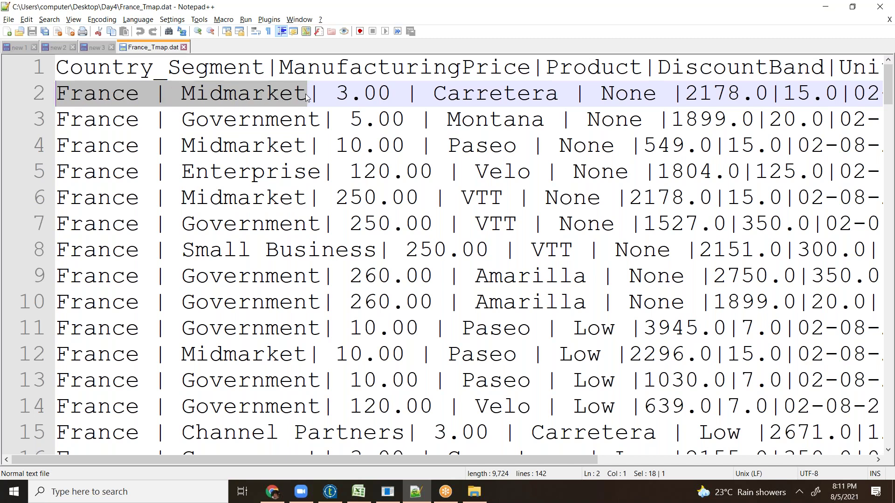
{"action": "left_click_drag", "start_coordinate": [307, 93], "coordinate": [321, 93]}
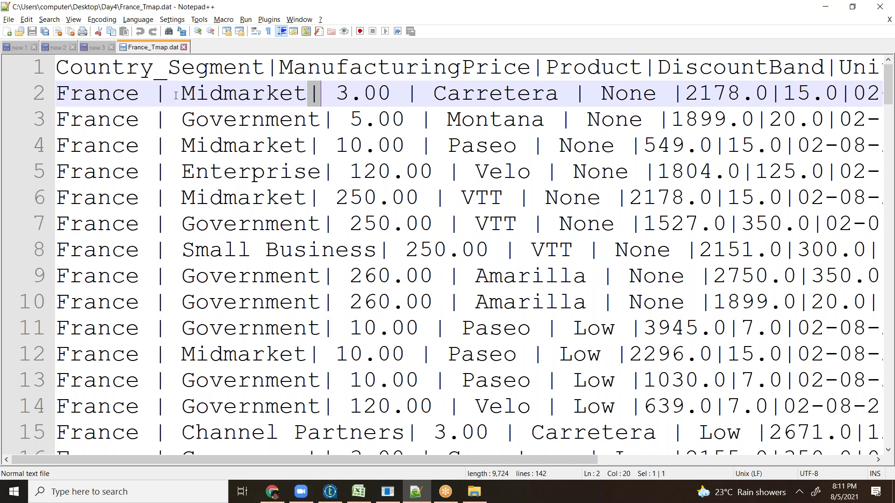
{"action": "left_click_drag", "start_coordinate": [167, 95], "coordinate": [151, 95]}
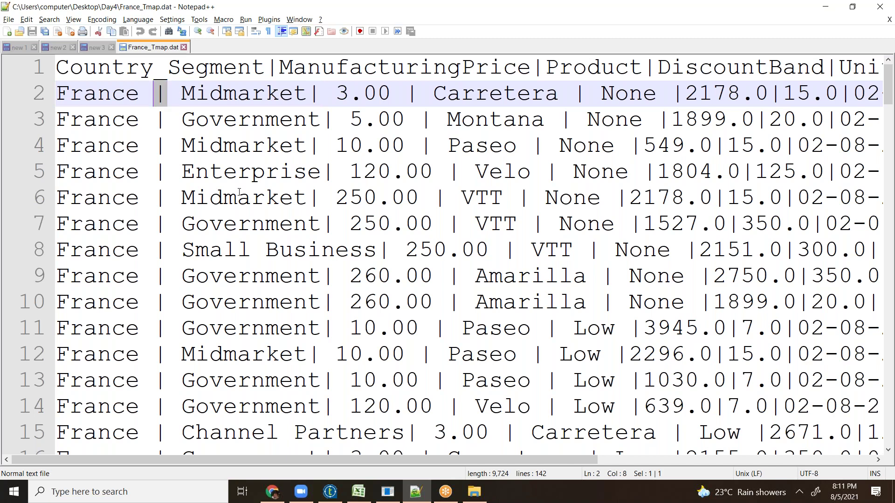
Open Others.dat from the Day4 folder in Notepad++ and look through its country rows.
{"action": "left_click", "coordinate": [330, 492]}
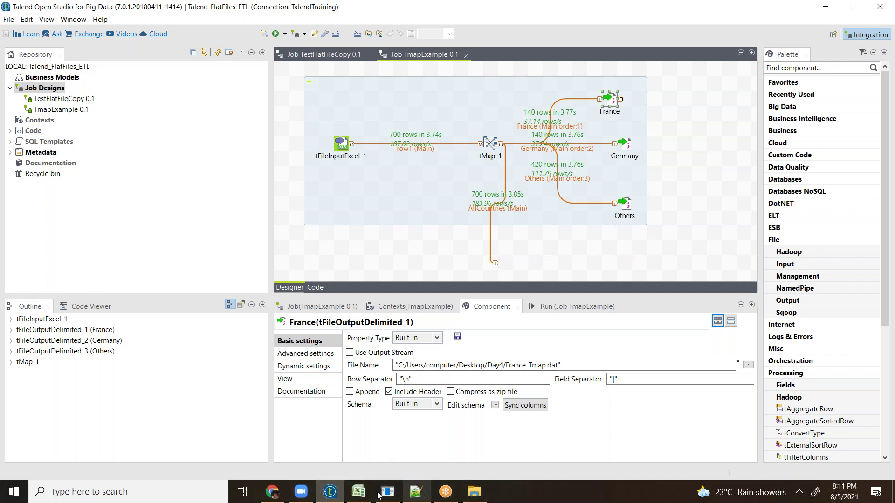
{"action": "left_click", "coordinate": [472, 496]}
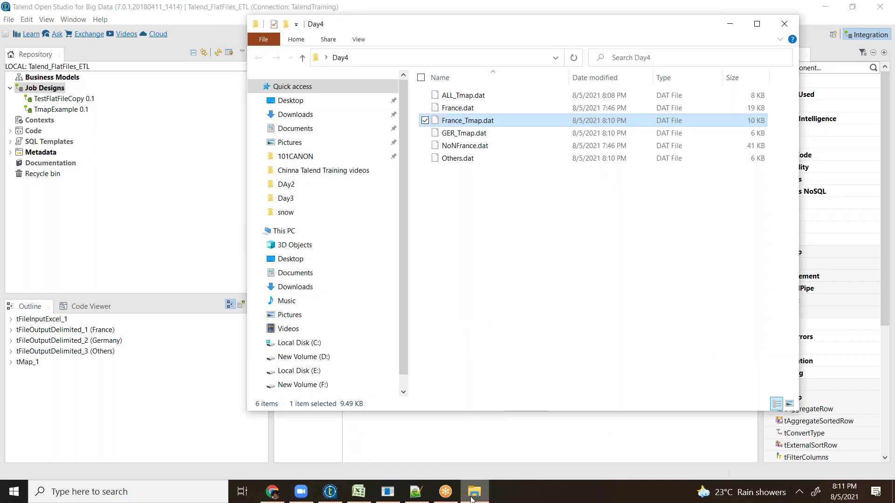
{"action": "left_click", "coordinate": [456, 159]}
{"action": "right_click", "coordinate": [457, 160]}
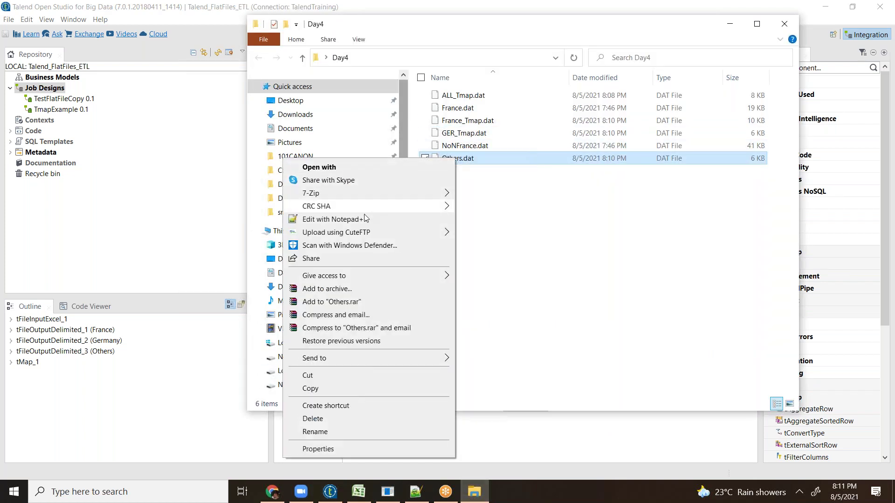
{"action": "left_click", "coordinate": [333, 219]}
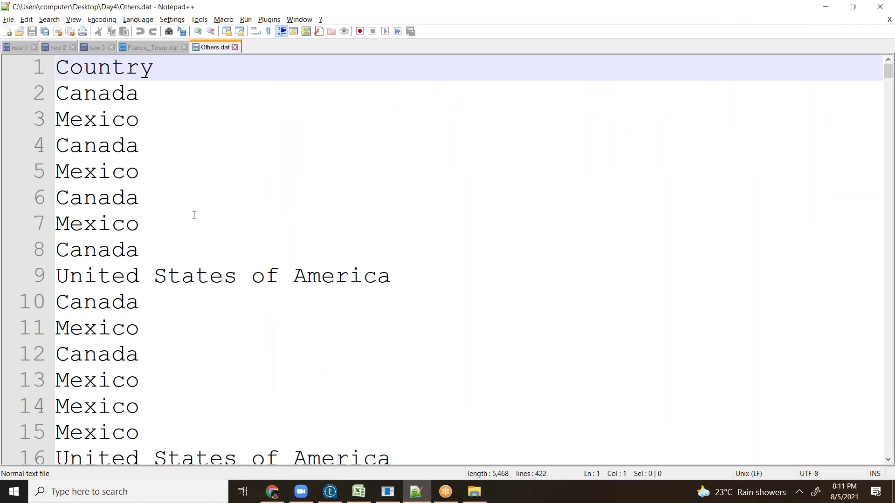
{"action": "scroll", "coordinate": [184, 169], "scroll_direction": "down", "scroll_amount": 1}
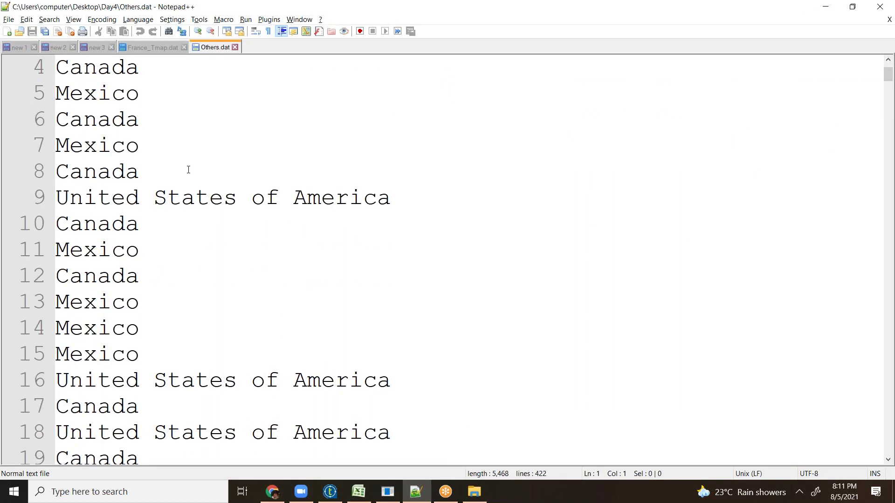
Search Others.dat for "france" and for "Gr", and close the search.
{"action": "key", "text": "ctrl+f"}
{"action": "type", "text": "france"}
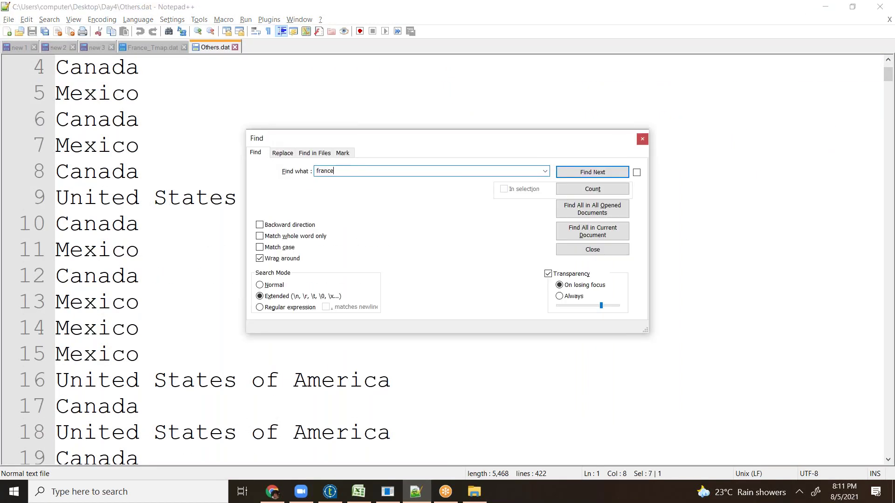
{"action": "left_click", "coordinate": [604, 173]}
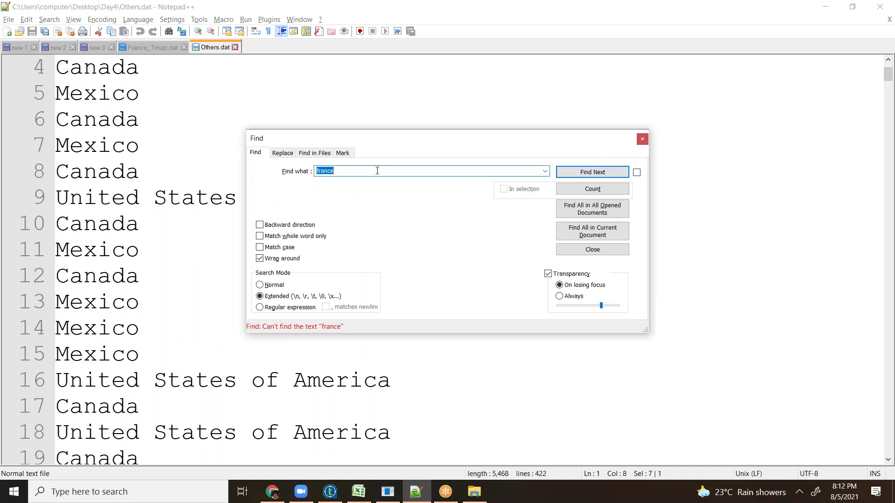
{"action": "type", "text": "Gr"}
{"action": "key", "text": "Return"}
{"action": "key", "text": "Escape"}
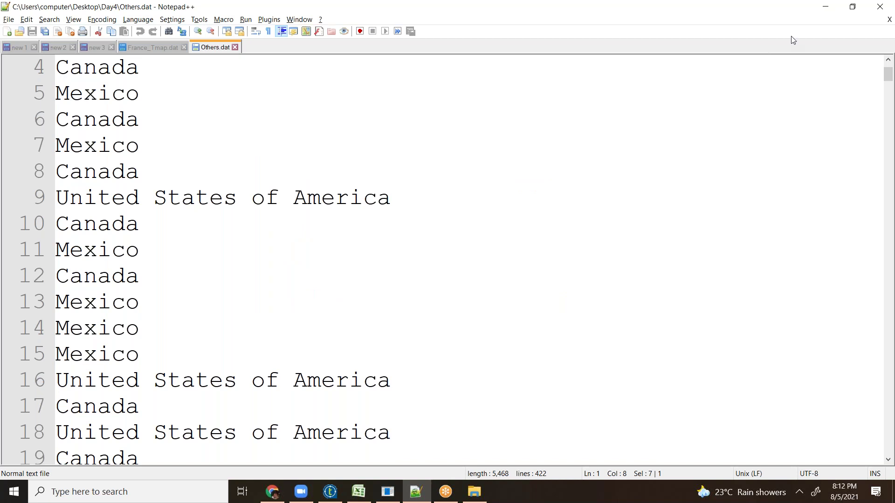
Switch back to Talend, clear the TmapExample execution output, and move tMap_1 closer to tFileInputExcel_1.
{"action": "key", "text": "alt+Tab"}
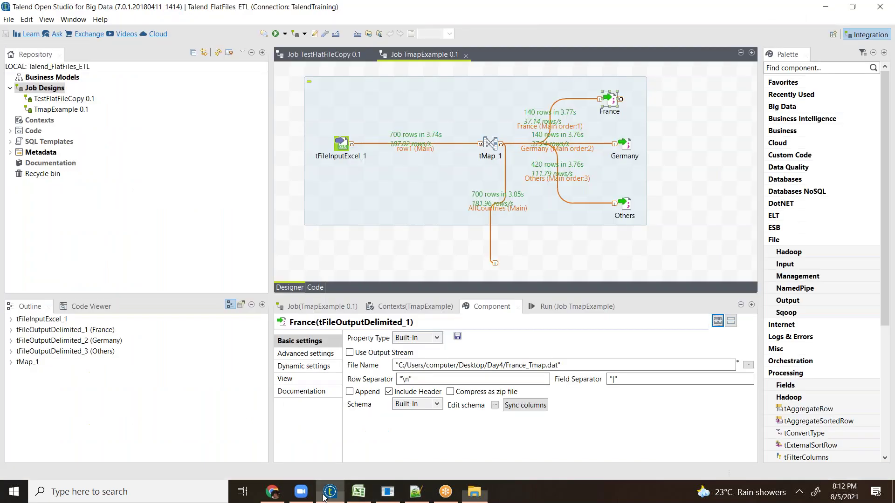
{"action": "left_click", "coordinate": [330, 492]}
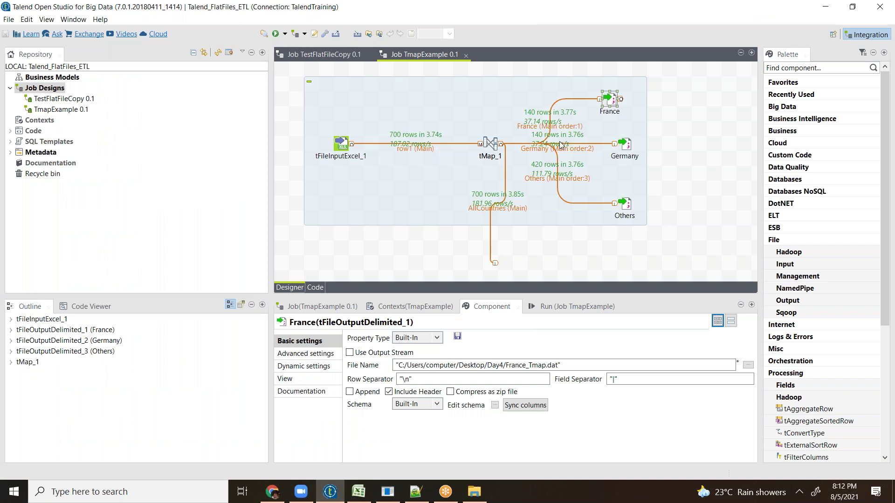
{"action": "left_click", "coordinate": [560, 314]}
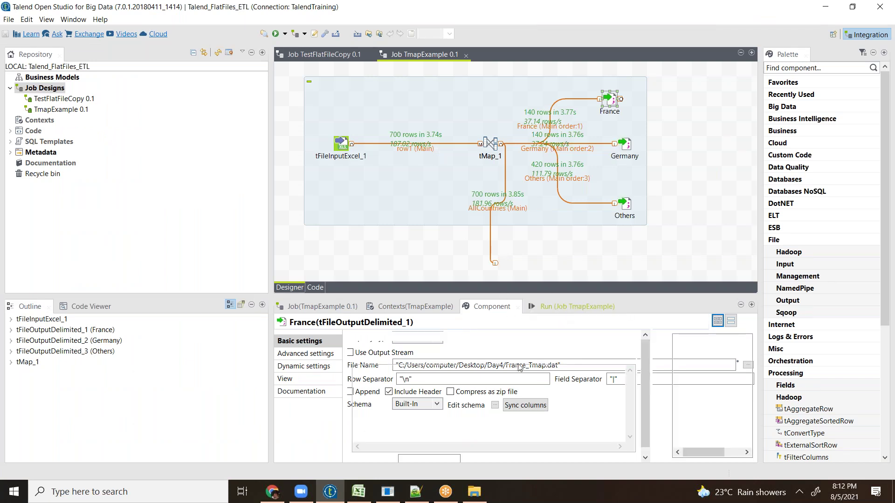
{"action": "left_click", "coordinate": [468, 350]}
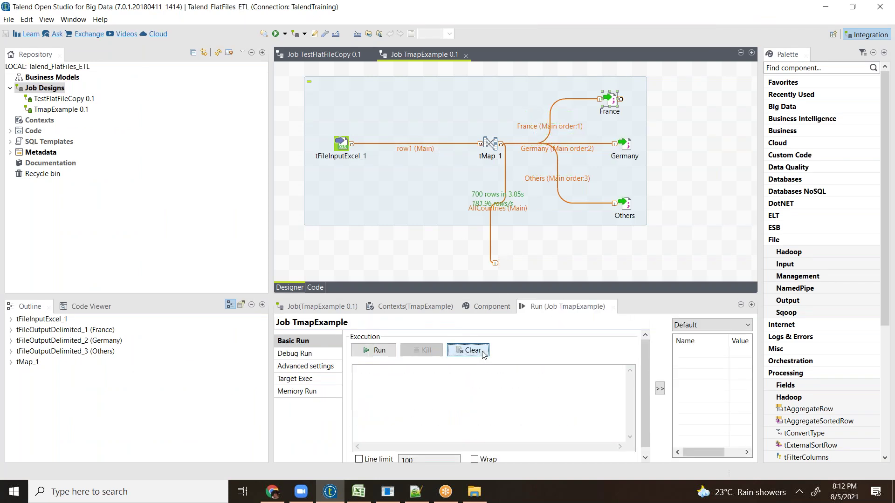
{"action": "left_click_drag", "start_coordinate": [488, 146], "coordinate": [426, 150]}
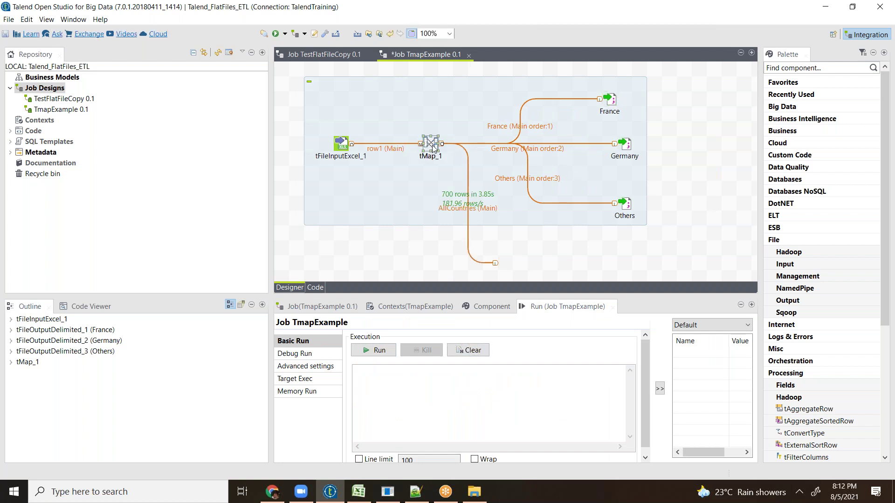
Review the mappings of the France, Germany and Others output tables in the tMap_1 editor and close it without changes.
{"action": "double_click", "coordinate": [433, 148]}
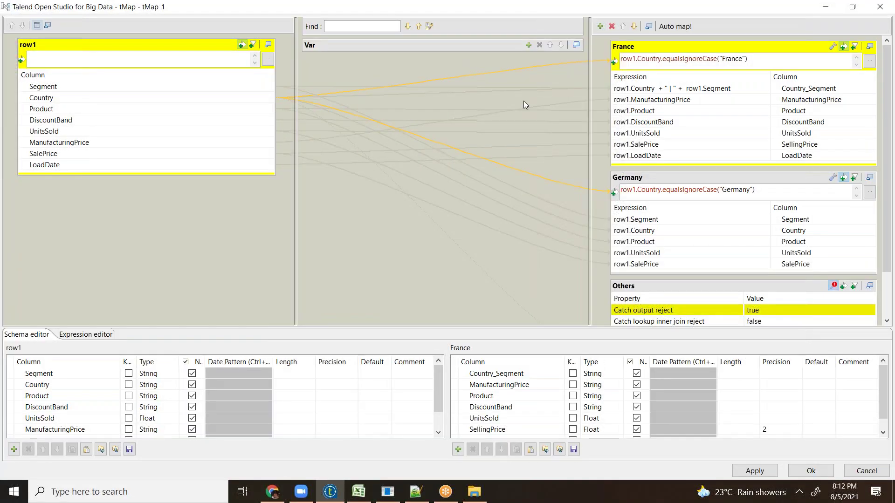
{"action": "left_click", "coordinate": [638, 45]}
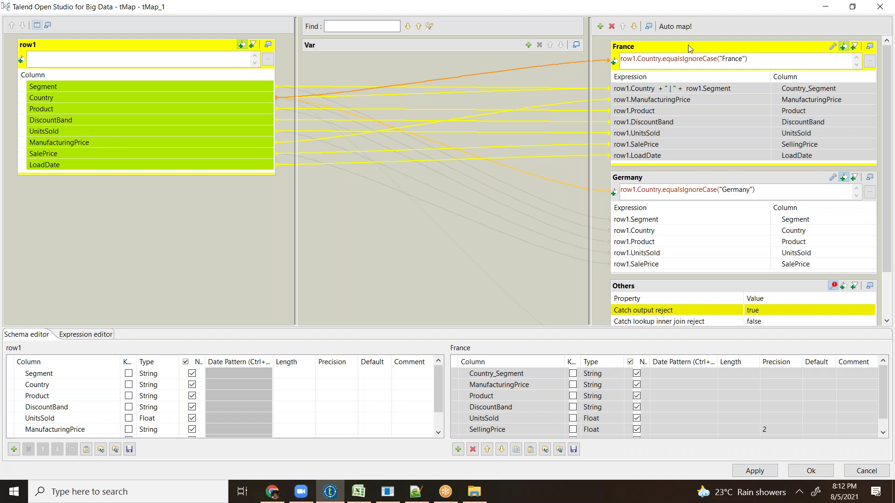
{"action": "left_click", "coordinate": [678, 178]}
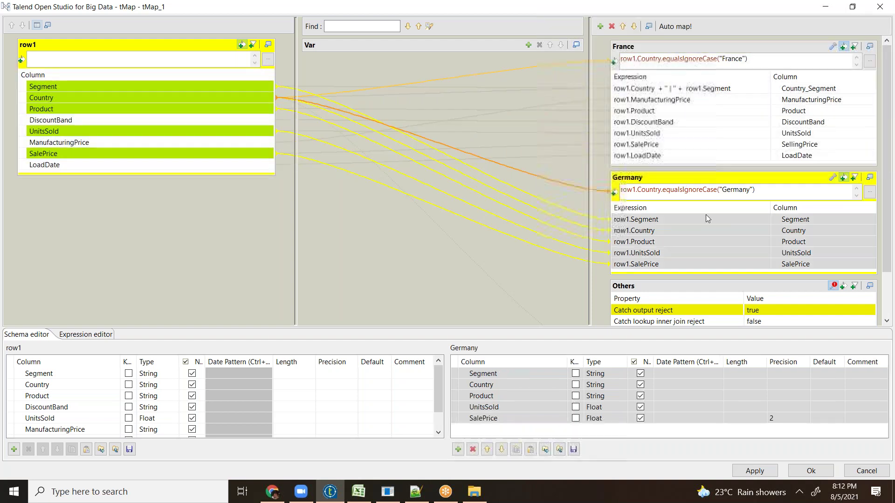
{"action": "left_click", "coordinate": [765, 287]}
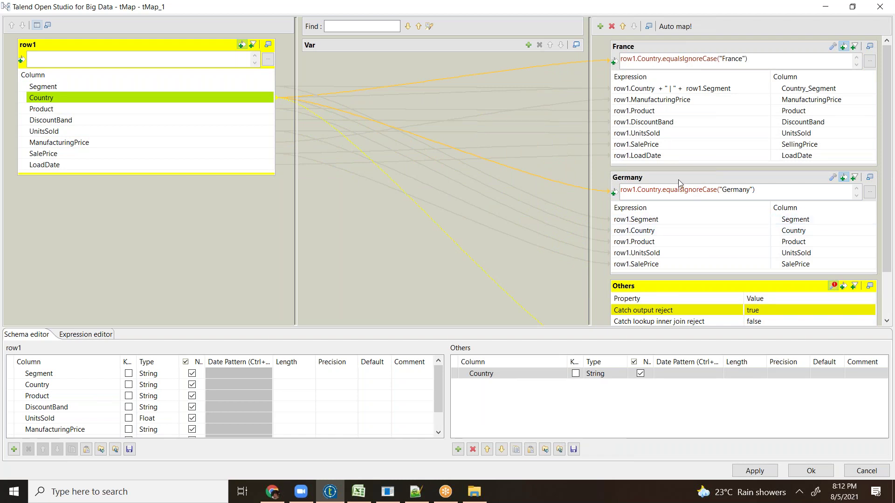
{"action": "left_click", "coordinate": [700, 176]}
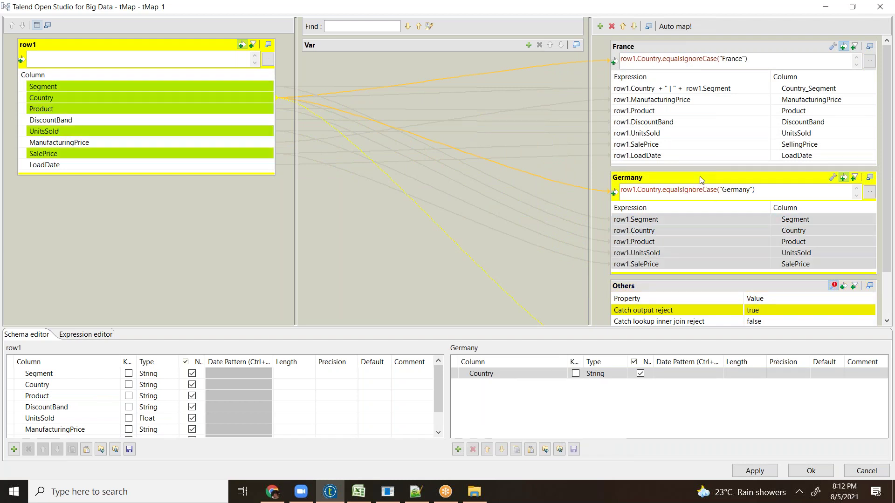
{"action": "left_click", "coordinate": [668, 48]}
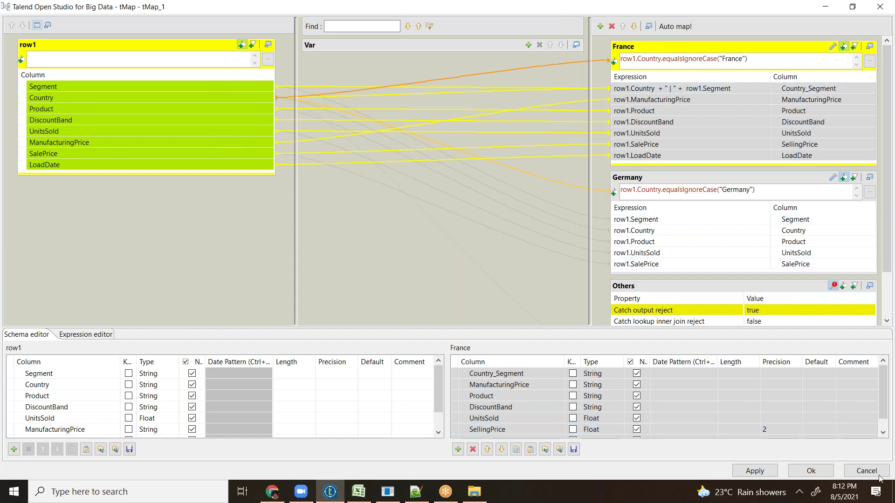
{"action": "left_click", "coordinate": [865, 471]}
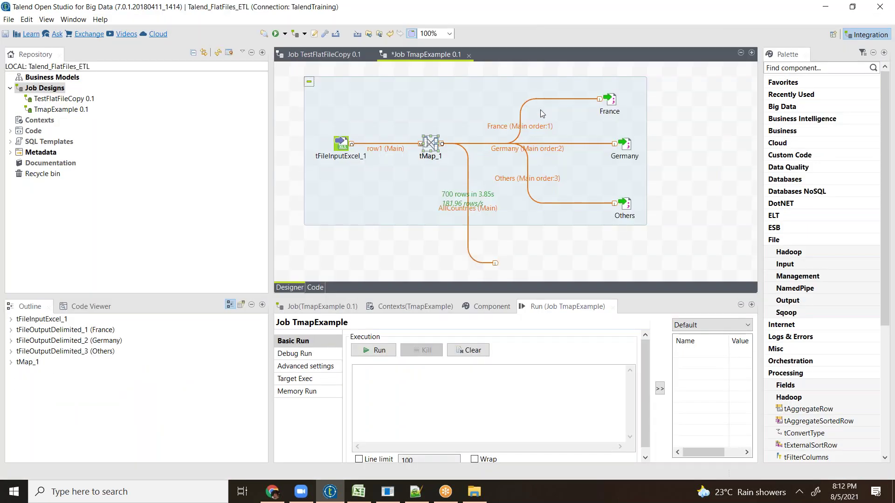
Rename the France output link FinalFranceData and check the output table's name in the tMap_1 editor.
{"action": "left_click", "coordinate": [537, 127]}
{"action": "left_click", "coordinate": [545, 129]}
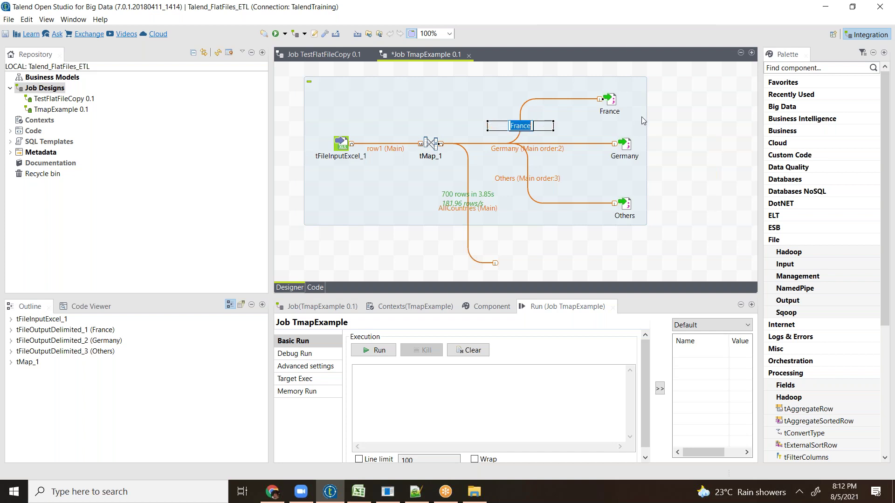
{"action": "type", "text": "FinalFranceData"}
{"action": "key", "text": "Return"}
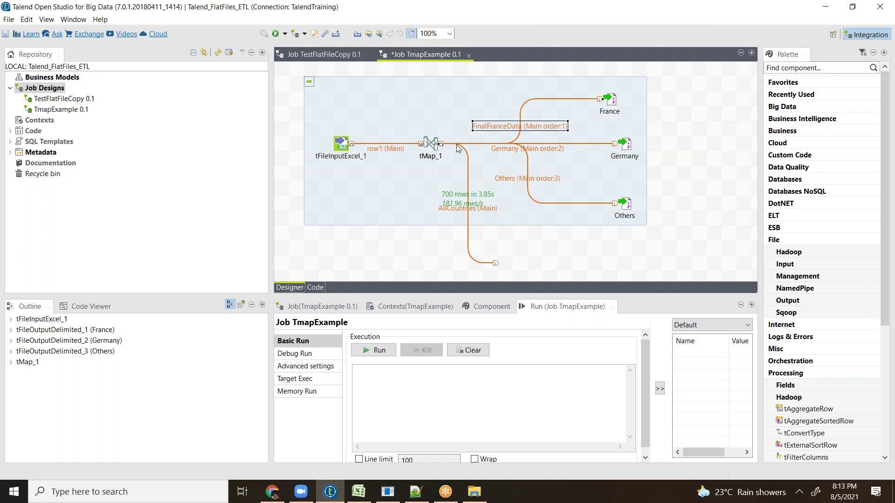
{"action": "left_click", "coordinate": [432, 143]}
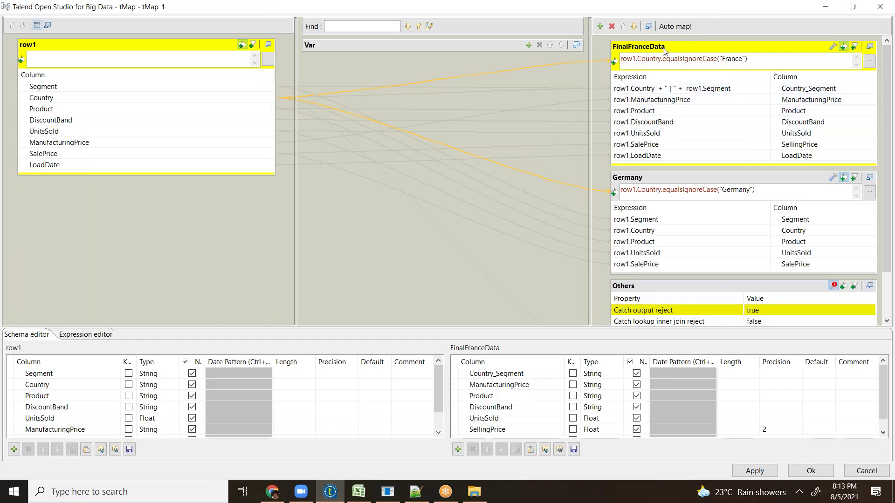
{"action": "left_click", "coordinate": [869, 470]}
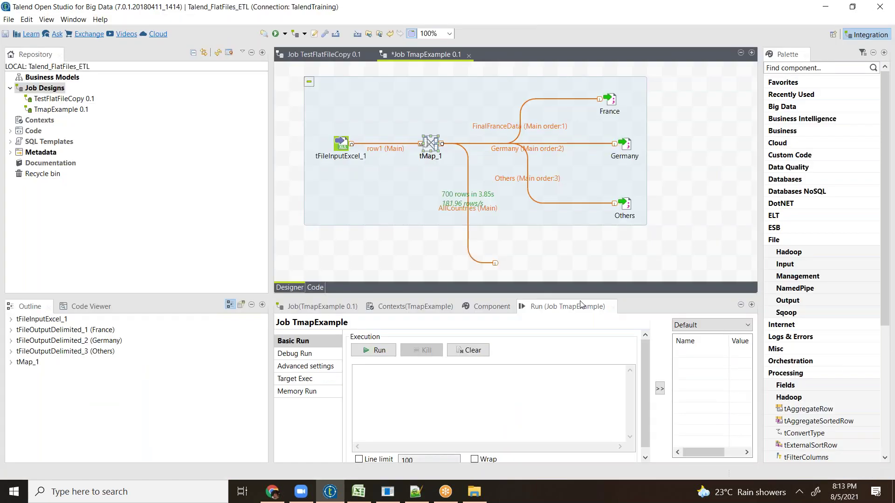
Rename the row1 input link MyData and open the tMap_1 editor to check its expressions.
{"action": "left_click", "coordinate": [397, 151]}
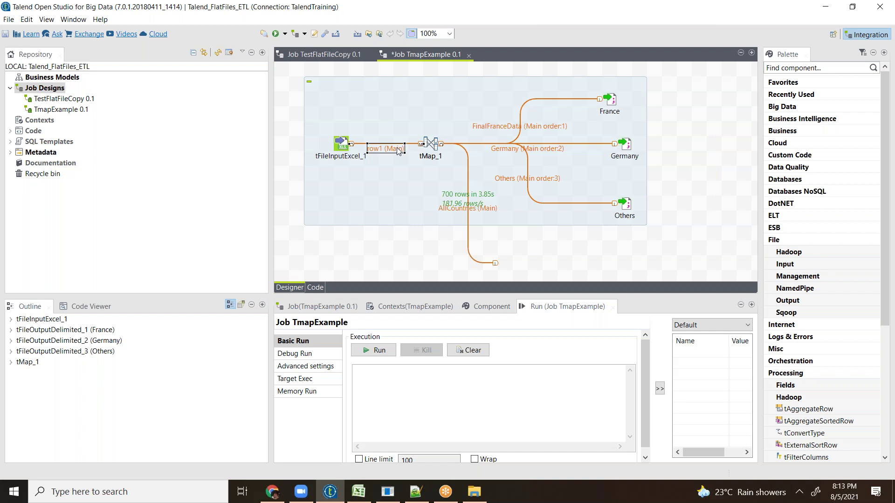
{"action": "left_click", "coordinate": [398, 150]}
{"action": "type", "text": "MyDta"}
{"action": "key", "text": "BackSpace"}
{"action": "key", "text": "BackSpace"}
{"action": "type", "text": "ata"}
{"action": "left_click", "coordinate": [431, 140]}
{"action": "left_click", "coordinate": [433, 144]}
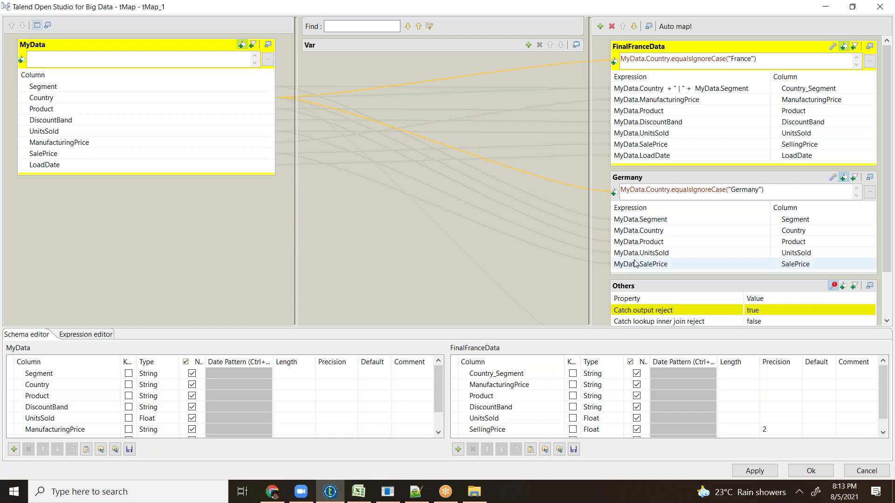
Close the tMap_1 editor, delete the MyData link, and reconnect tFileInputExcel_1 to tMap_1 with a Main row.
{"action": "left_click", "coordinate": [865, 471]}
{"action": "left_click", "coordinate": [393, 151]}
{"action": "key", "text": "Delete"}
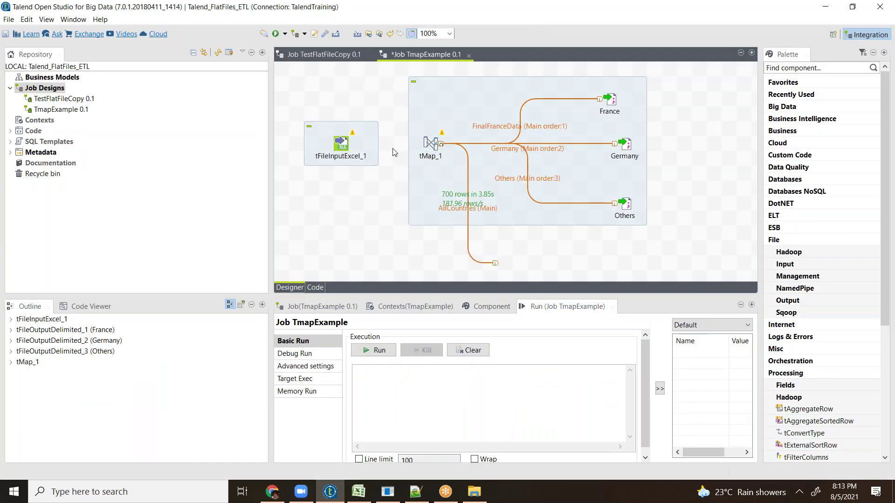
{"action": "right_click", "coordinate": [345, 144]}
{"action": "mouse_move", "coordinate": [370, 146]}
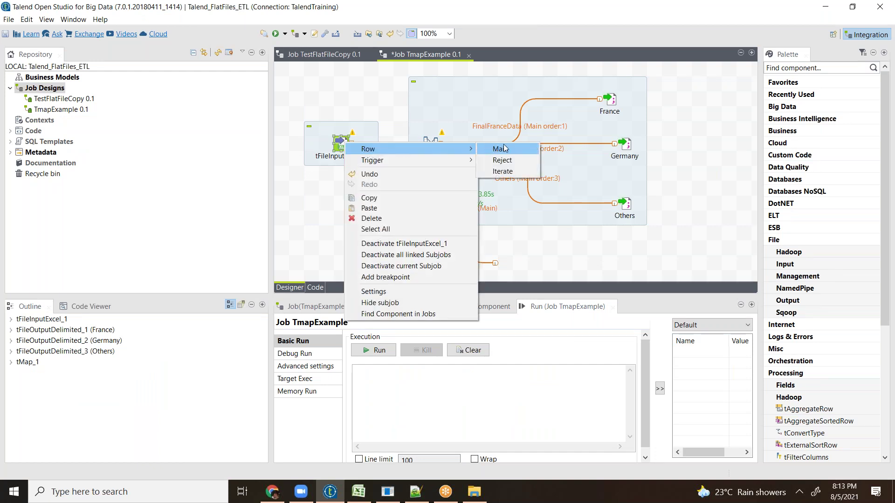
{"action": "left_click", "coordinate": [435, 146]}
{"action": "left_click", "coordinate": [431, 144]}
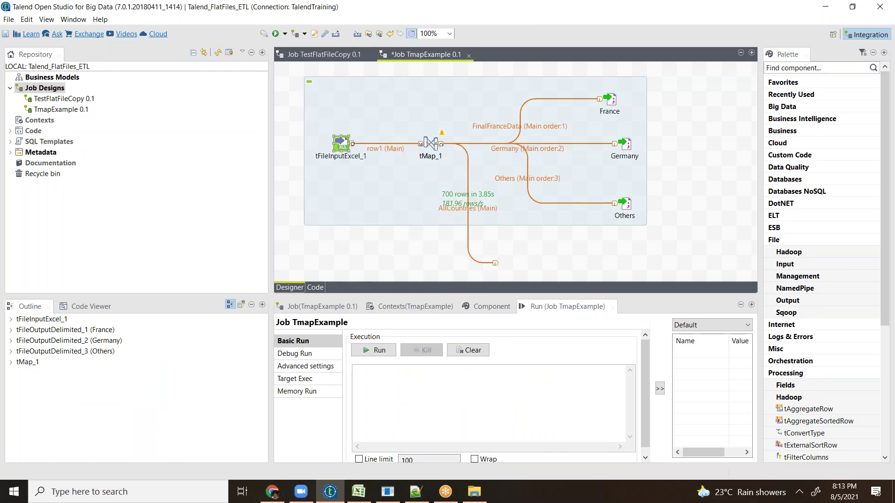
Check the input table and output mappings in the tMap_1 editor and close it without changes.
{"action": "left_click", "coordinate": [432, 144]}
{"action": "double_click", "coordinate": [431, 144]}
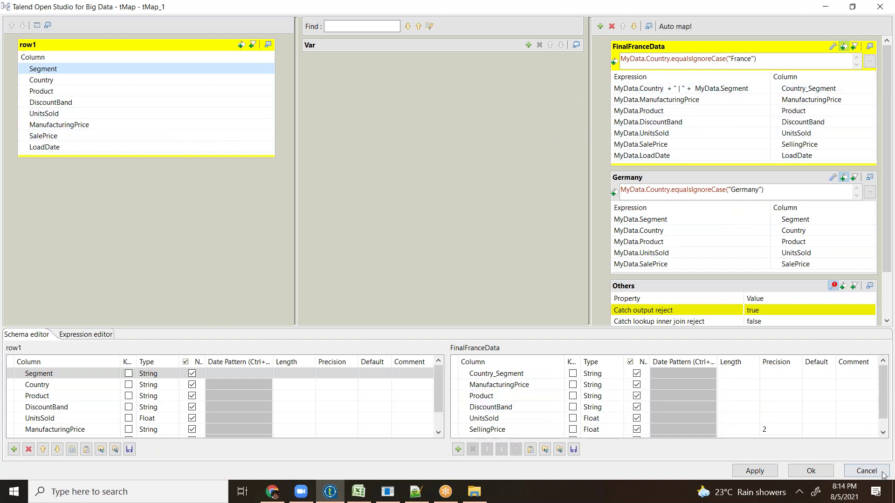
{"action": "left_click", "coordinate": [865, 471]}
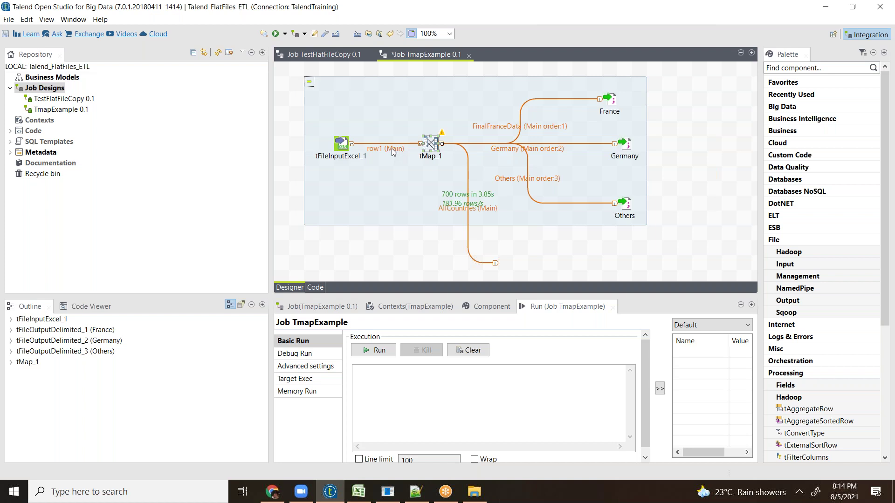
Rename the row1 link between tFileInputExcel_1 and tMap_1 as MyData.
{"action": "left_click", "coordinate": [393, 148]}
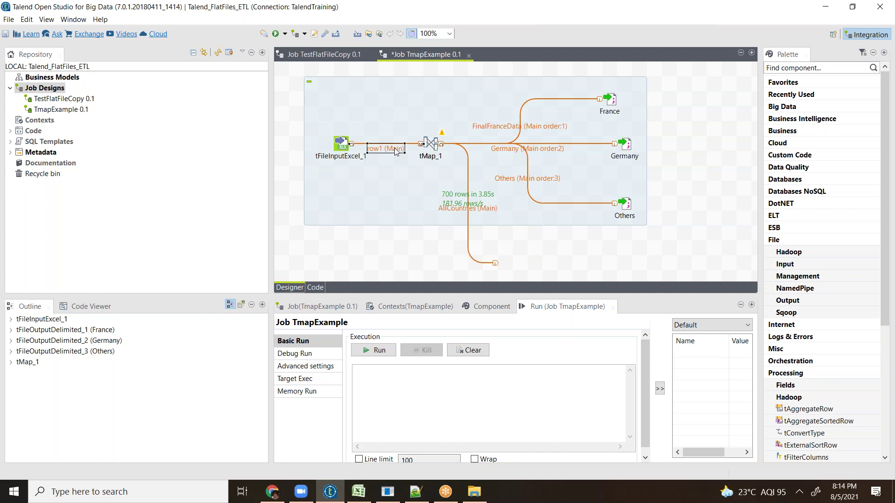
{"action": "left_click", "coordinate": [394, 148]}
{"action": "type", "text": "MyData"}
{"action": "left_click", "coordinate": [419, 104]}
Open the tMap_1 editor and trace where the MyData UnitsSold column is mapped in the output tables.
{"action": "double_click", "coordinate": [431, 143]}
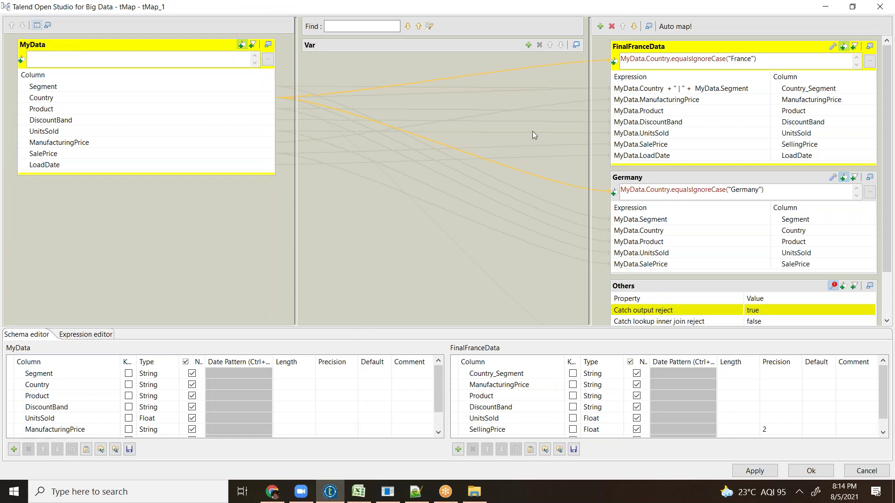
{"action": "left_click", "coordinate": [92, 108]}
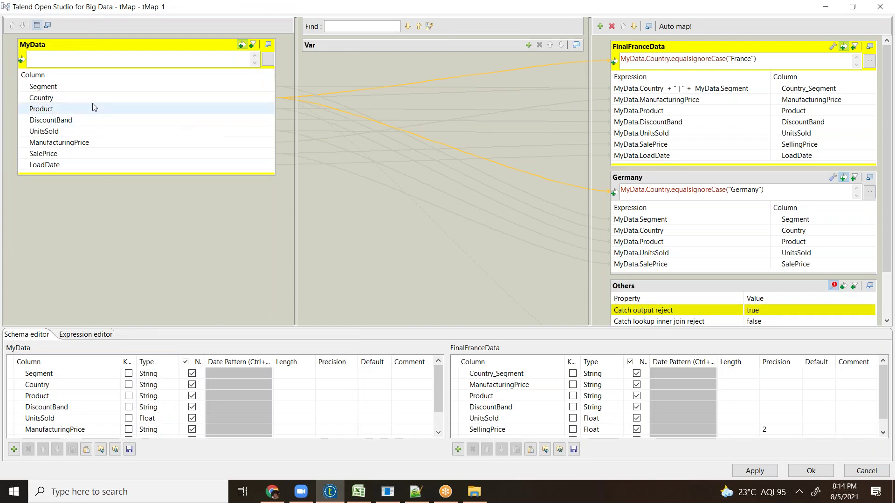
{"action": "left_click", "coordinate": [116, 132]}
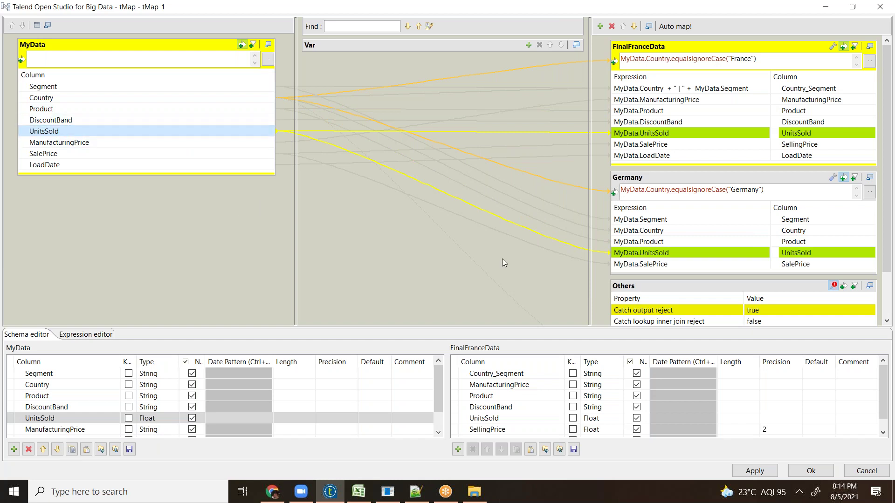
{"action": "left_click", "coordinate": [874, 472]}
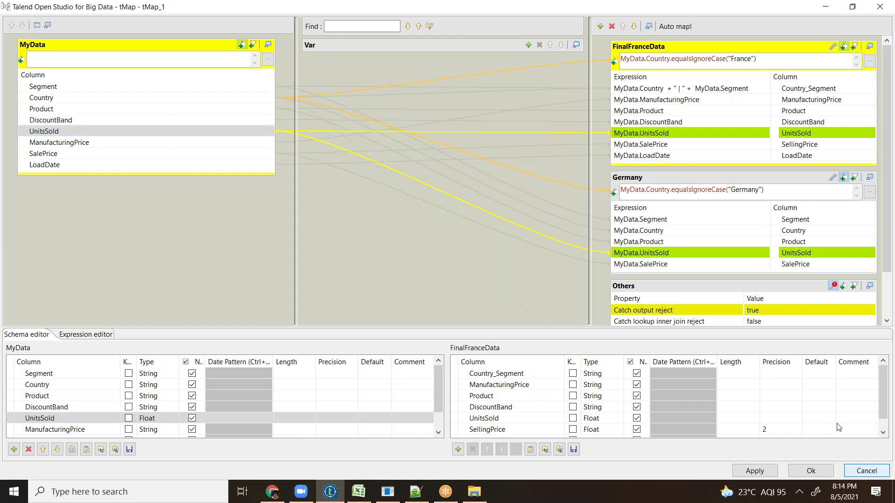
Shorten equalsIgnoreCase to equals in the Germany output table's filter expression.
{"action": "left_click", "coordinate": [775, 191]}
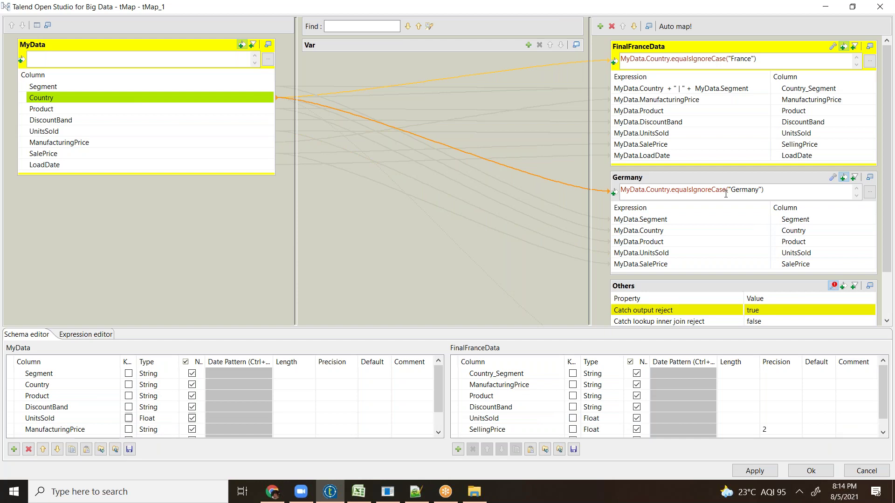
{"action": "left_click_drag", "start_coordinate": [727, 191], "coordinate": [694, 190]}
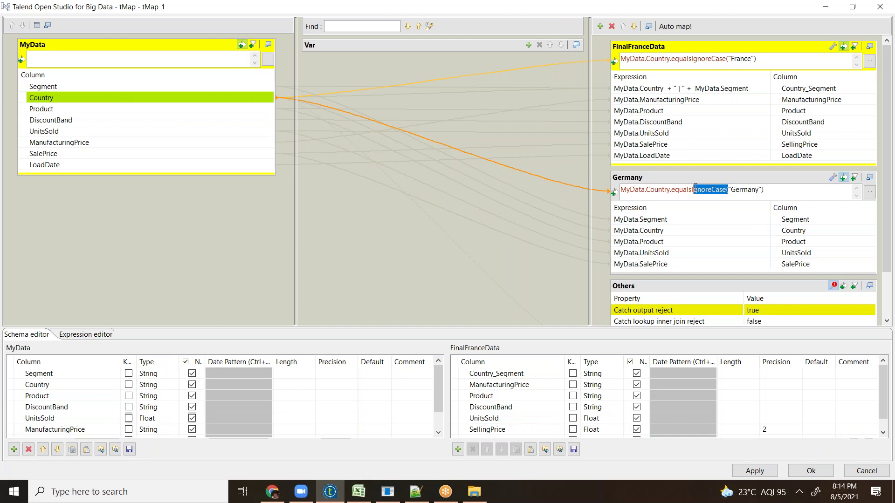
{"action": "key", "text": "Delete"}
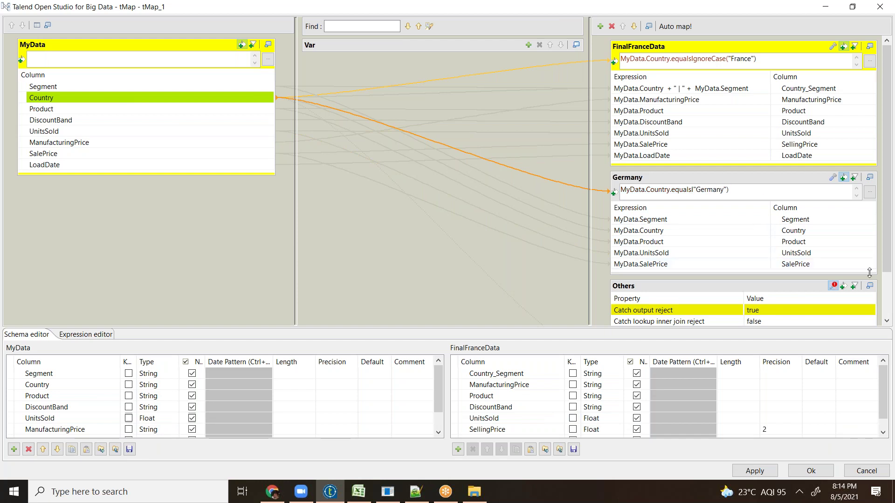
{"action": "key", "text": "BackSpace"}
Change the FinalFranceData output filter expression to MyData.Country.equals("France").
{"action": "left_click_drag", "start_coordinate": [725, 59], "coordinate": [694, 55]}
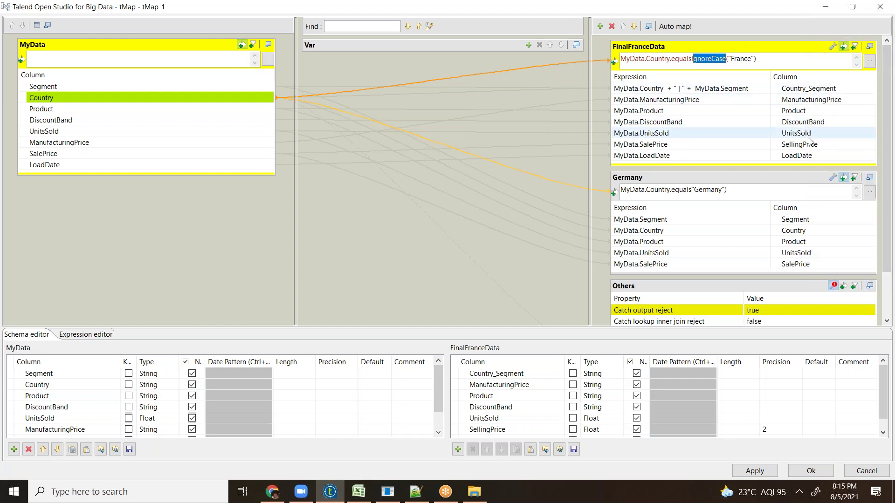
{"action": "key", "text": "BackSpace"}
{"action": "key", "text": "BackSpace"}
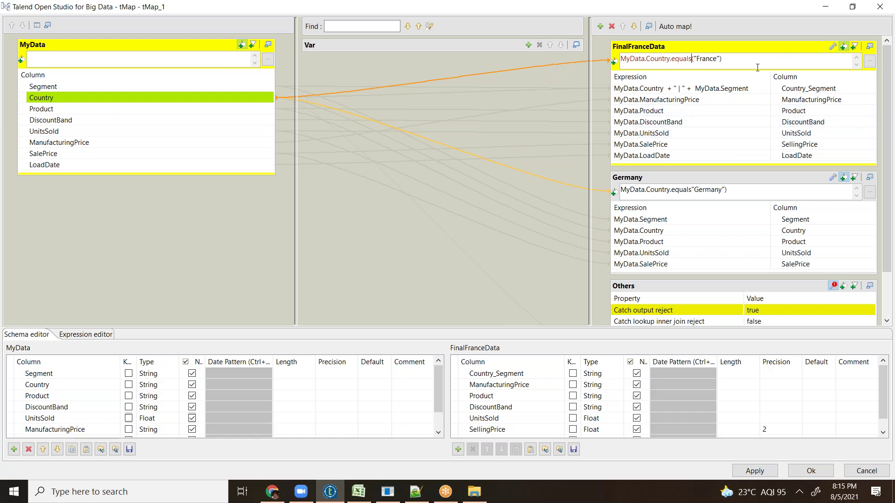
{"action": "left_click", "coordinate": [702, 58]}
Switch to Notepad++ and enter France and france on separate lines of a new document.
{"action": "left_click", "coordinate": [415, 492]}
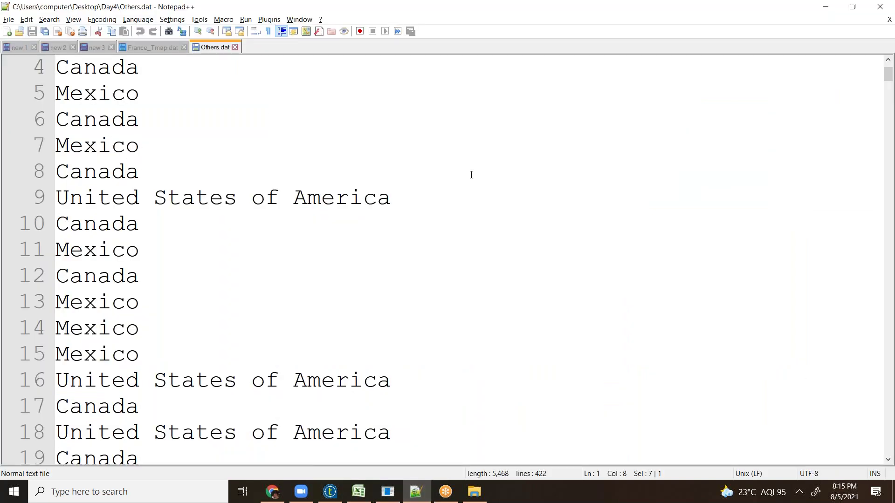
{"action": "key", "text": "ctrl+n"}
{"action": "type", "text": "France"}
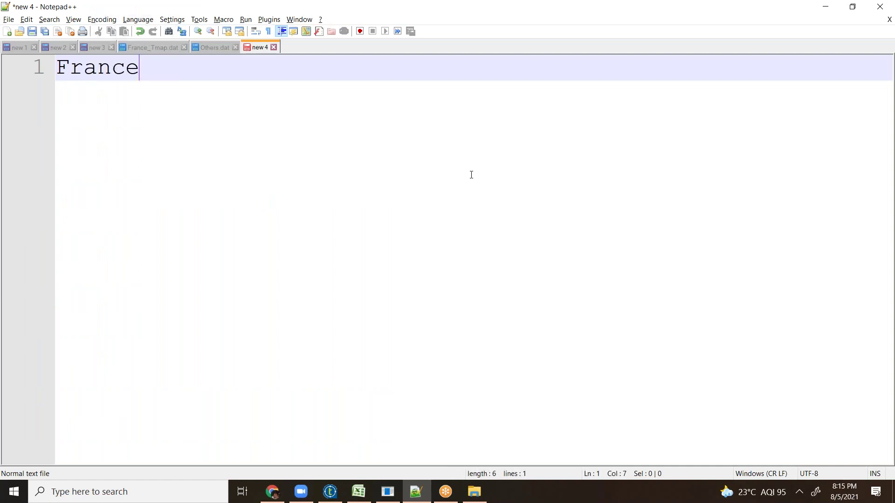
{"action": "key", "text": "Return"}
{"action": "type", "text": "fra"}
{"action": "type", "text": "mce"}
{"action": "key", "text": "BackSpace"}
{"action": "key", "text": "BackSpace"}
{"action": "key", "text": "BackSpace"}
{"action": "type", "text": "nce"}
{"action": "key", "text": "Return"}
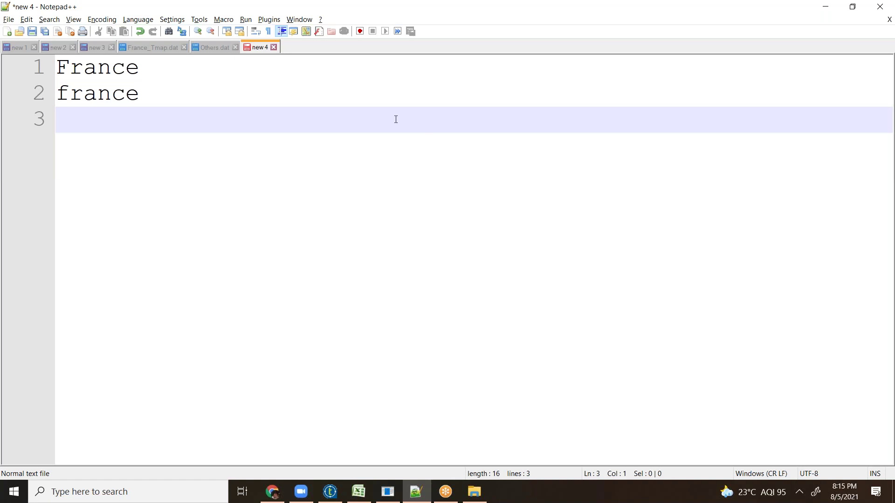
Combine the two words into the single-line comparison France = france.
{"action": "left_click", "coordinate": [161, 71]}
{"action": "type", "text": "="}
{"action": "key", "text": "Delete"}
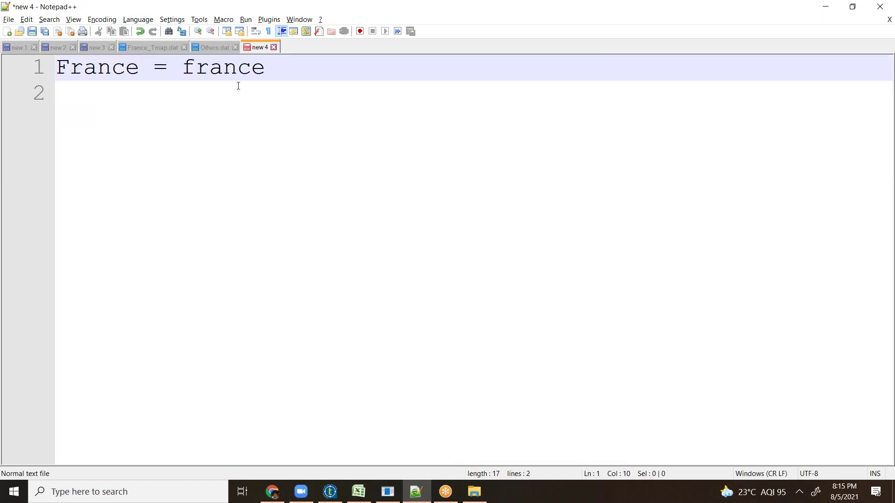
{"action": "key", "text": "End"}
{"action": "type", "text": "FAIL"}
{"action": "key", "text": "BackSpace"}
{"action": "key", "text": "BackSpace"}
{"action": "key", "text": "BackSpace"}
{"action": "key", "text": "BackSpace"}
Change the comparison's second word to frANce and select the whole line.
{"action": "key", "text": "Left"}
{"action": "key", "text": "Left"}
{"action": "key", "text": "Left"}
{"action": "key", "text": "shift+Left"}
{"action": "key", "text": "shift+Left"}
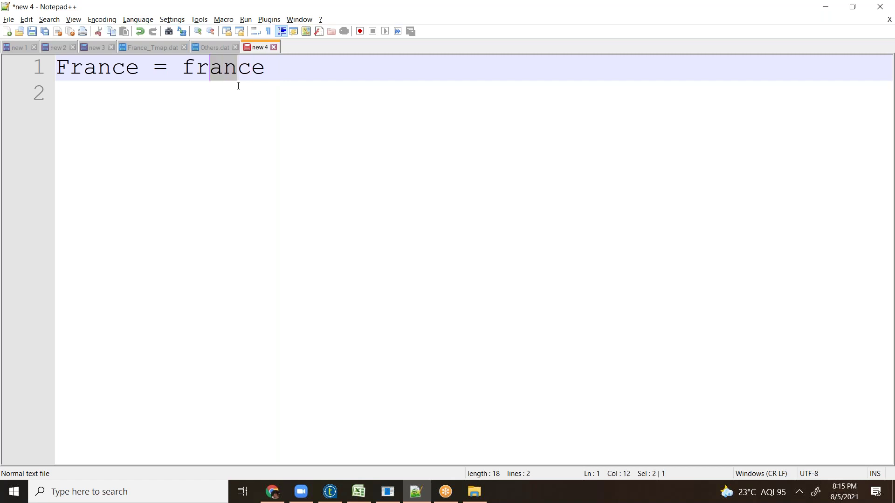
{"action": "type", "text": "AN"}
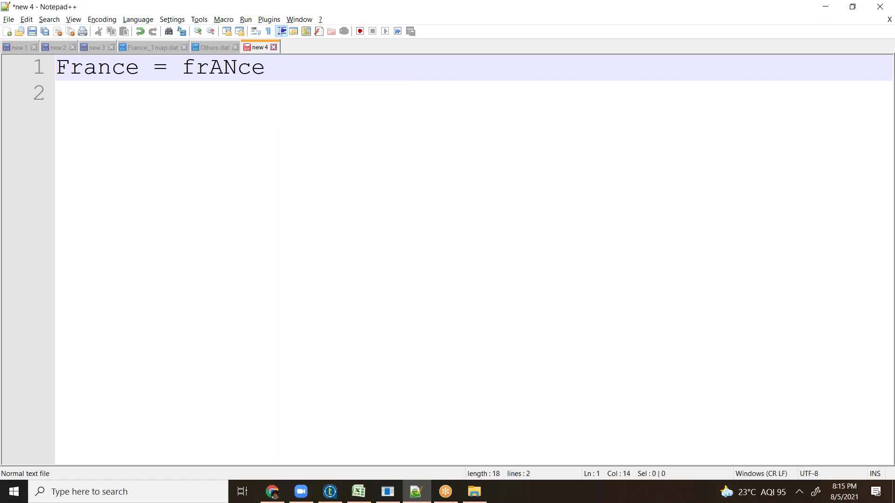
{"action": "left_click", "coordinate": [278, 68]}
{"action": "key", "text": "shift+Left"}
{"action": "key", "text": "shift+Left"}
{"action": "key", "text": "shift+Left"}
{"action": "key", "text": "shift+Left"}
{"action": "key", "text": "shift+Left"}
{"action": "key", "text": "shift+Left"}
{"action": "key", "text": "shift+Left"}
{"action": "key", "text": "shift+Left"}
{"action": "key", "text": "shift+Left"}
{"action": "key", "text": "shift+Left"}
{"action": "key", "text": "shift+Left"}
{"action": "key", "text": "shift+Left"}
{"action": "key", "text": "shift+Left"}
{"action": "key", "text": "shift+Left"}
{"action": "key", "text": "shift+Left"}
{"action": "key", "text": "shift+Left"}
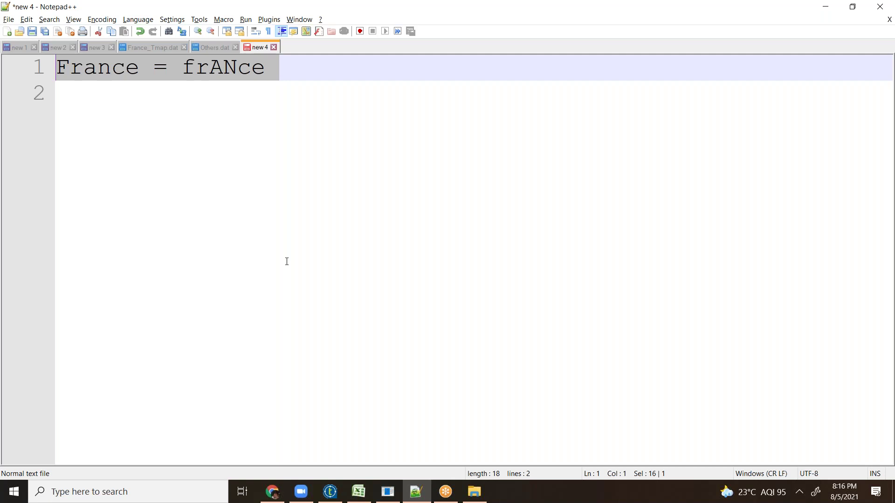
Switch back to Talend, set the MyData input filter to MyData.Country.equals("Mexico"), accept the mapping and save the job.
{"action": "key", "text": "alt+Tab"}
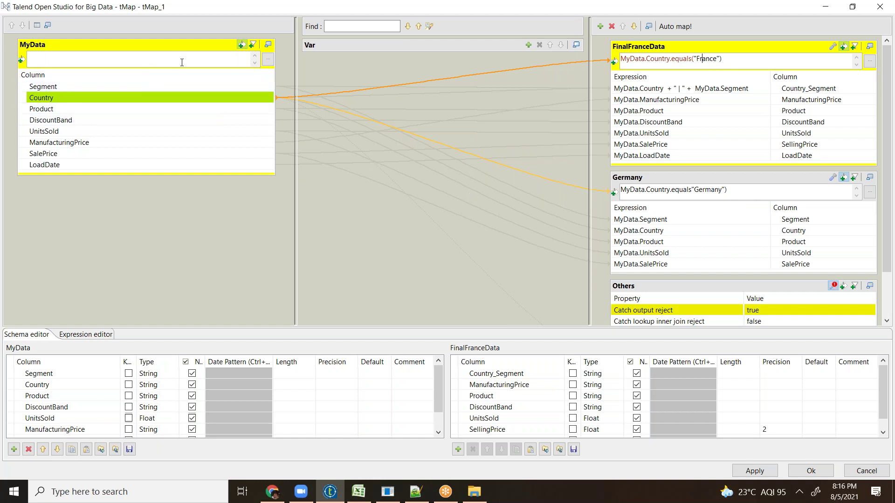
{"action": "left_click", "coordinate": [81, 58]}
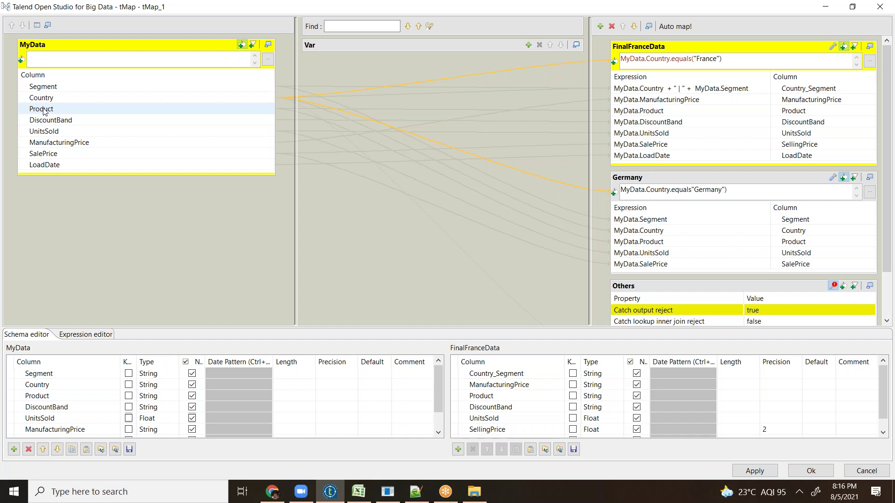
{"action": "left_click_drag", "start_coordinate": [42, 99], "coordinate": [82, 60]}
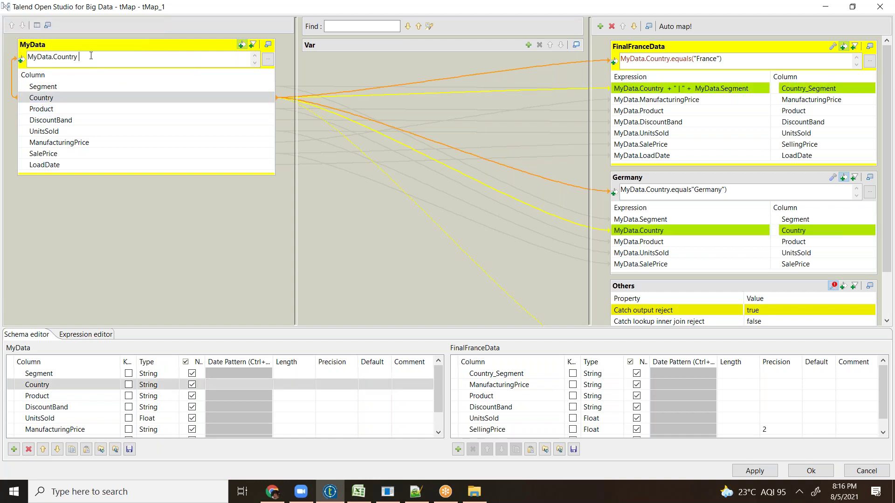
{"action": "type", "text": ".equals(\"Mexico"}
{"action": "type", "text": "\")"}
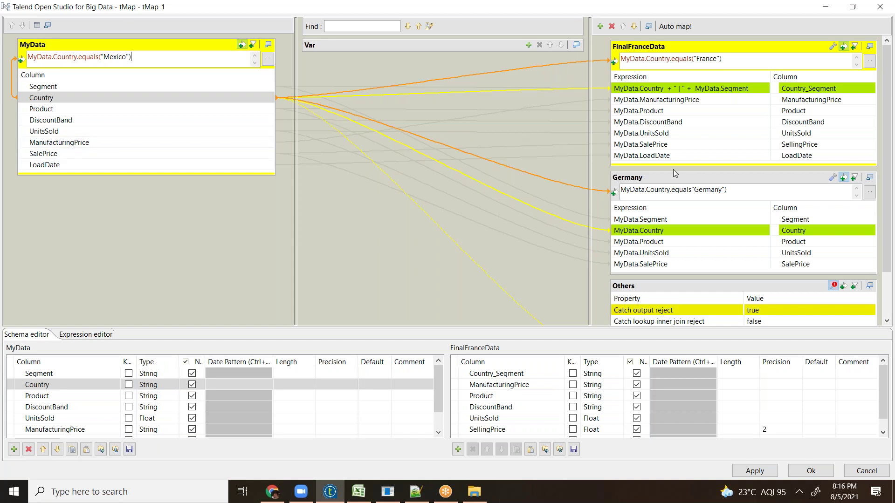
{"action": "left_click", "coordinate": [817, 472]}
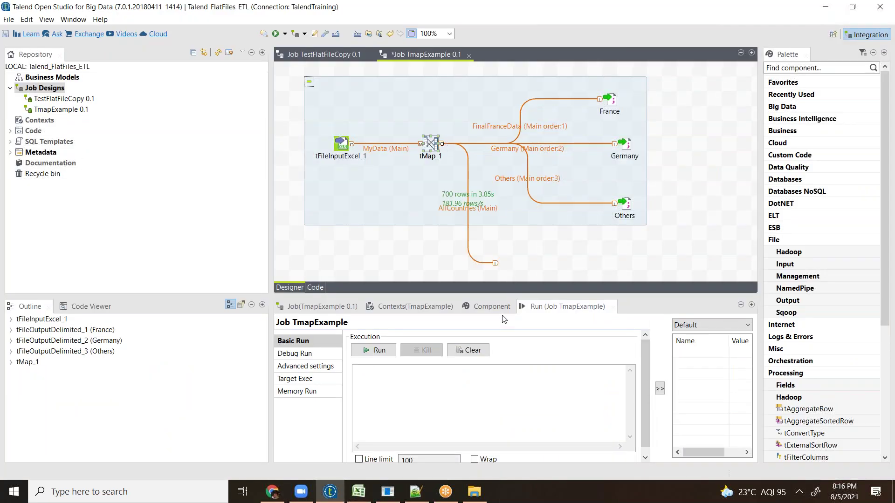
{"action": "key", "text": "ctrl+s"}
Show the desktop and rename the Day4 folder as Day4_1.
{"action": "key", "text": "super+d"}
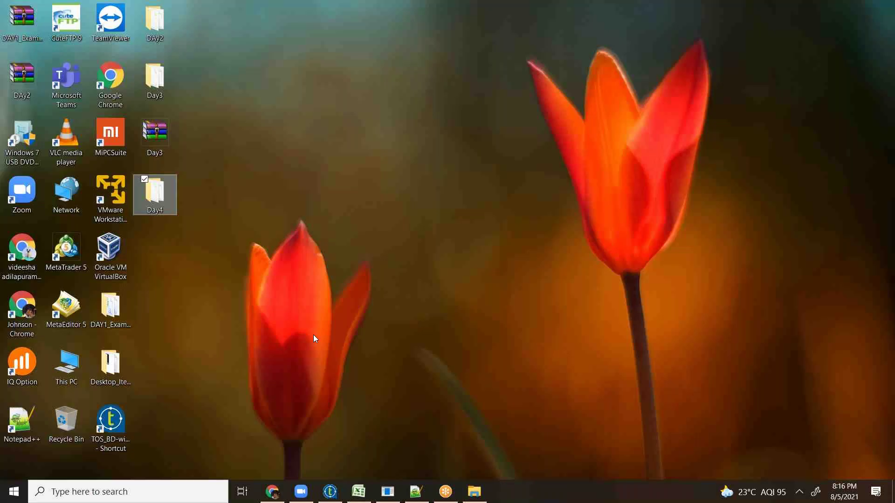
{"action": "right_click", "coordinate": [157, 200]}
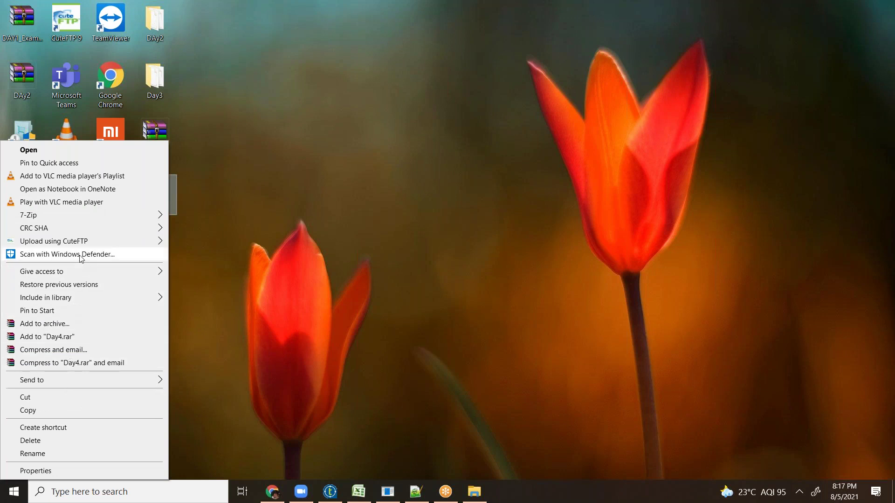
{"action": "left_click", "coordinate": [44, 453]}
{"action": "key", "text": "End"}
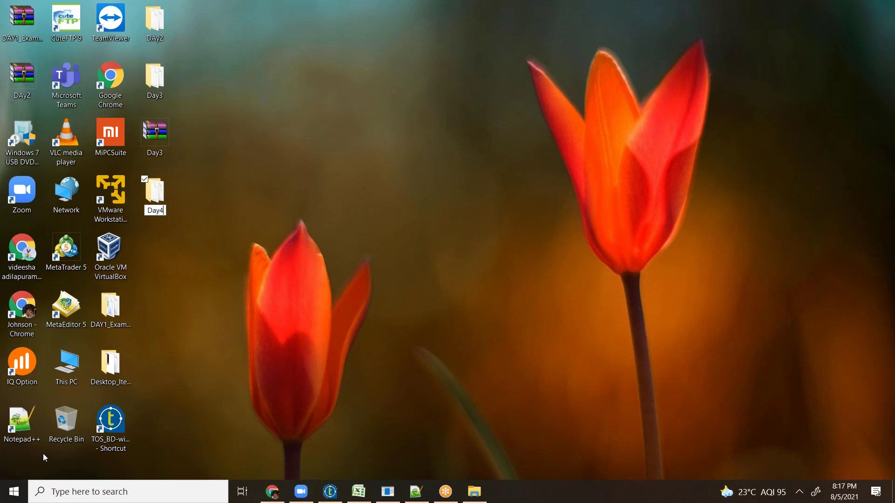
{"action": "type", "text": "_1"}
{"action": "key", "text": "Return"}
{"action": "left_click", "coordinate": [310, 276]}
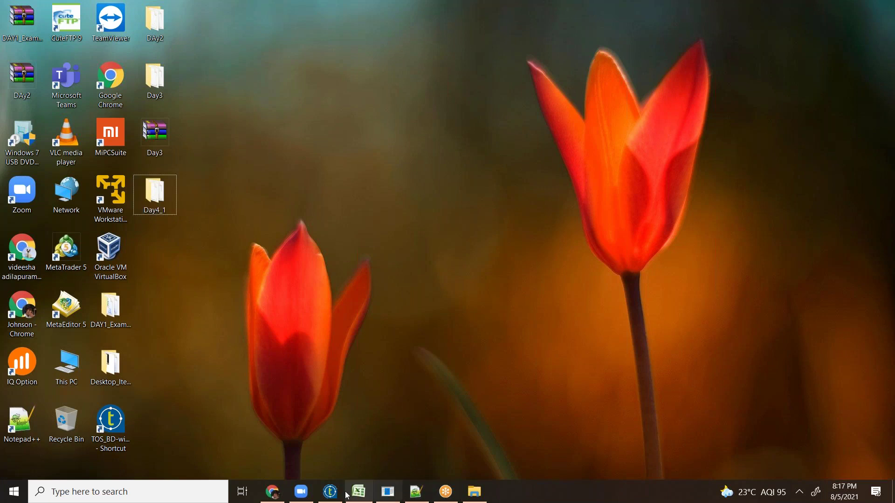
Return to Talend, try to run the TmapExample job with cleared output, and dismiss the error dialog.
{"action": "left_click", "coordinate": [330, 492]}
{"action": "left_click", "coordinate": [467, 350]}
{"action": "left_click", "coordinate": [376, 350]}
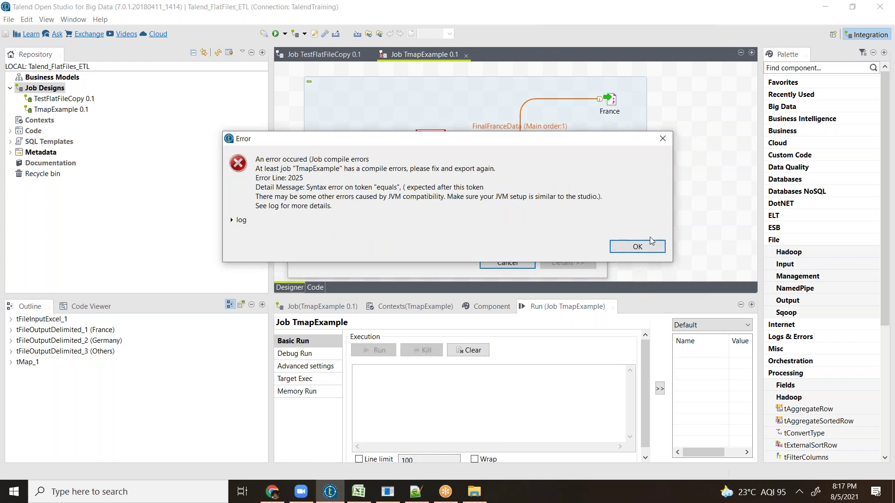
{"action": "left_click", "coordinate": [654, 251]}
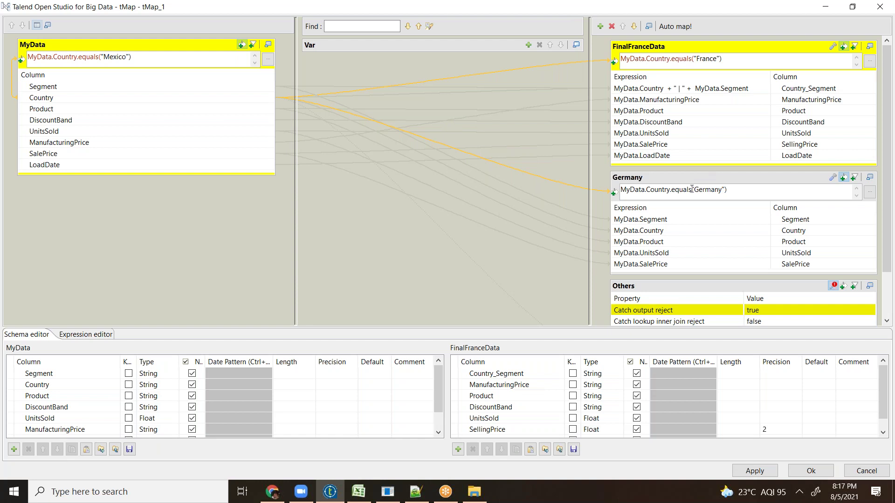
Insert the missing opening parenthesis after equals in the Germany filter of tMap_1 and accept the mapping.
{"action": "left_click", "coordinate": [811, 191]}
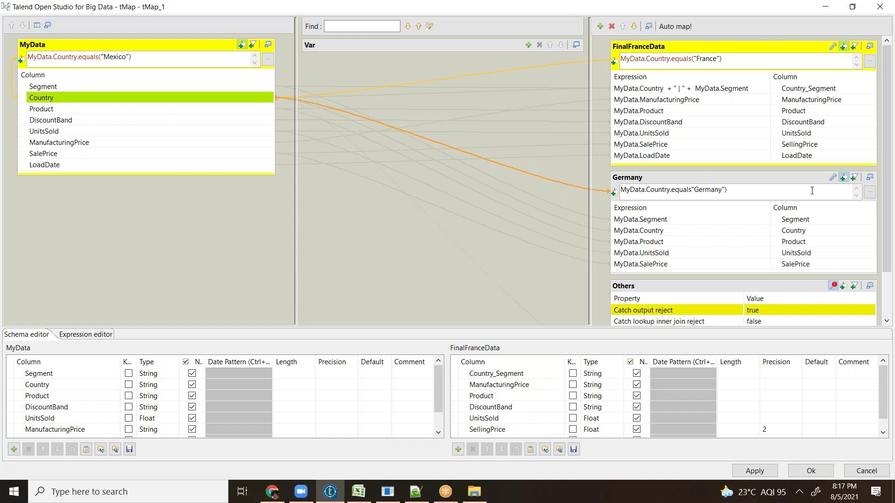
{"action": "type", "text": "("}
{"action": "left_click", "coordinate": [802, 474]}
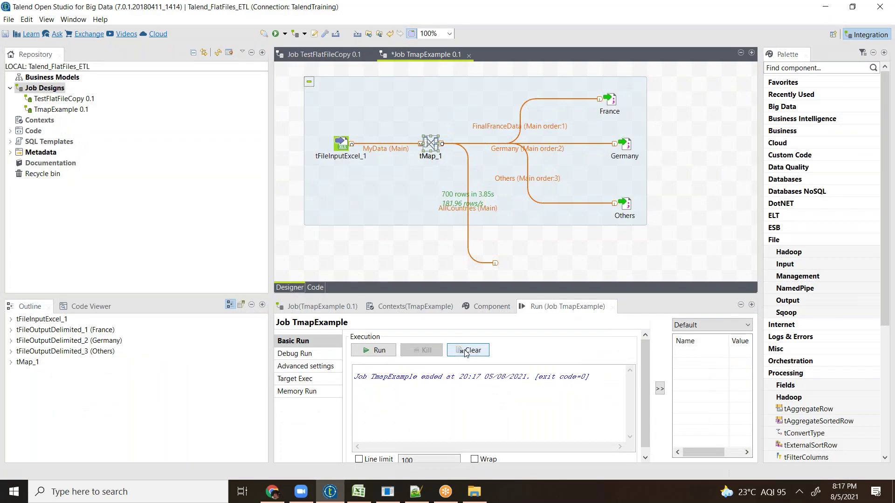
Rerun the TmapExample job with cleared output, and clear its execution results after the run.
{"action": "left_click", "coordinate": [467, 350]}
{"action": "left_click", "coordinate": [374, 353]}
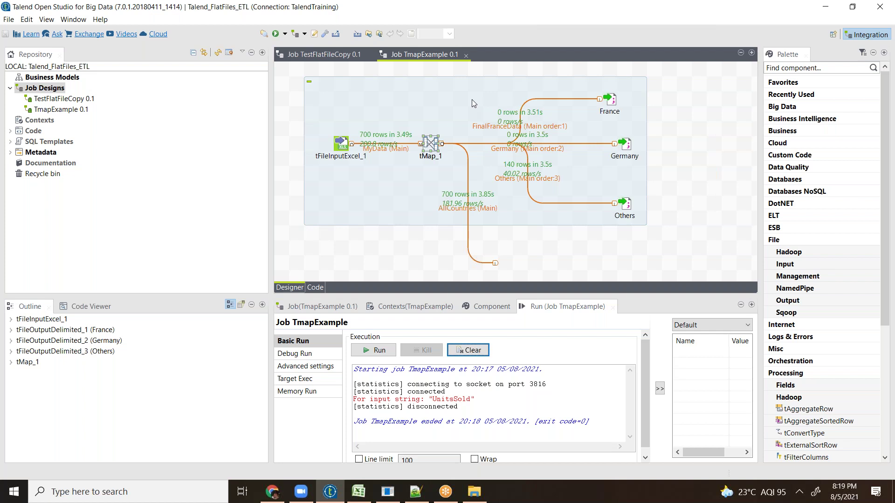
{"action": "left_click", "coordinate": [461, 353]}
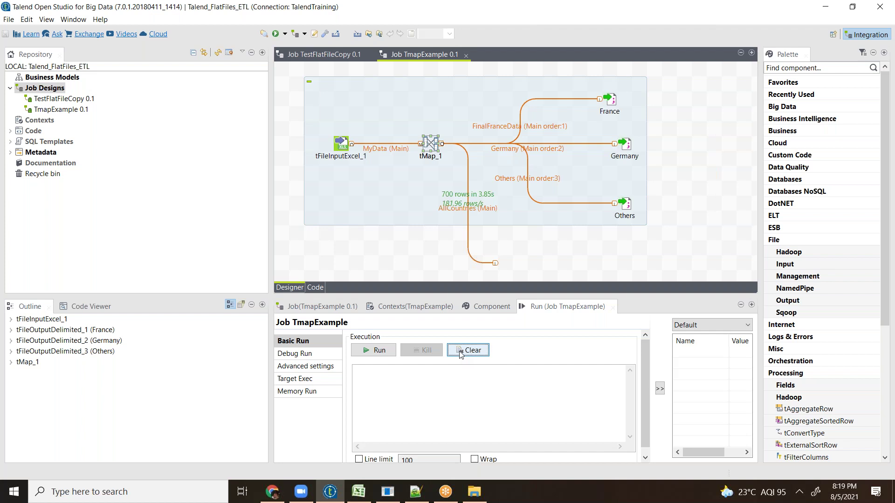
{"action": "left_click", "coordinate": [444, 494]}
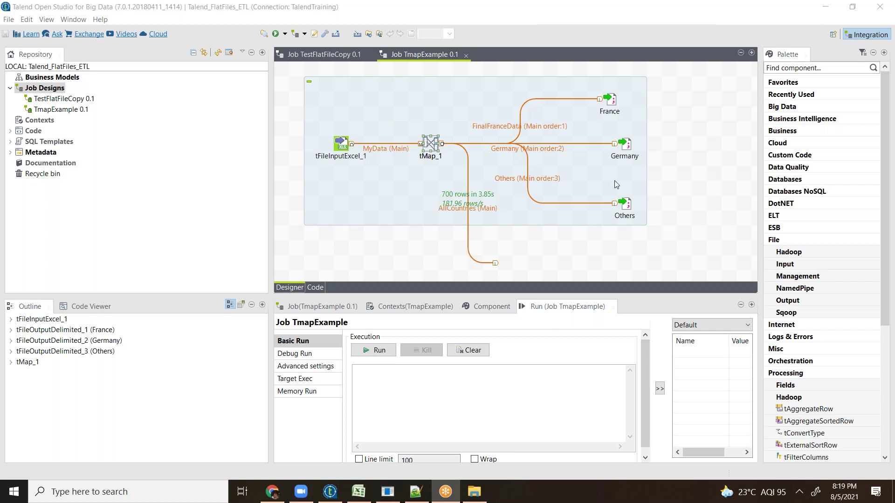